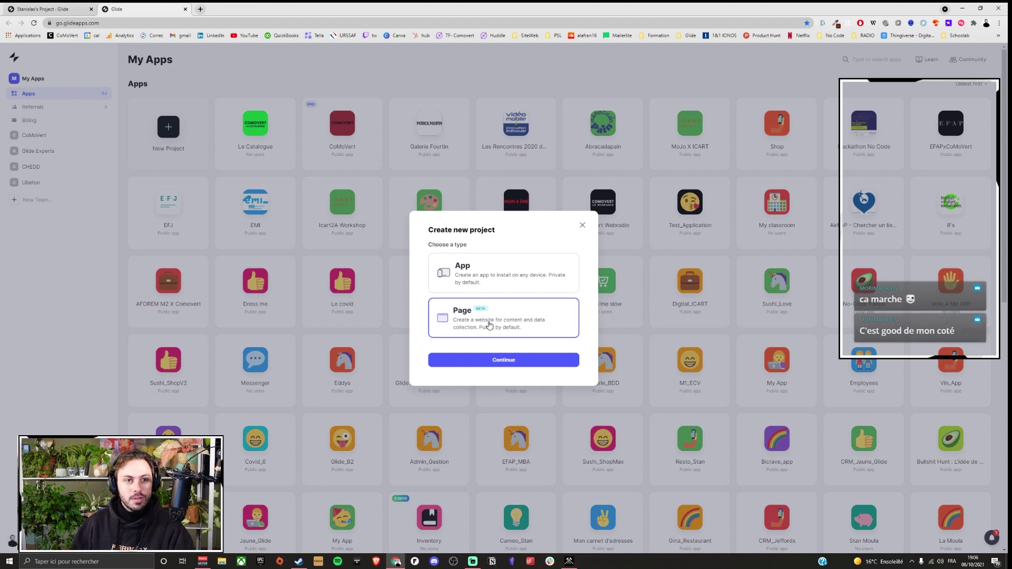
Create a new project of the Page type named "Web App Sushi".
click(485, 366)
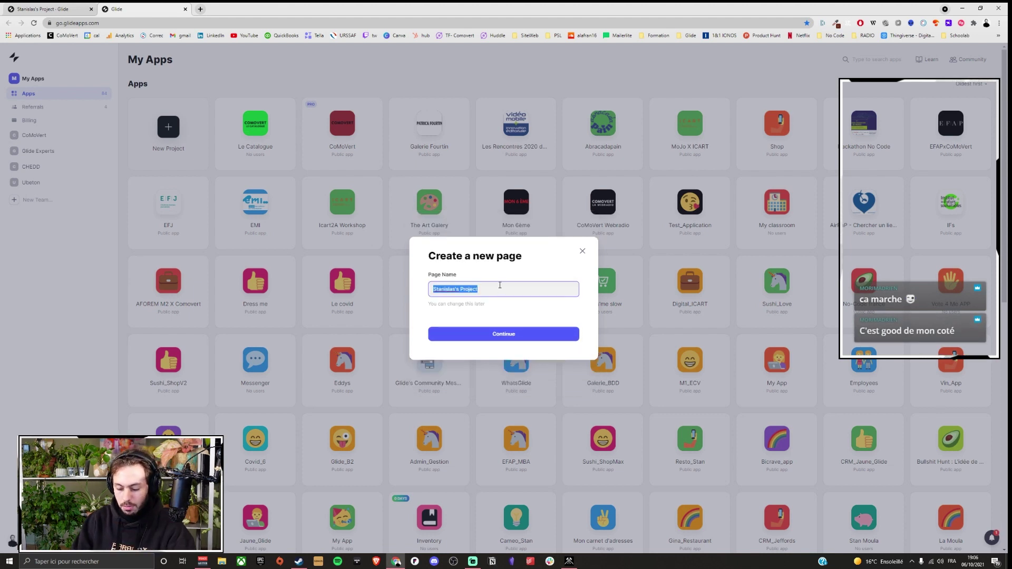
text(Sushi)
key(ctrl+a)
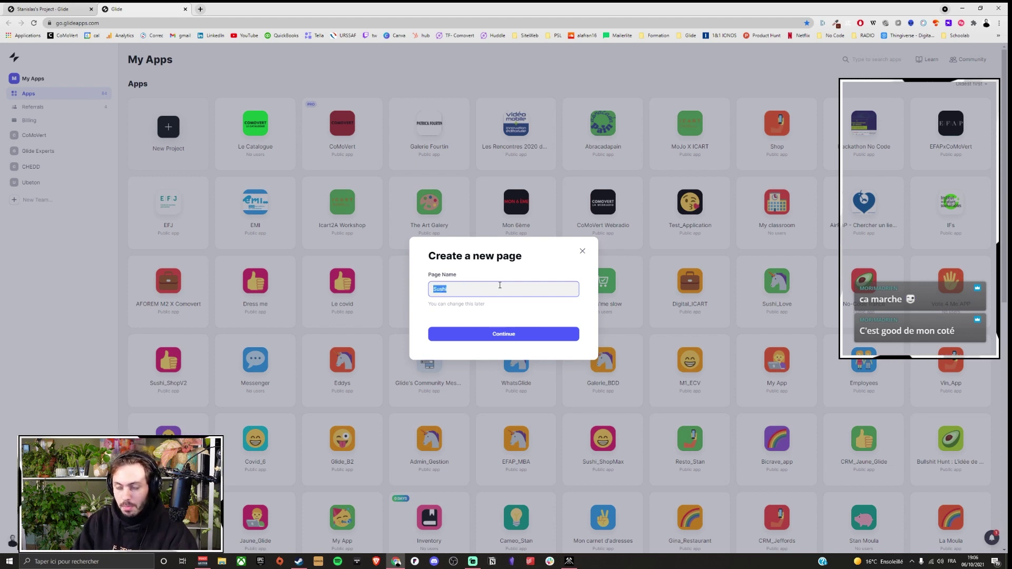
text(Web A)
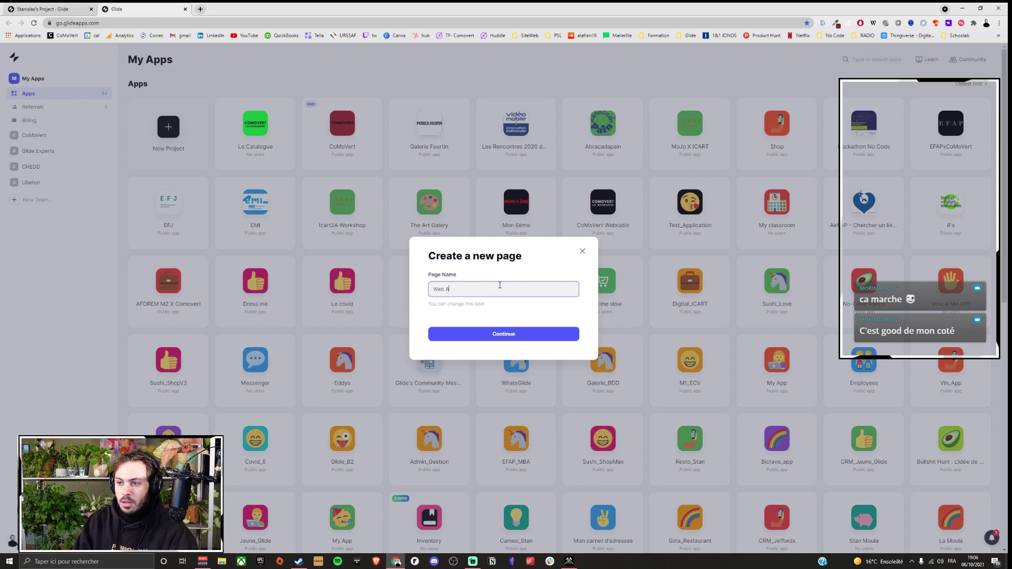
text(pp Sushi)
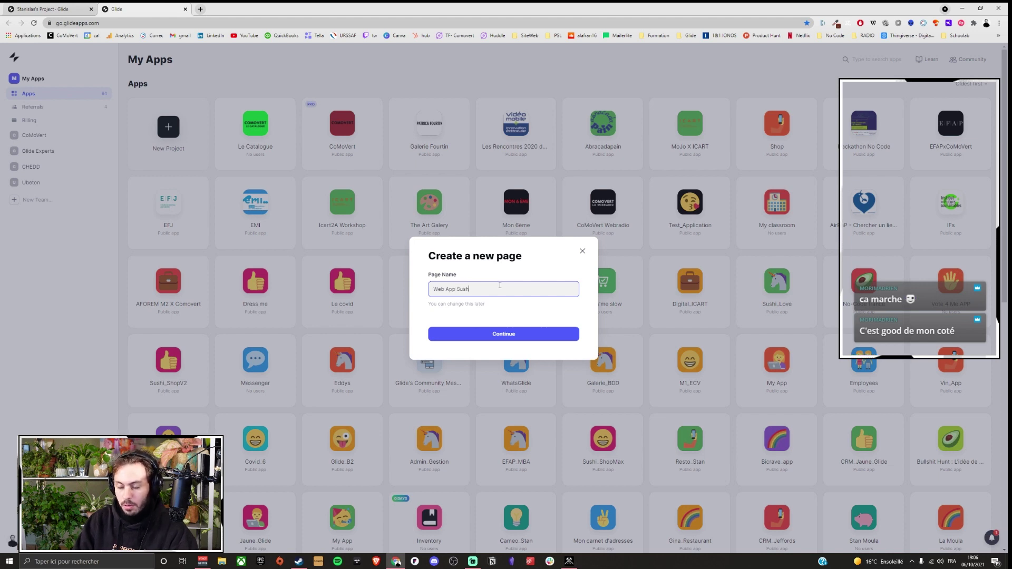
click(499, 331)
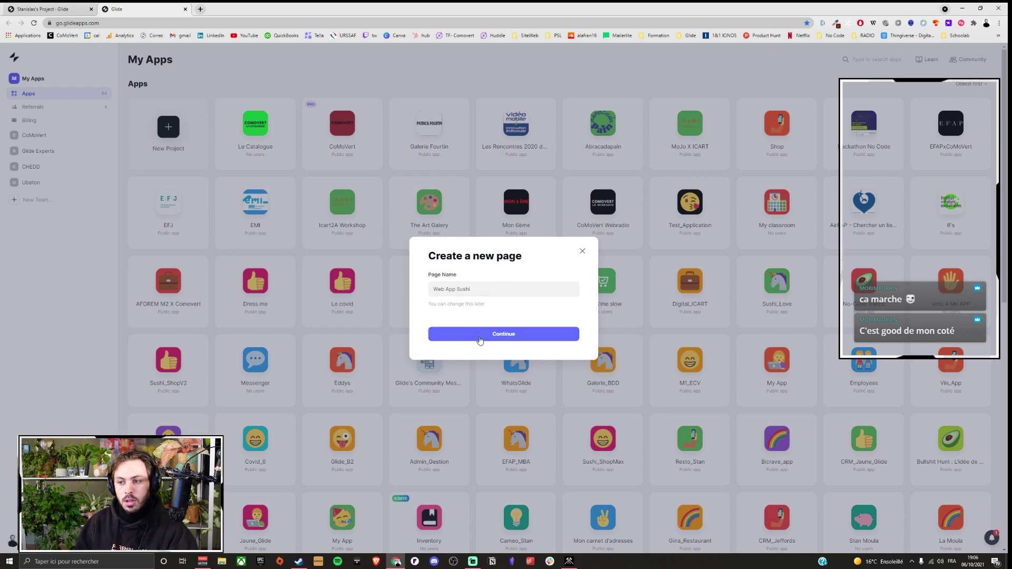
Connect the spreadsheet holding the Produits and Cat tables as the new page's data source, closing the spare project tab.
click(551, 243)
click(474, 243)
click(585, 390)
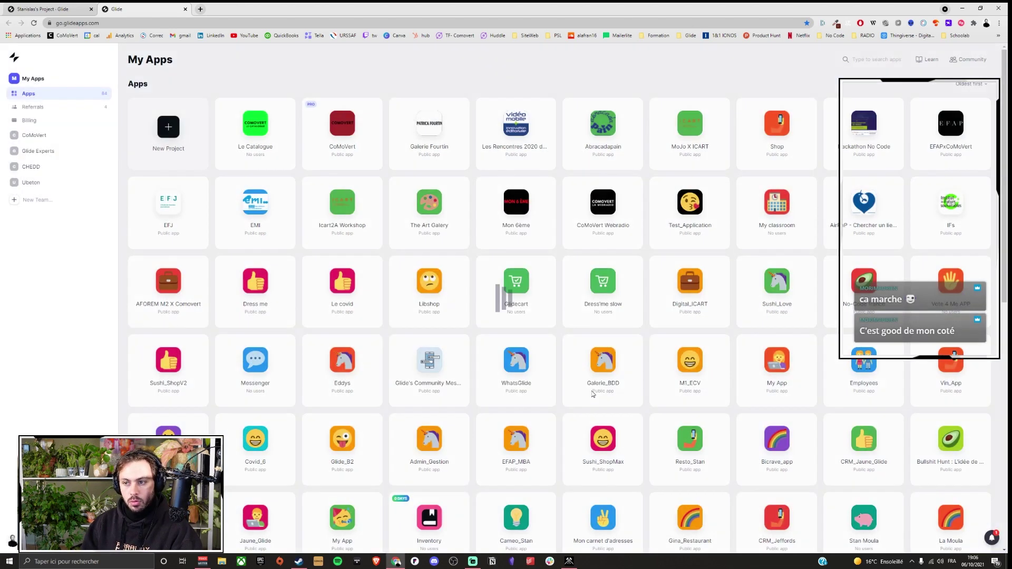
click(90, 9)
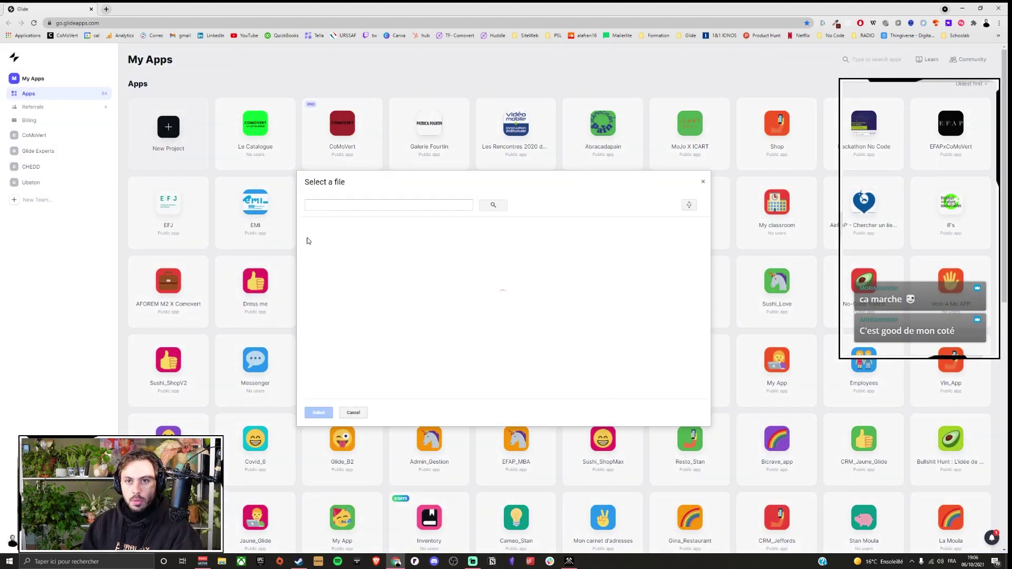
scroll(431, 329, down, 5)
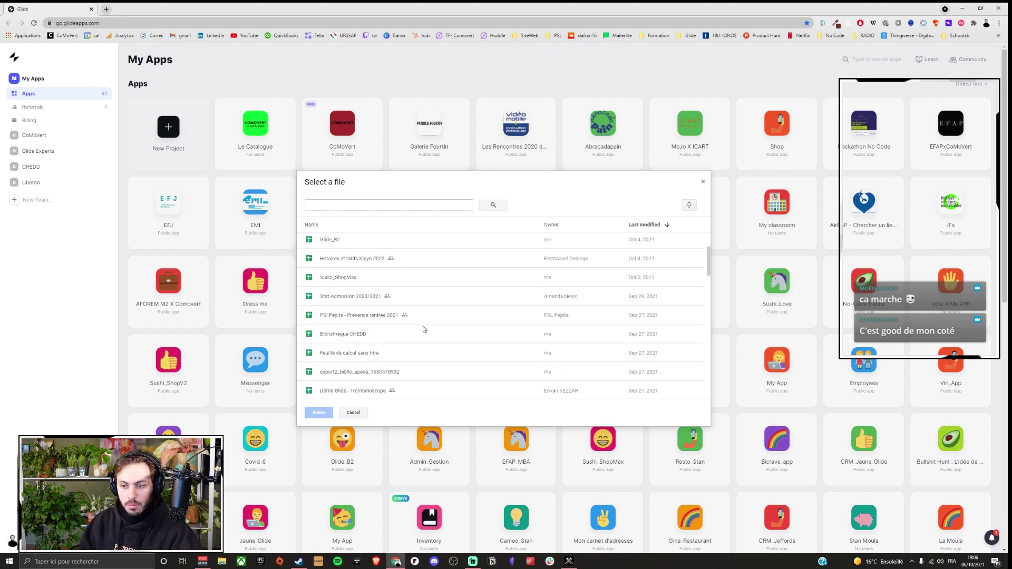
scroll(405, 330, up, 3)
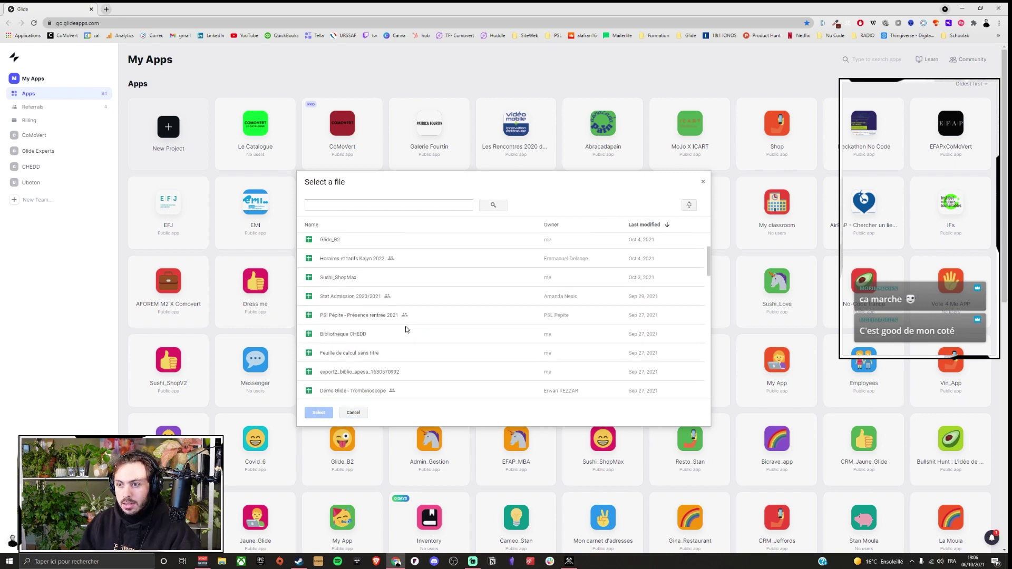
click(385, 317)
click(319, 413)
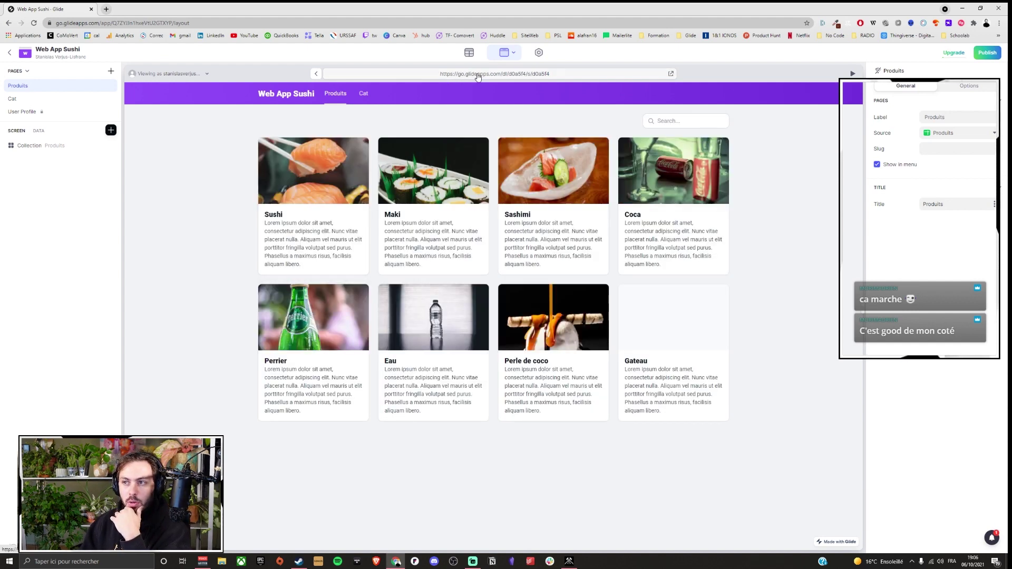
Open the settings of the collection on the Produits page.
click(540, 78)
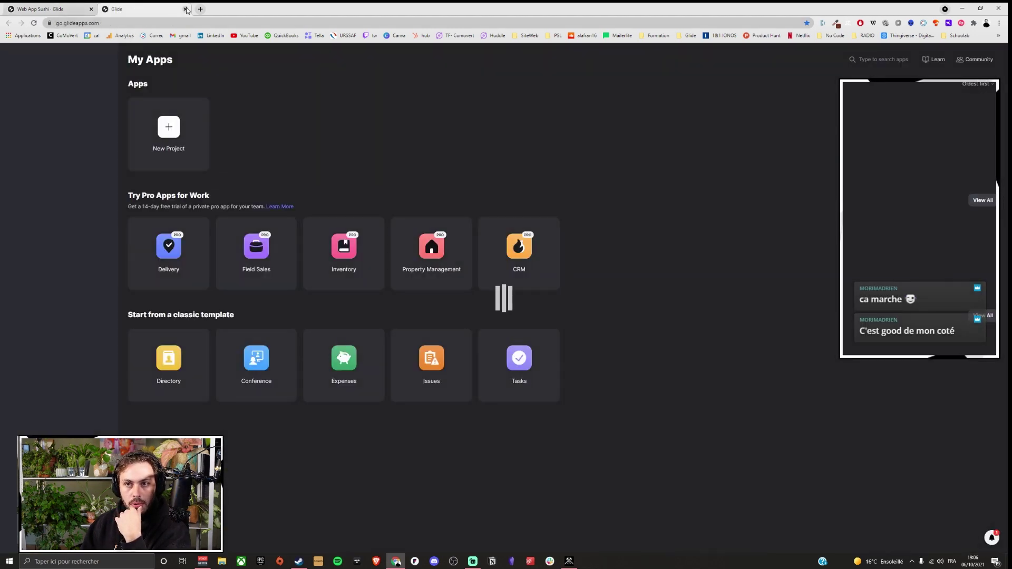
click(185, 9)
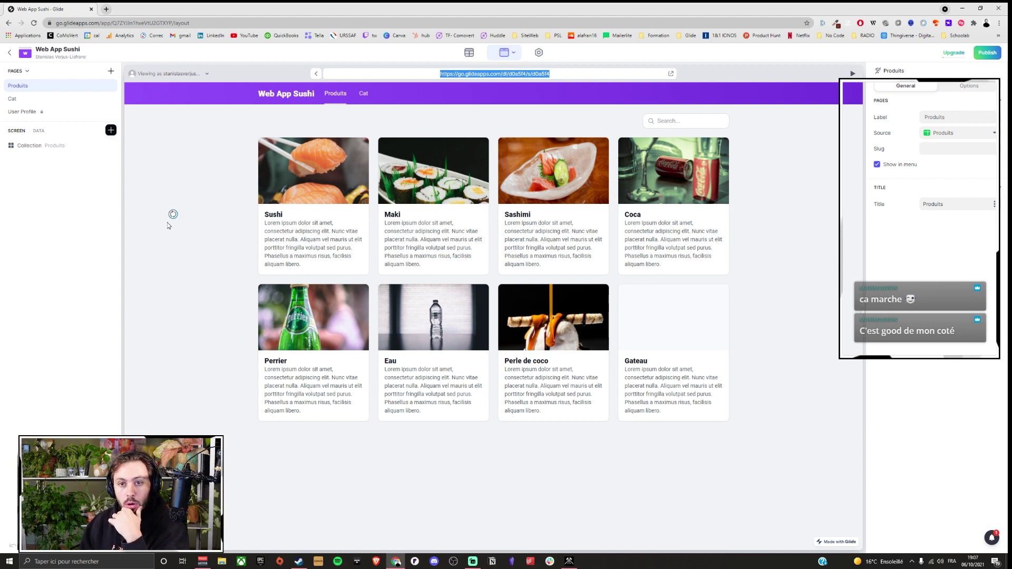
click(44, 148)
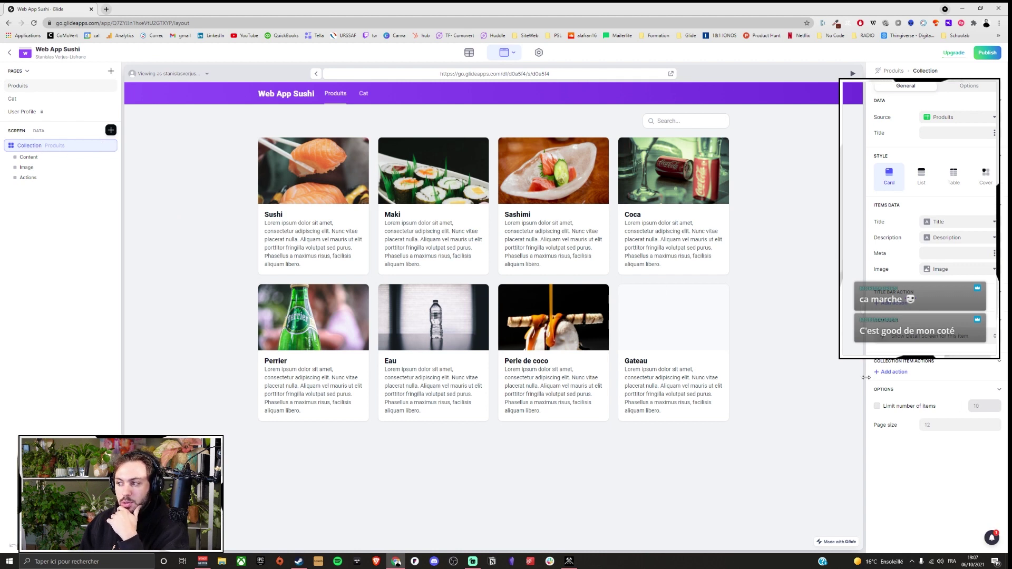
key(alt+Tab)
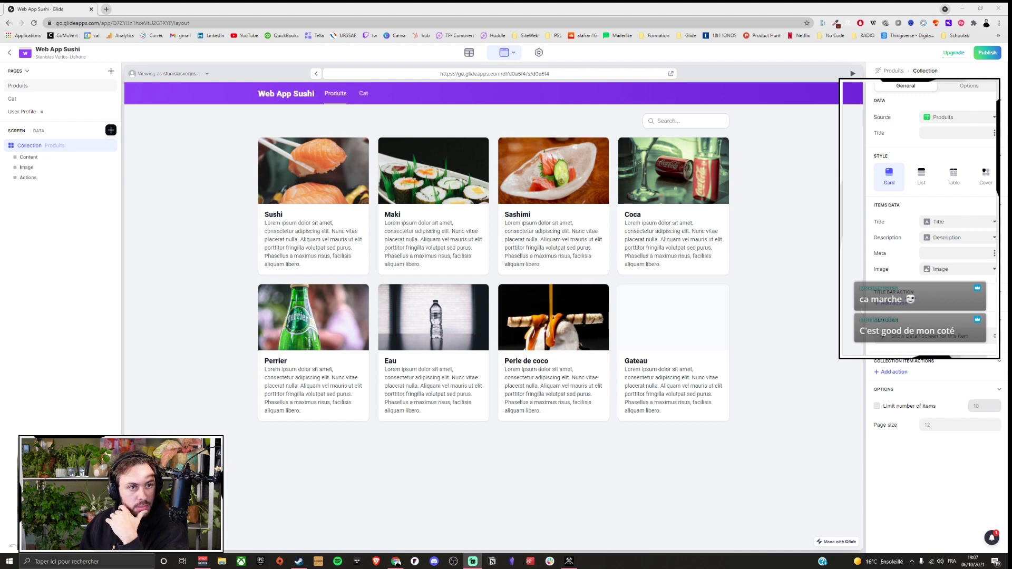
click(743, 262)
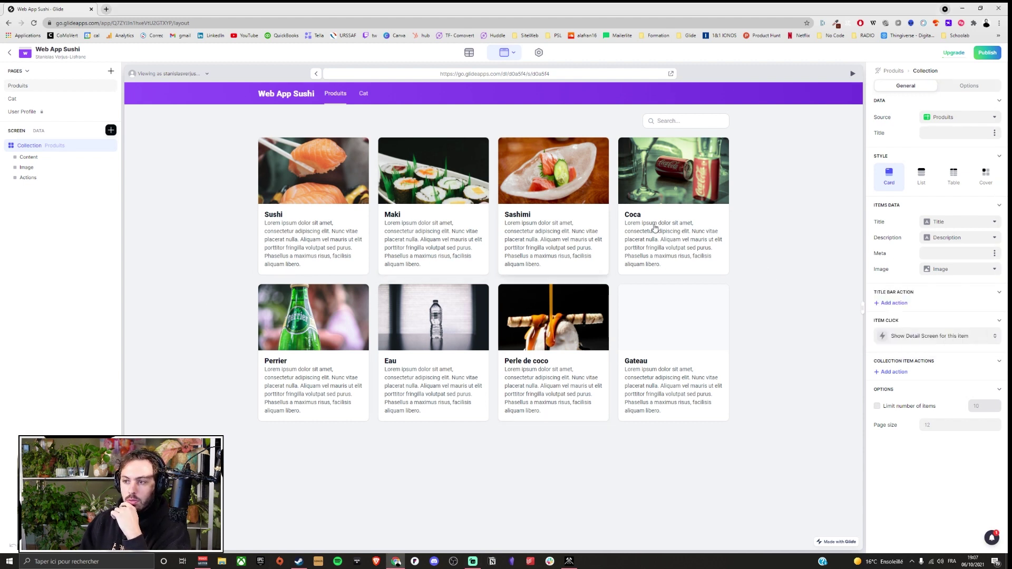
Try the Cover, Table and List styles on the Produits collection and return it to Card.
click(984, 184)
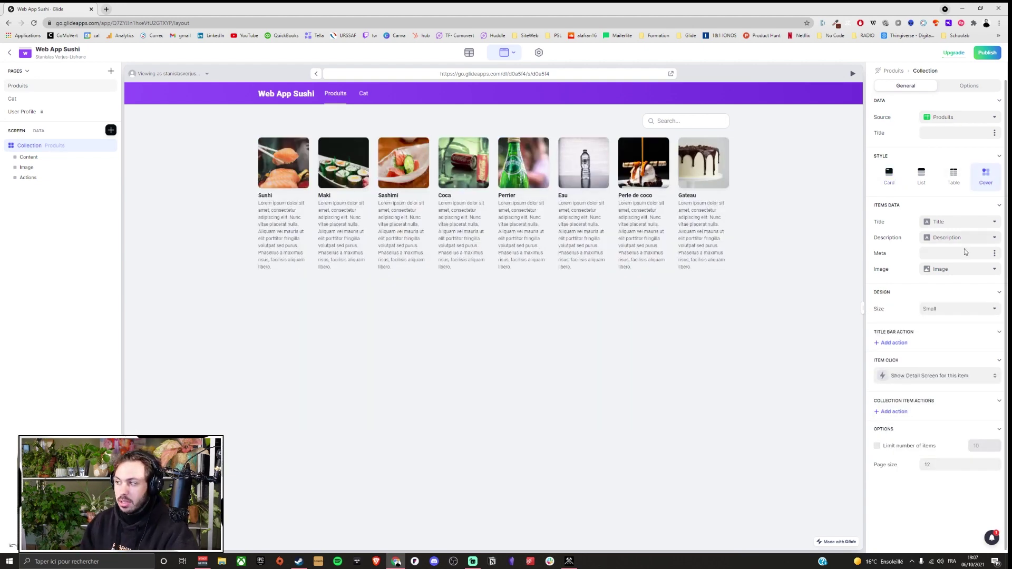
click(954, 185)
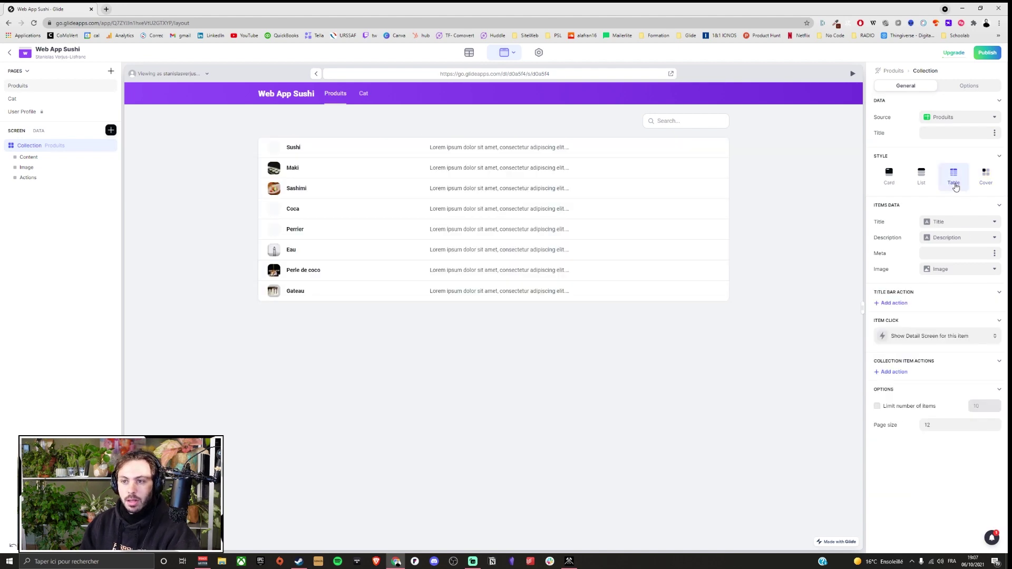
click(921, 178)
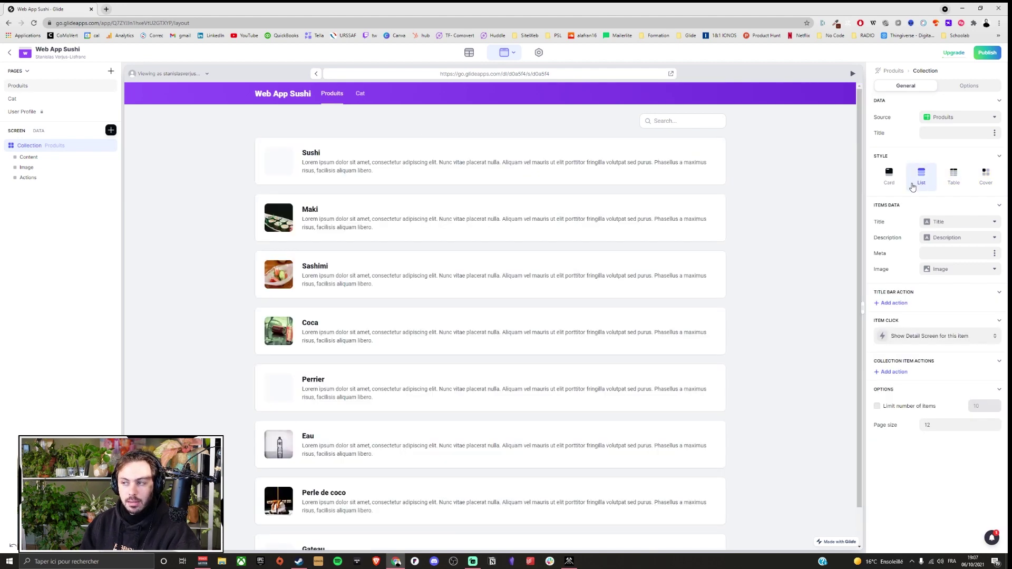
click(889, 182)
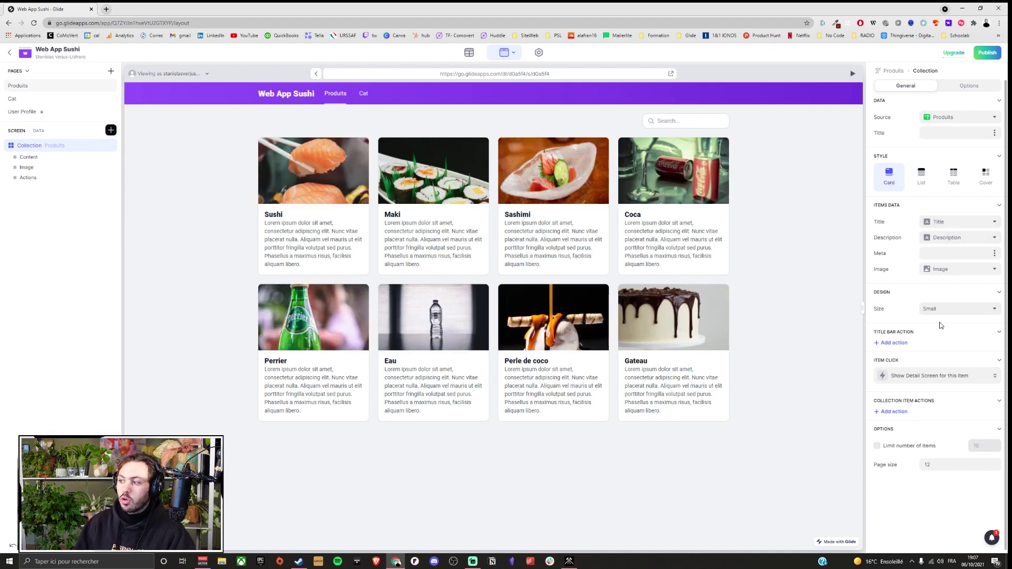
Try the Prix column as the card title and switch it back to the Title column.
click(949, 222)
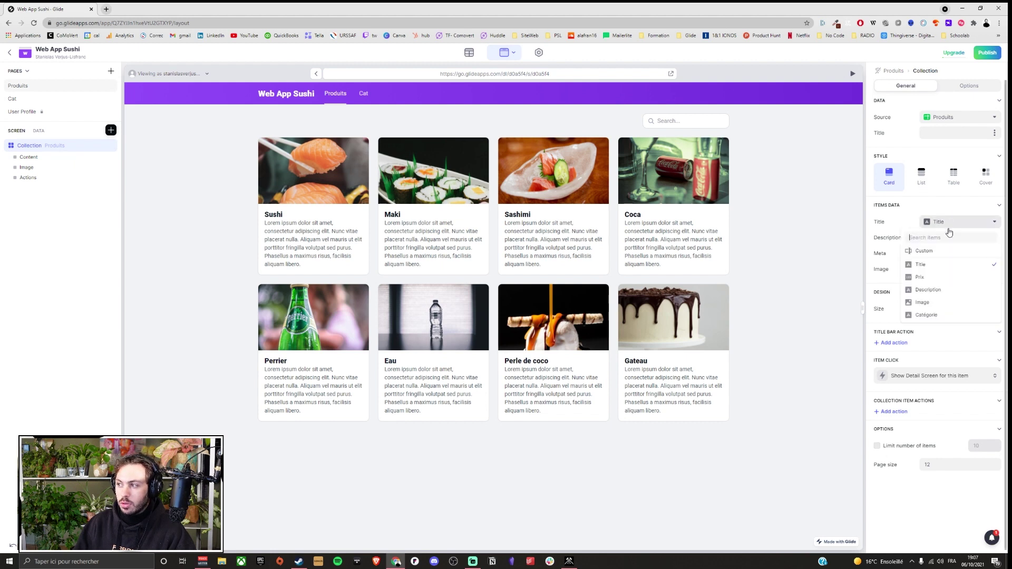
click(937, 277)
click(953, 224)
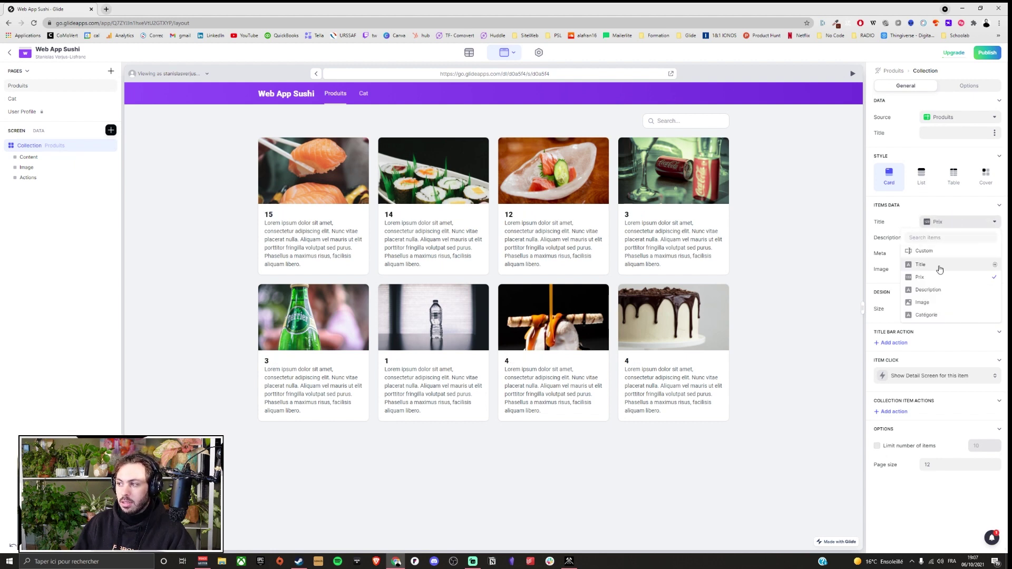
click(941, 264)
Set the Meta field of the collection's cards to the Prix column.
click(955, 242)
click(945, 254)
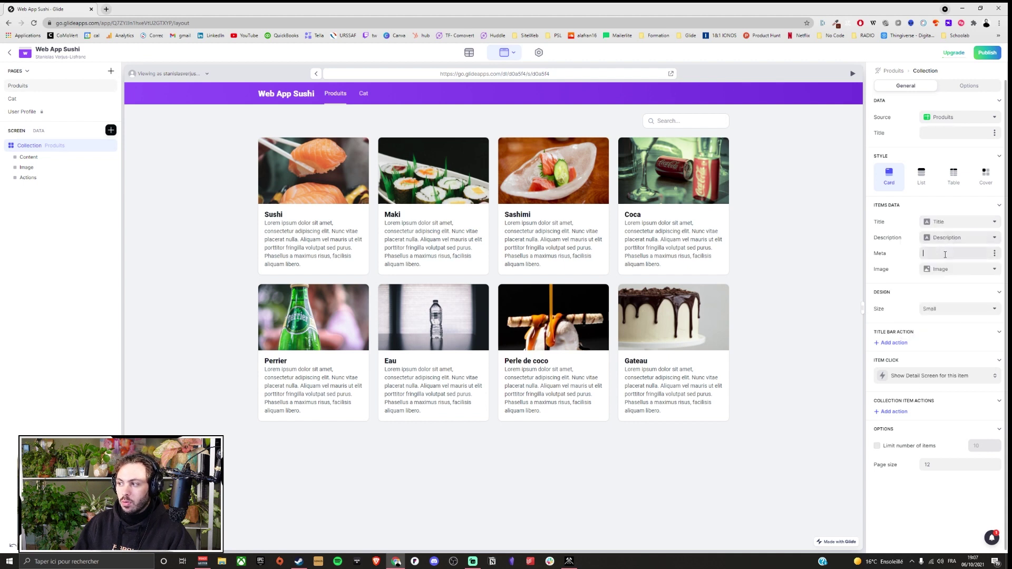
click(975, 255)
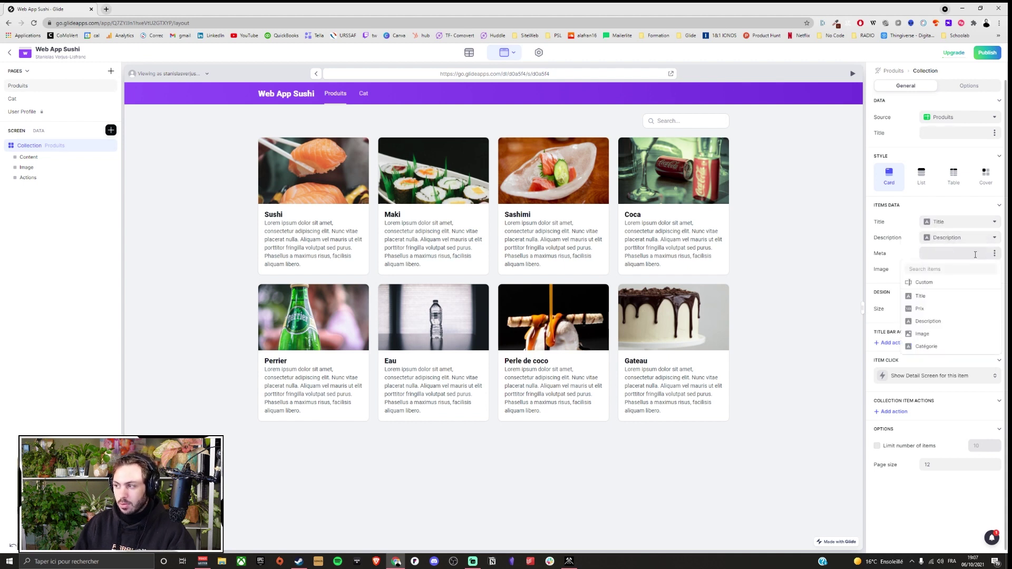
text(Prix)
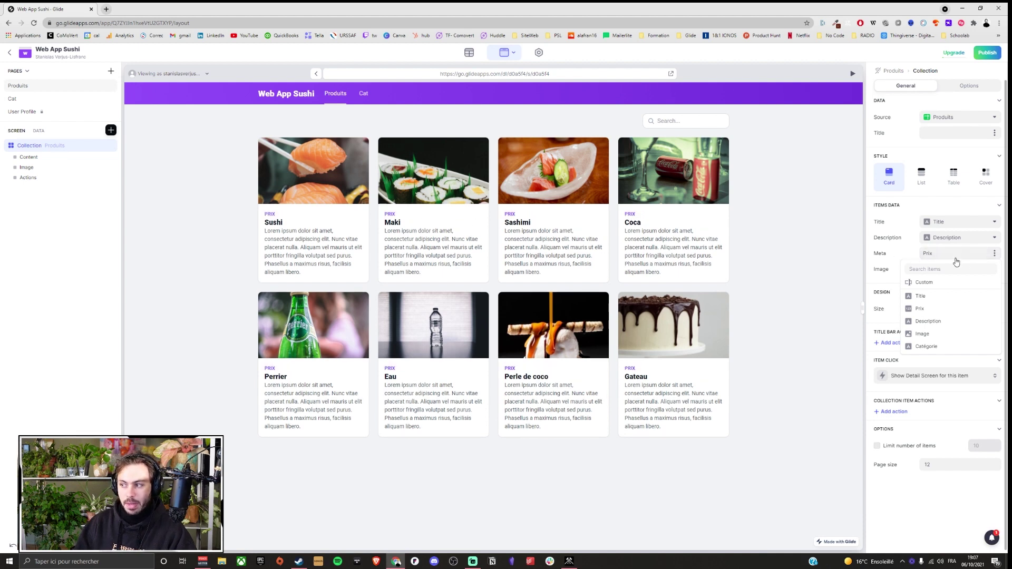
click(915, 310)
View the Prix column in the Produits data table and return to the page layout.
click(957, 255)
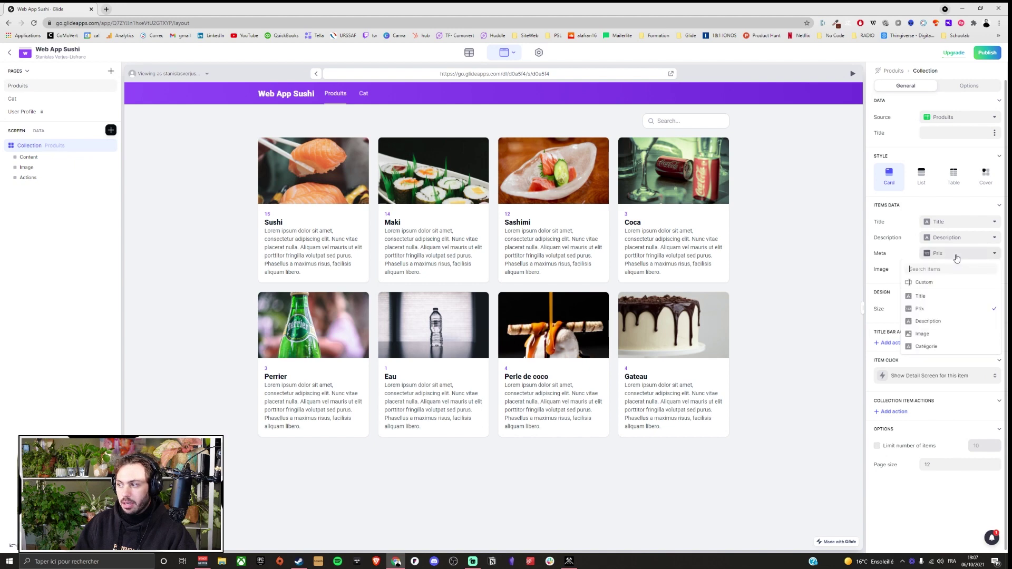
click(995, 309)
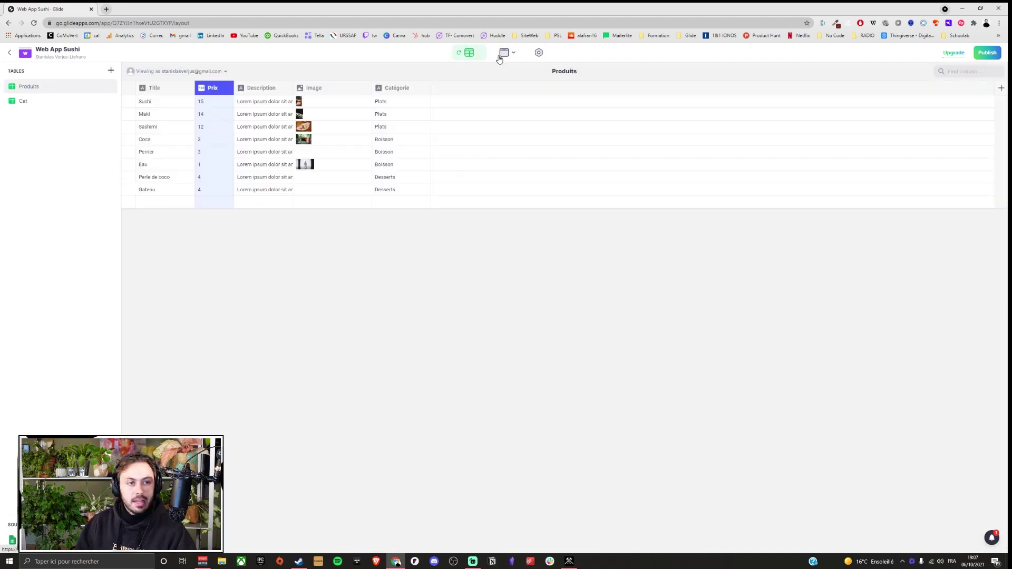
click(503, 53)
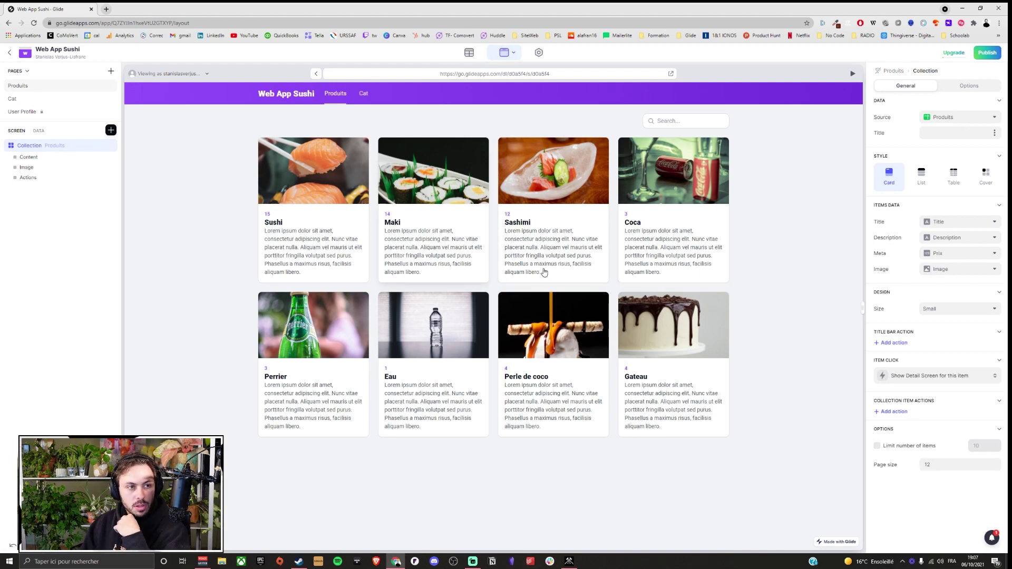
Try the Medium and Large card sizes and return the size to Small.
click(944, 311)
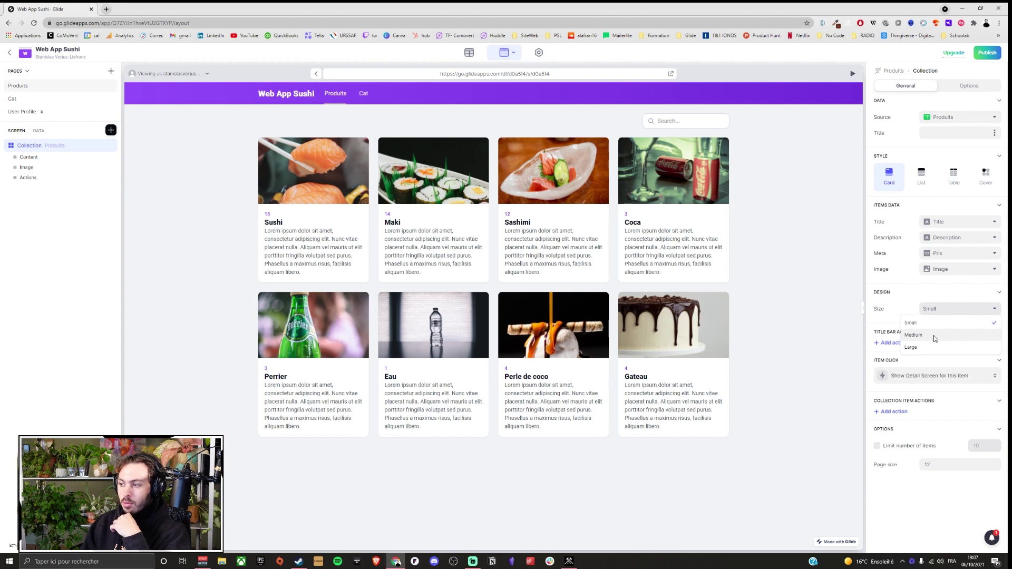
click(941, 335)
click(934, 348)
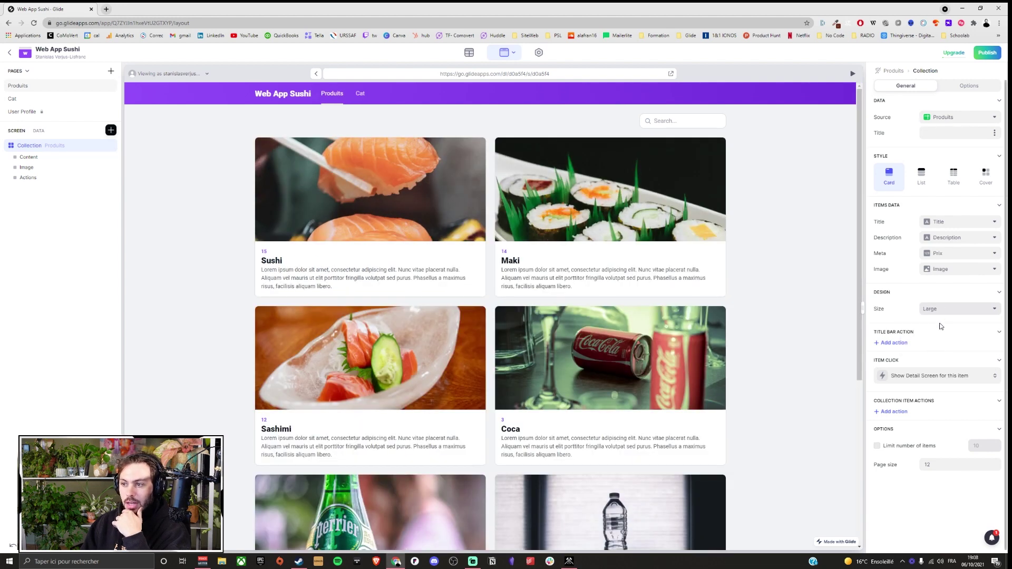
click(933, 325)
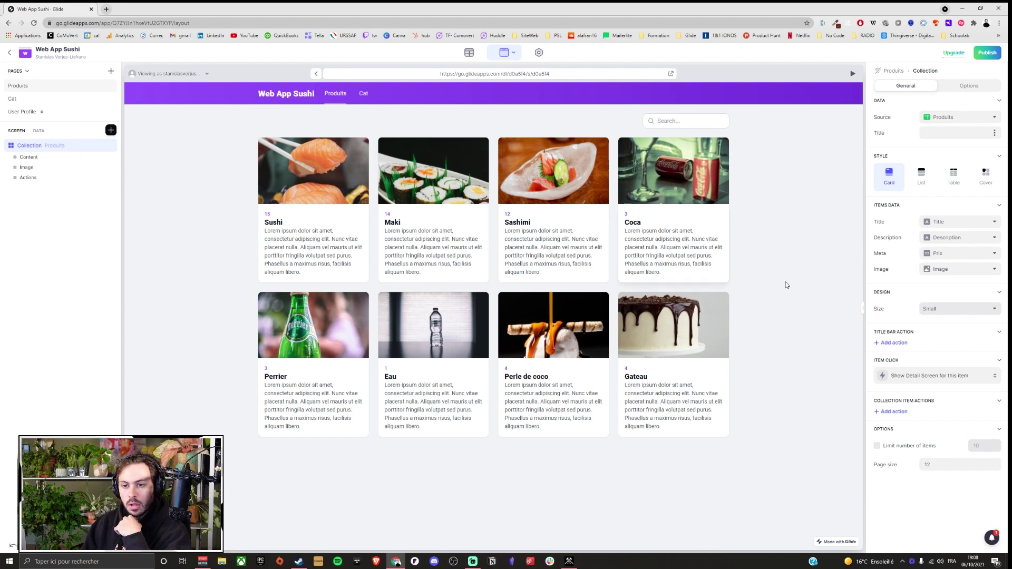
Check the page at a narrower preview width and view the Maki detail page in the full live preview.
drag(861, 306, 675, 316)
drag(771, 306, 857, 286)
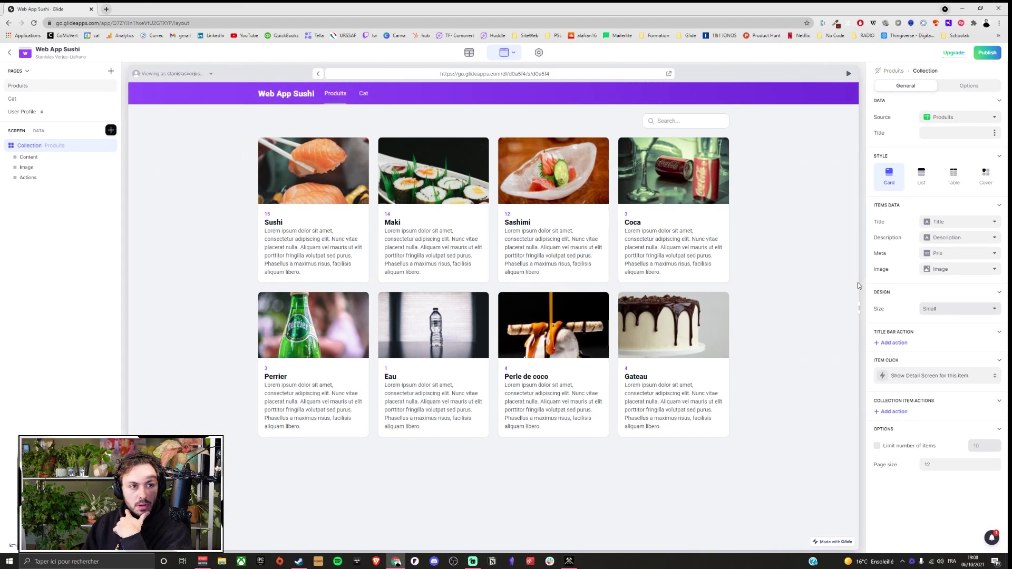
click(848, 76)
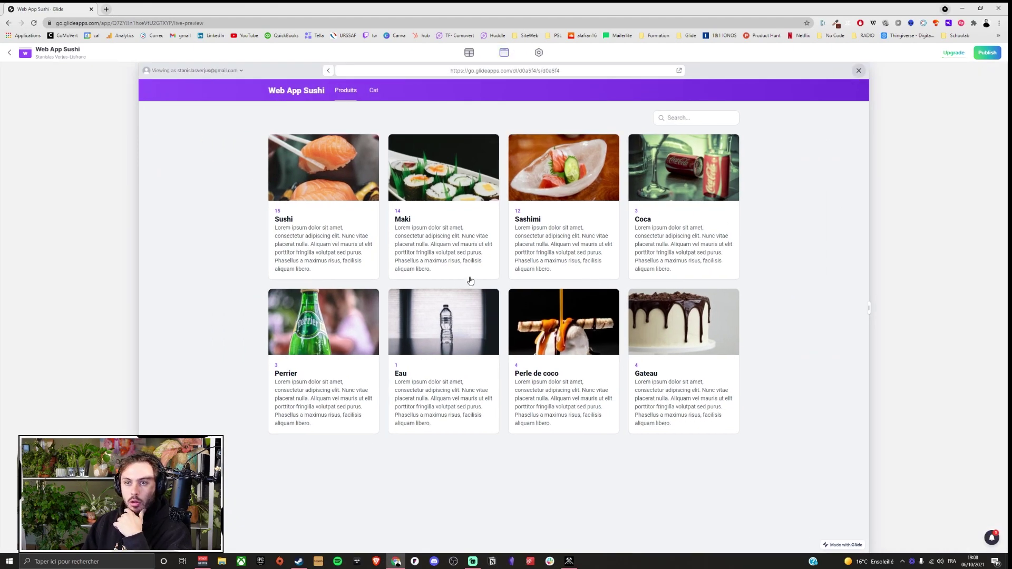
click(448, 205)
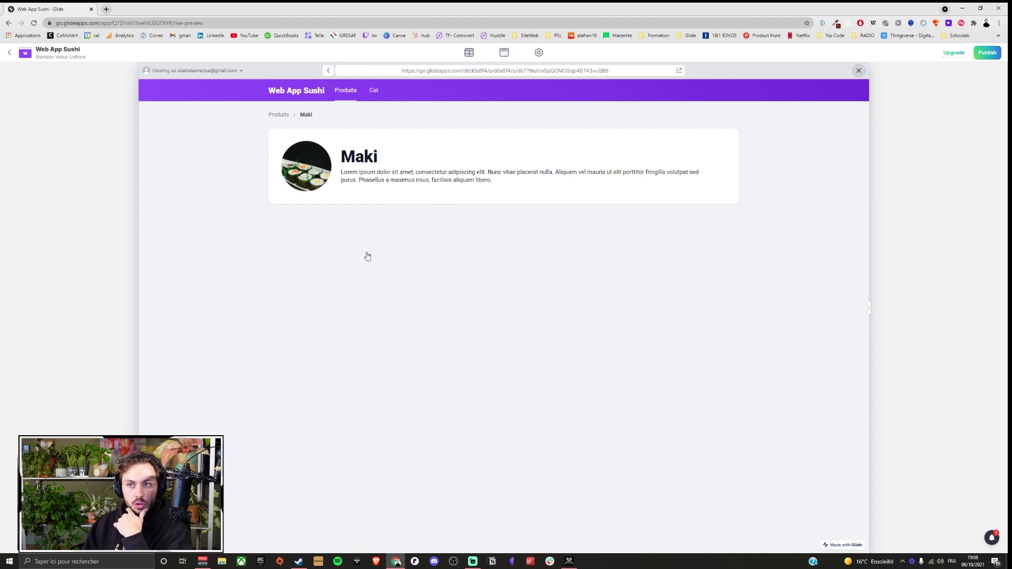
click(343, 89)
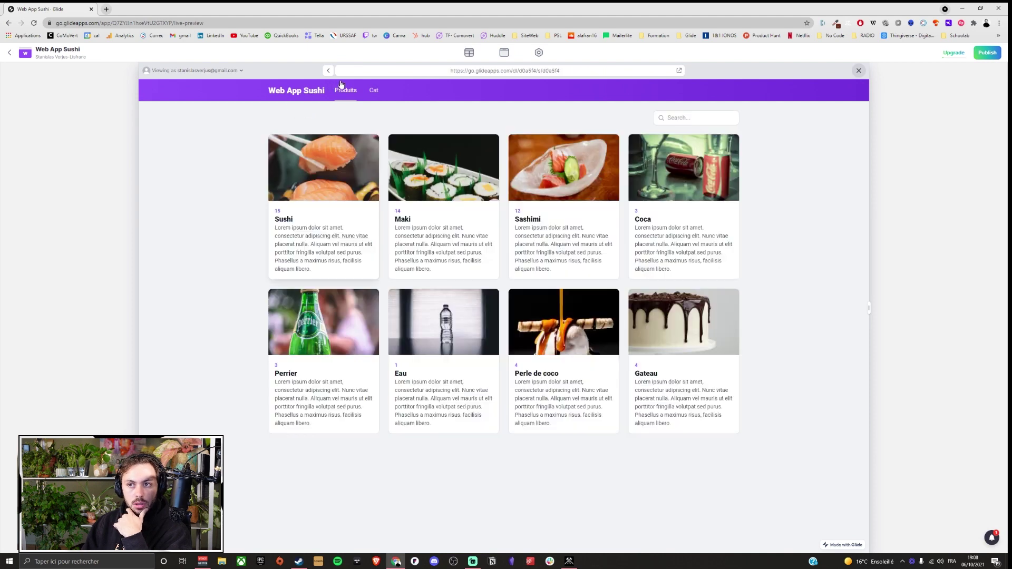
click(858, 70)
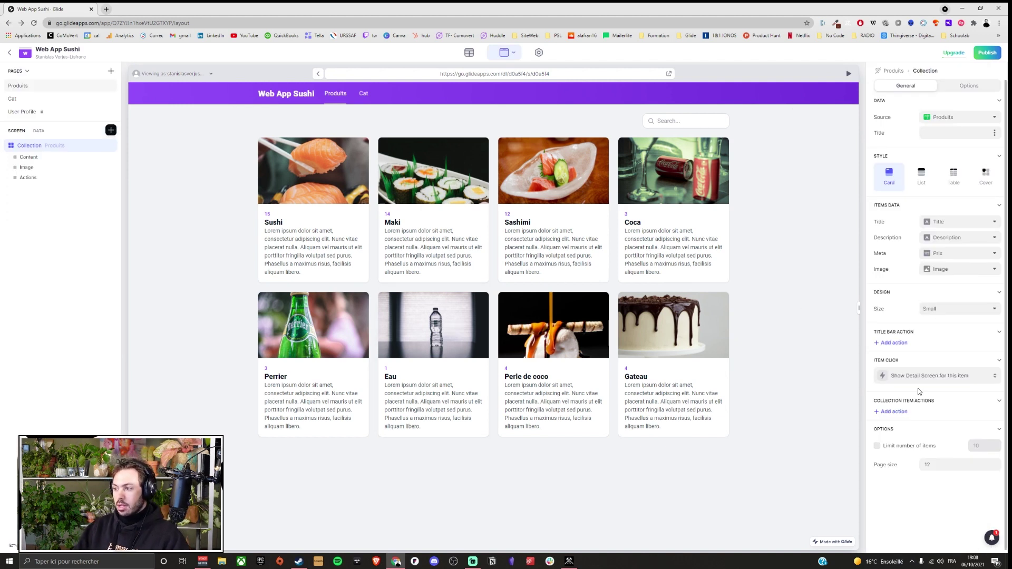
Add a title bar action to the product collection and set it to Show Form Screen.
click(903, 343)
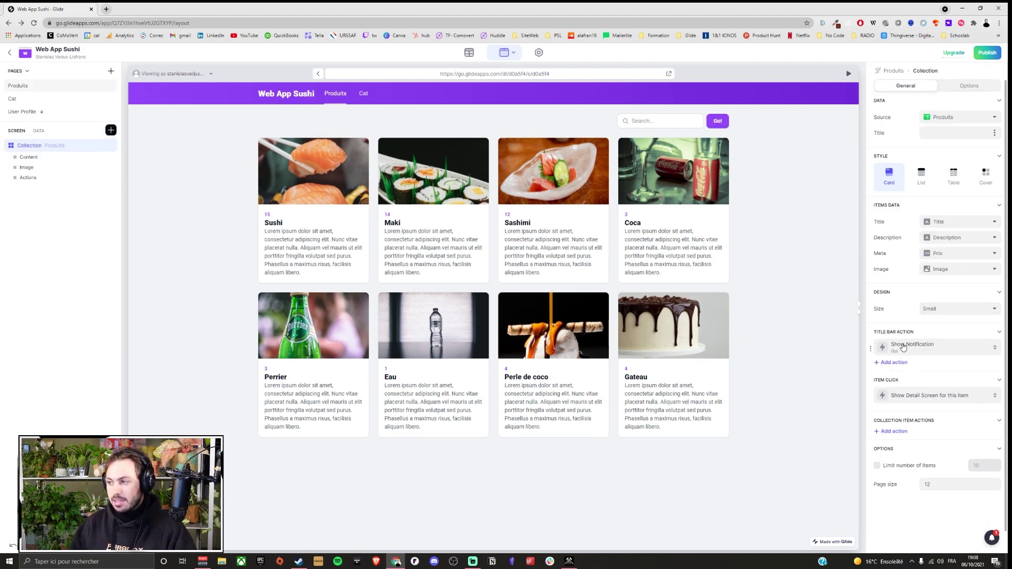
click(981, 349)
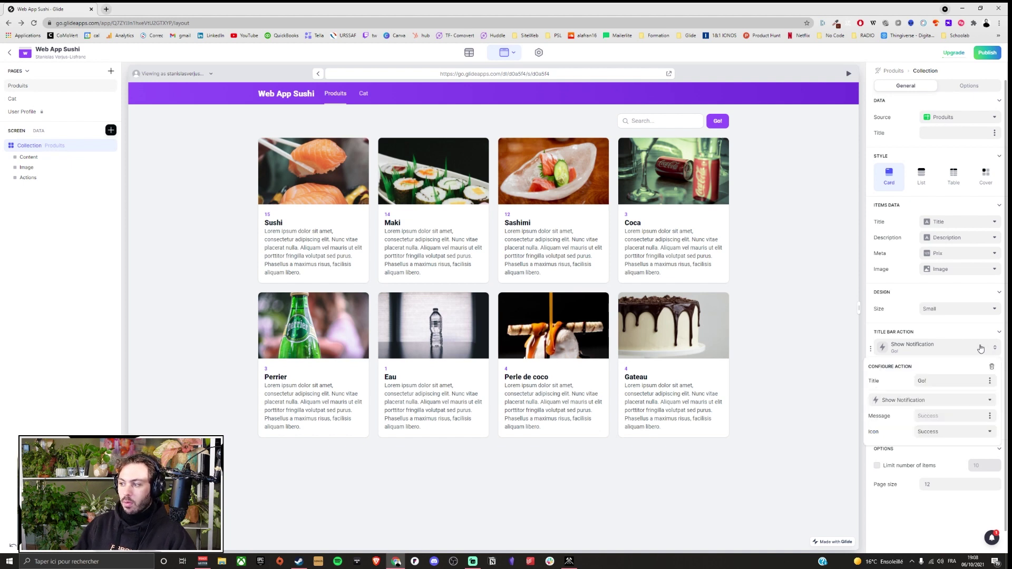
click(993, 368)
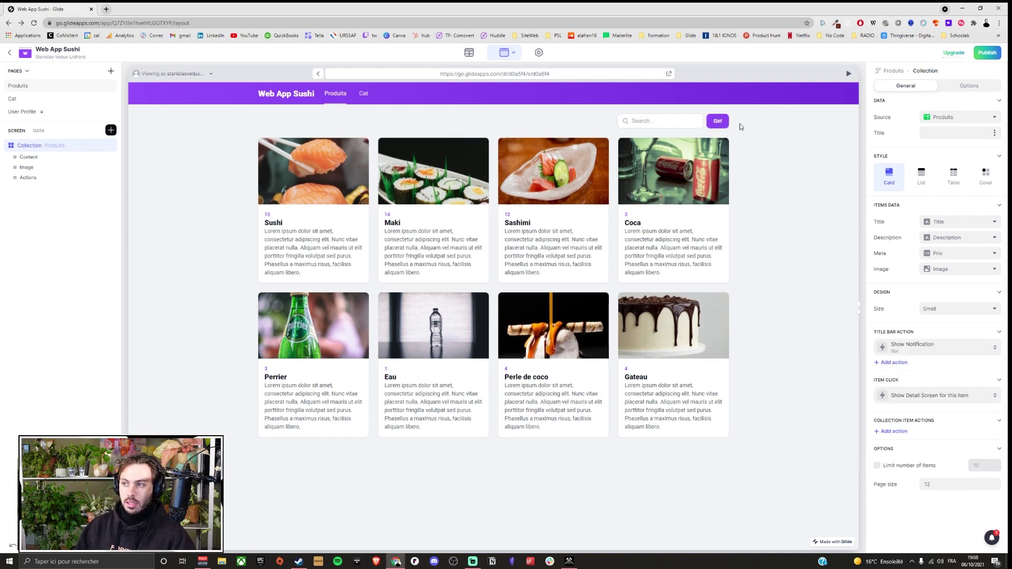
click(951, 347)
click(925, 400)
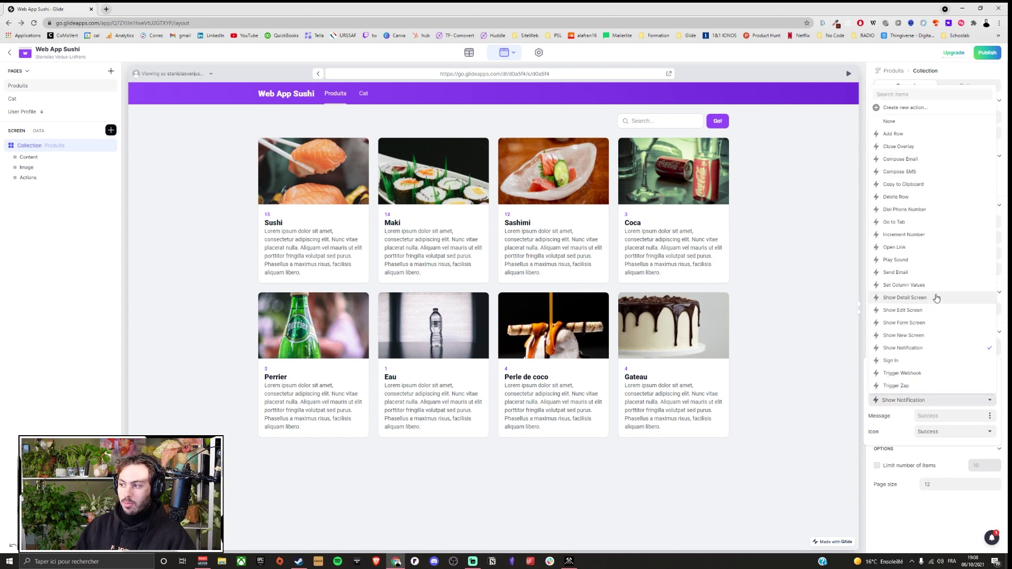
click(917, 323)
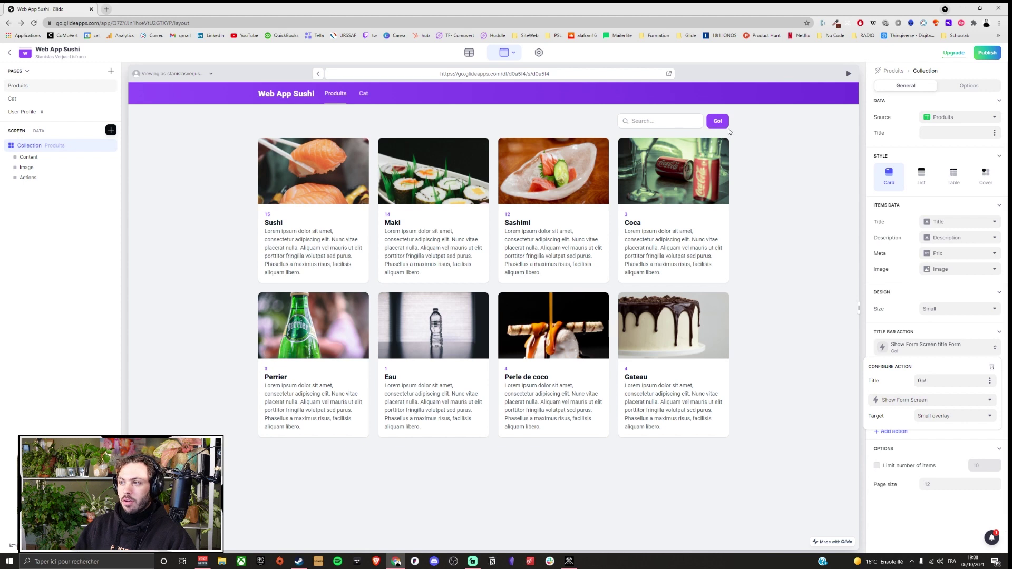
Try the Main target for the title bar's form action and return it to Small overlay.
click(918, 347)
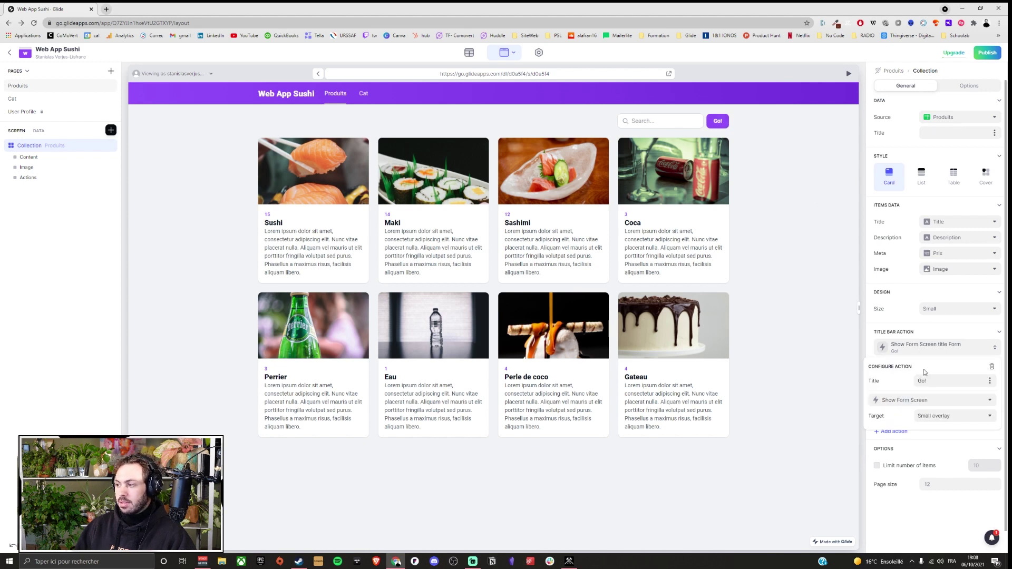
click(940, 414)
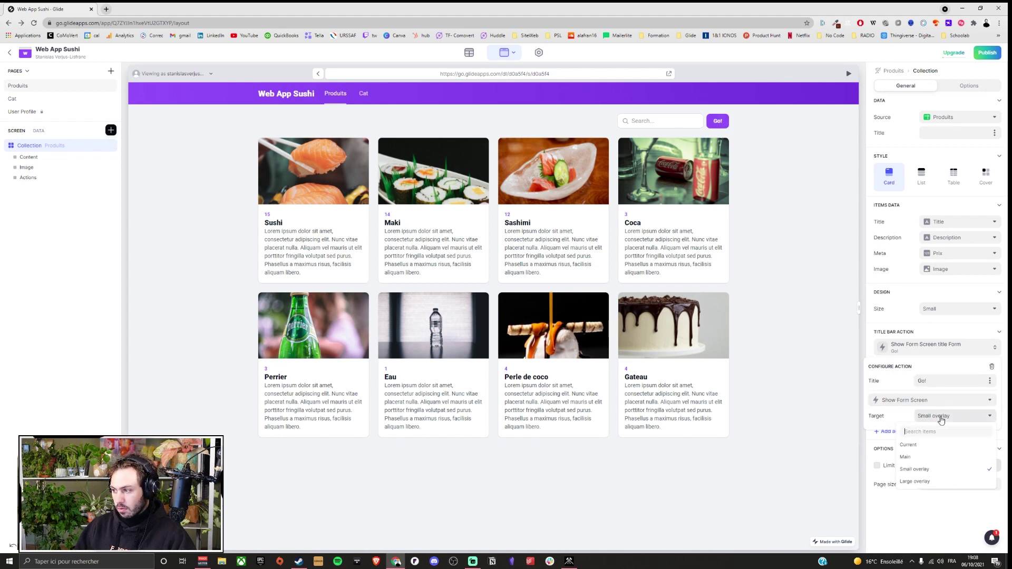
click(925, 459)
click(930, 418)
click(920, 466)
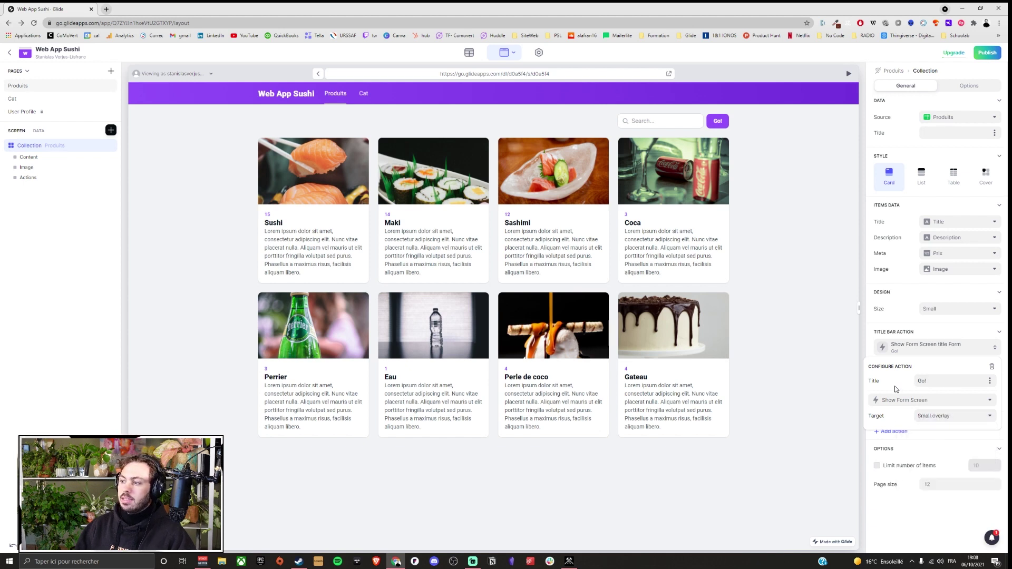
Open the form from the collection's title bar action and set its destination sheet to Produits.
click(713, 125)
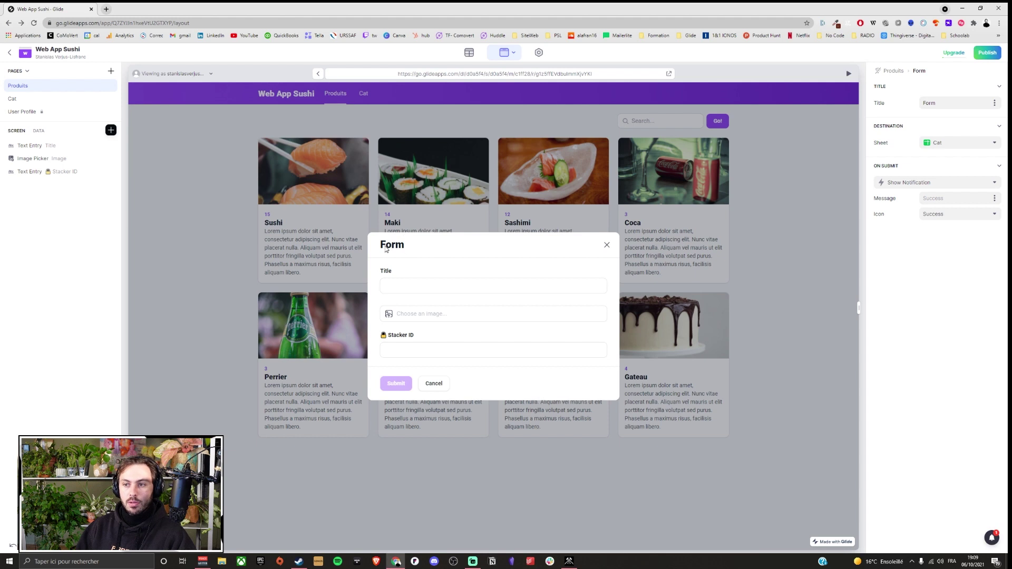
click(941, 144)
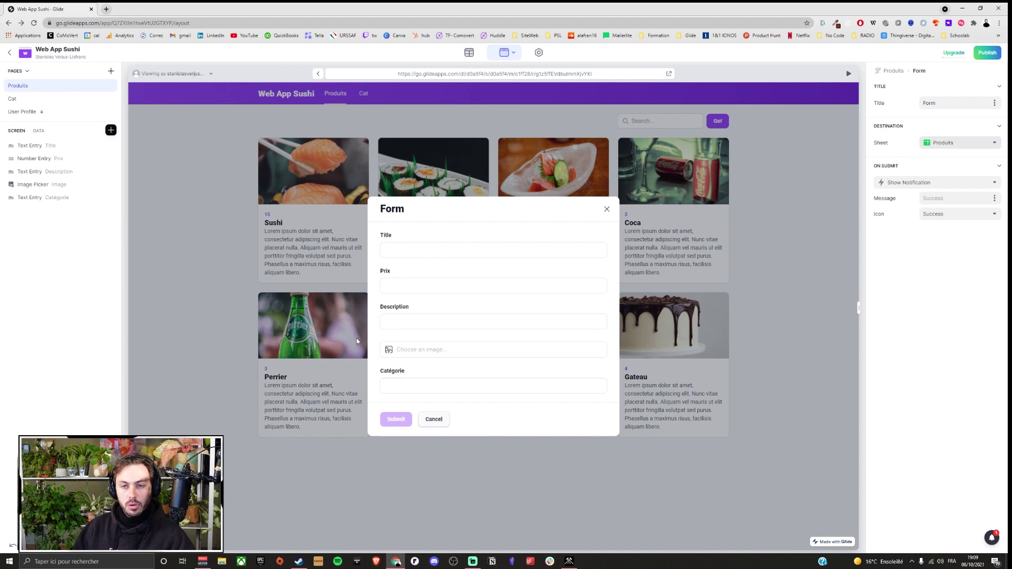
Insert a Container component into the form.
click(111, 130)
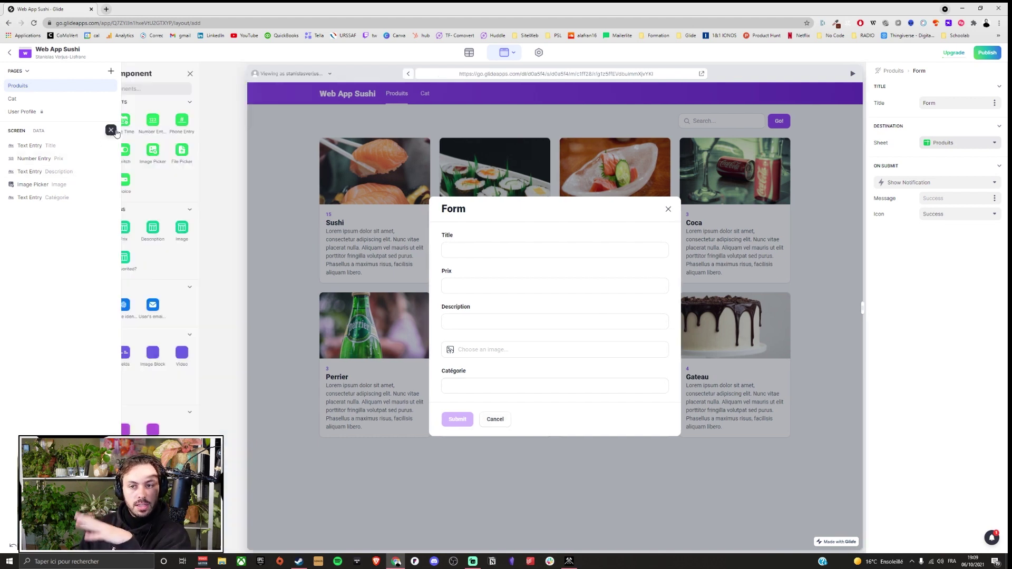
scroll(165, 402, down, 2)
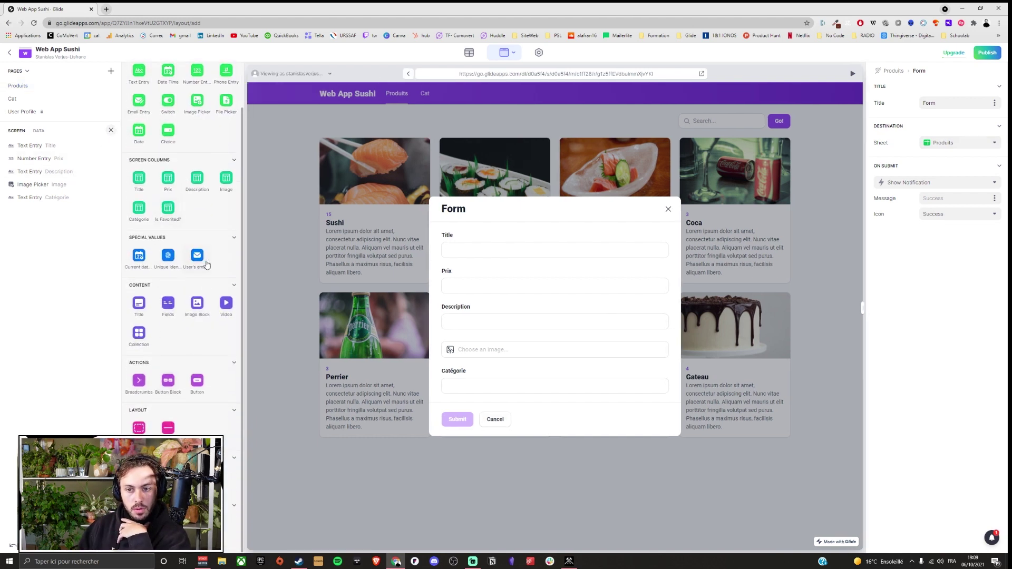
scroll(177, 419, up, 1)
scroll(177, 420, down, 1)
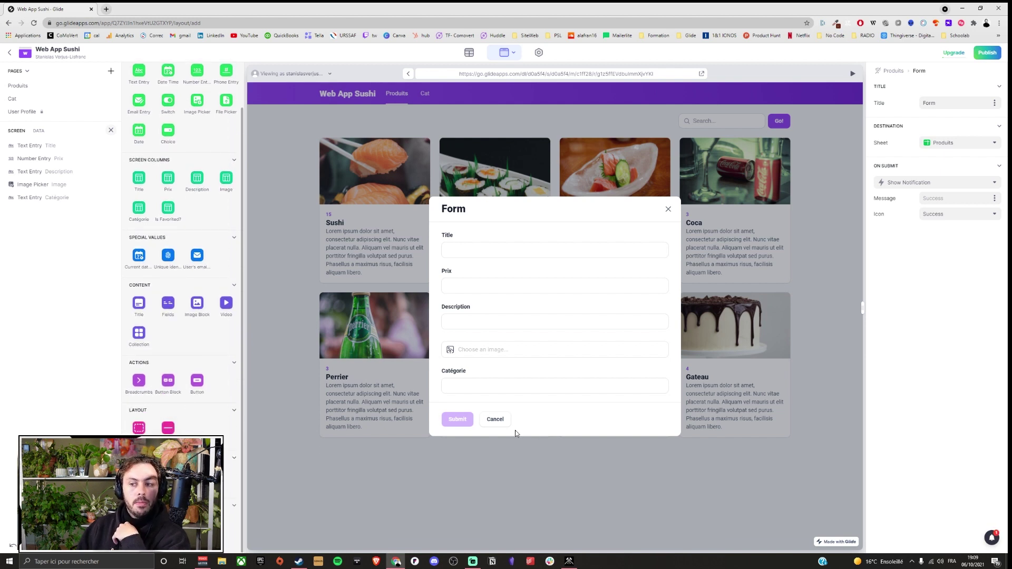
click(138, 428)
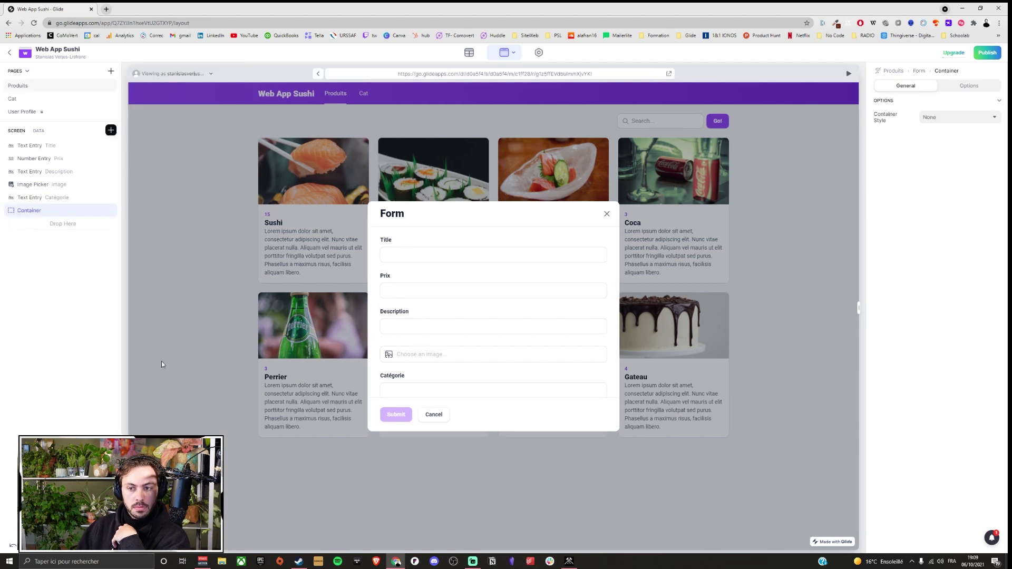
Move the container directly below the Prix entry and place the Title text entry inside it.
drag(59, 210, 53, 139)
drag(37, 176, 53, 147)
drag(32, 186, 38, 159)
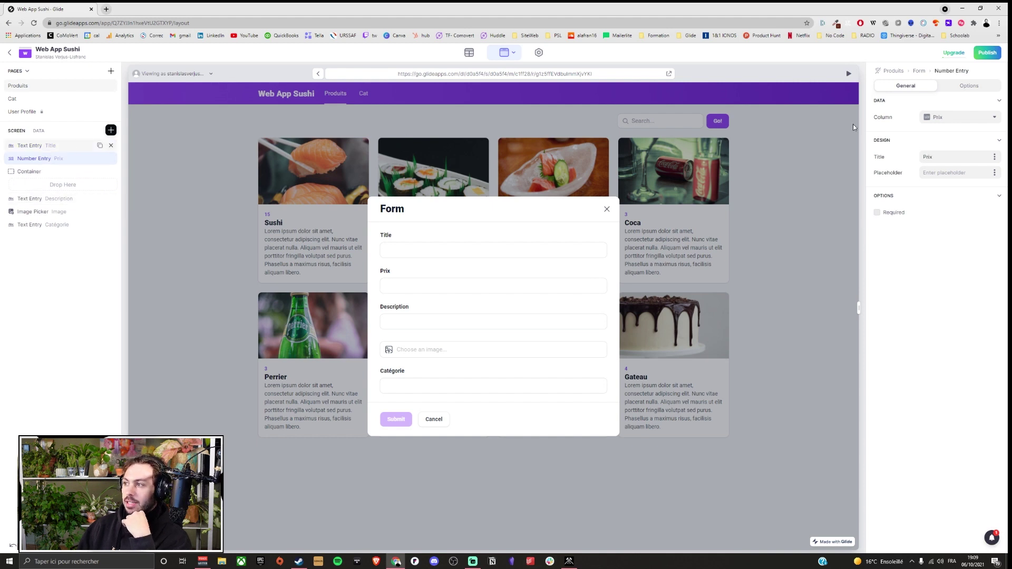
click(30, 173)
drag(41, 146, 53, 172)
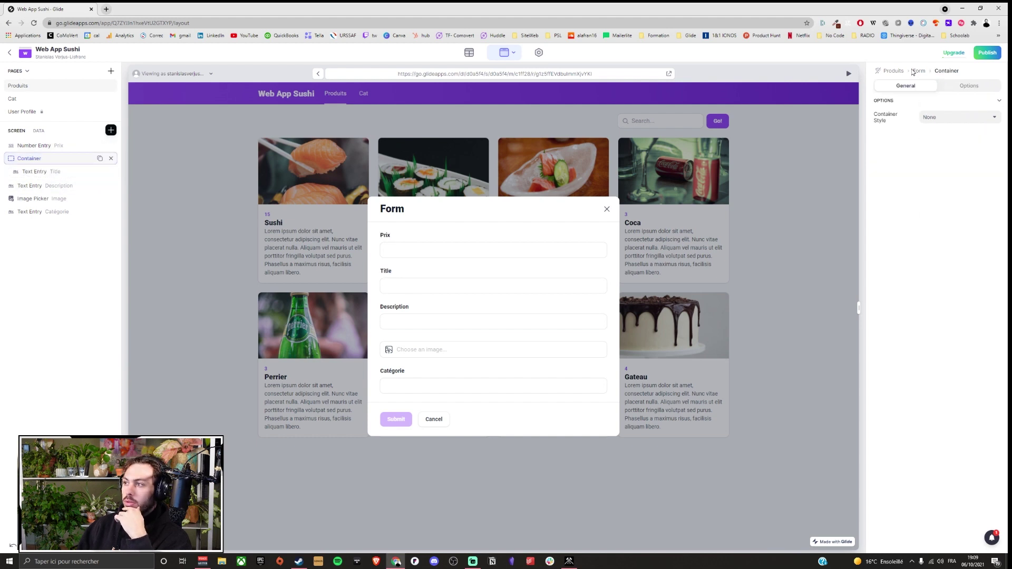
Try the Highlight style and another style on the container, remove the container with its Title entry, and close the form.
click(943, 119)
click(937, 145)
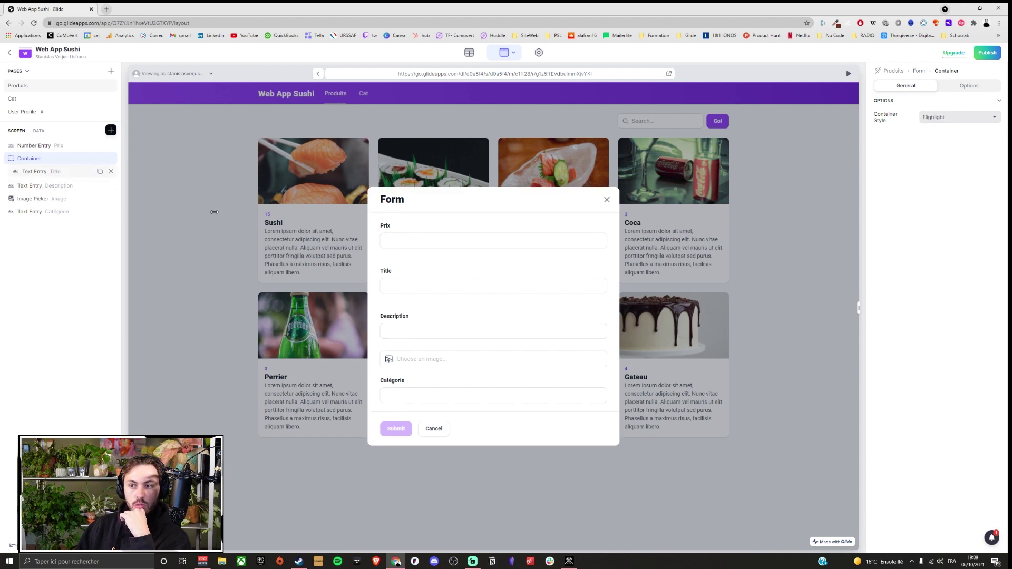
click(953, 118)
click(932, 156)
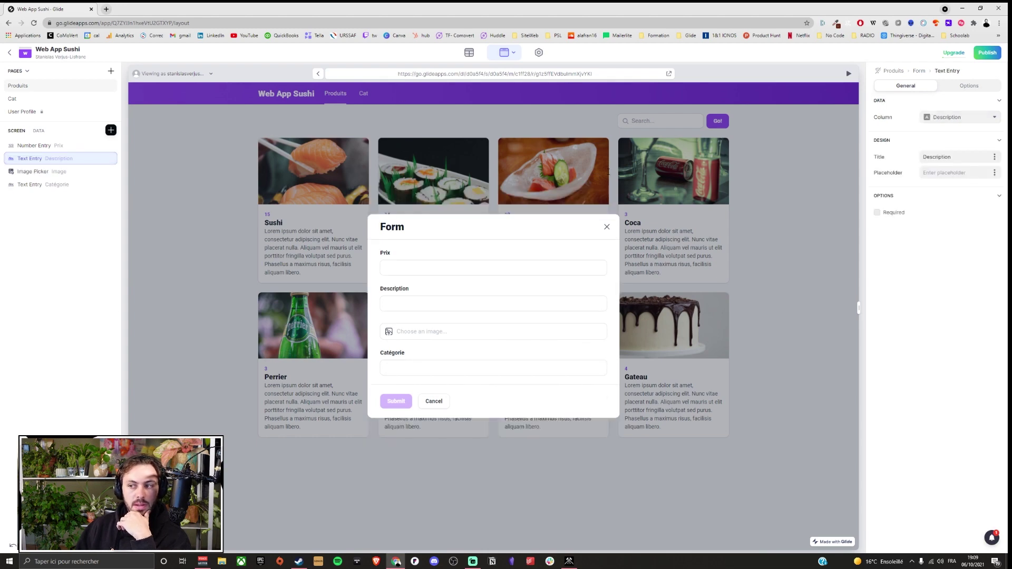
click(607, 228)
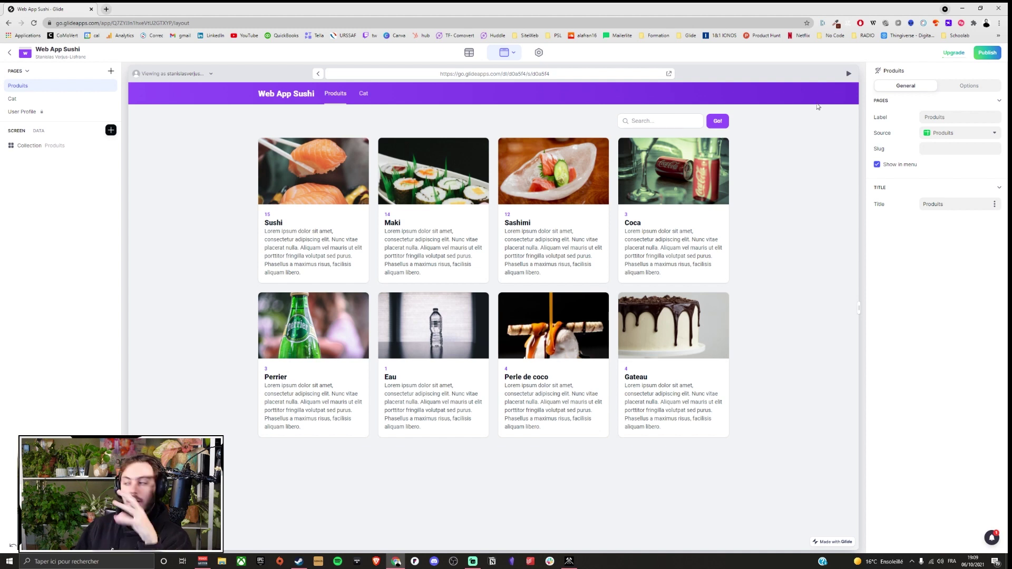
Add a Show Detail Screen item action to the collection and test it on the Sashimi card.
click(767, 237)
scroll(943, 358, down, 1)
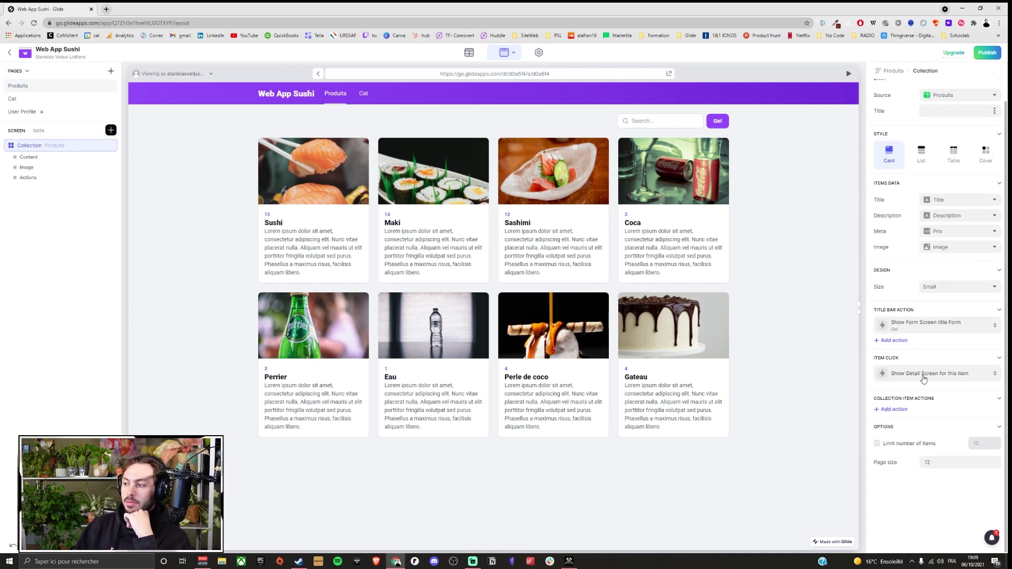
click(893, 411)
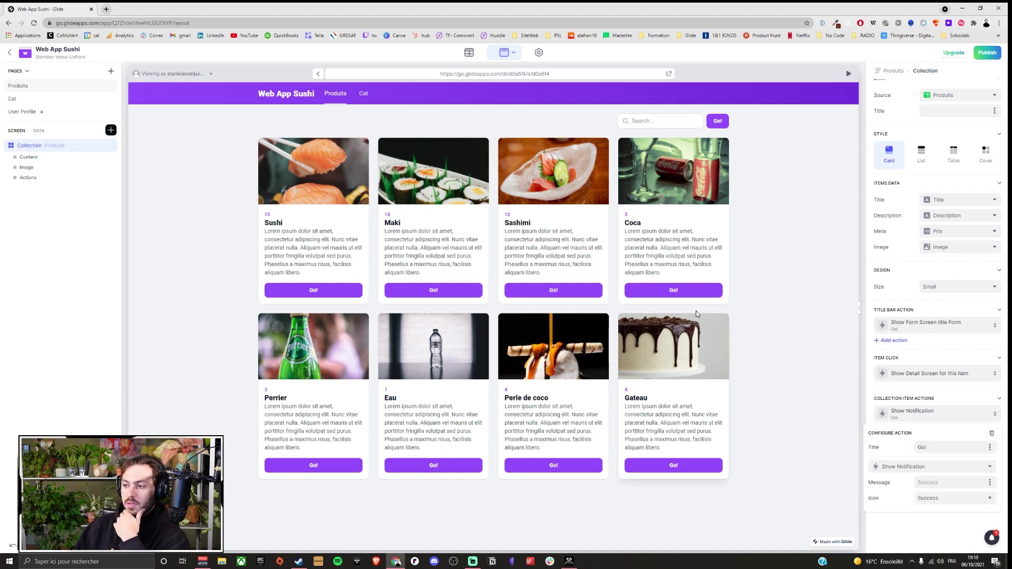
click(914, 417)
click(920, 466)
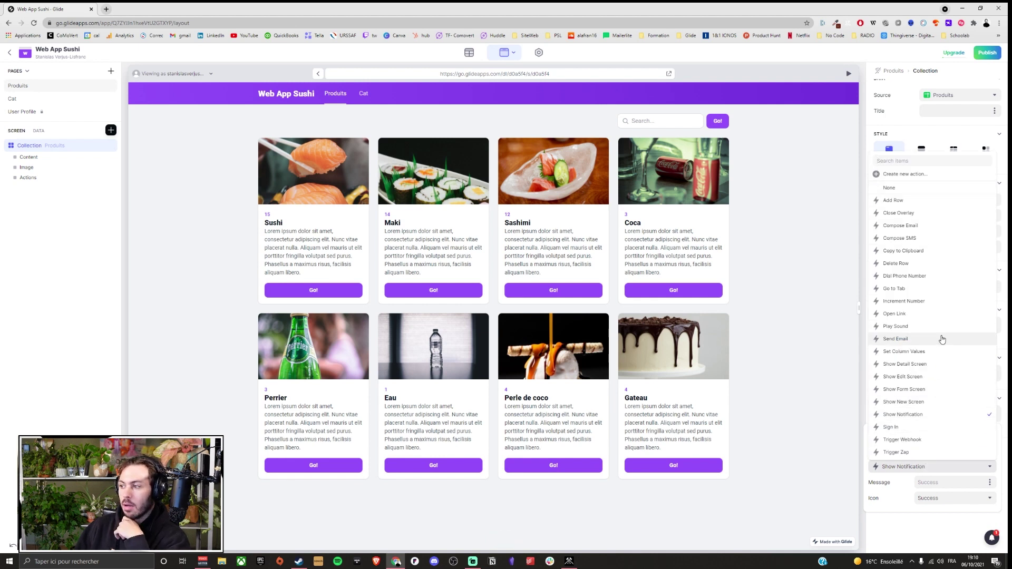
click(934, 364)
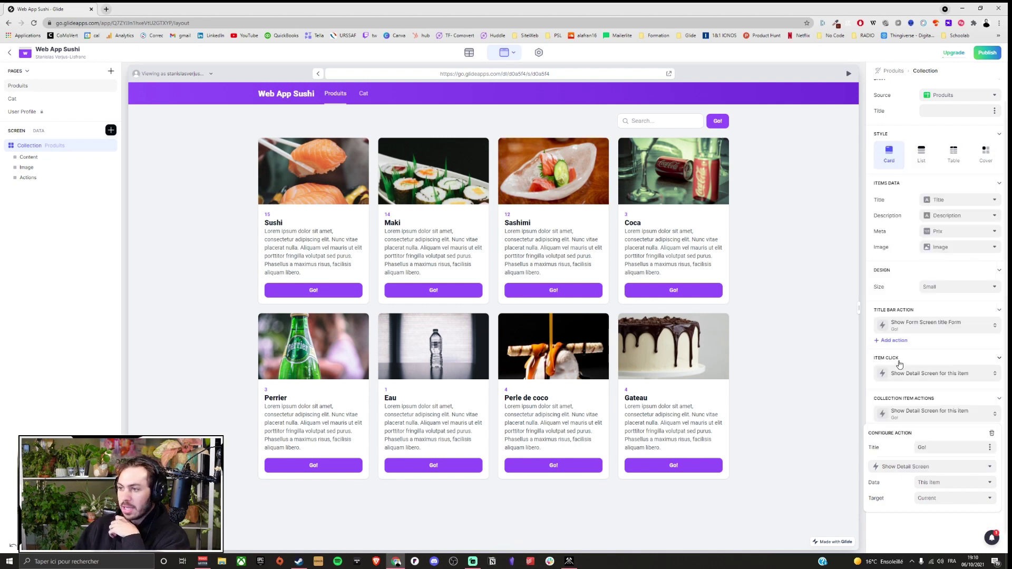
click(553, 289)
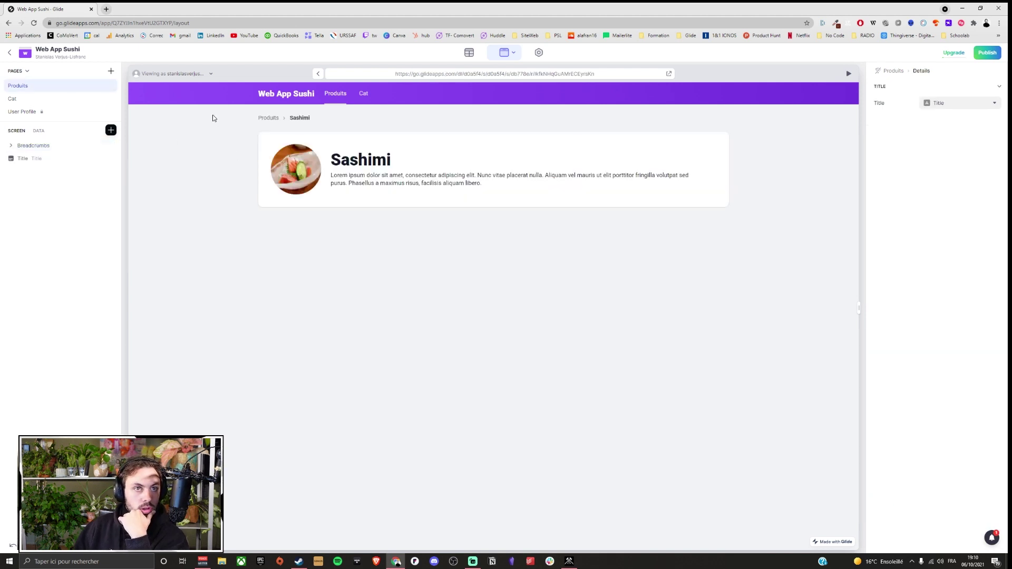
click(272, 119)
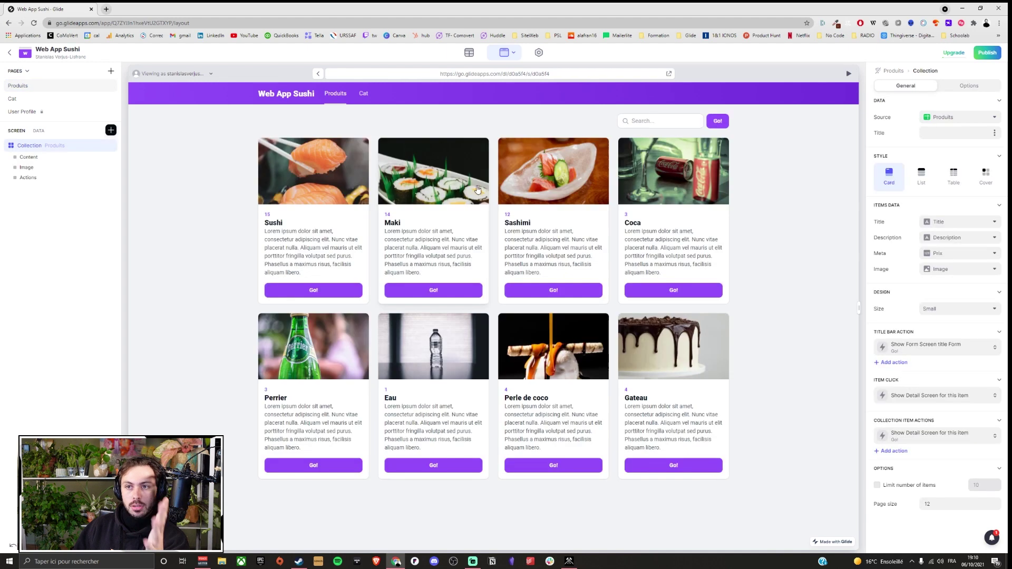
Try adding a second item action to the collection and remove it.
click(902, 452)
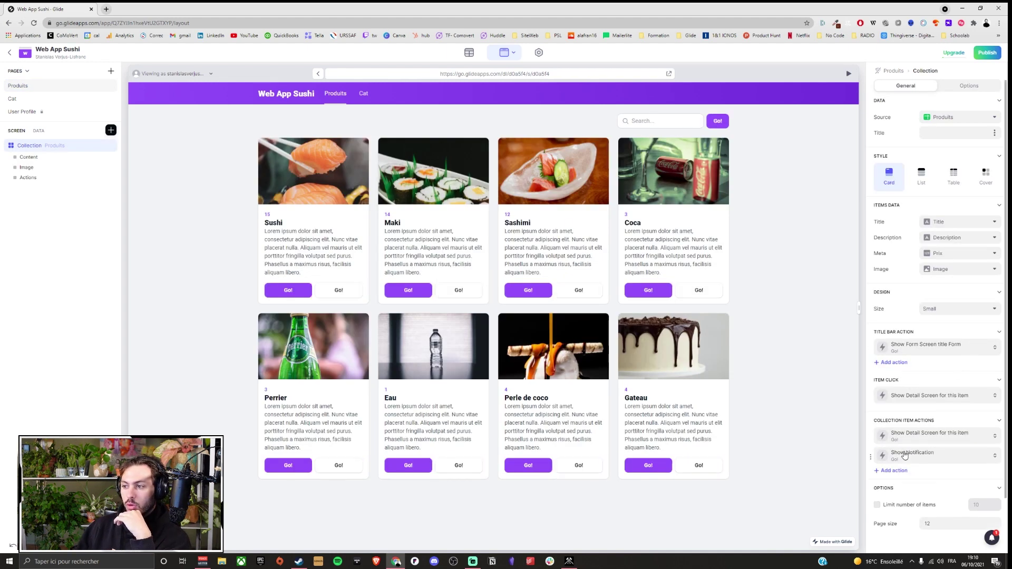
click(994, 457)
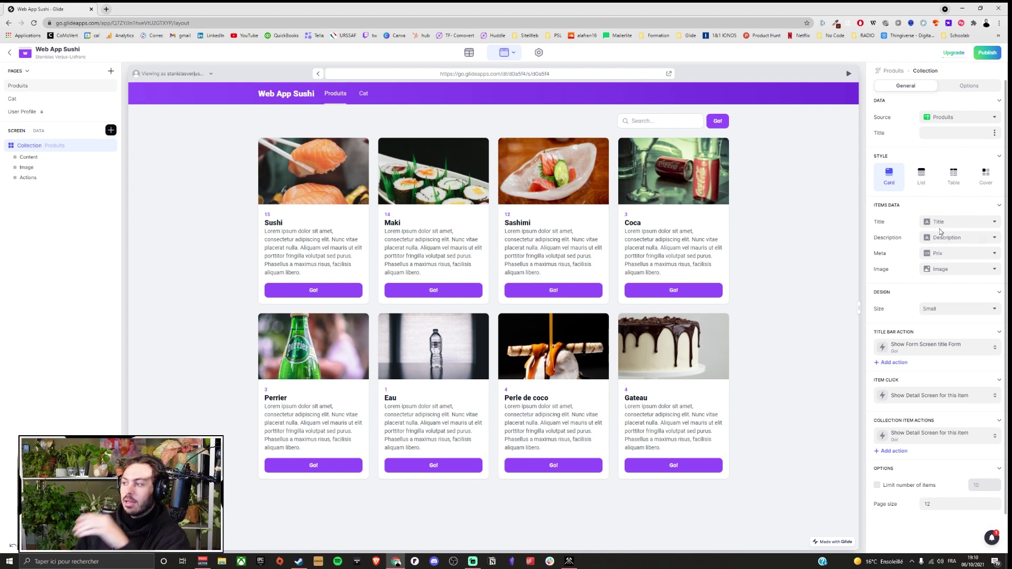
View the collection's search options, test the search bar with "coca" and clear the search.
click(968, 87)
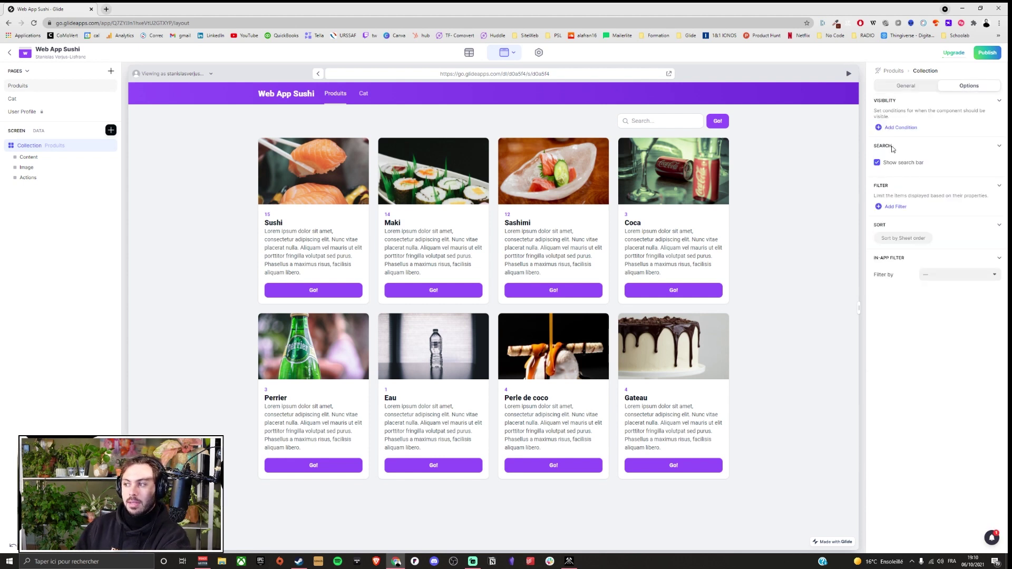
click(650, 121)
text(coca)
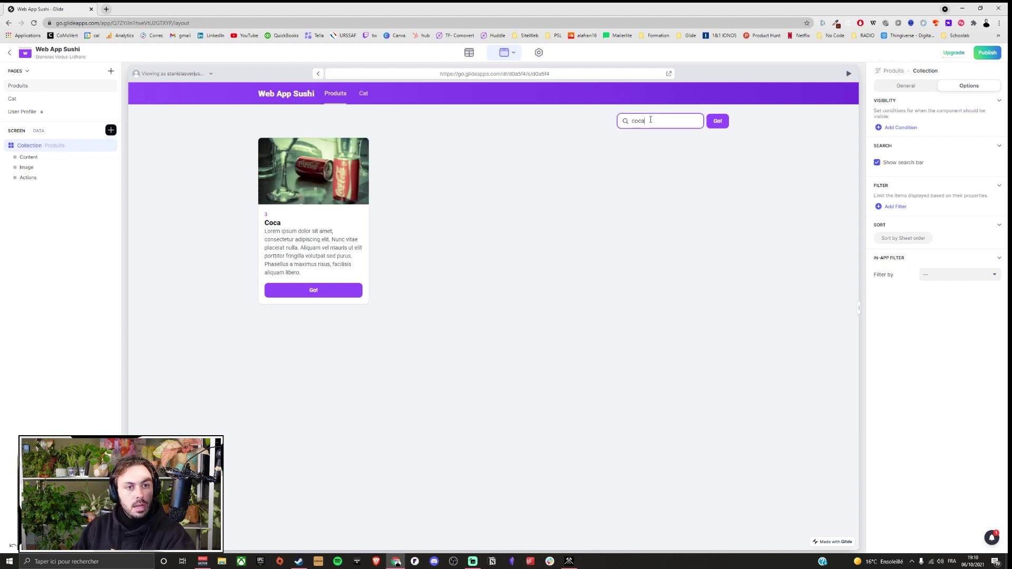
key(BackSpace)
key(BackSpace)
key(BackSpace)
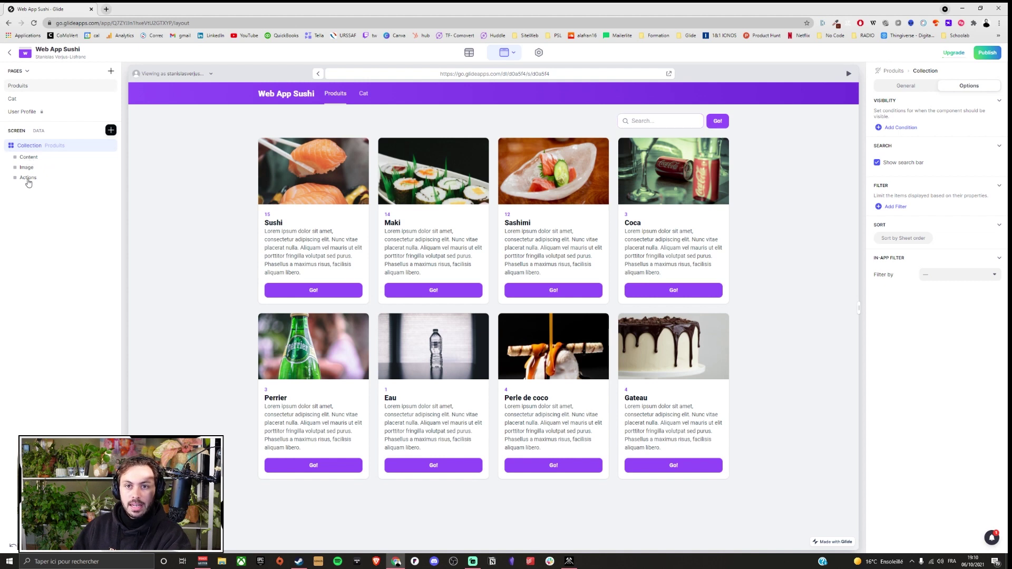
Examine the settings of the collection's Content, Image and Actions parts.
click(31, 156)
click(32, 168)
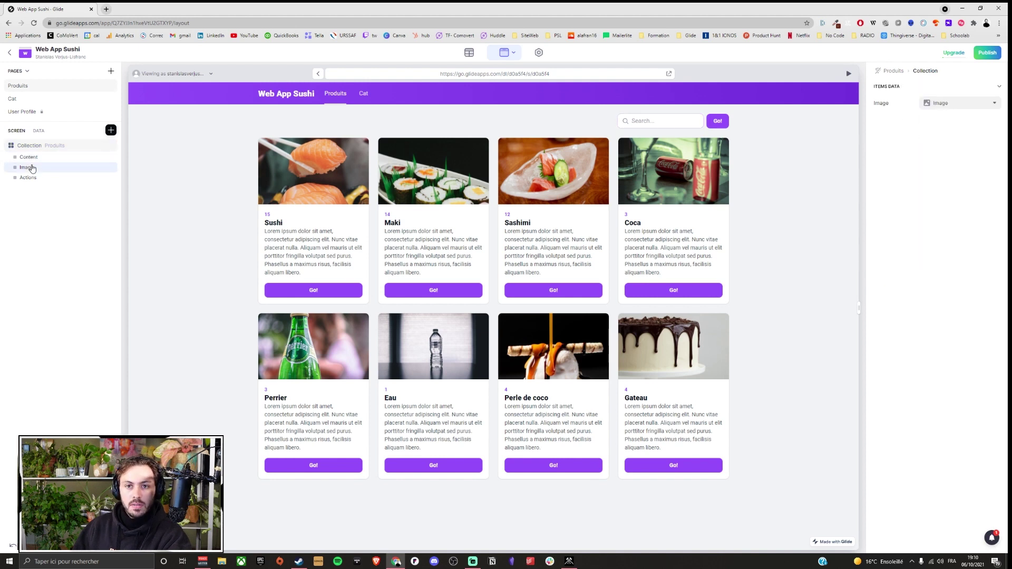
click(37, 182)
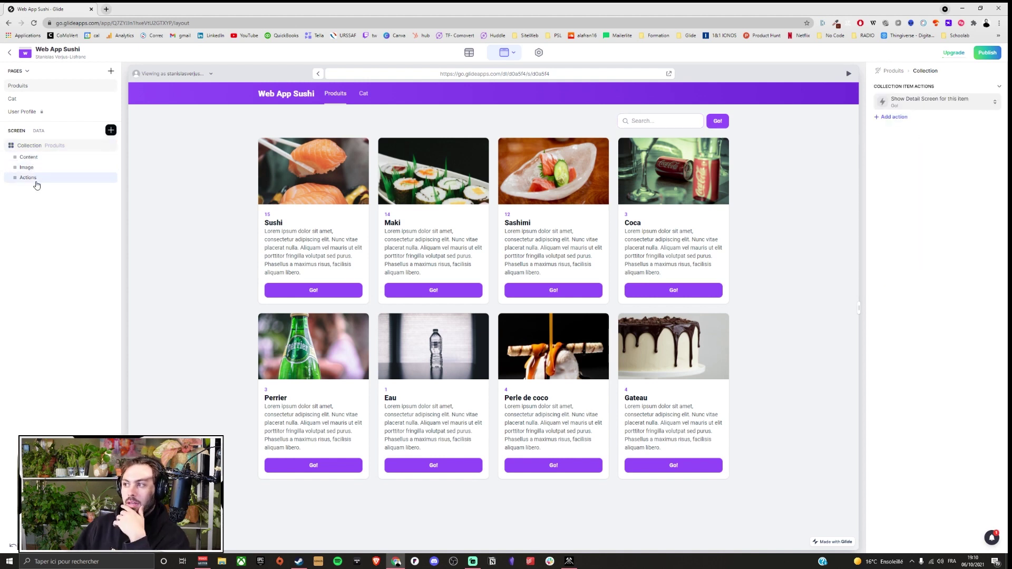
click(37, 150)
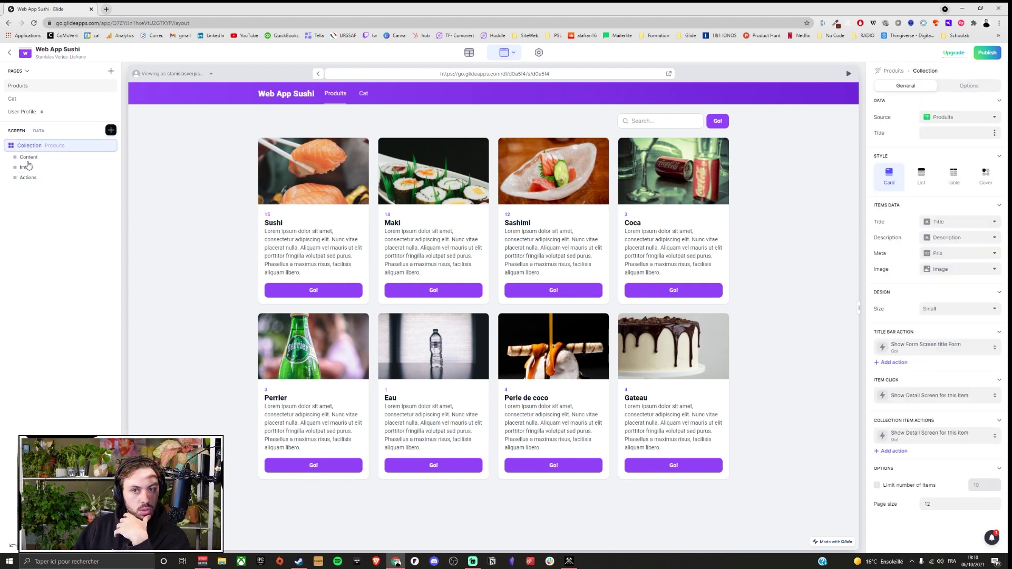
click(29, 168)
click(29, 177)
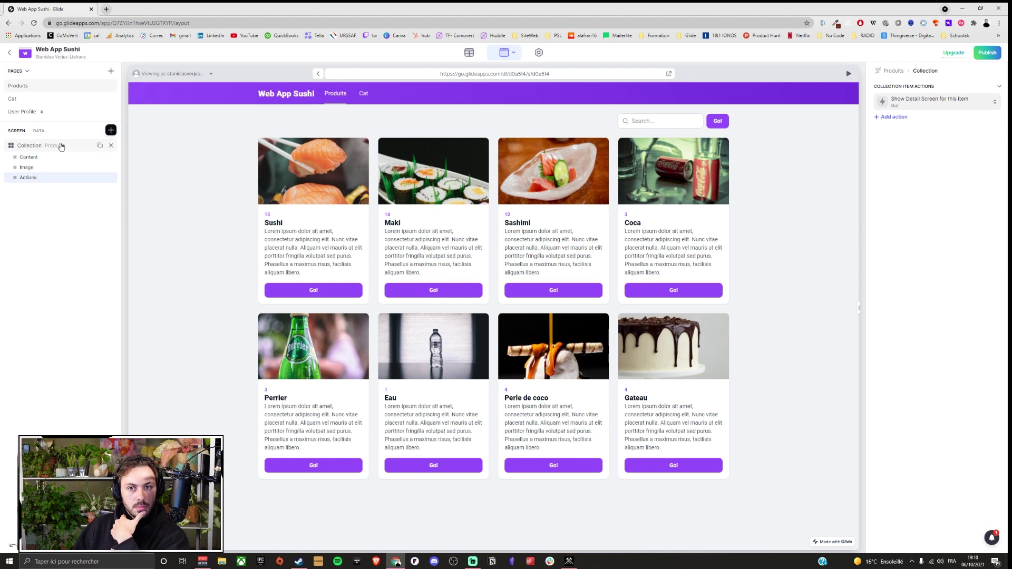
Add a second collection to the Produits screen and set its data source to Cat.
click(111, 130)
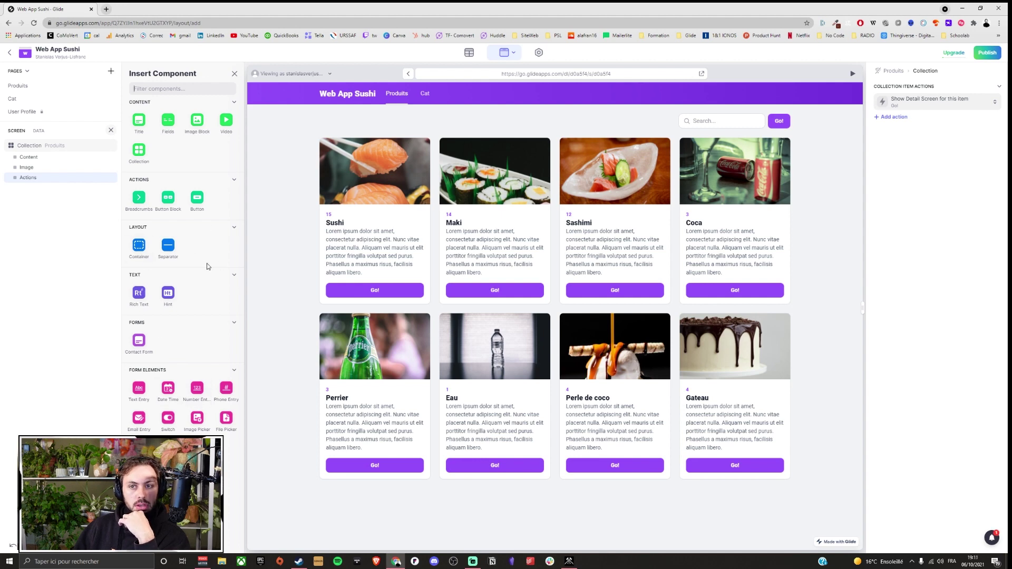
click(138, 154)
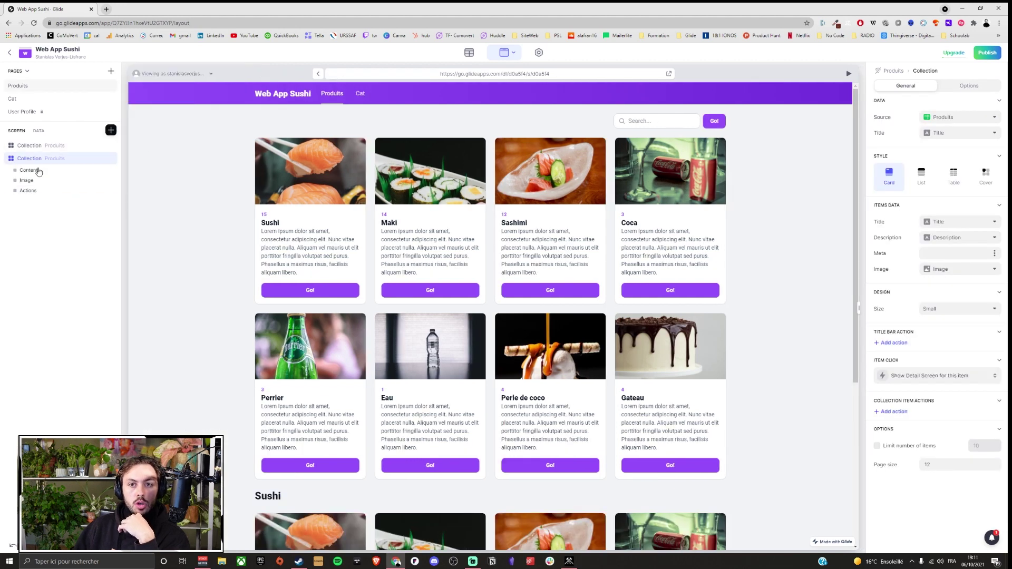
click(954, 119)
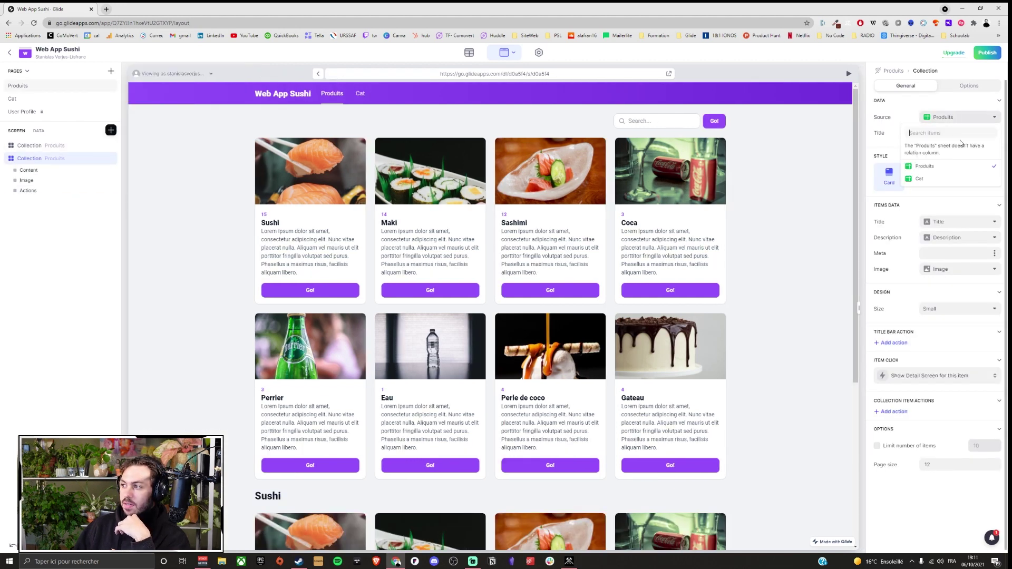
click(929, 179)
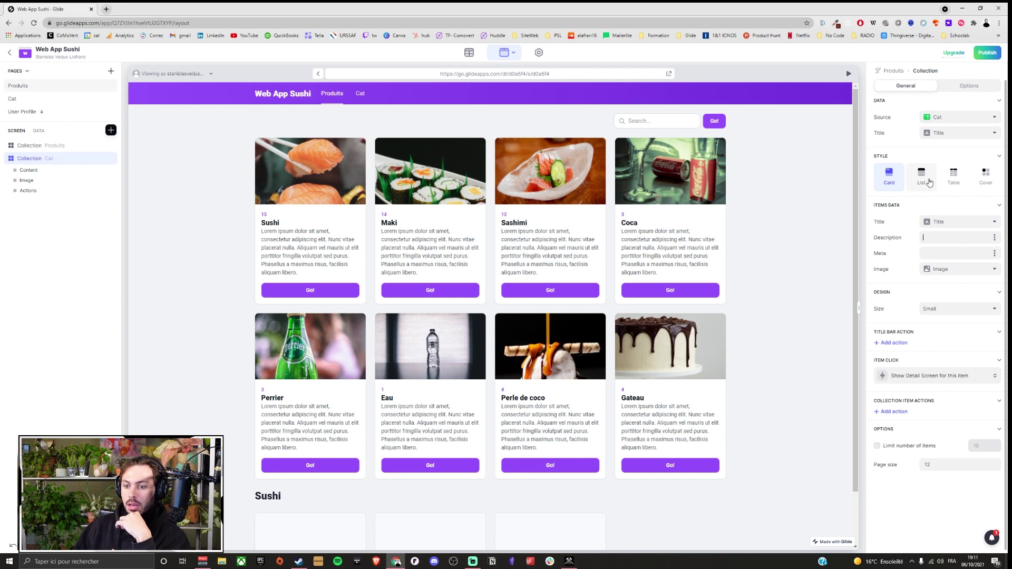
Clear the Cat collection's title by making it custom and empty, and move the collection above the product collection.
click(959, 137)
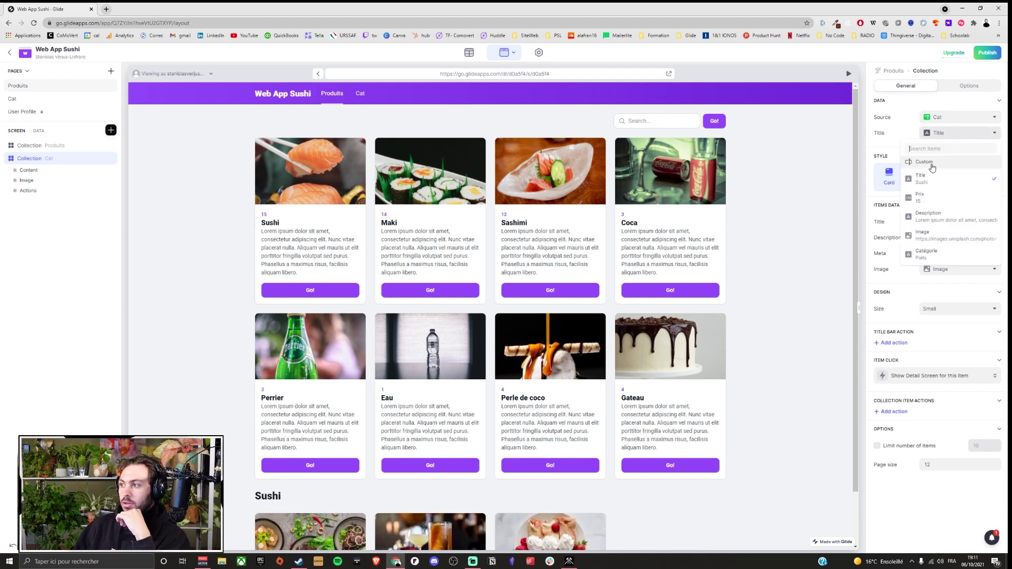
click(932, 167)
scroll(174, 323, down, 1)
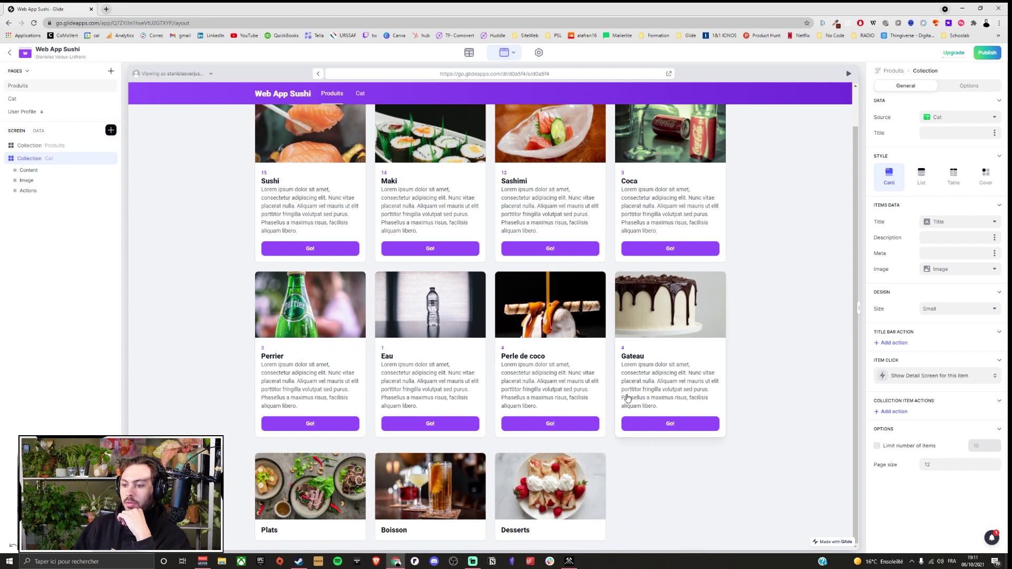
drag(30, 158, 31, 144)
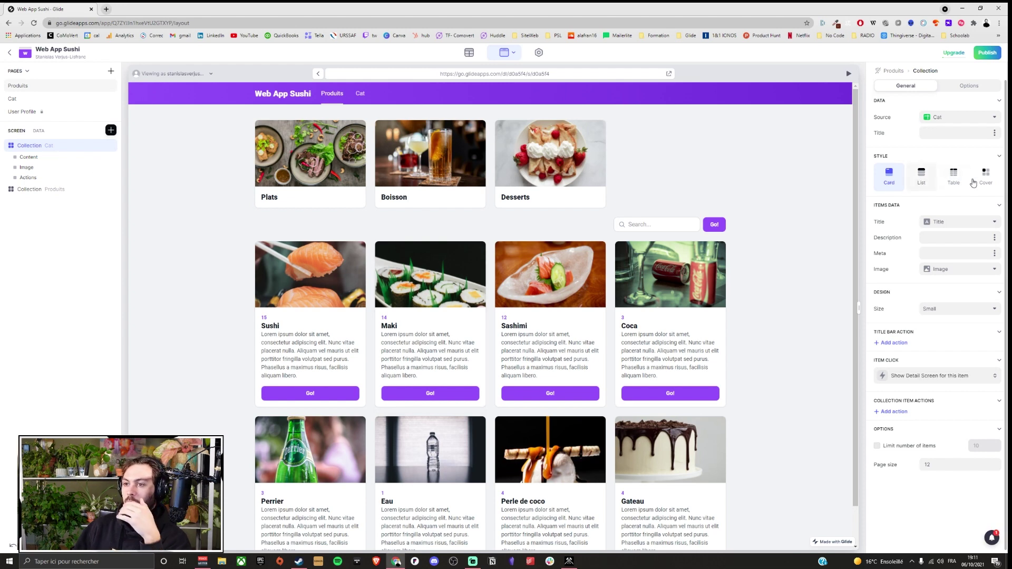
Try the List, Table and Cover styles on the Cat collection and return it to Card.
click(921, 175)
click(984, 177)
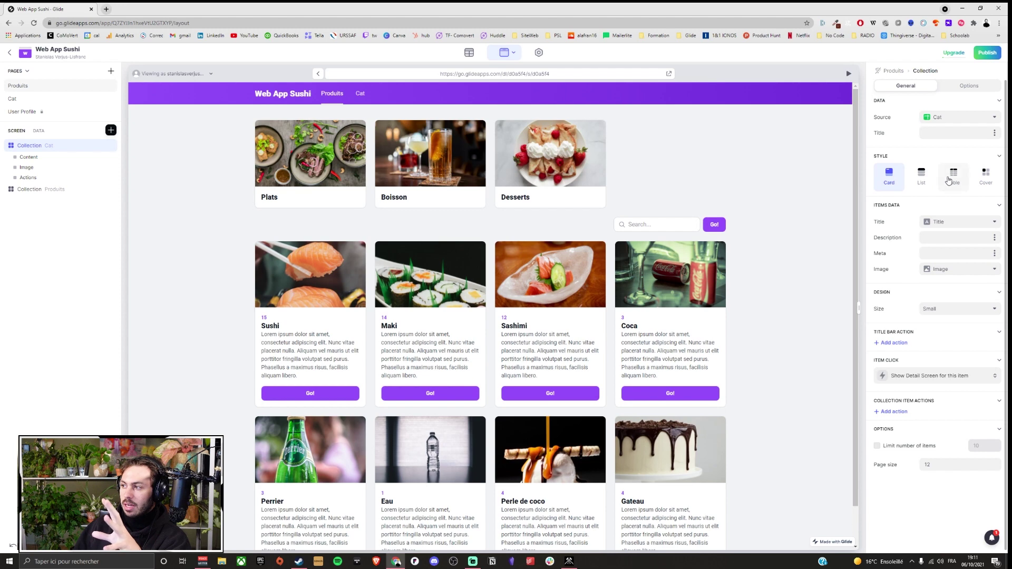
click(949, 180)
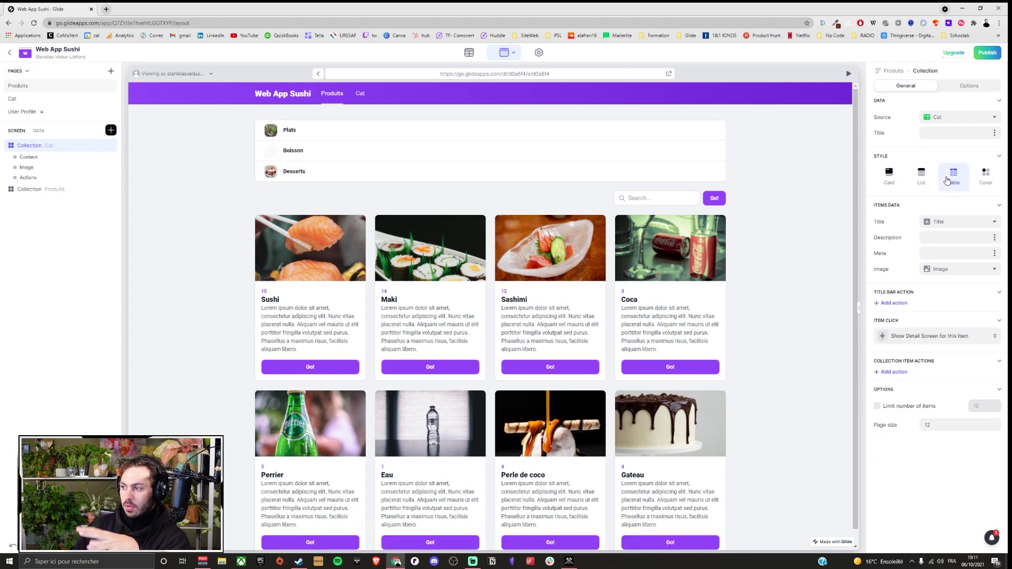
click(920, 175)
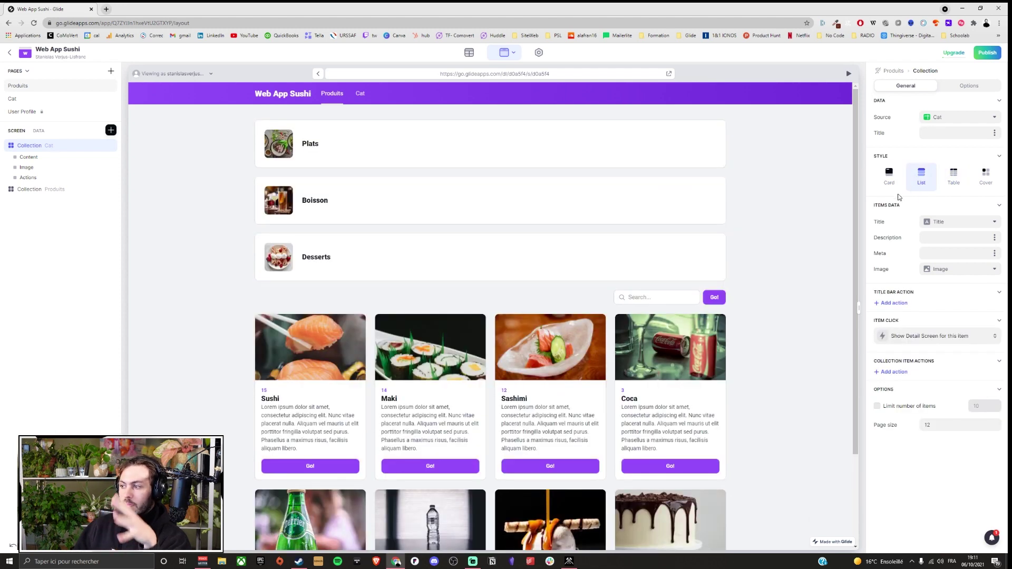
click(891, 179)
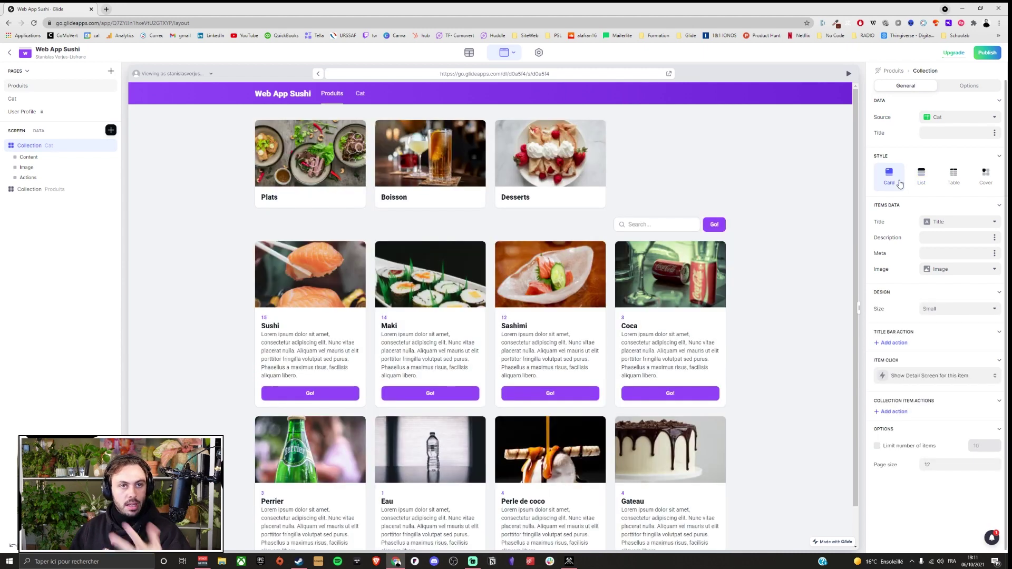
click(983, 179)
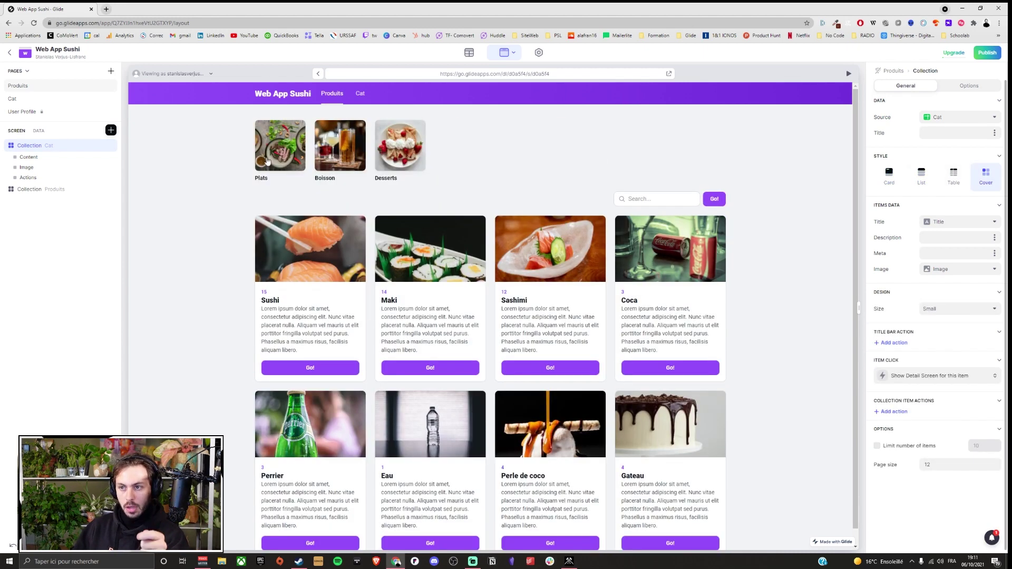
click(886, 182)
Add a column named "Relation prod" with the Relation type to the Cat data table.
click(468, 54)
click(20, 101)
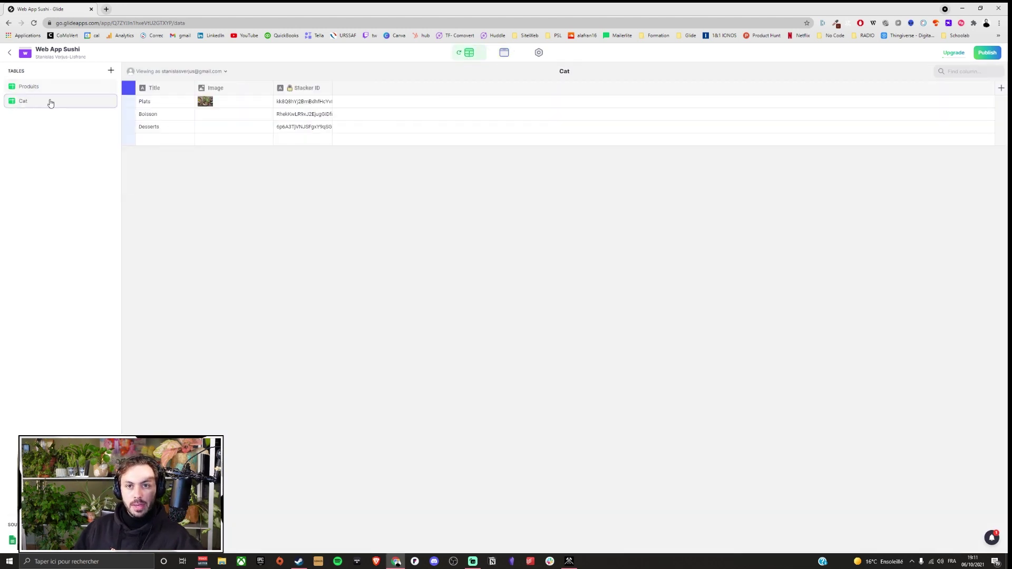
click(999, 87)
text(Relation prod)
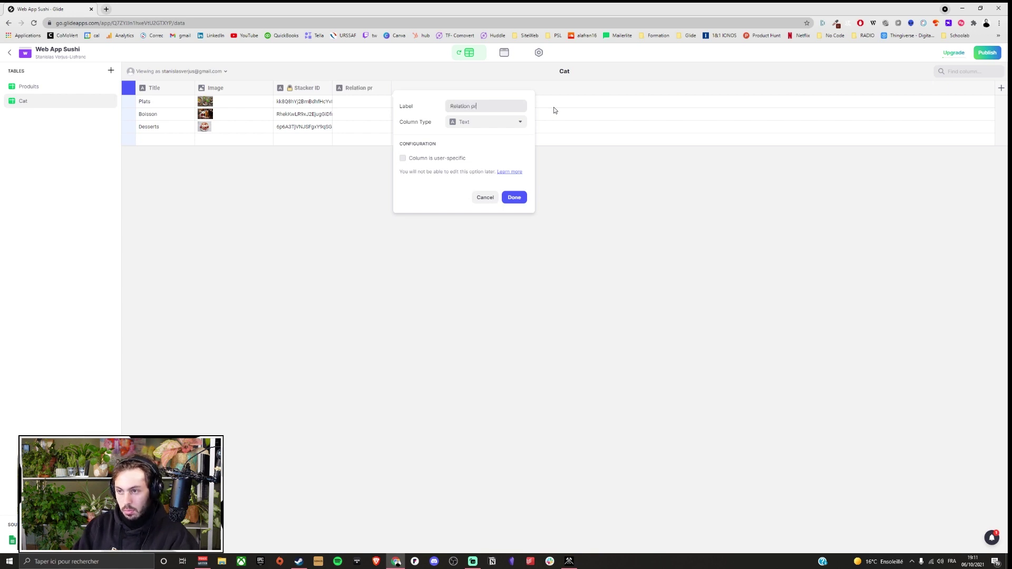
click(526, 121)
click(488, 138)
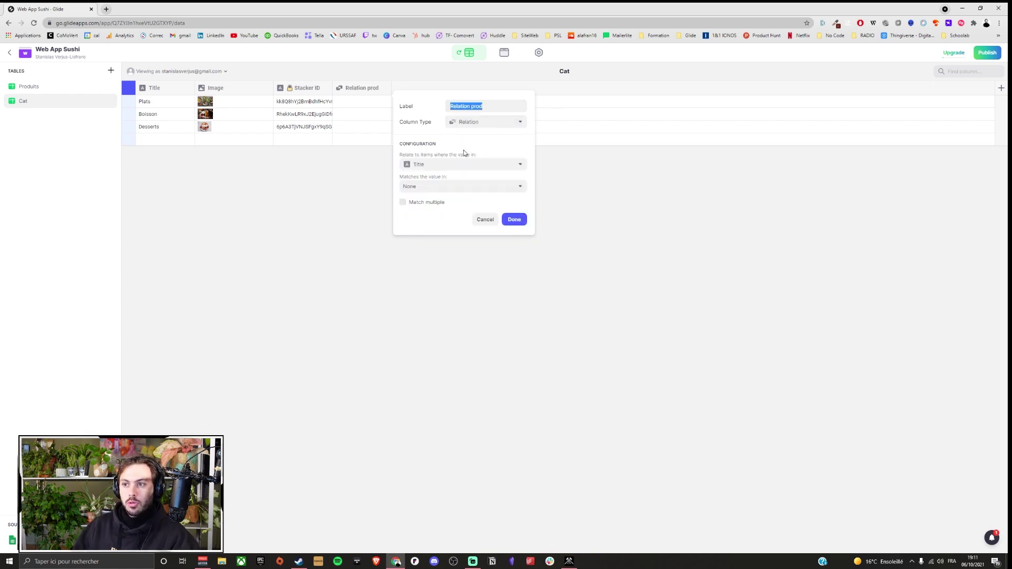
Configure the relation to match Title with Catégorie in Produits, allow multiple matches, and save the column.
click(440, 164)
click(434, 193)
click(429, 187)
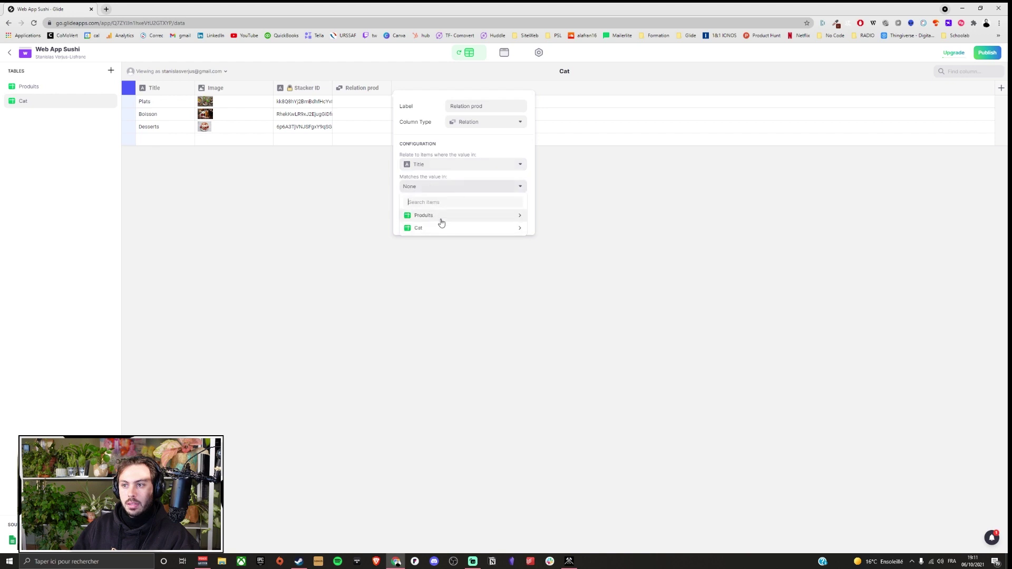
mouse_move(441, 216)
click(550, 265)
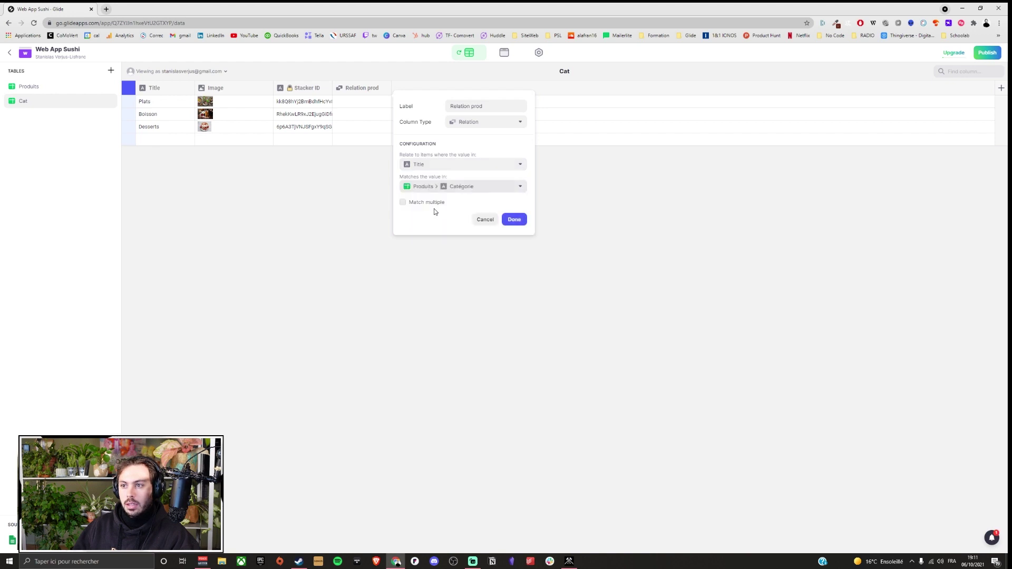
click(513, 219)
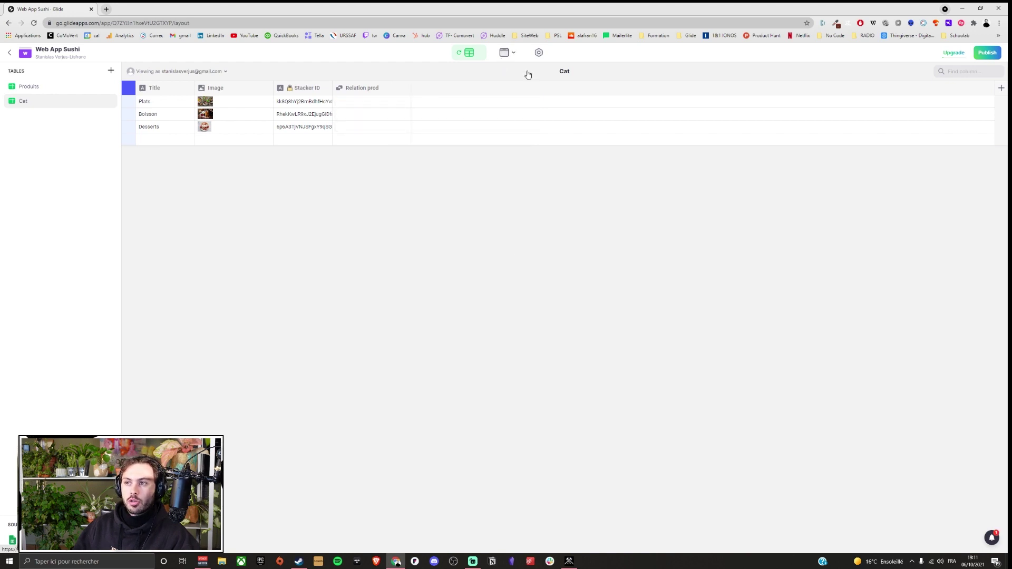
Open the Plats category's detail screen in the layout editor and remove its Breadcrumbs component.
click(504, 52)
click(325, 152)
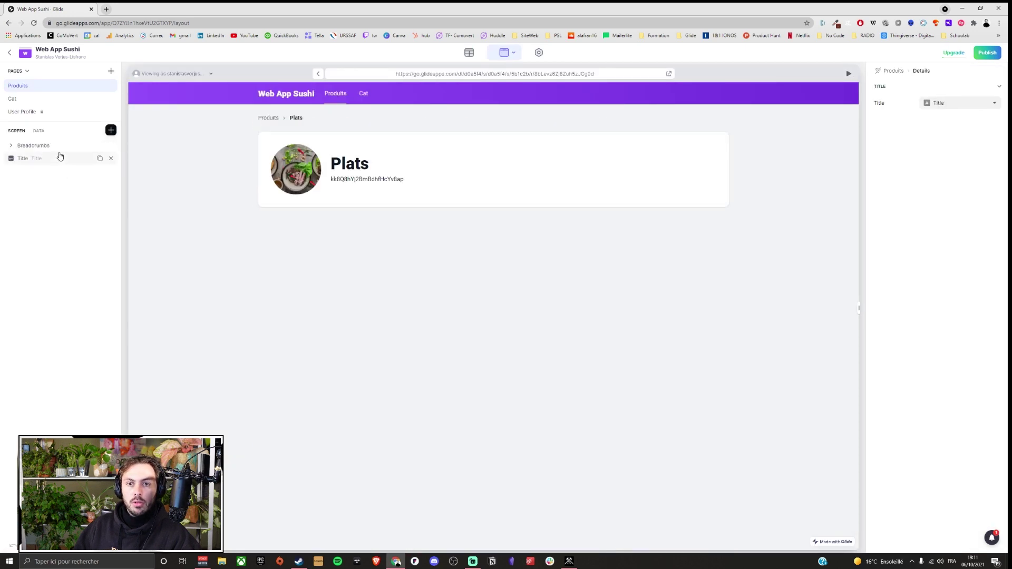
click(16, 148)
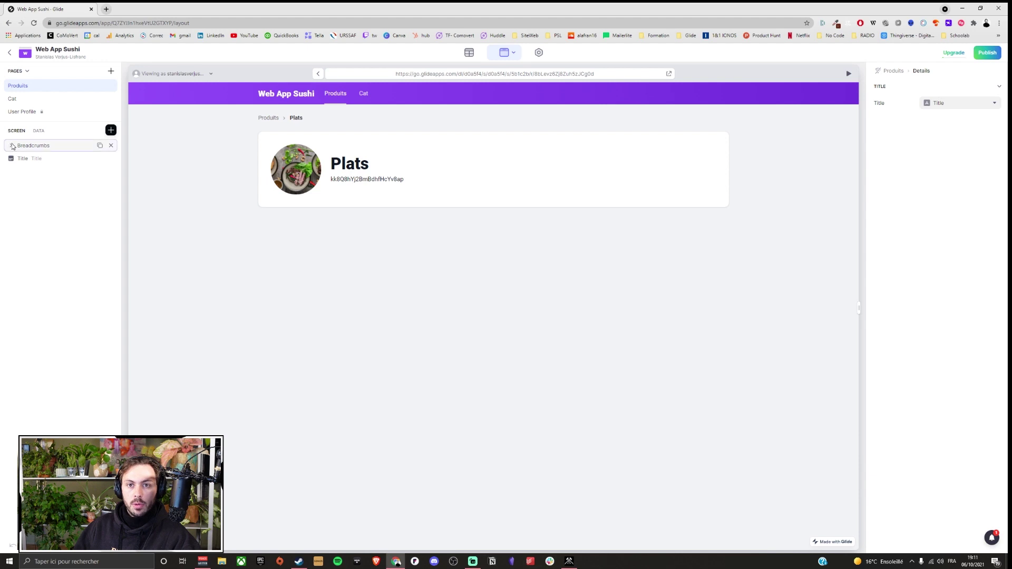
click(111, 145)
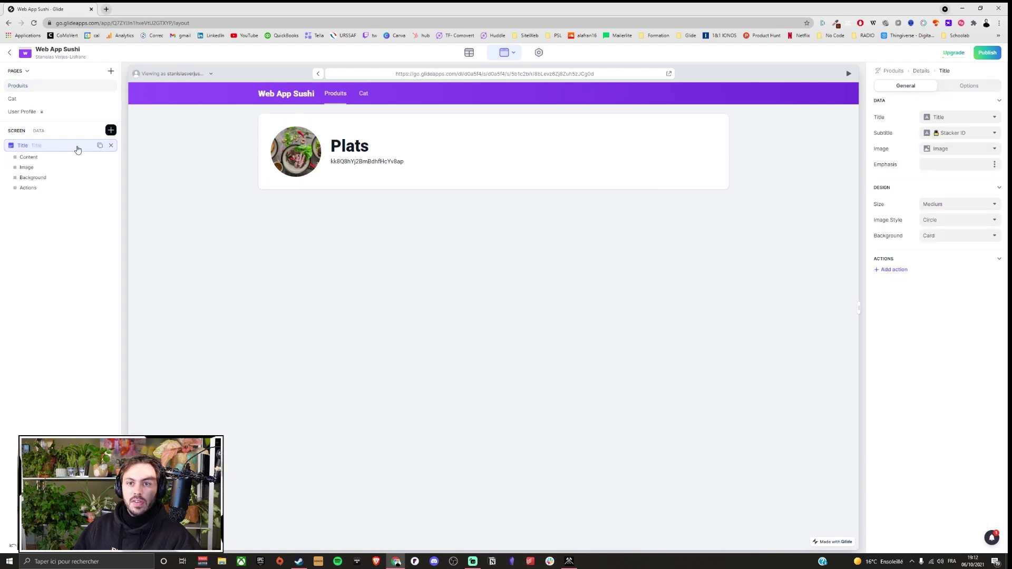
Insert a Breadcrumbs component into the Plats detail screen and place it above the Title component.
click(111, 131)
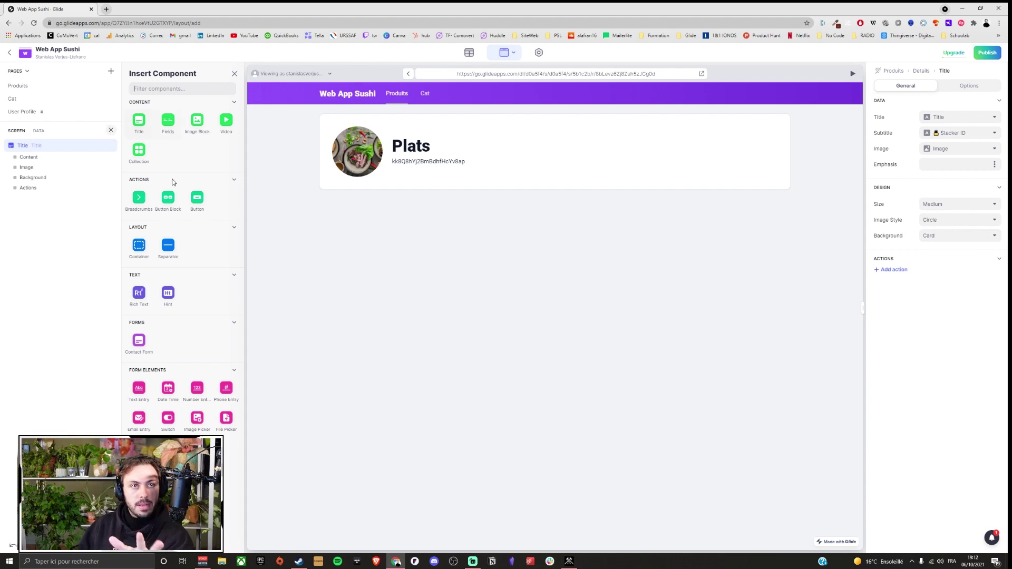
click(139, 199)
drag(31, 155, 31, 144)
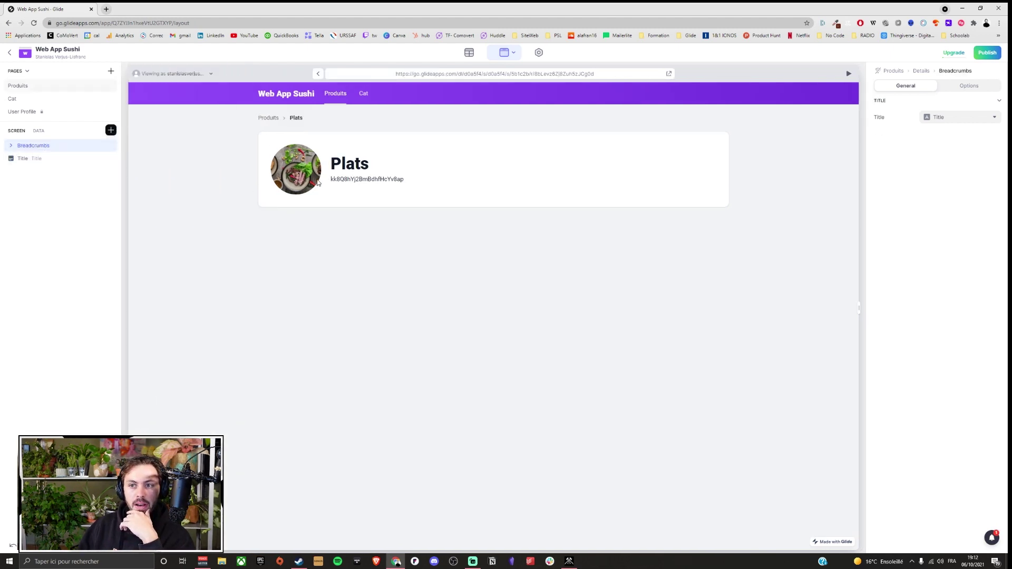
Follow the breadcrumb back to Produits, open Boisson and clear the subtitle of its Title component.
click(268, 118)
click(469, 179)
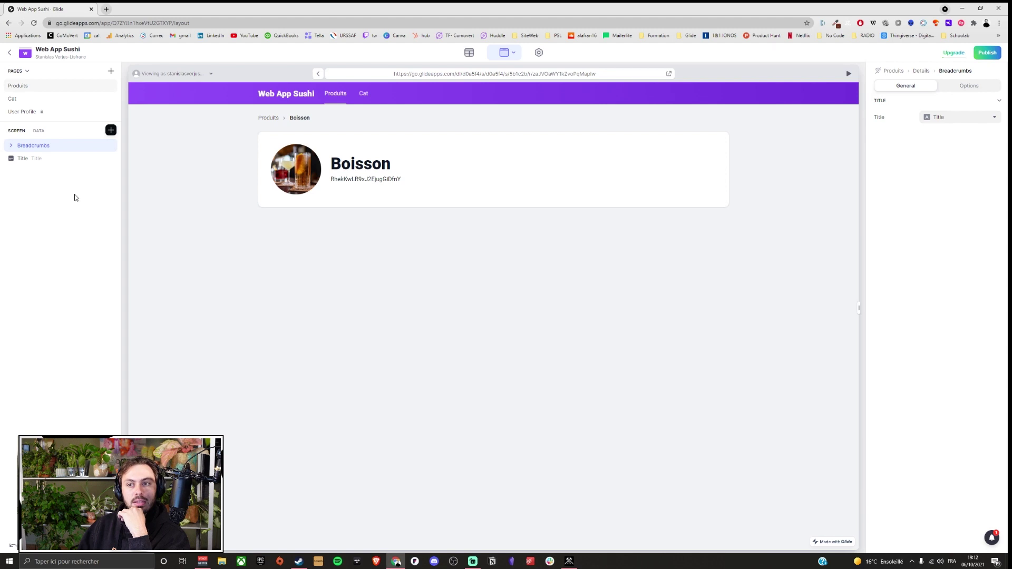
click(32, 158)
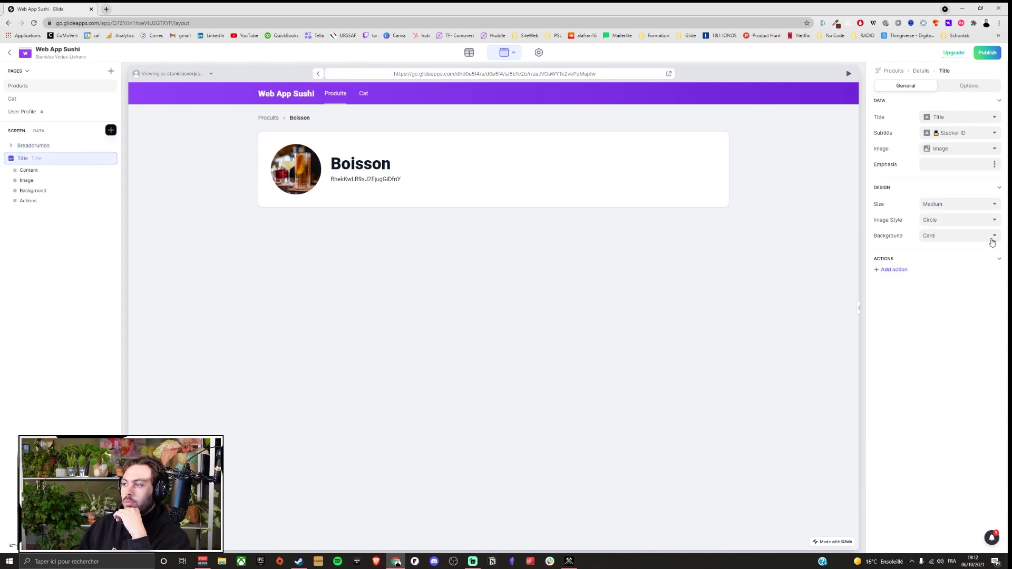
click(970, 133)
click(943, 161)
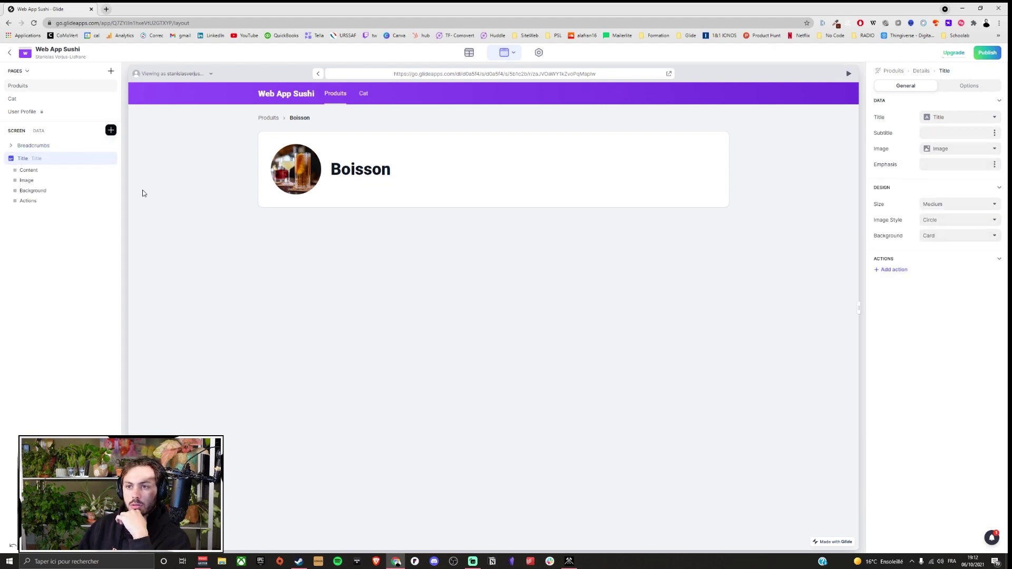
Add a collection of related products below the Boisson title and clear the collection's title.
click(111, 130)
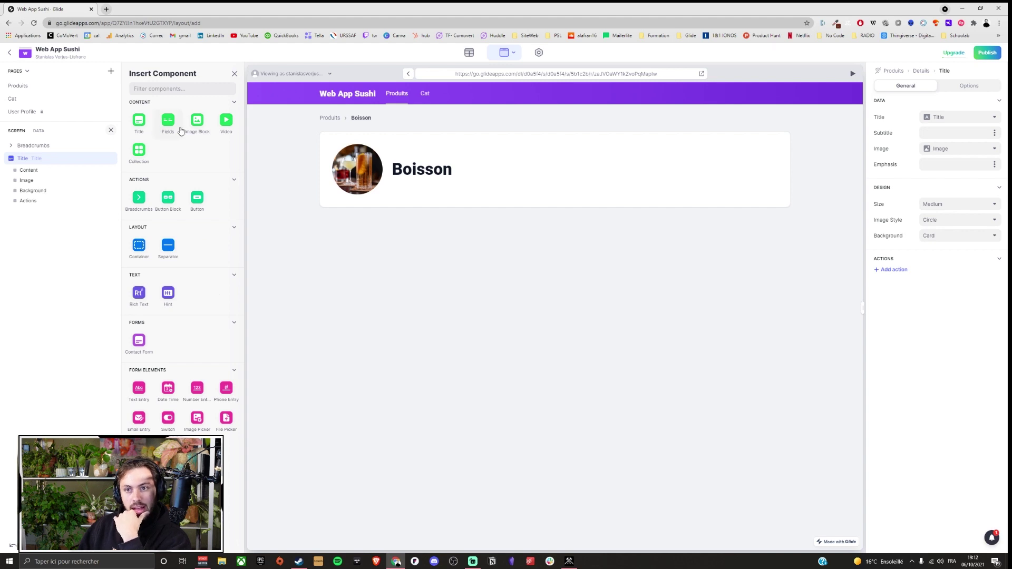
click(139, 151)
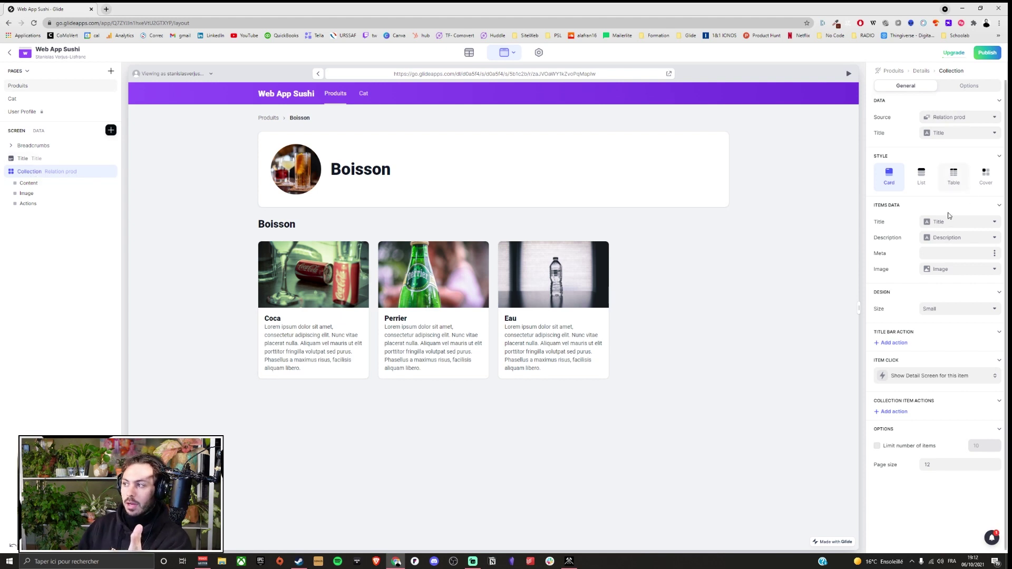
click(949, 135)
key(BackSpace)
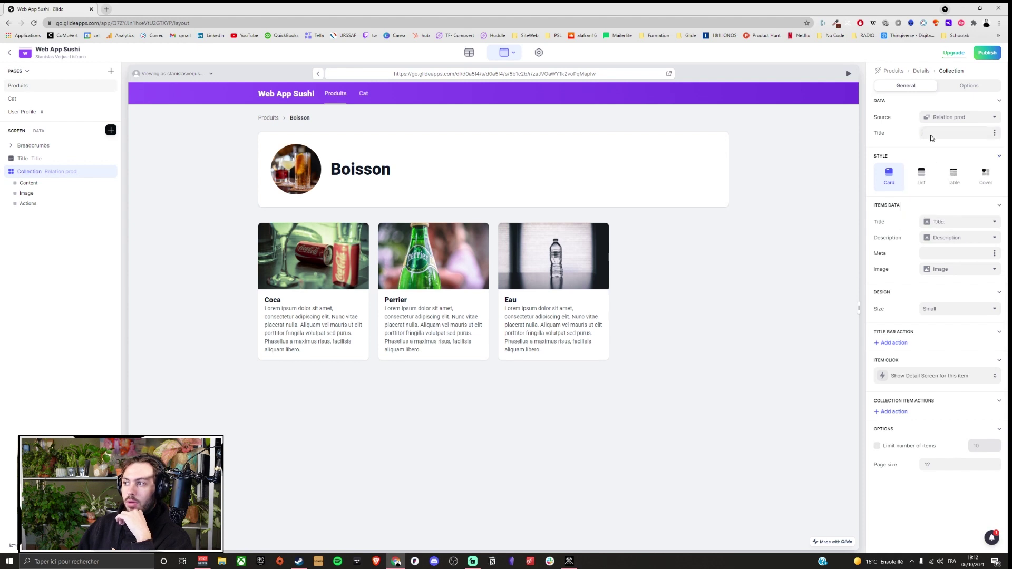
Select Relation prod as the new collection's source and set its item meta to Prix.
click(943, 117)
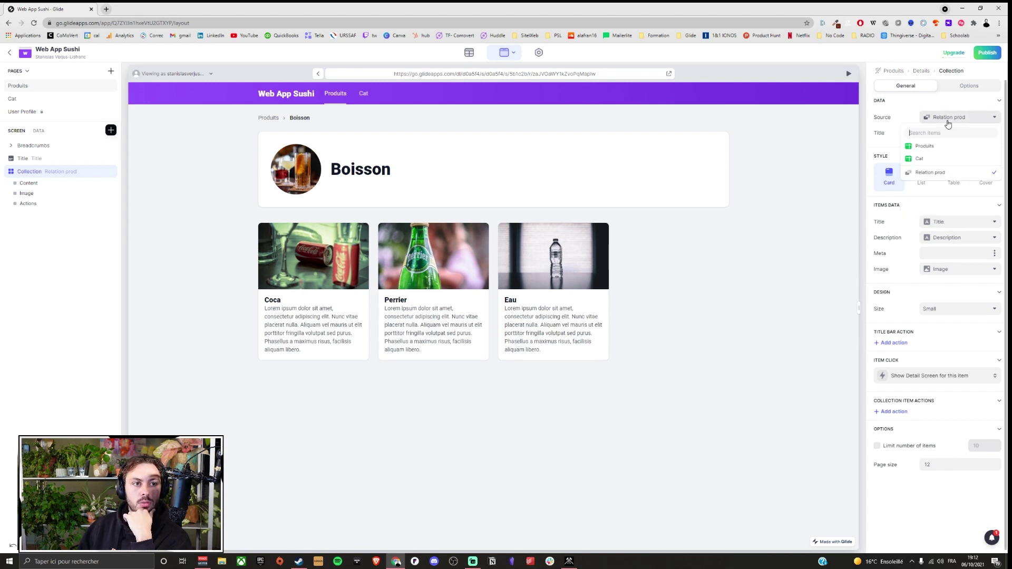
click(937, 172)
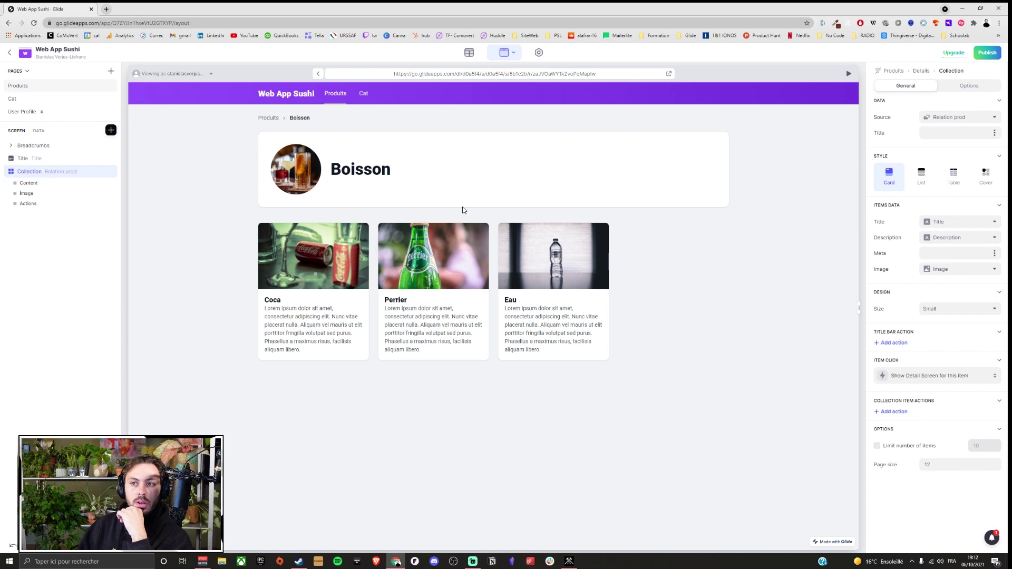
click(995, 258)
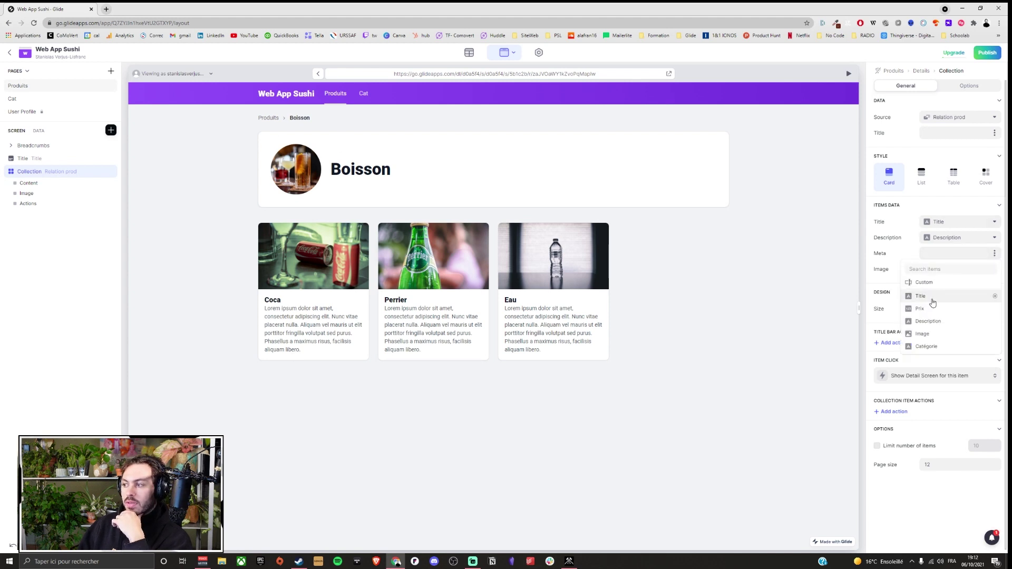
click(937, 315)
Open the Prix column's settings in the Produits table and try to enter € as its unit.
click(469, 52)
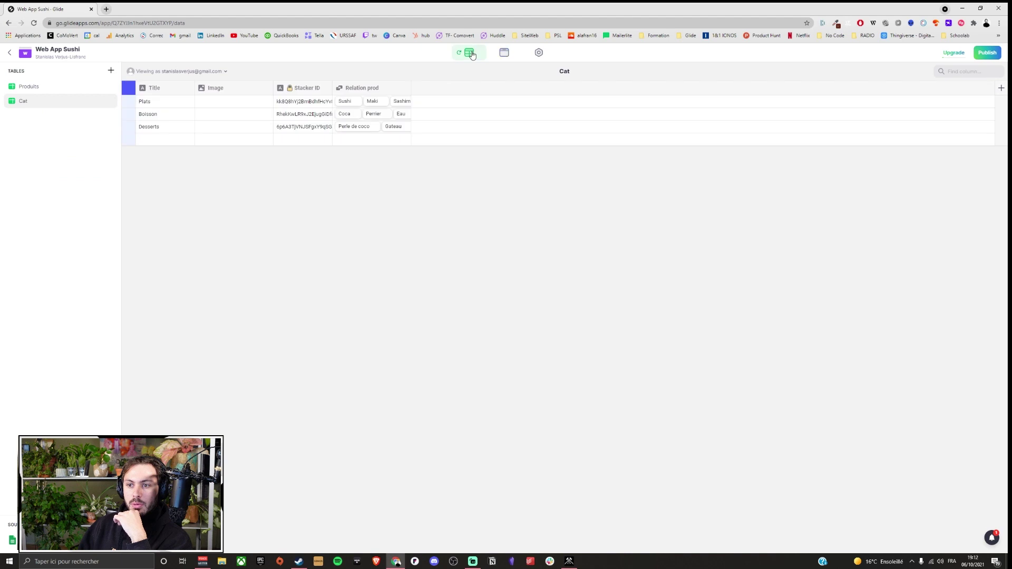
click(45, 87)
click(229, 89)
click(209, 106)
click(319, 222)
text(€)
key(BackSpace)
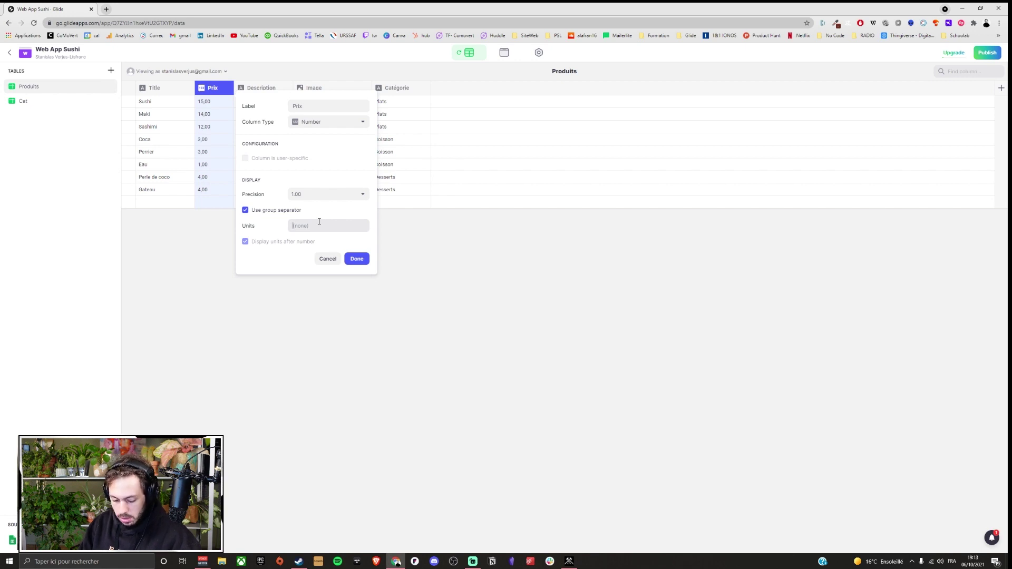
text(€)
key(BackSpace)
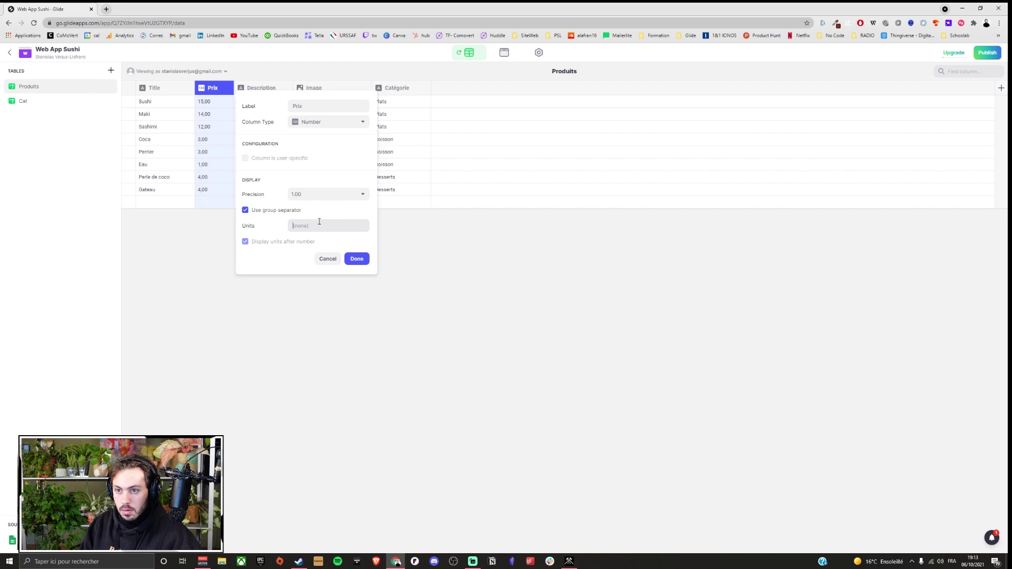
Search the web for the euro symbol, copy € from the results and paste it as the Prix column's unit.
click(106, 9)
text(euro symbo)
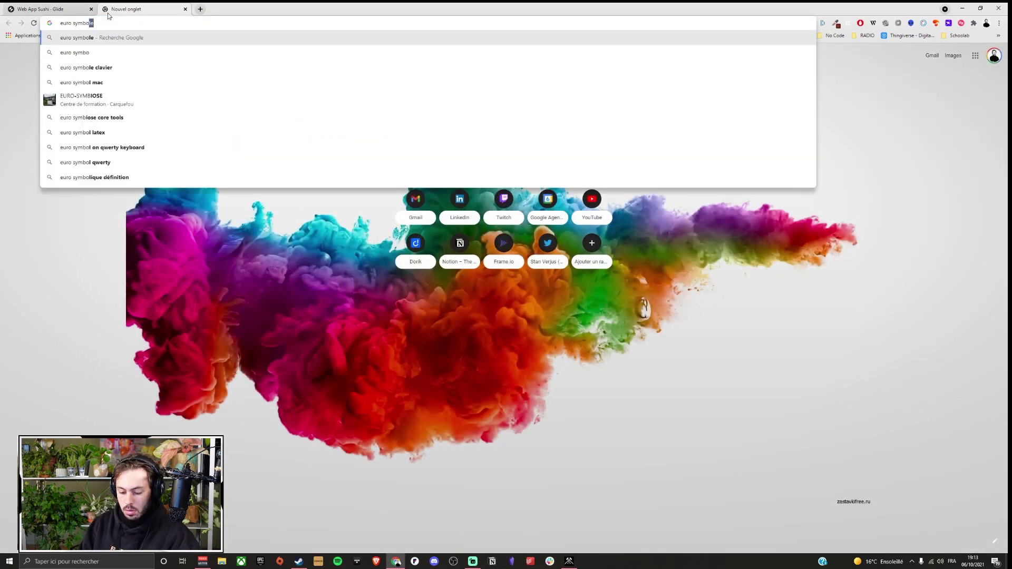
key(Return)
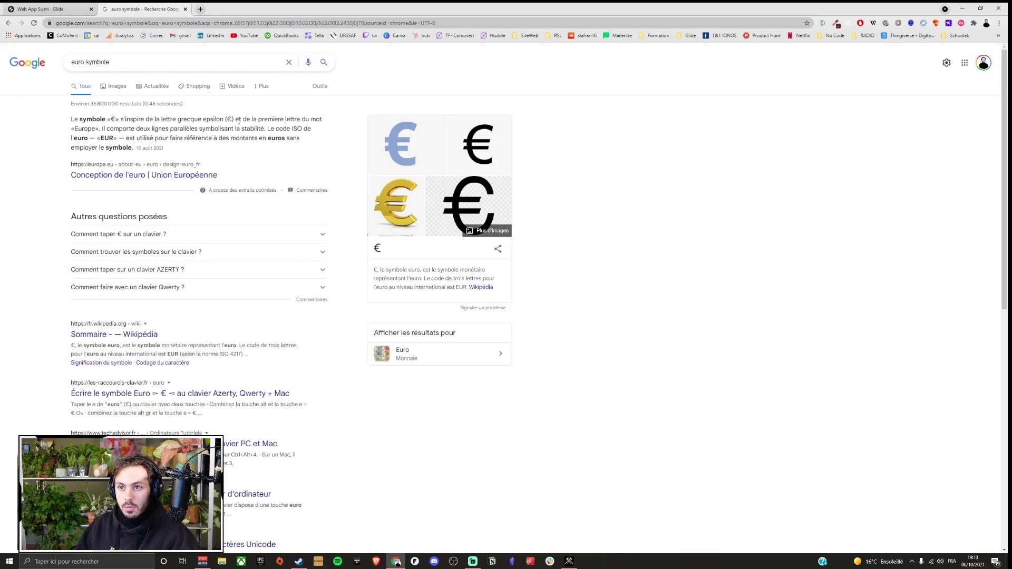
double_click(113, 119)
key(ctrl+c)
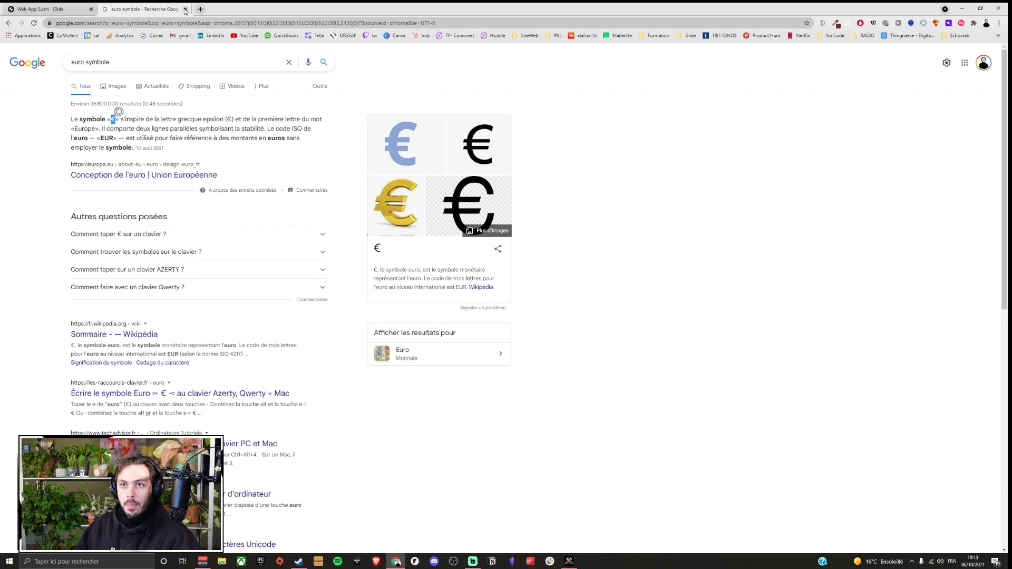
click(183, 9)
click(308, 225)
key(ctrl+v)
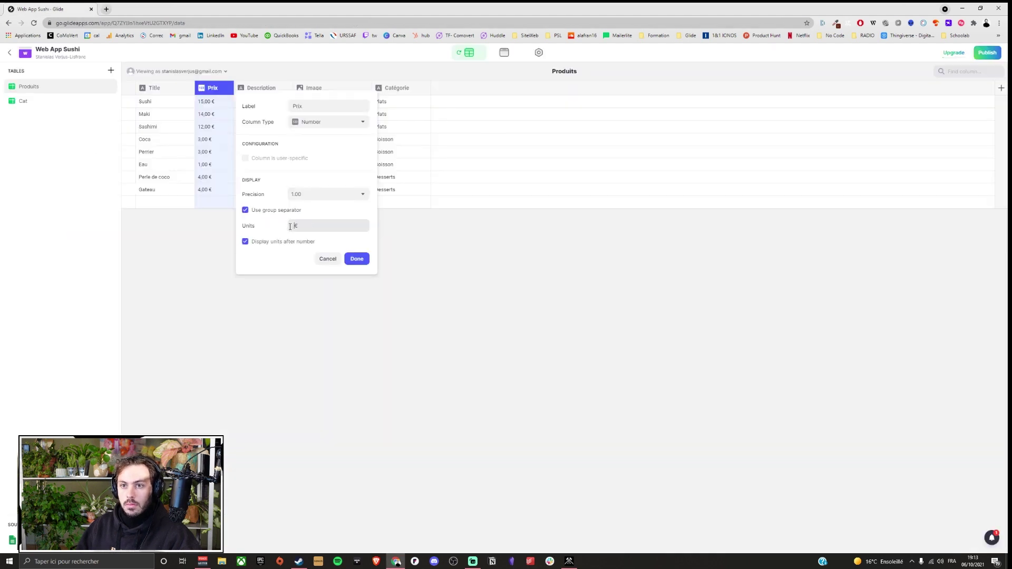
Set the Prix column's precision to 1, turn off its group separator and save the column settings.
click(304, 194)
click(292, 220)
click(278, 212)
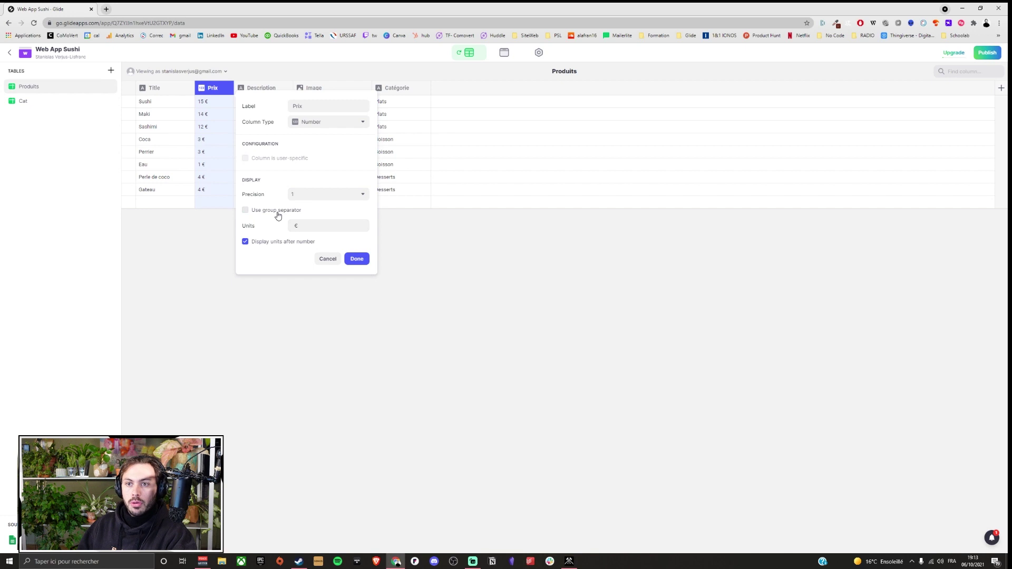
click(361, 261)
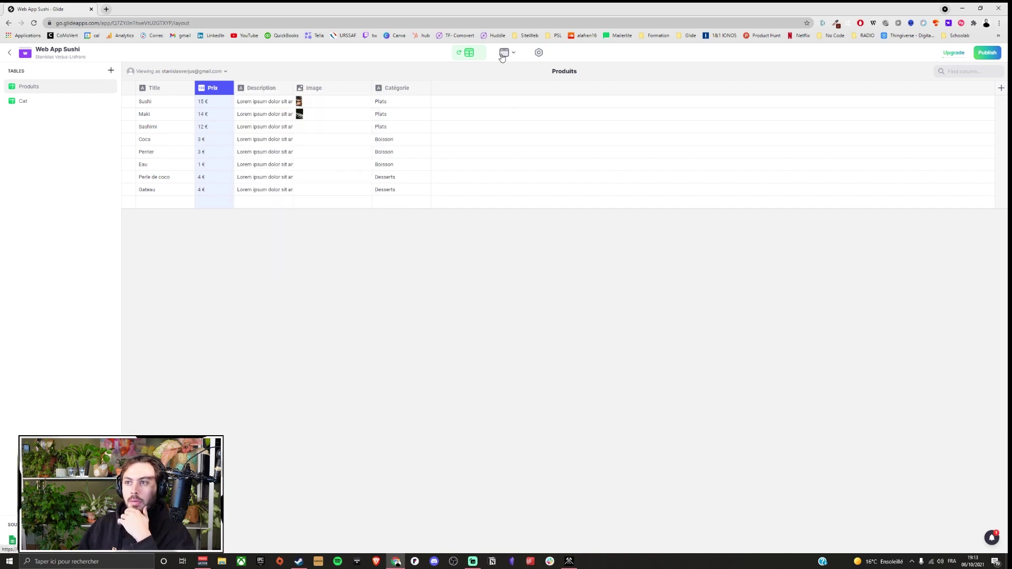
Return to the layout editor, open Coca's detail screen from Boisson and select its Title component.
click(504, 52)
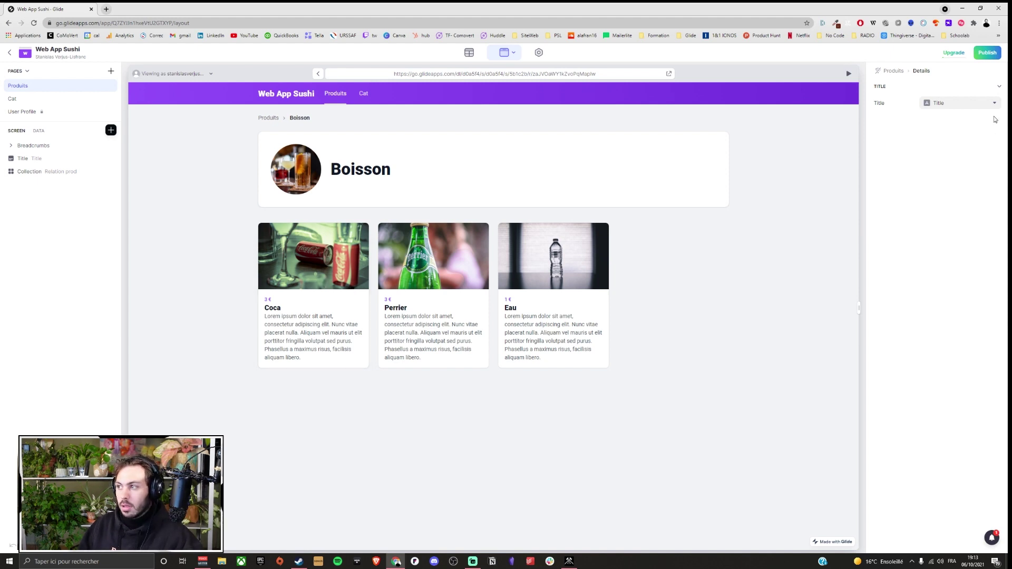
click(364, 313)
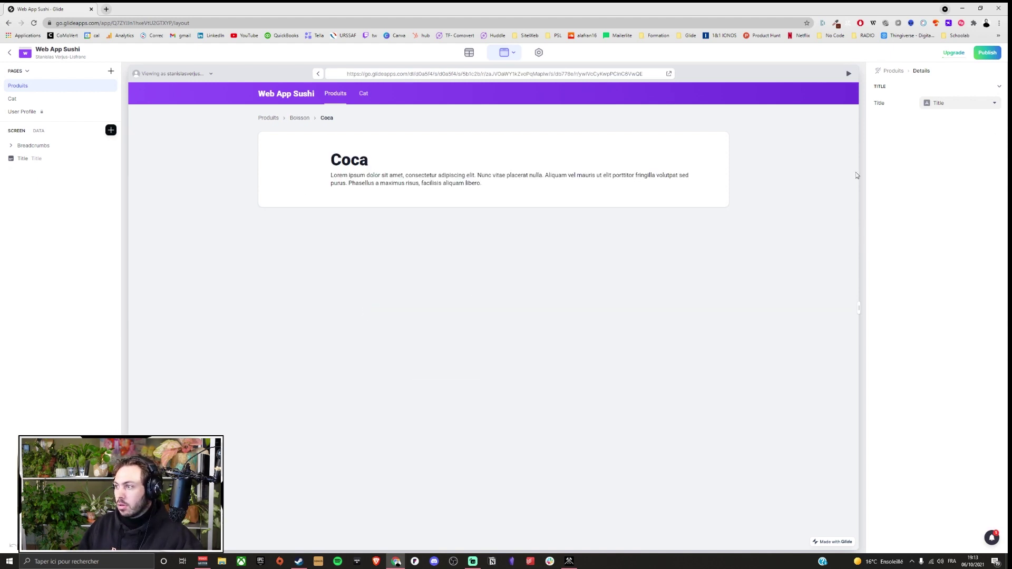
click(64, 159)
click(948, 164)
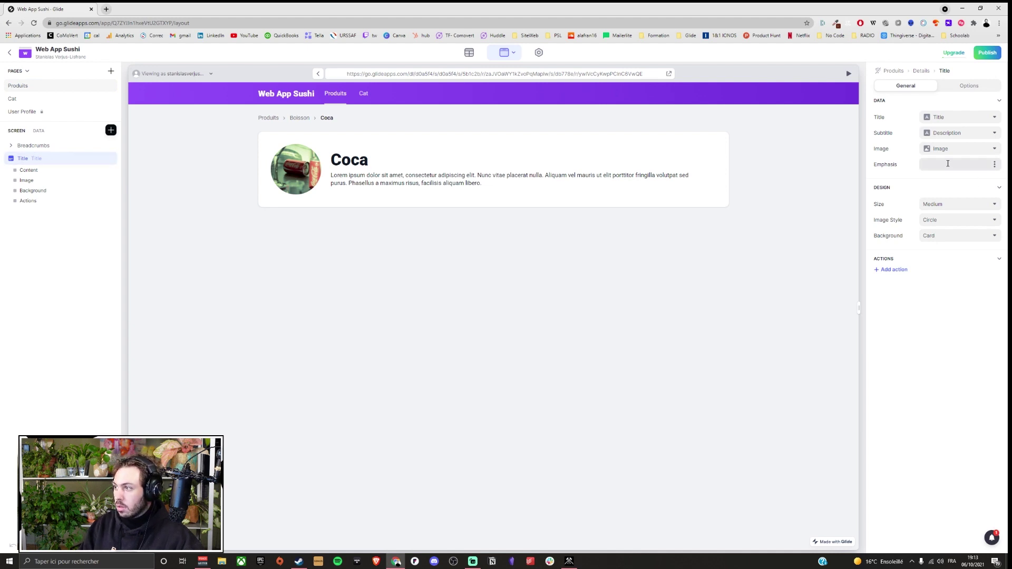
key(alt+f)
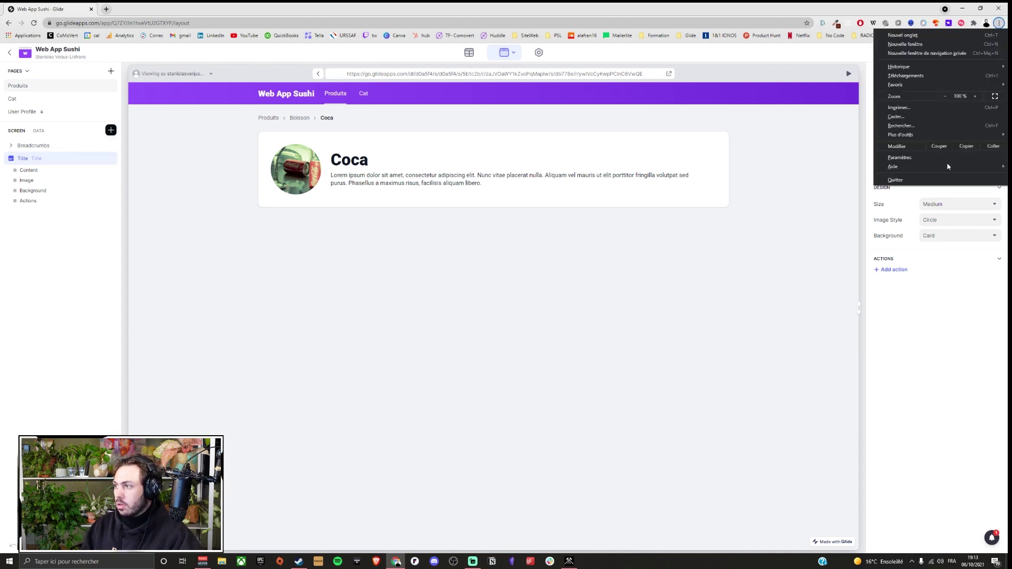
click(954, 316)
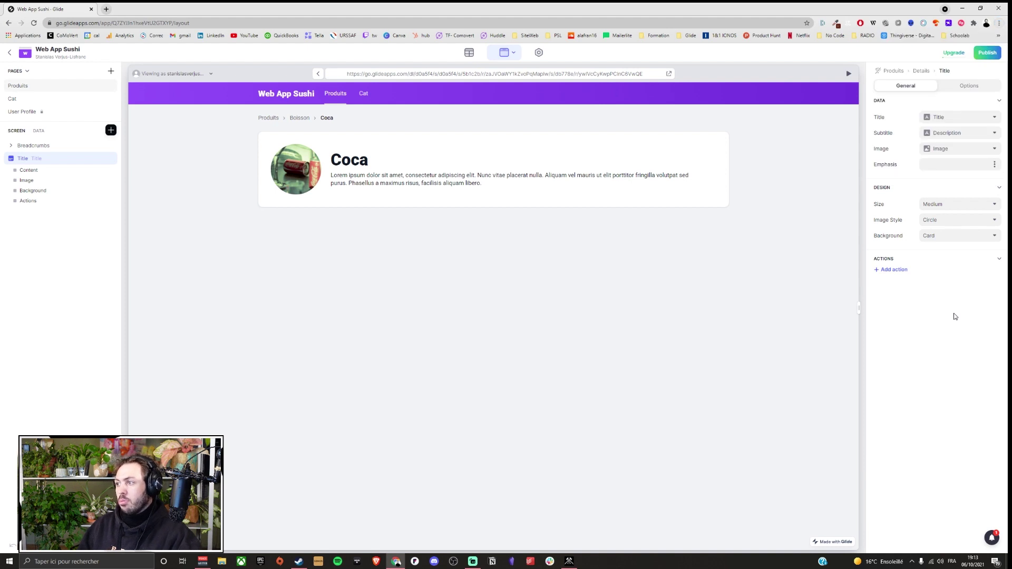
click(32, 146)
click(37, 160)
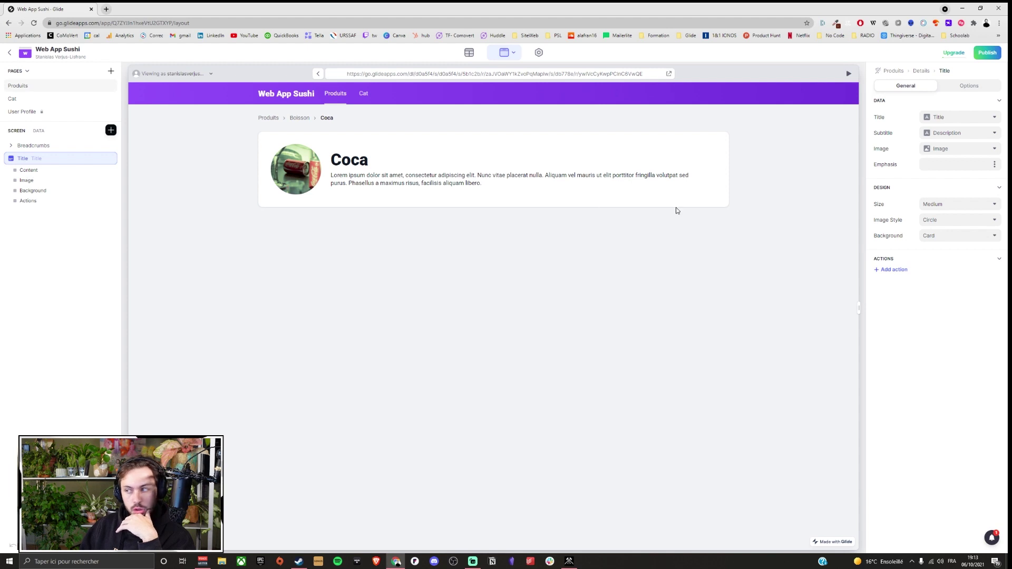
Try the Large and XLarge sizes on Coca's Title component and set the size back to Medium.
click(940, 207)
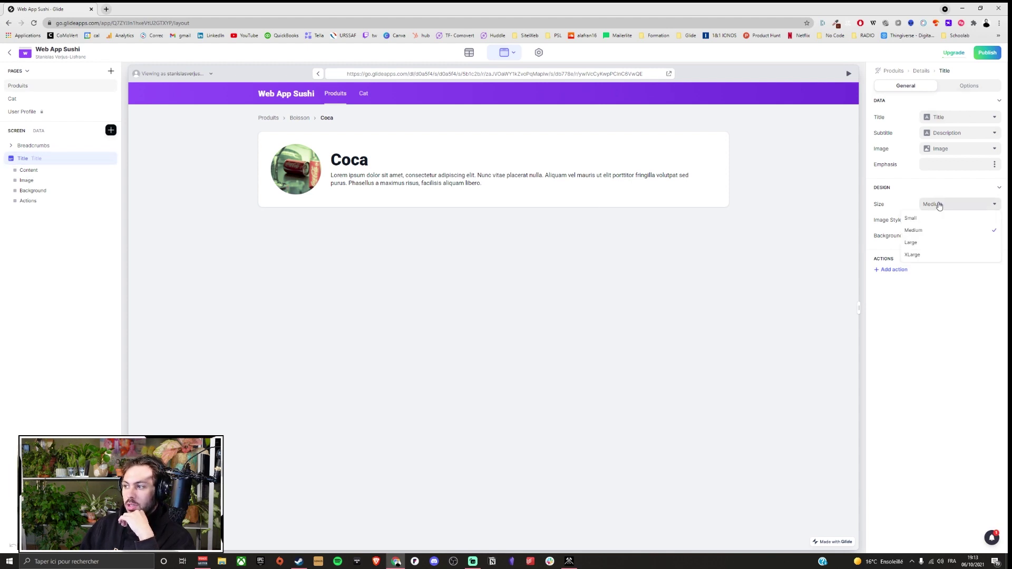
click(919, 244)
click(942, 207)
click(934, 256)
click(943, 208)
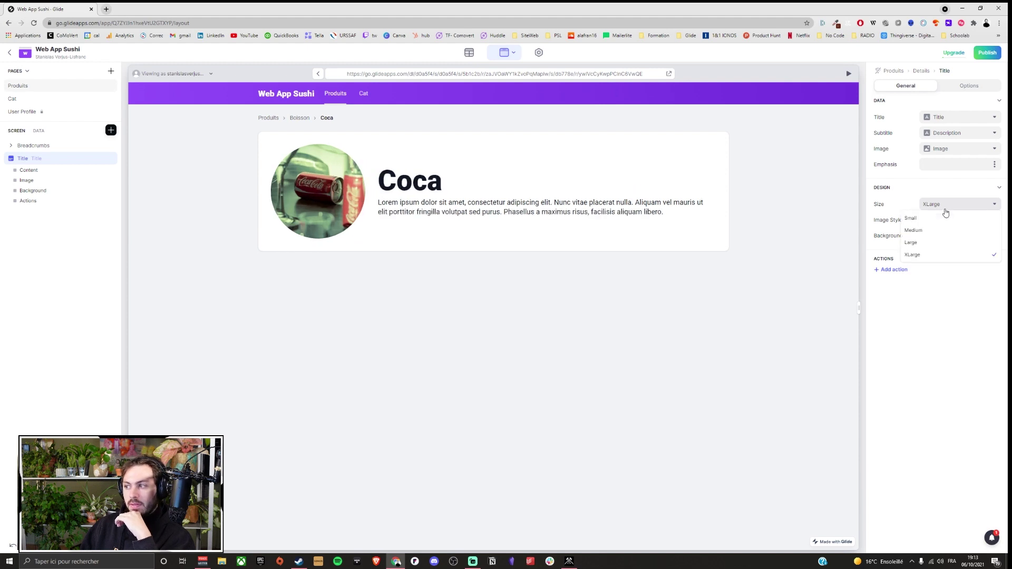
click(932, 232)
Compare the Circle and Rounded image styles on Coca's Title component and set it to Rounded.
click(941, 220)
click(927, 231)
click(935, 219)
click(934, 245)
click(942, 219)
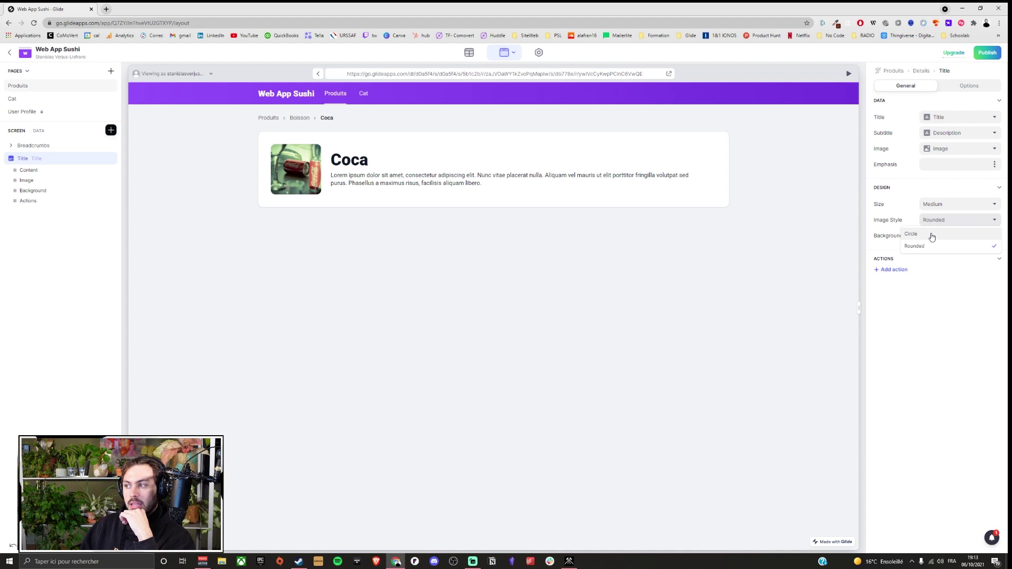
click(925, 234)
click(930, 220)
click(928, 245)
Try the Accent, Dark and Highlight backgrounds on Coca's Title component.
click(948, 236)
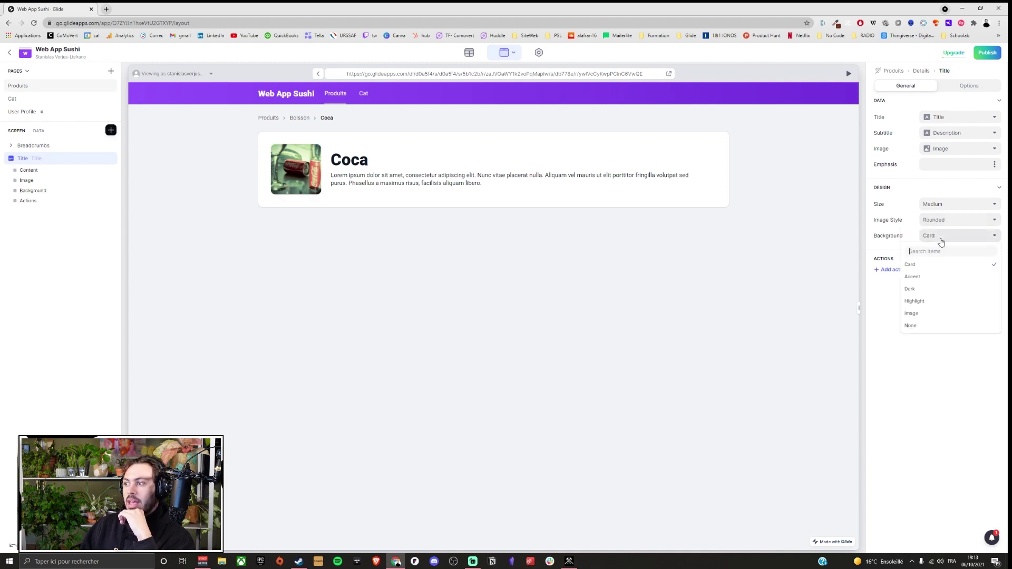
click(930, 273)
click(947, 234)
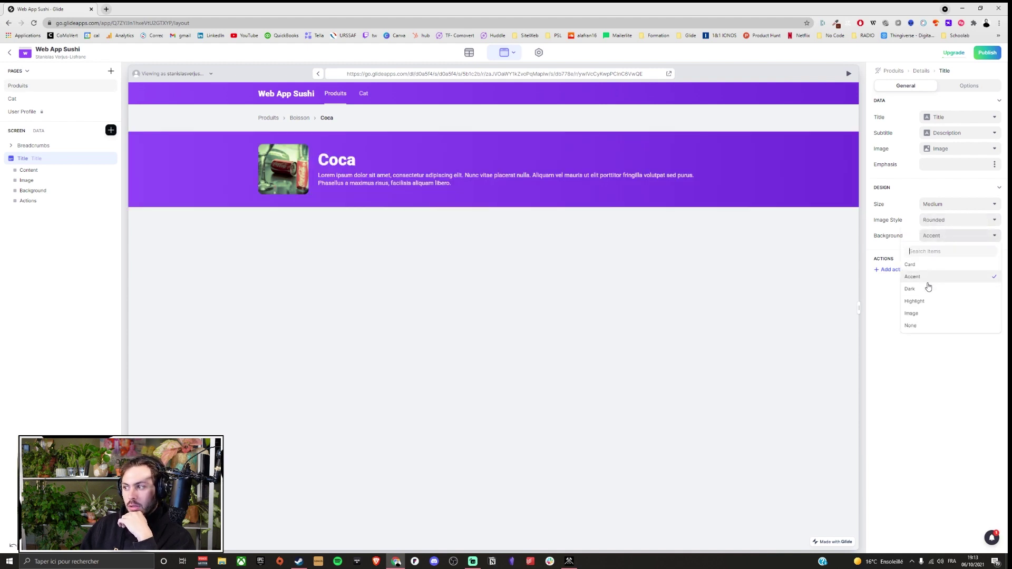
click(917, 289)
click(940, 237)
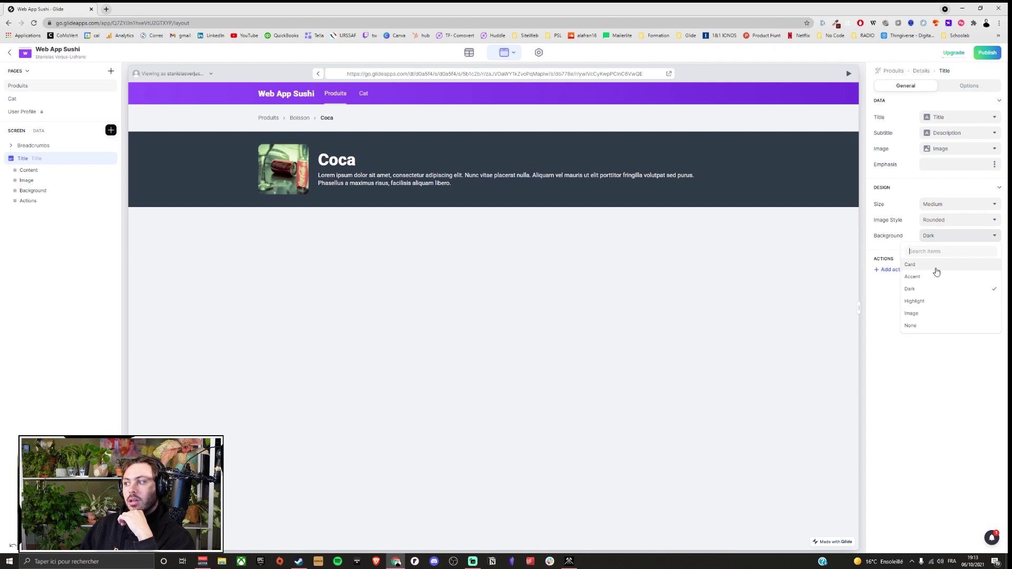
click(917, 301)
Set the Title component's background to Image and use the Image column as its background image.
click(947, 237)
click(919, 314)
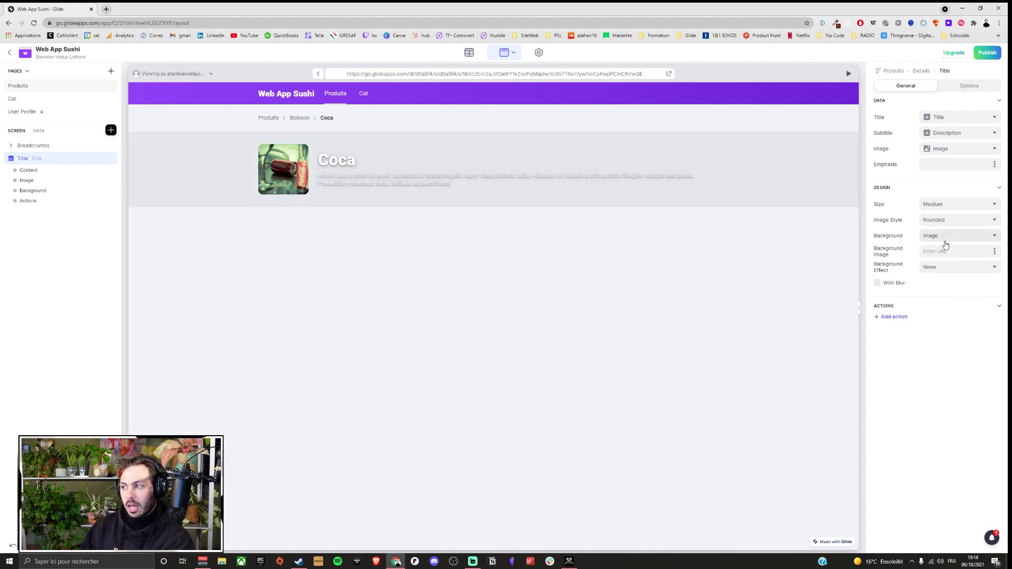
click(995, 252)
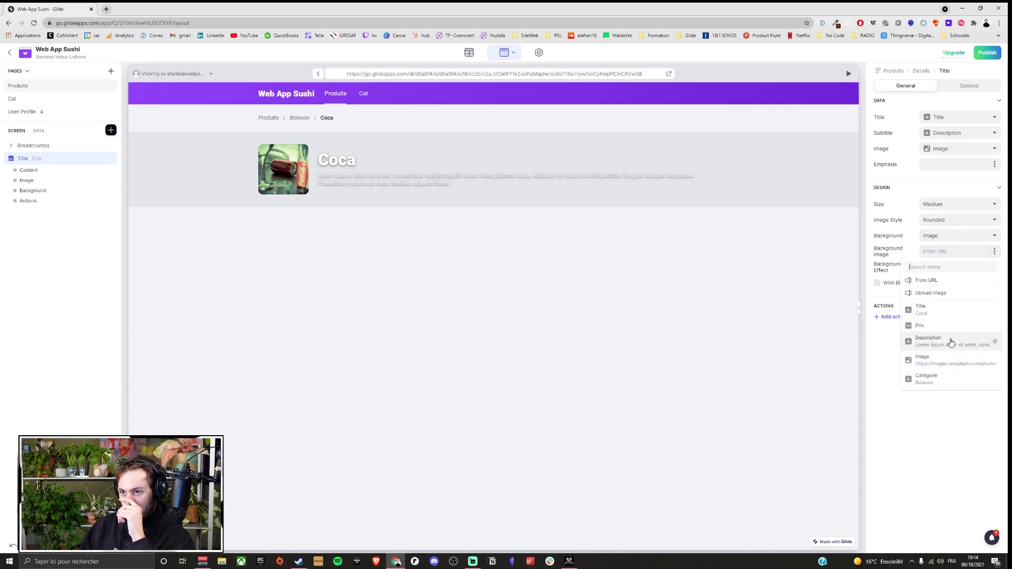
click(948, 360)
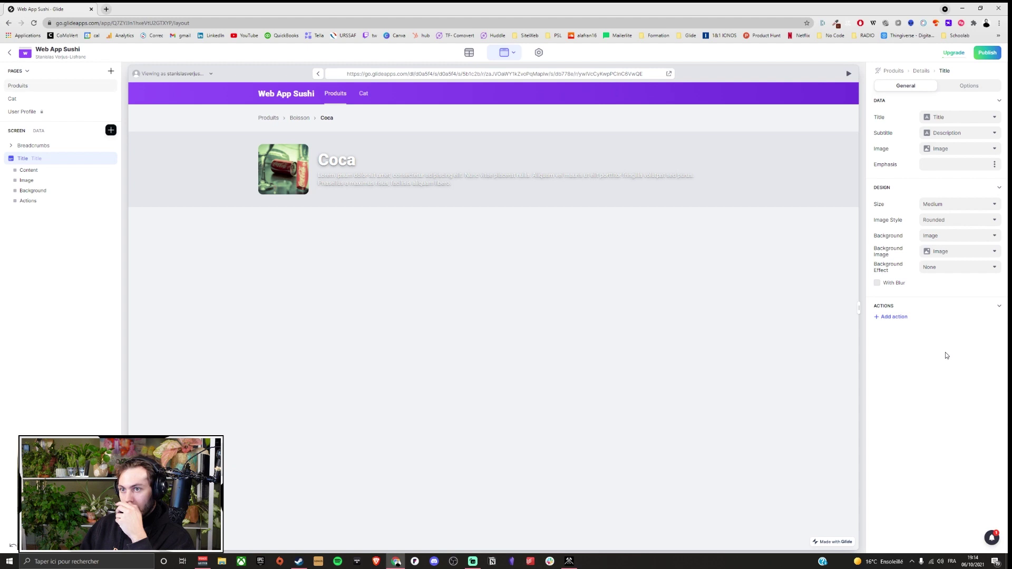
Compare the background effects, trying Lighten with and without blur, and set the Title background to Darken without blur.
click(941, 267)
click(933, 294)
click(933, 267)
click(928, 310)
click(894, 284)
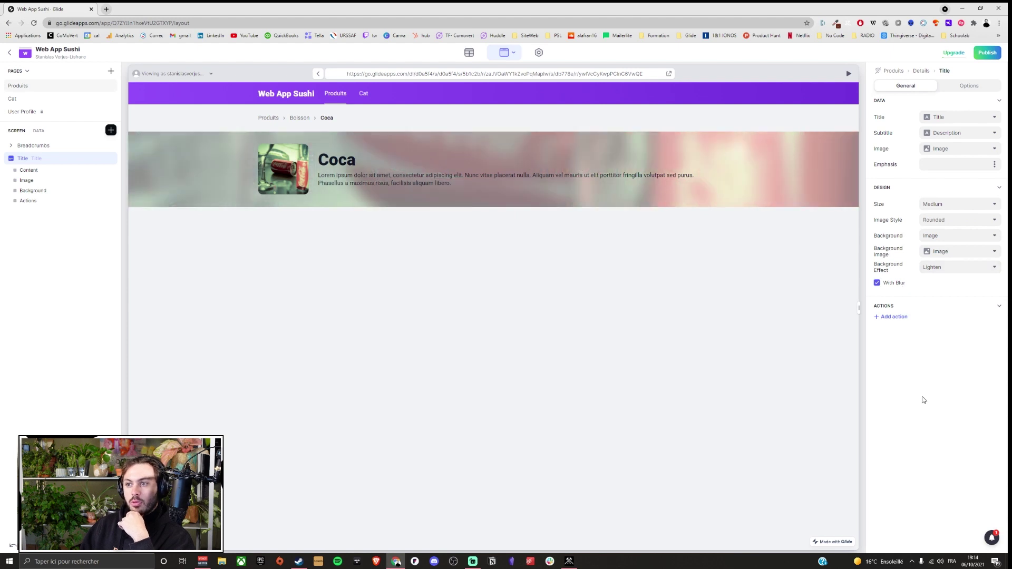
click(891, 283)
click(941, 267)
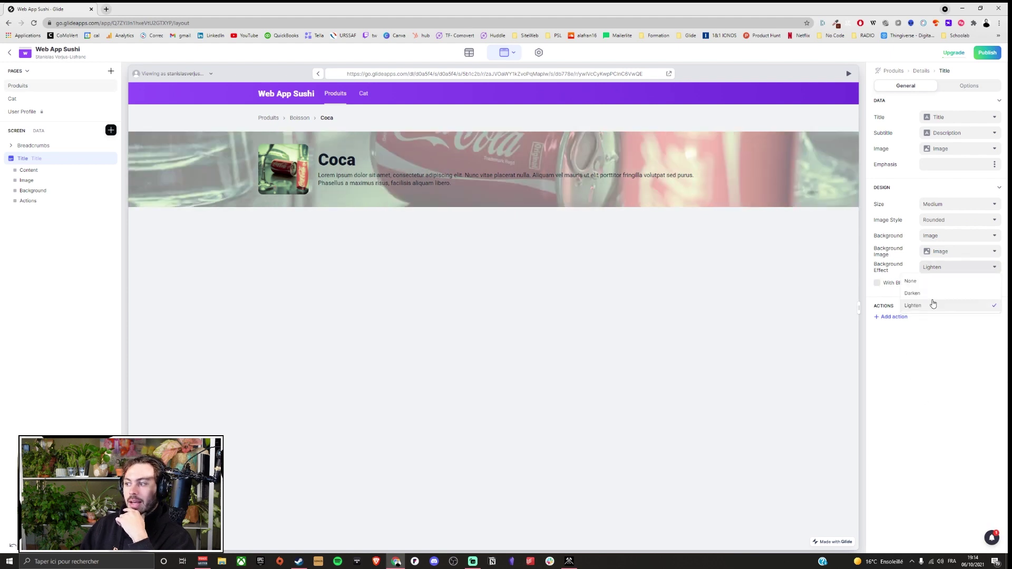
click(933, 296)
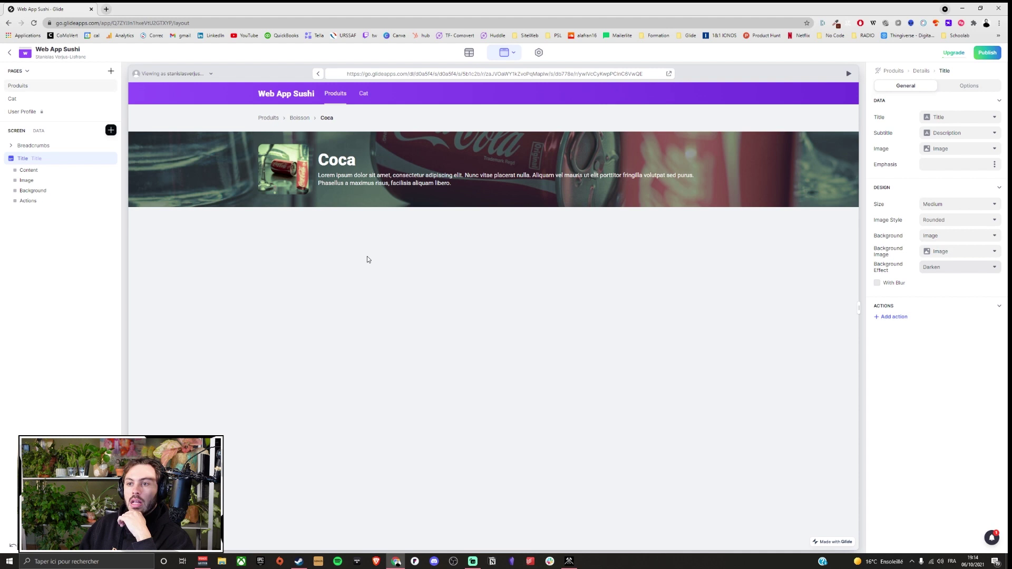
Insert a Fields component below Coca's Title, with one field for Description and a second for Catégorie.
click(110, 130)
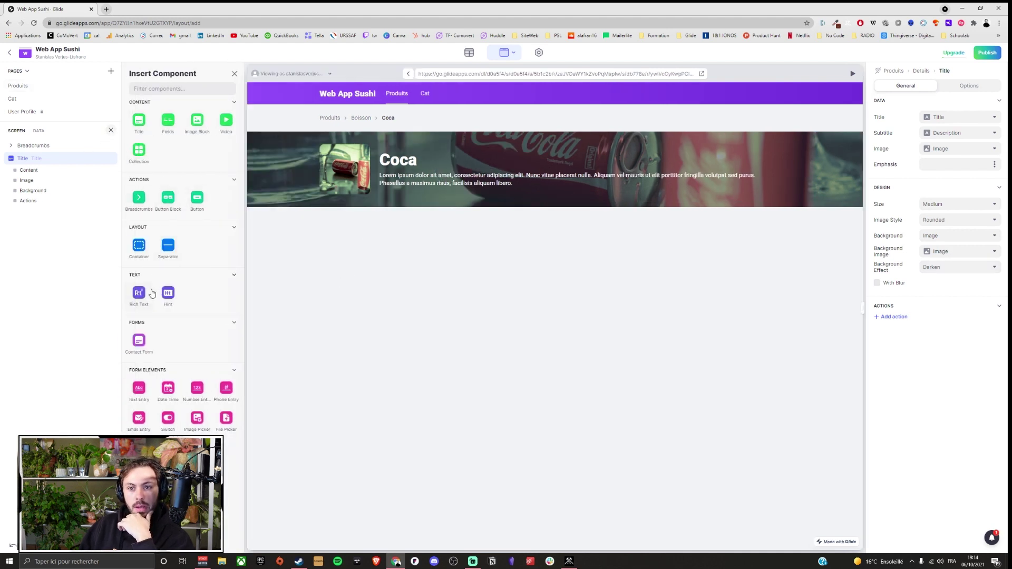
click(172, 127)
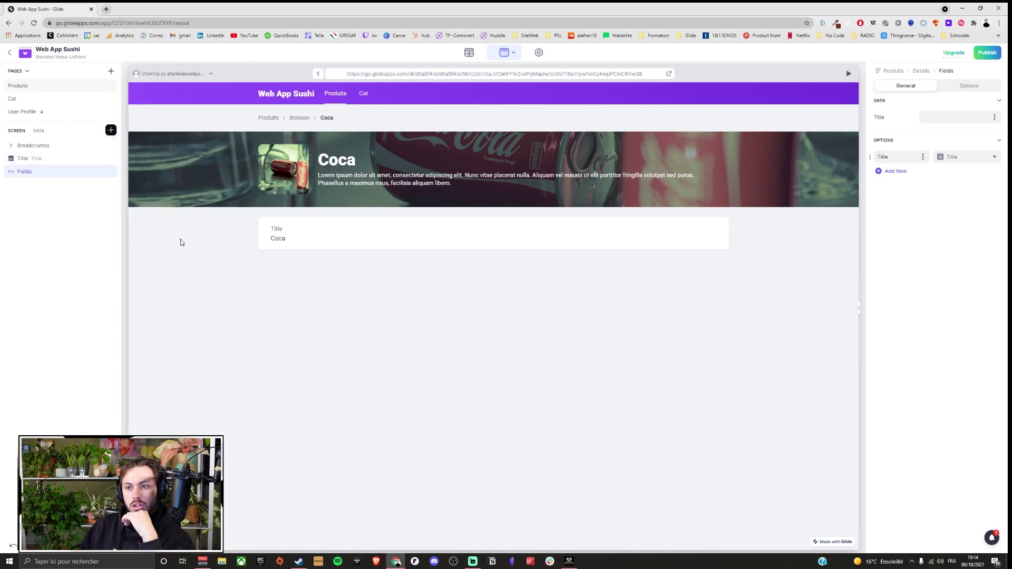
click(949, 157)
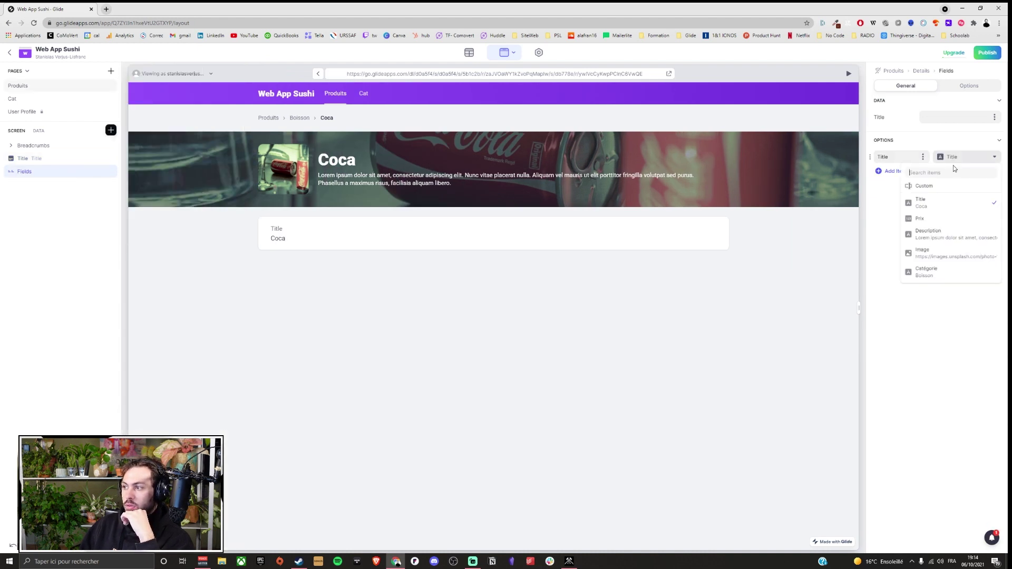
click(951, 238)
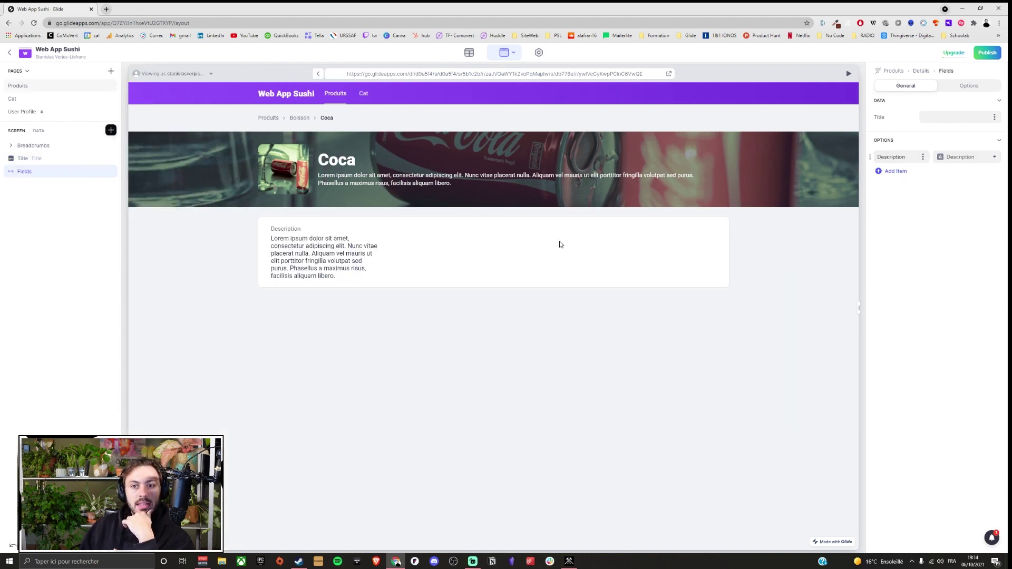
click(889, 173)
click(964, 173)
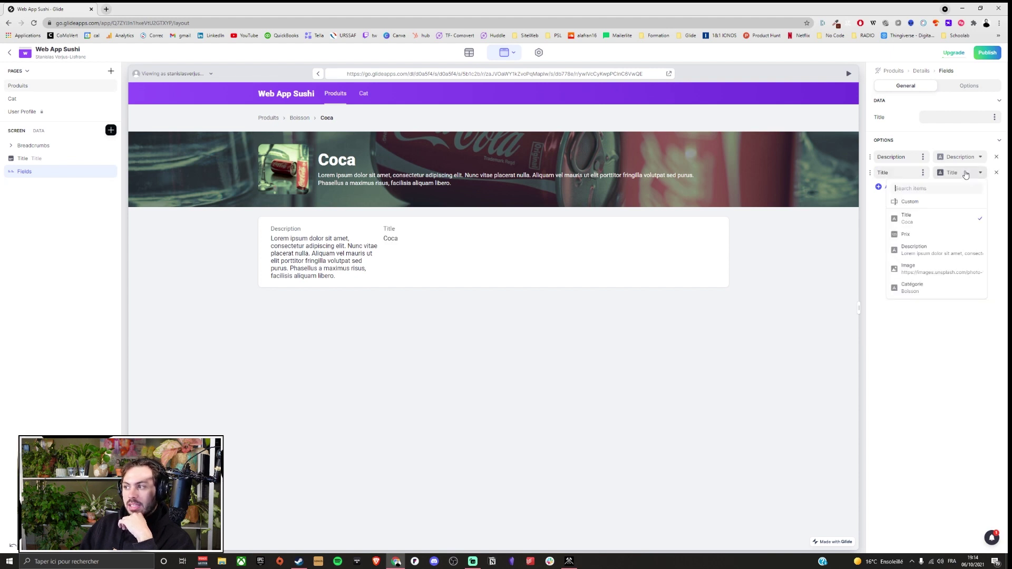
click(933, 288)
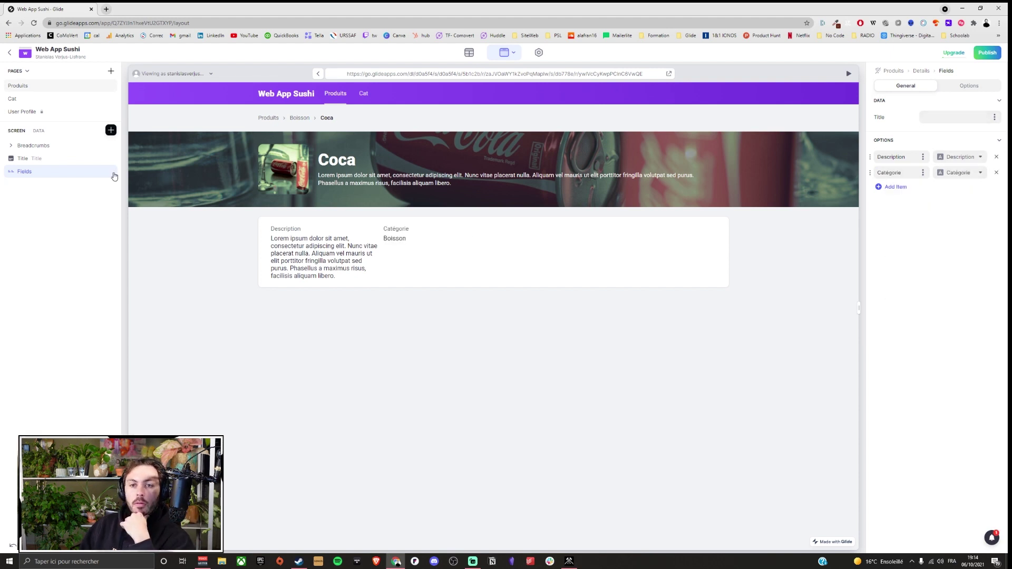
Insert a Container component below the Fields component on Coca's detail screen.
click(111, 130)
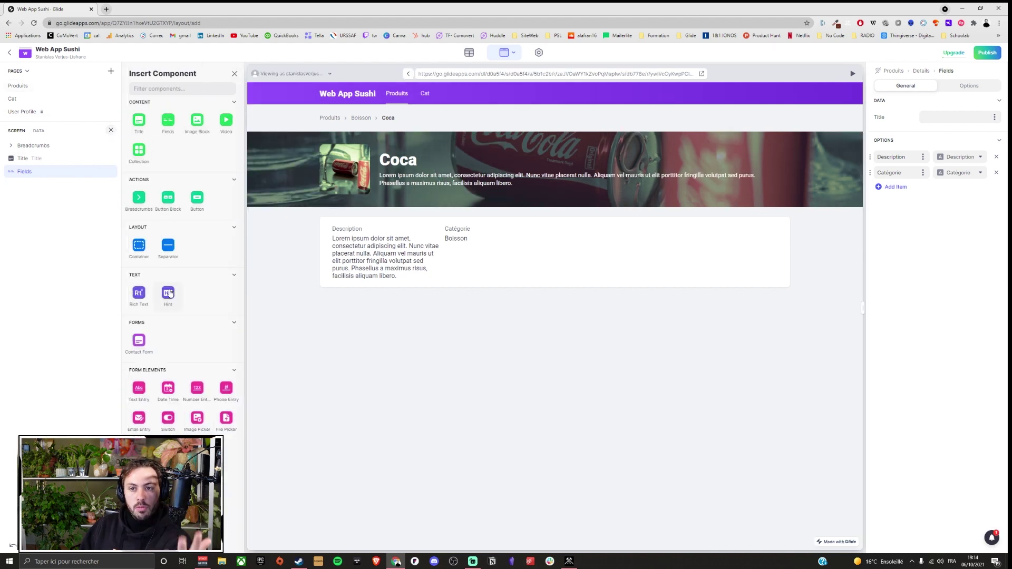
click(140, 256)
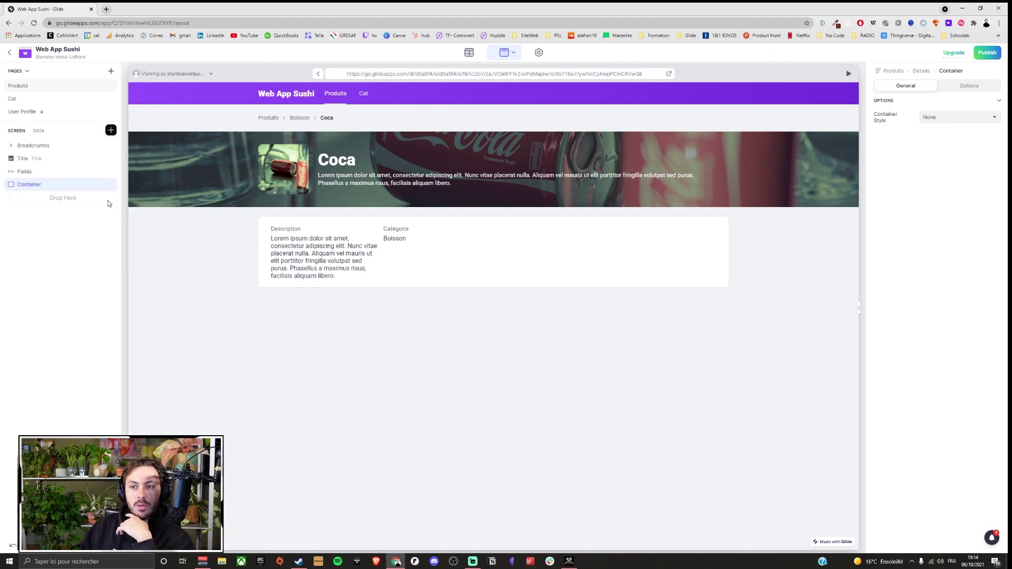
Nest the Fields component inside the Container on Coca's detail screen and set the container style to Accent.
drag(33, 171, 50, 188)
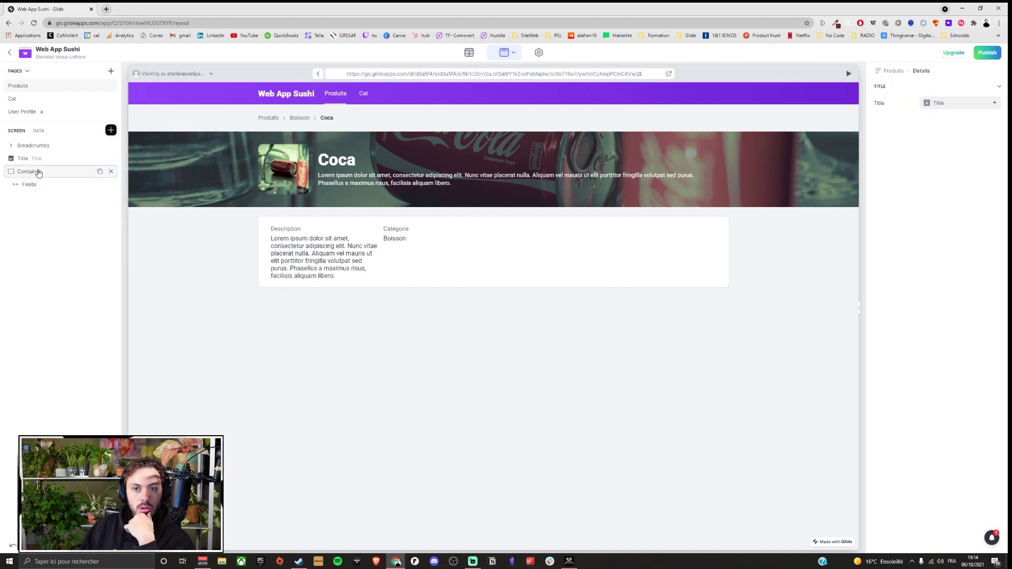
click(38, 172)
click(970, 117)
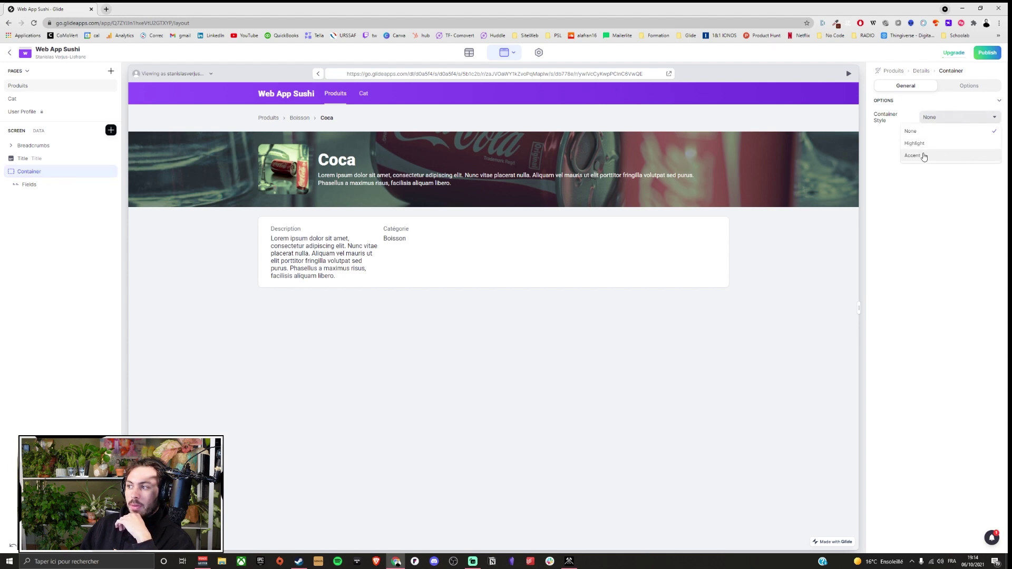
click(914, 156)
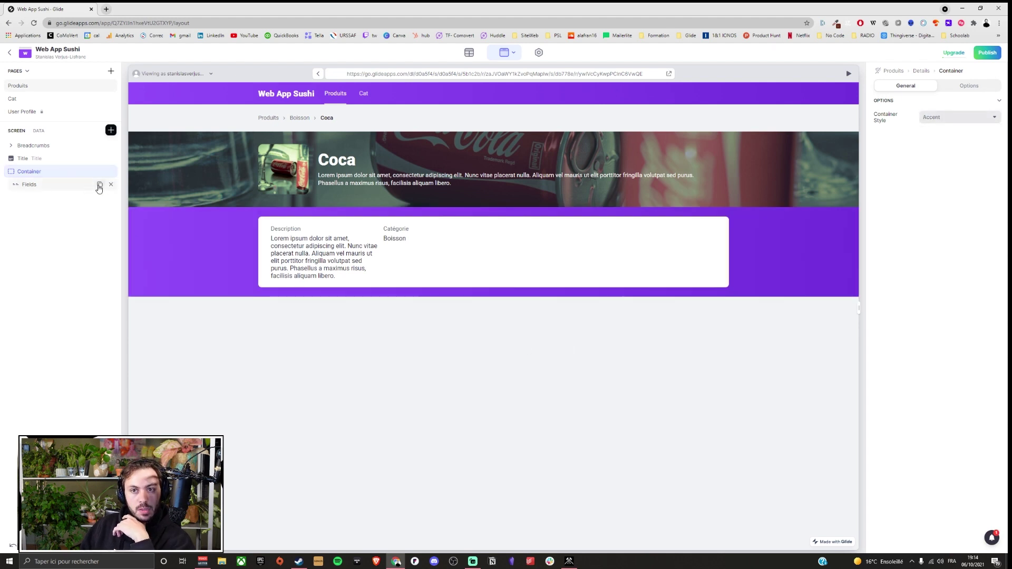
Duplicate the Fields component twice so that the Container holds three copies of it.
click(99, 184)
mouse_move(27, 199)
mouse_down()
mouse_move(46, 192)
mouse_move(42, 207)
mouse_up()
click(99, 197)
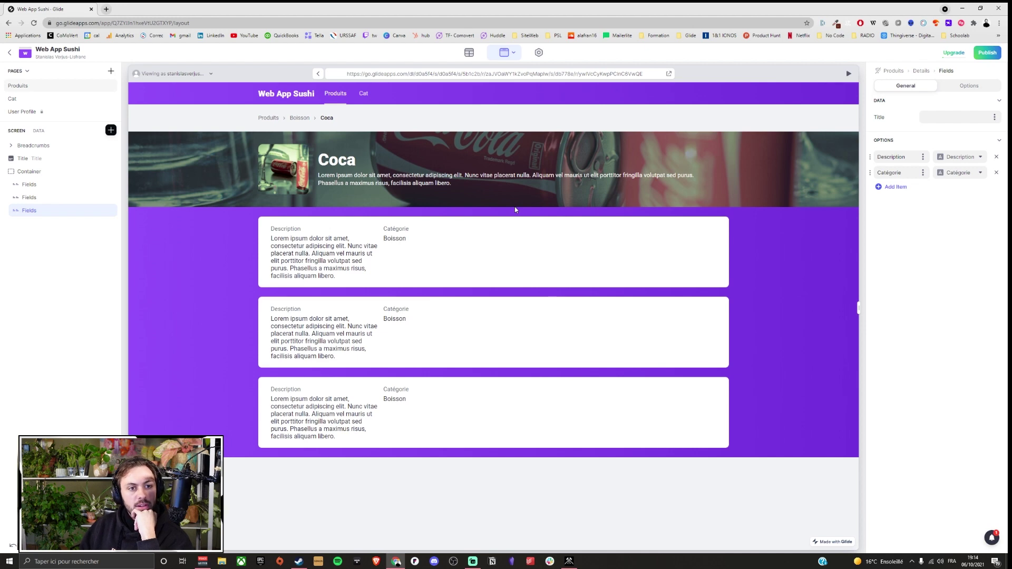
Return to the Produits page, compare it with the Cat page, and hide the Cat page from the app's navigation.
click(298, 117)
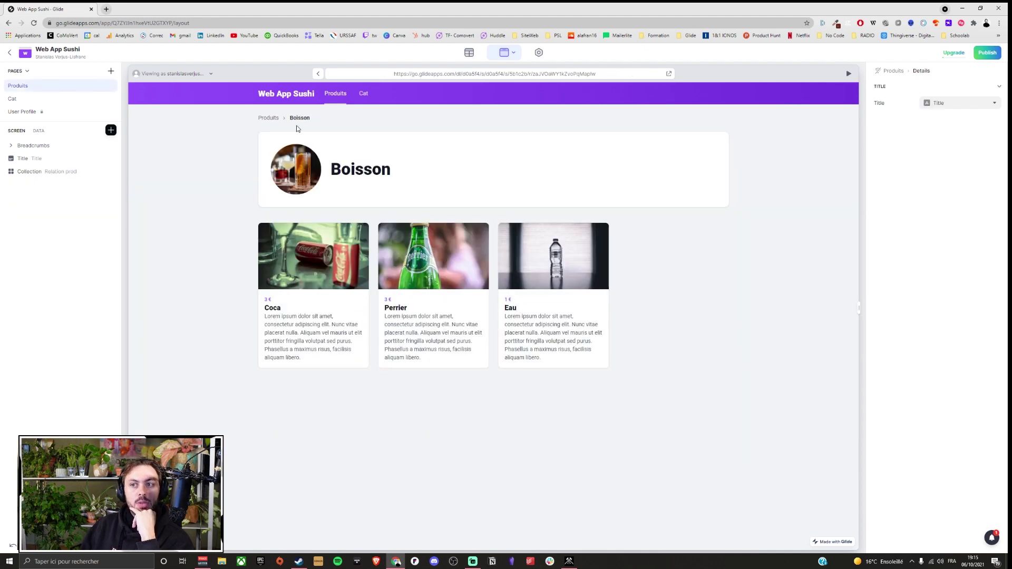
click(268, 118)
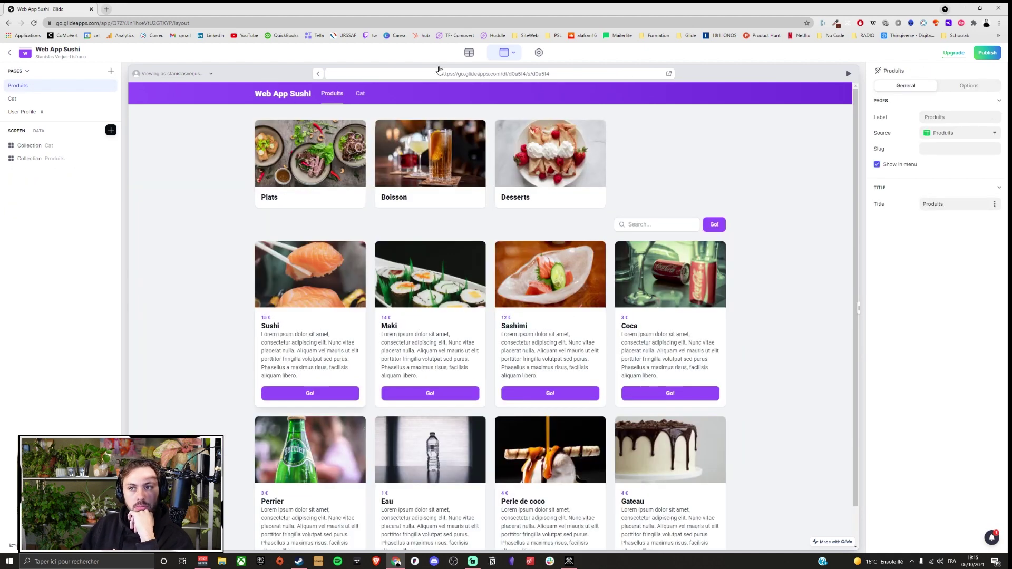
click(363, 94)
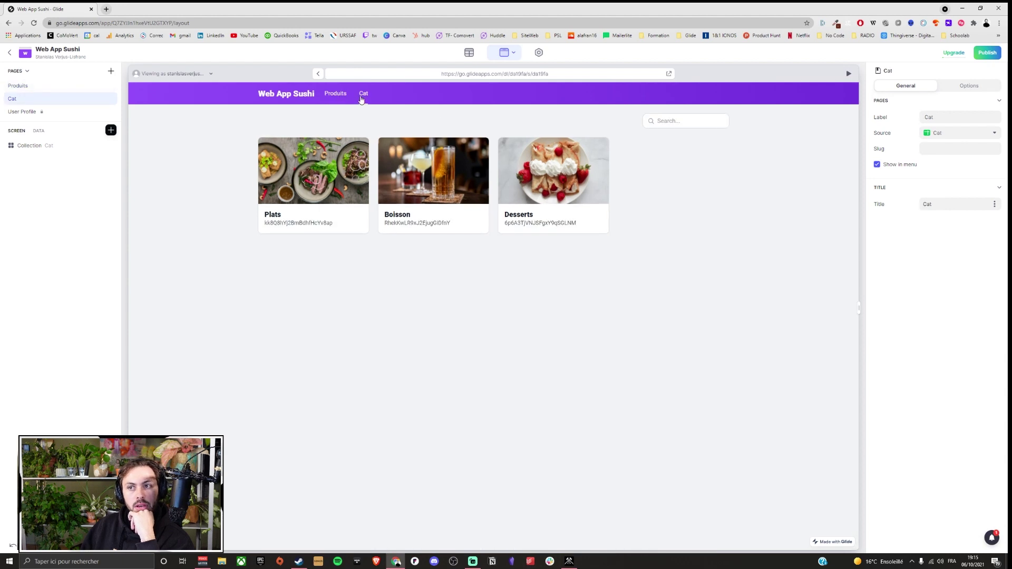
click(332, 98)
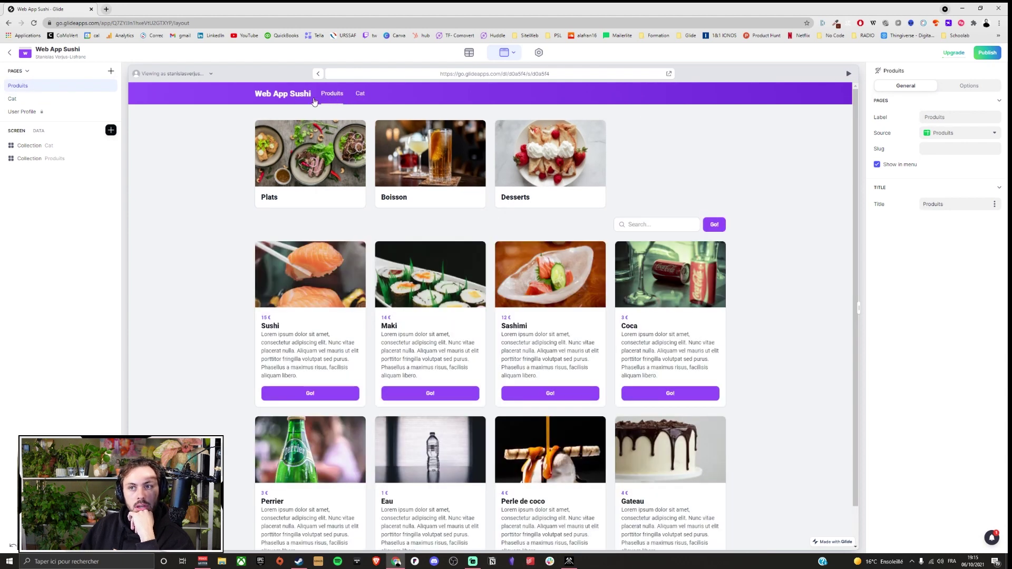
click(359, 100)
click(111, 99)
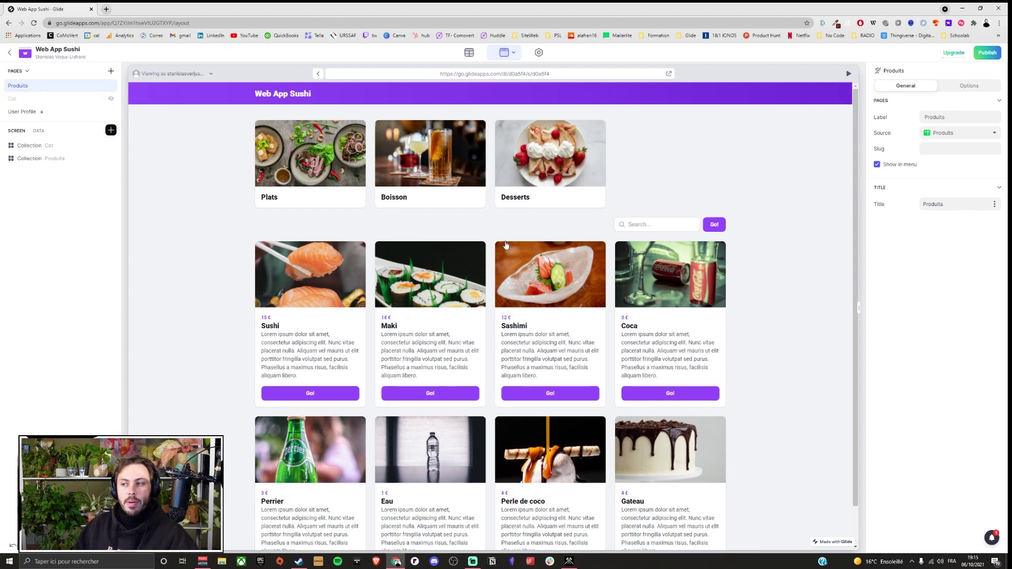
Insert a Container on the Produits page, nest the Produits collection in it, and set its style to Accent.
scroll(280, 254, down, 1)
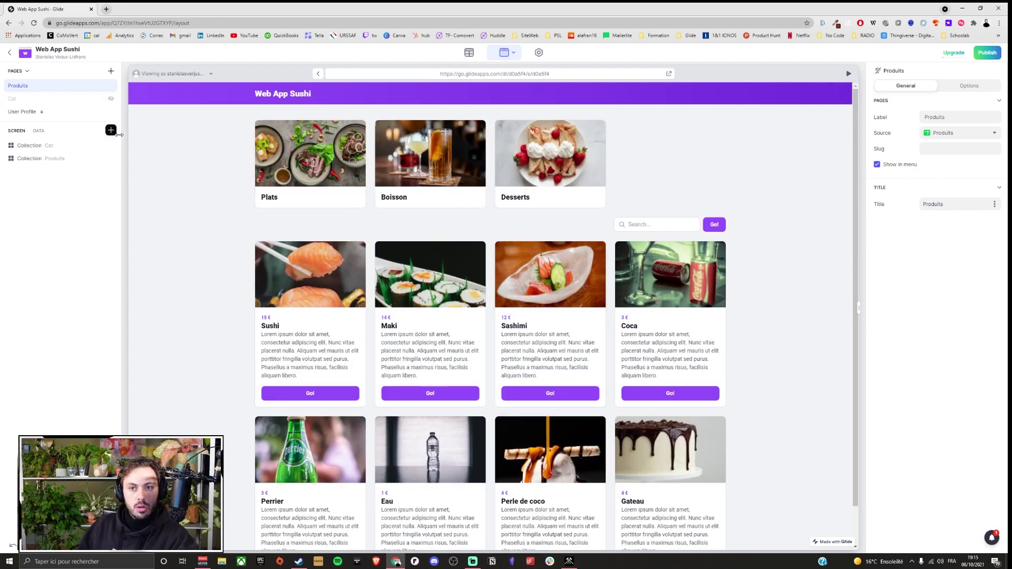
click(110, 131)
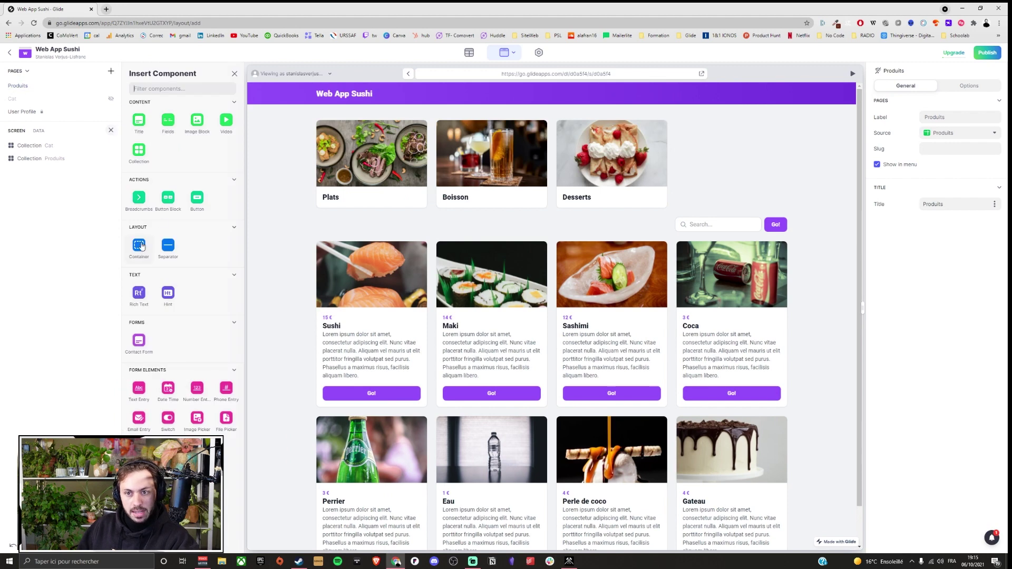
mouse_move(42, 171)
mouse_down()
mouse_move(53, 182)
mouse_move(57, 174)
mouse_up()
click(951, 117)
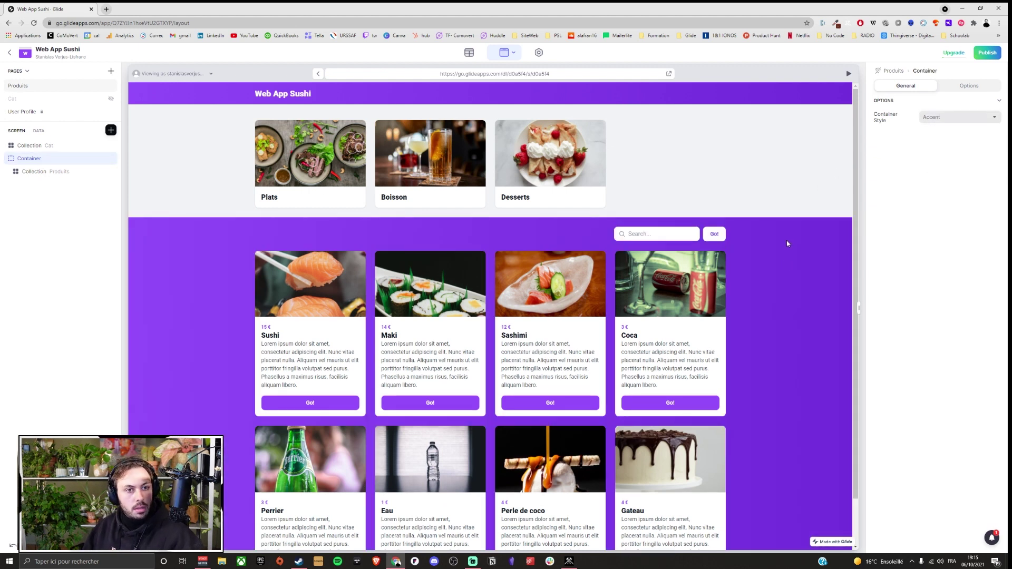
Try green and yellow as the app's accent color, and set it to orange in the appearance settings.
click(537, 53)
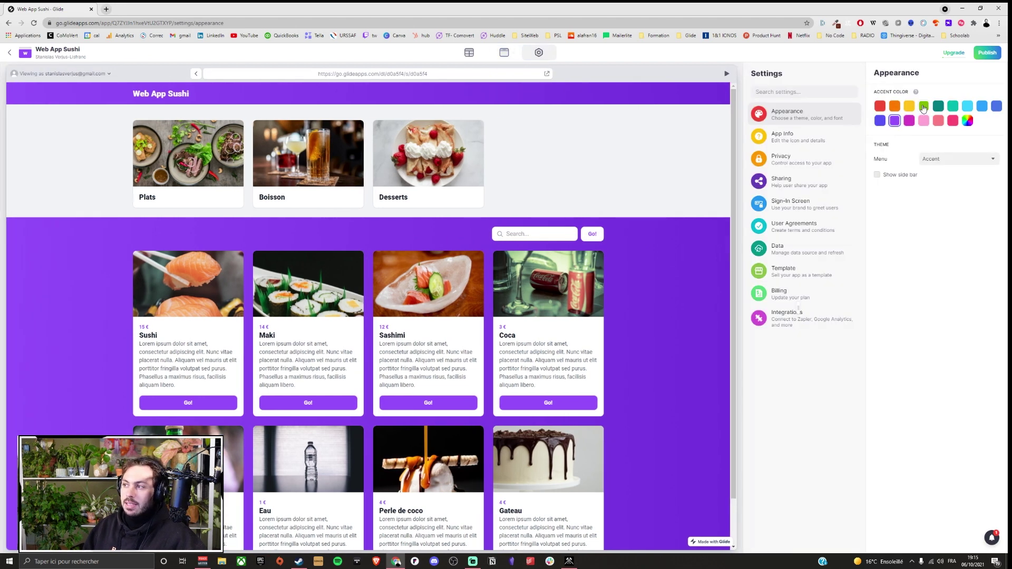
click(923, 107)
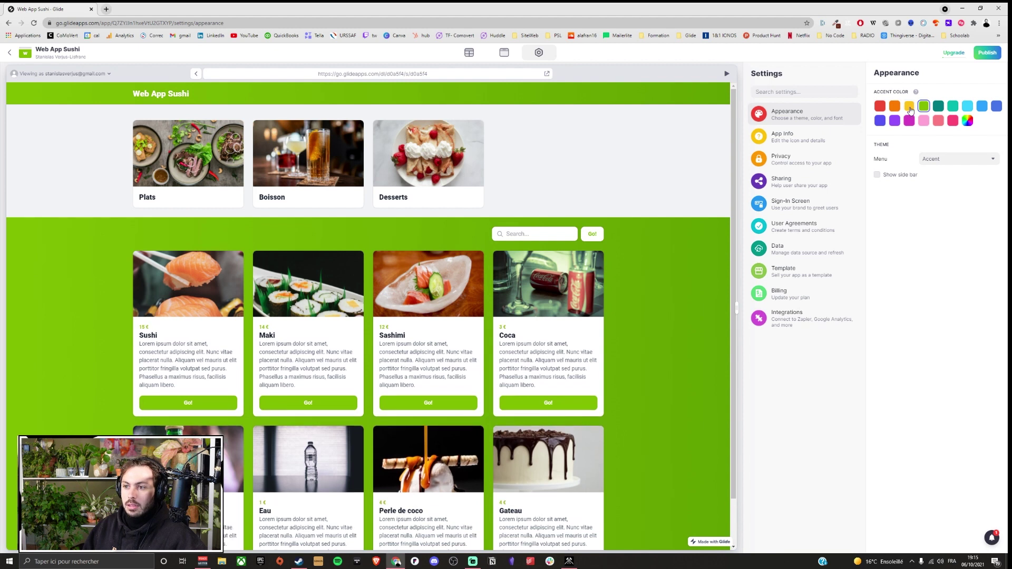
click(909, 107)
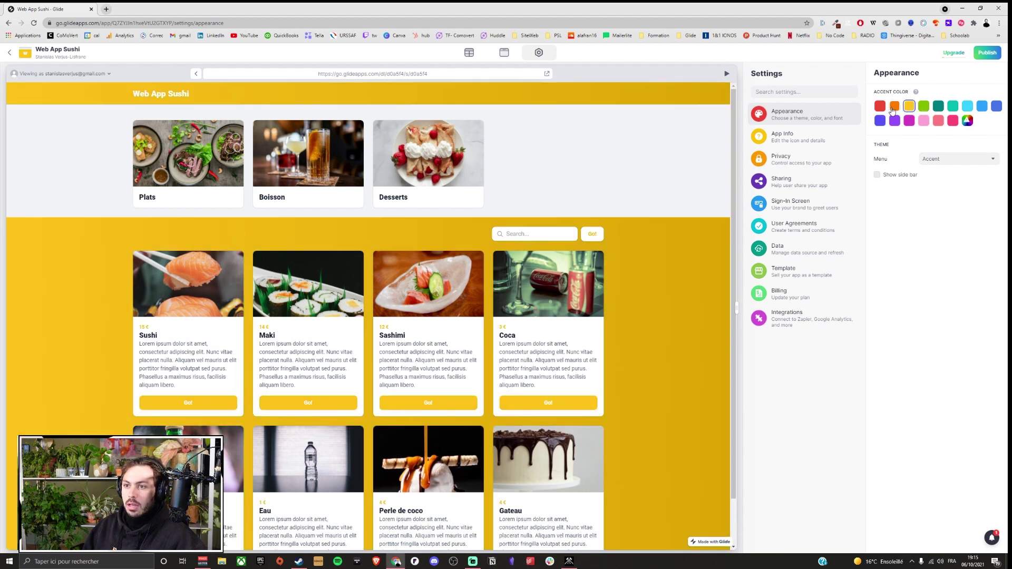
click(504, 57)
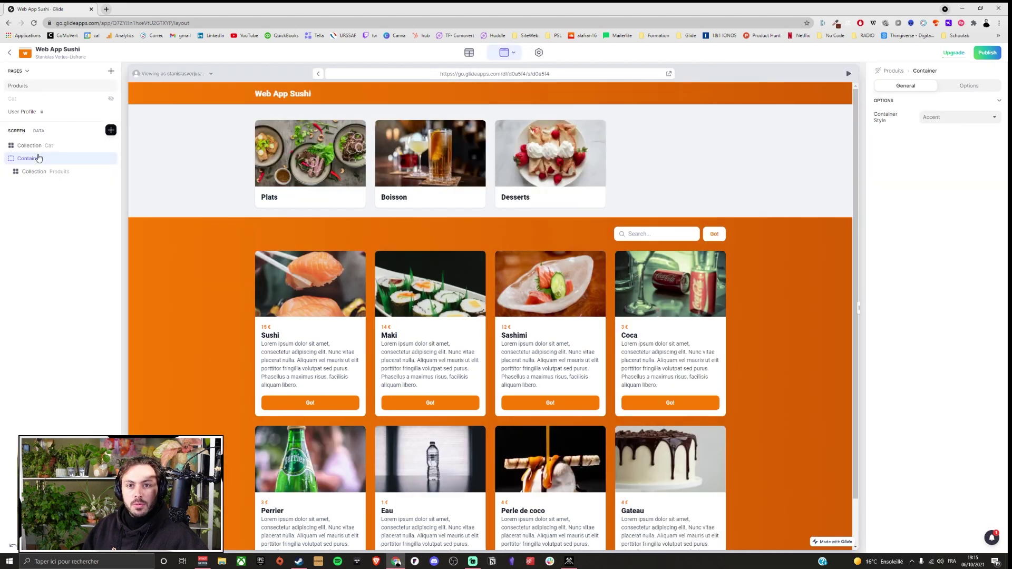
Try nesting the Cat collection in the Container with the Produits collection, and move it back out above the Container.
drag(35, 147, 51, 164)
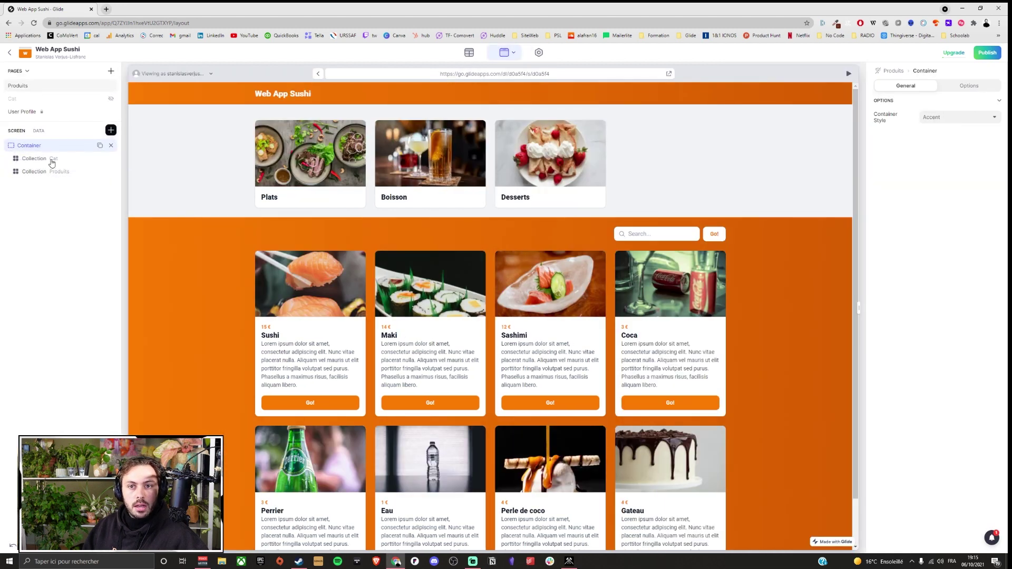
click(191, 249)
scroll(214, 294, down, 1)
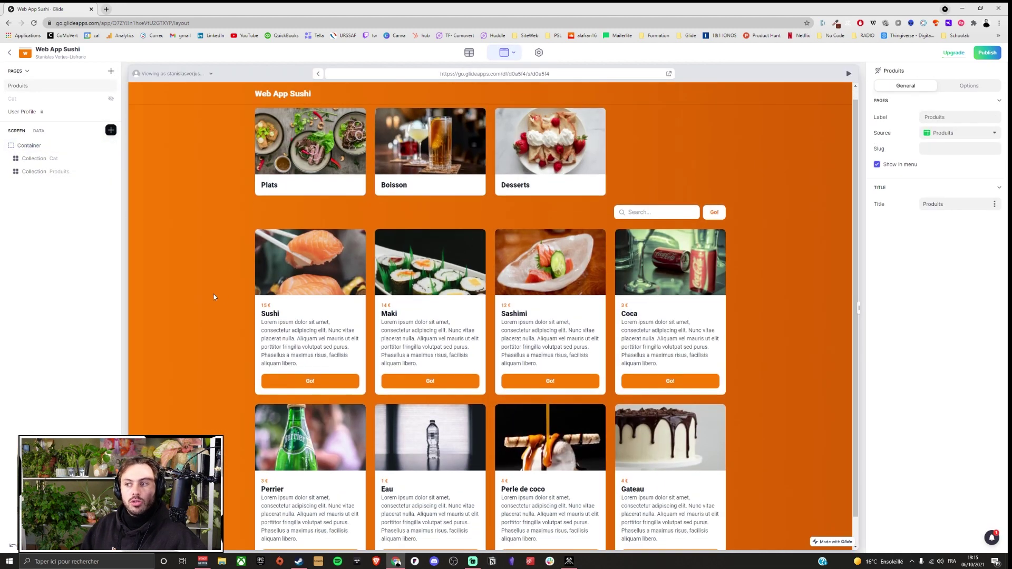
scroll(213, 296, up, 1)
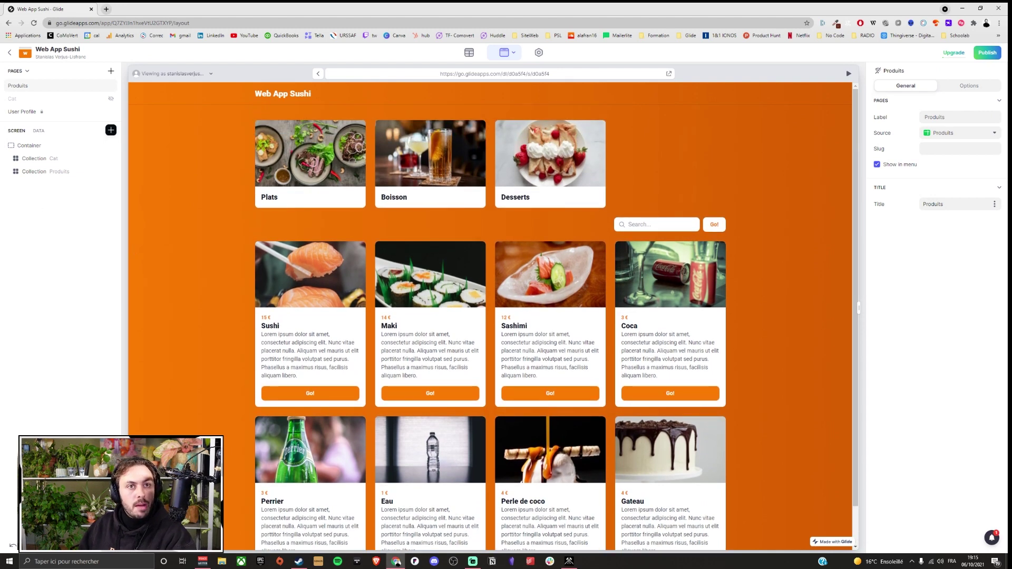
drag(34, 158, 37, 150)
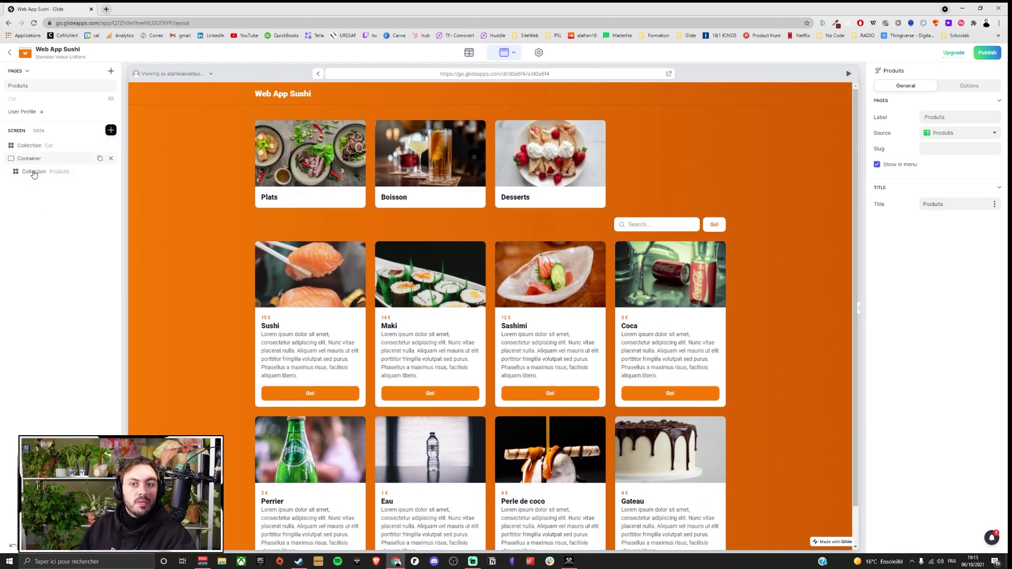
Set the style of the Container around the Produits collection to Highlight.
click(30, 145)
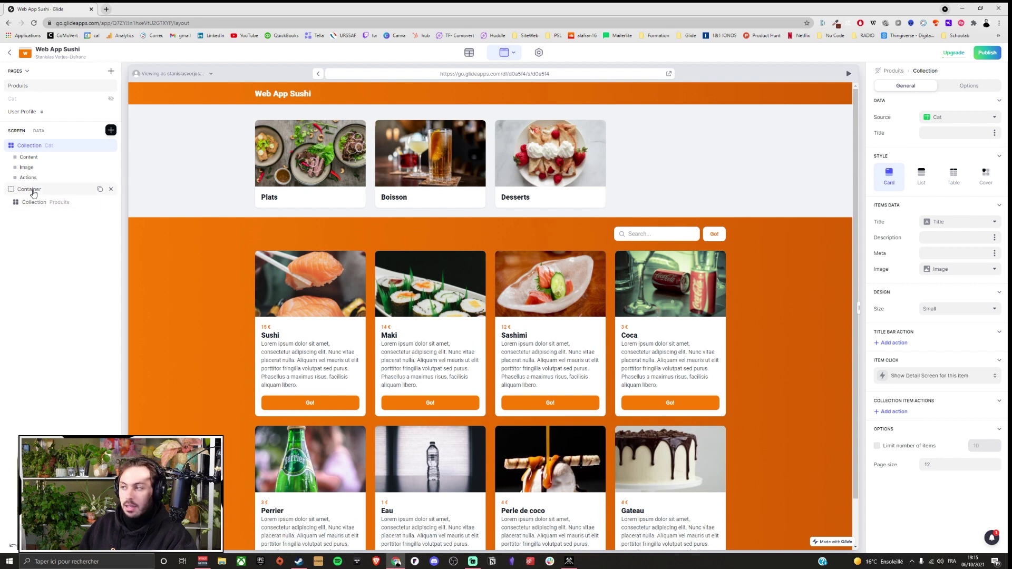
click(31, 189)
click(949, 117)
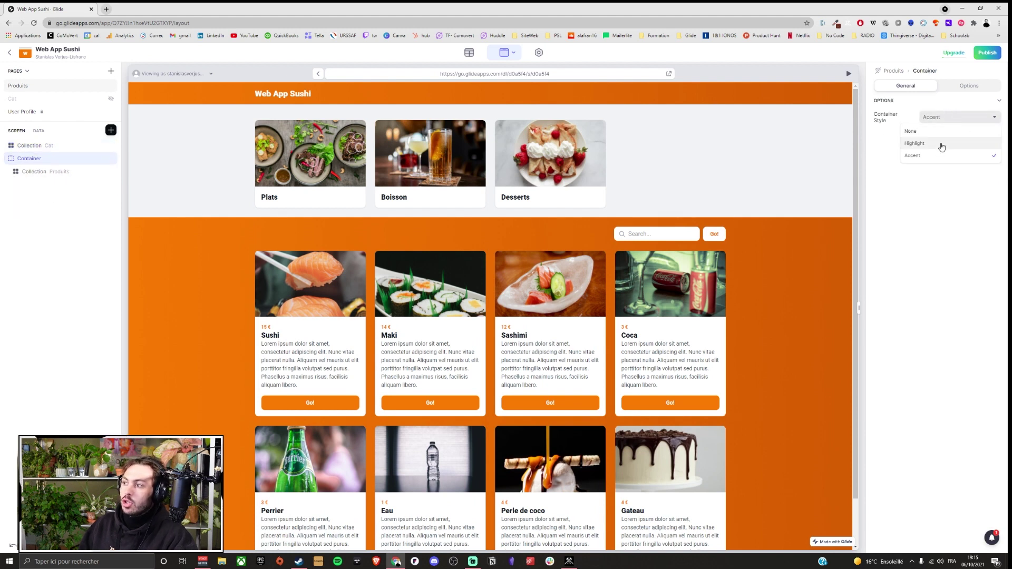
click(938, 145)
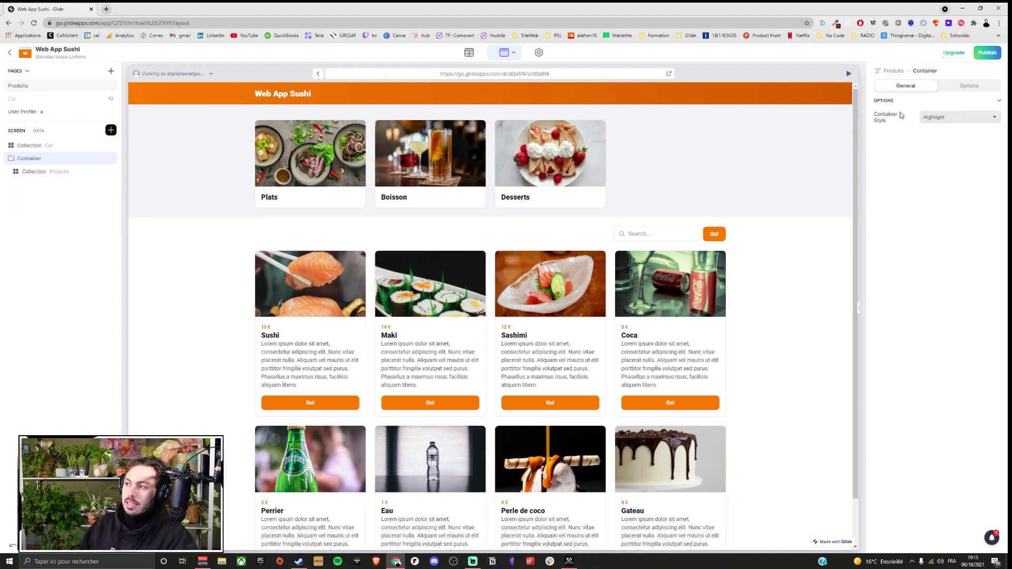
Delete the first of the three Fields components in the Container on Maki's detail screen.
click(444, 325)
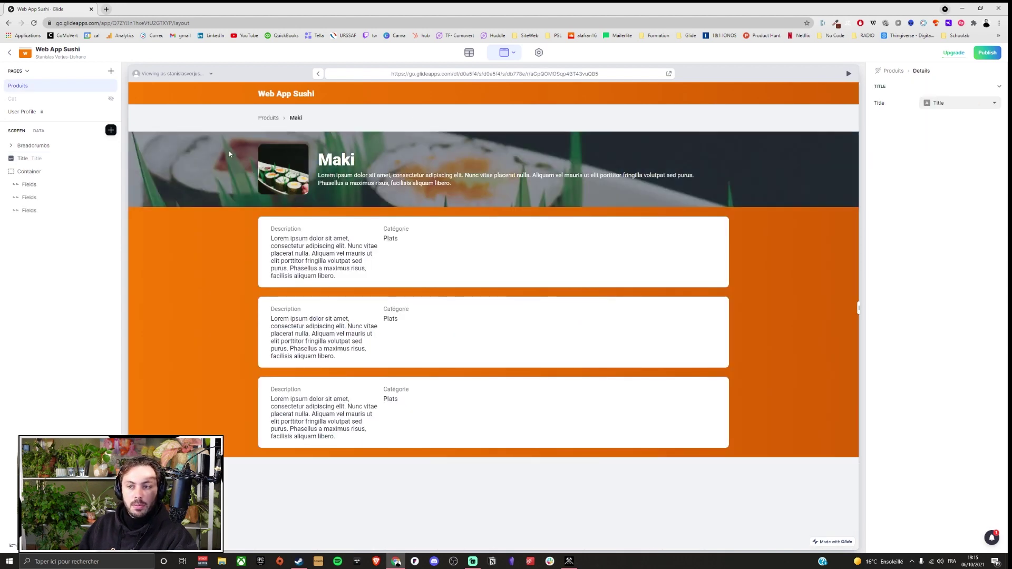
click(105, 189)
click(110, 184)
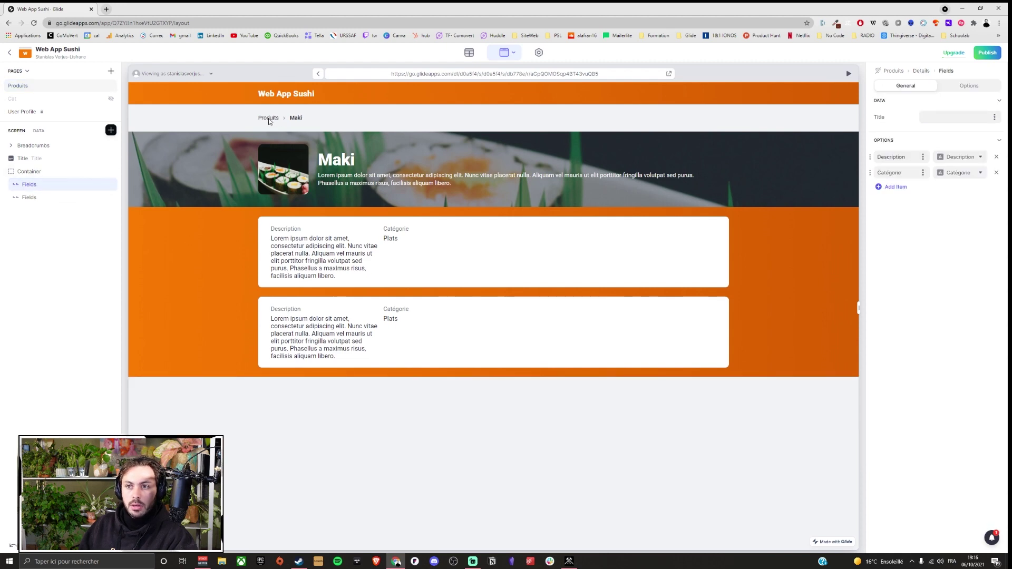
Set the background of the Title on the Boisson category screen to Image, using the Image column as background image.
click(277, 118)
click(438, 166)
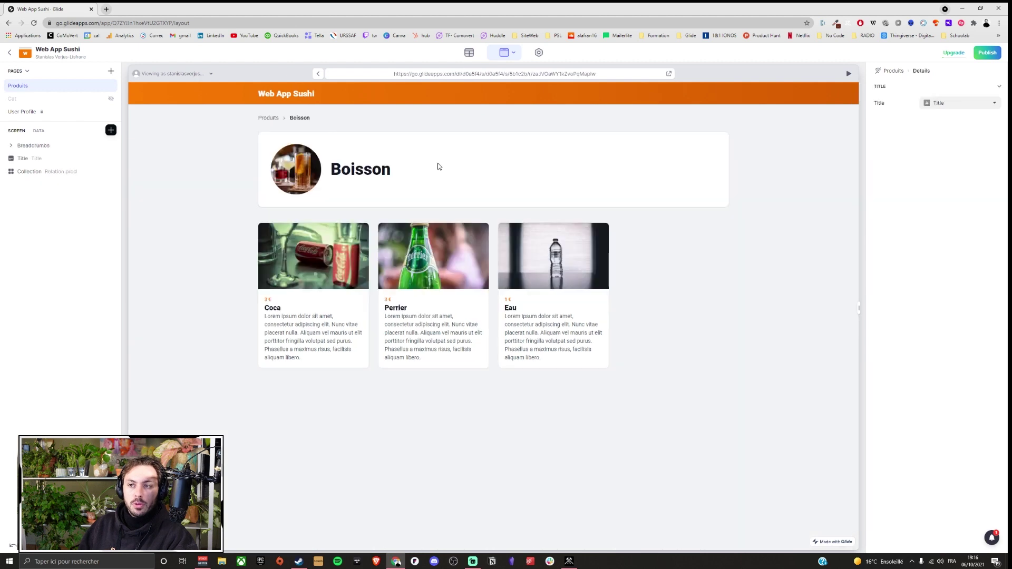
click(50, 159)
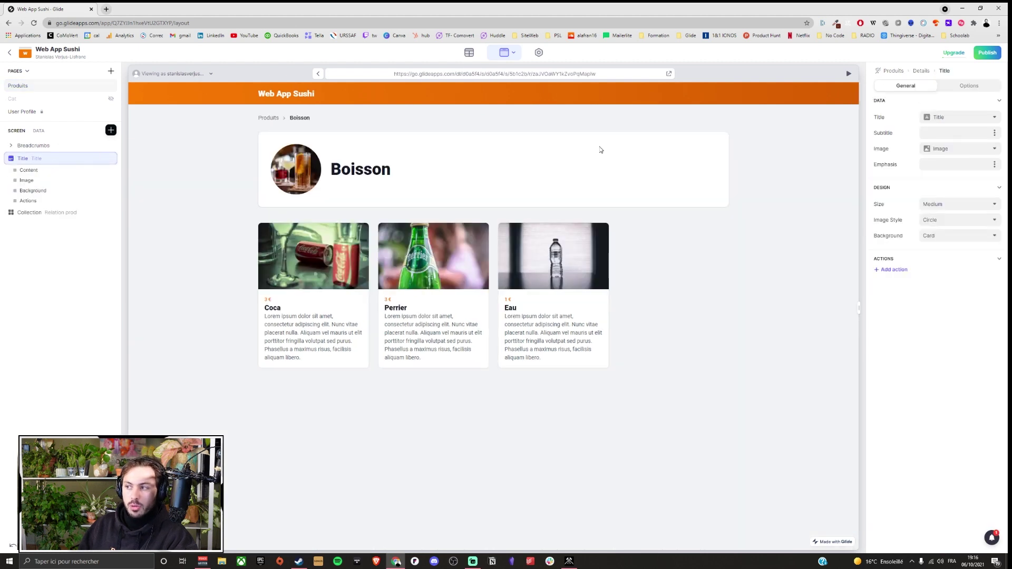
click(942, 237)
click(931, 313)
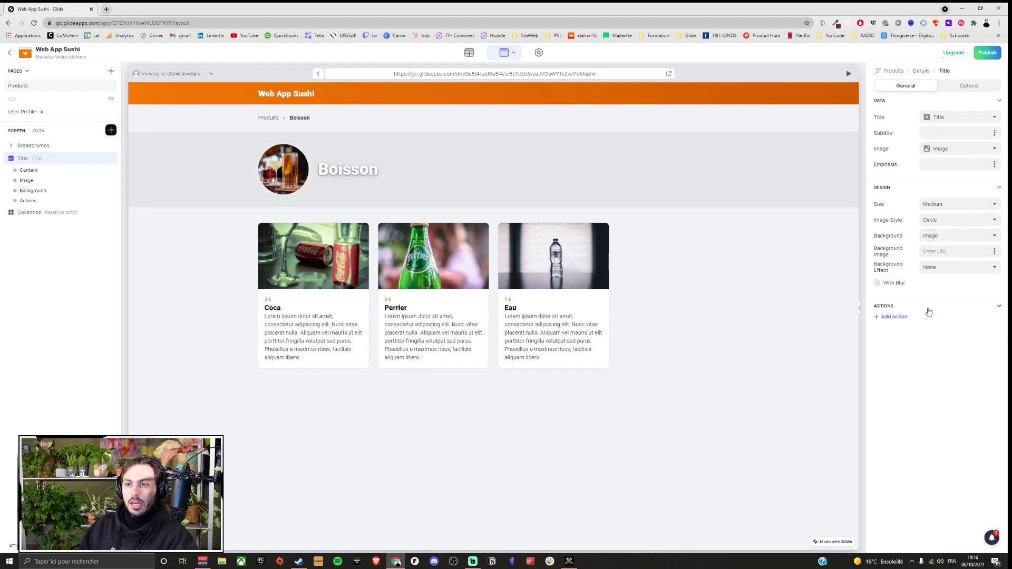
click(995, 252)
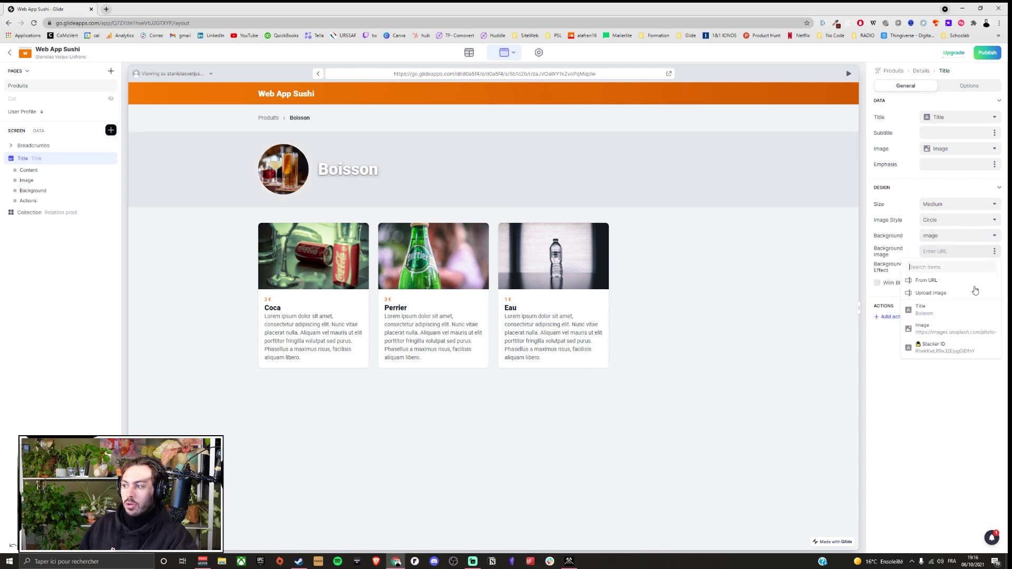
click(936, 331)
Apply the Darken effect with blur to the background of Boisson's Title.
click(951, 272)
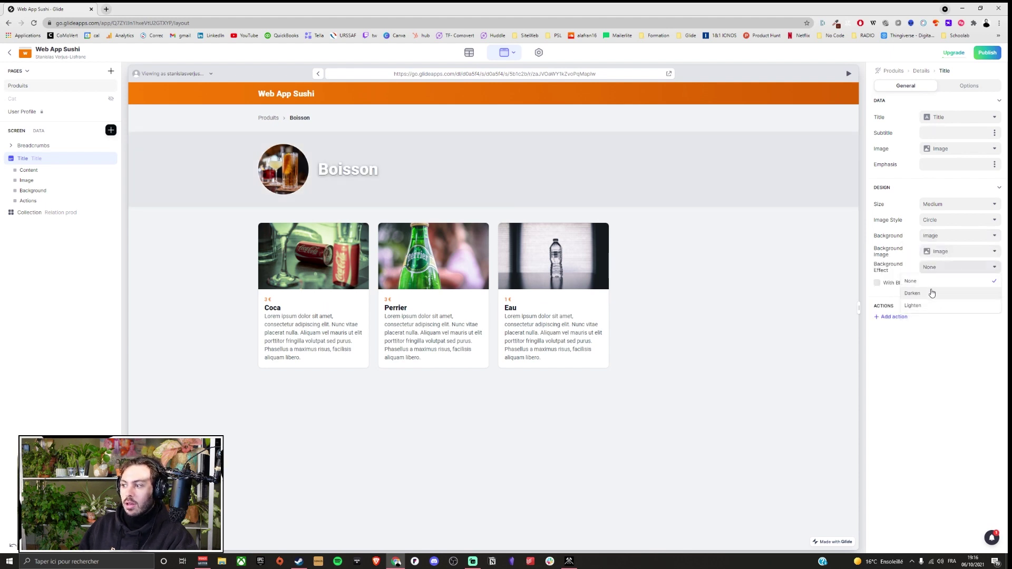
click(912, 294)
click(894, 283)
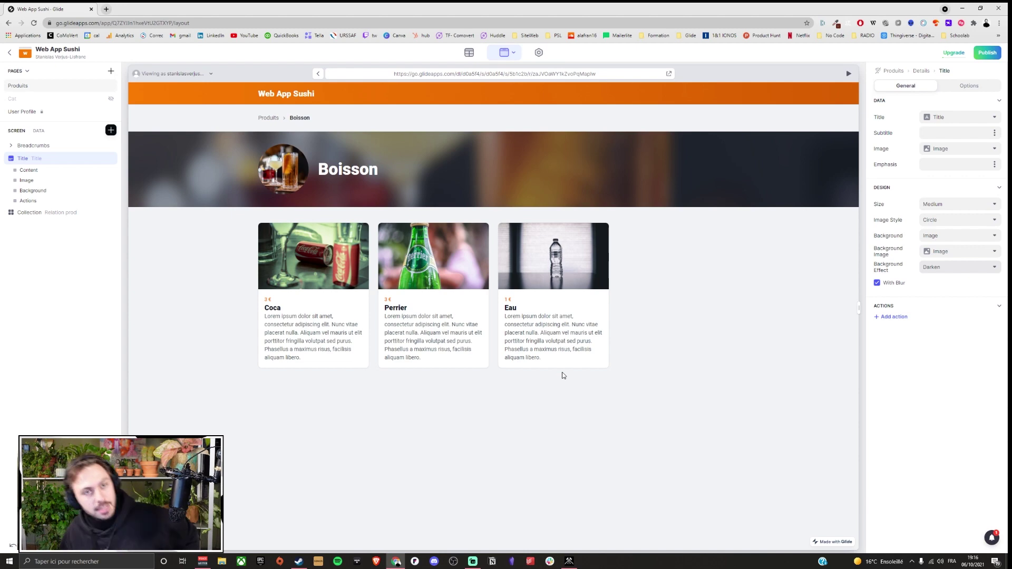
Review the app's App Info and Privacy settings, and examine the available upgrade plans.
click(272, 124)
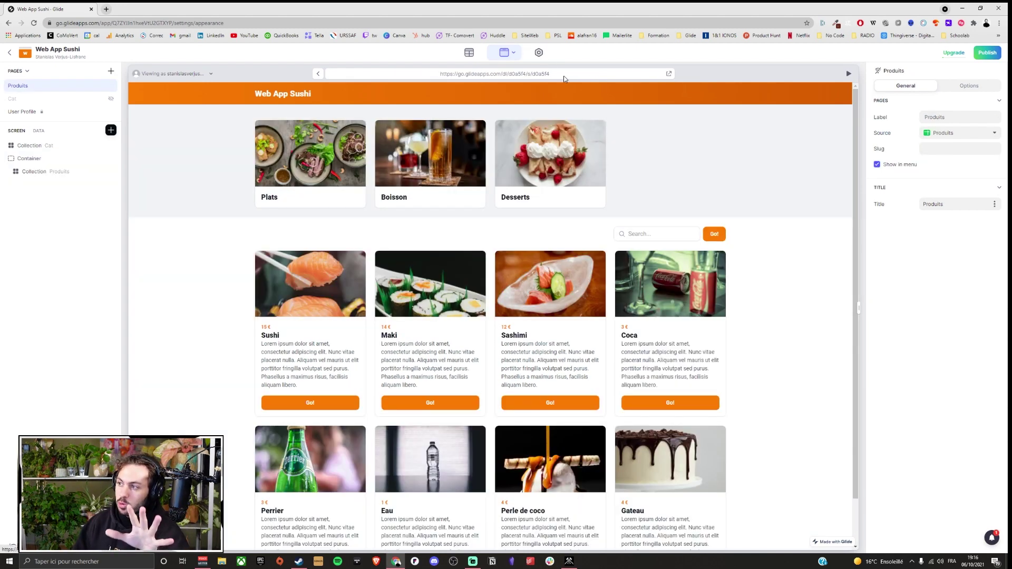
click(539, 52)
click(783, 136)
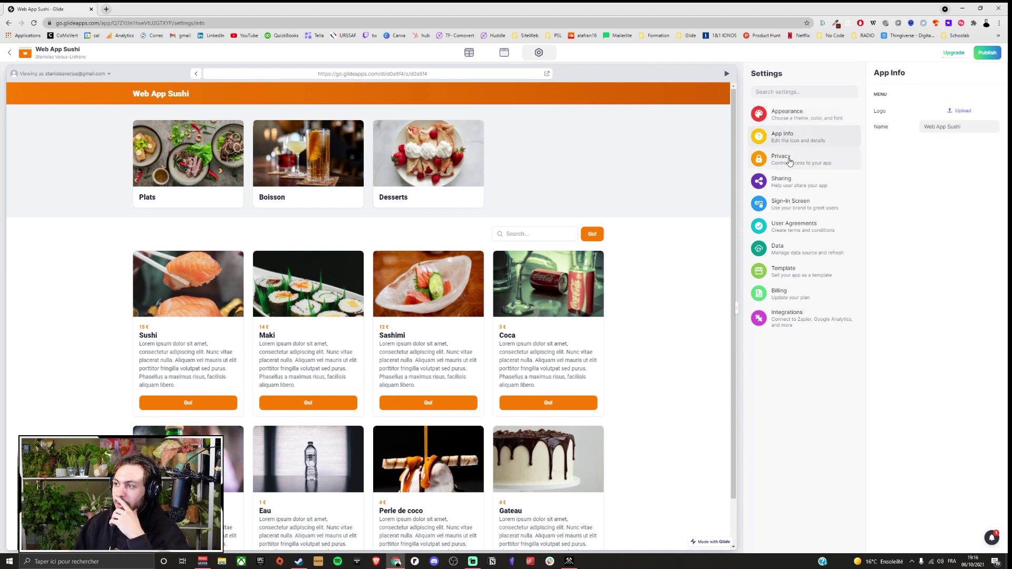
click(790, 159)
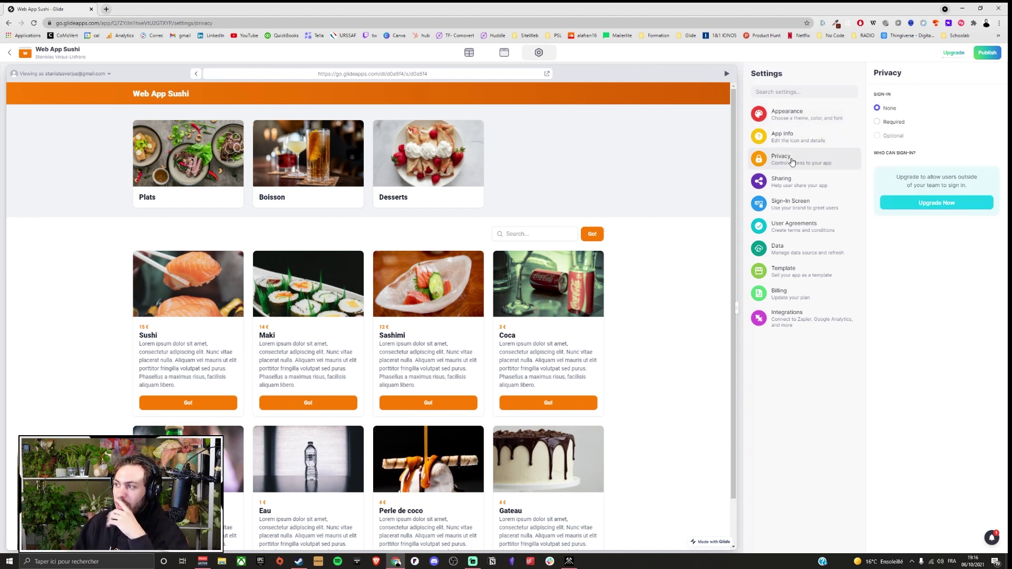
click(938, 204)
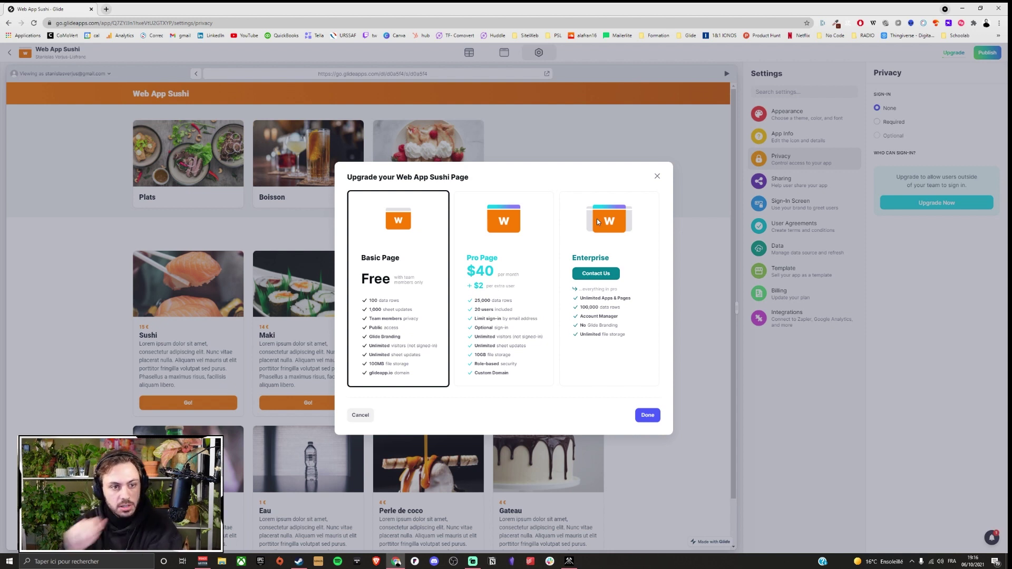
Dismiss the upgrade plans and return to the page layout editor.
click(656, 176)
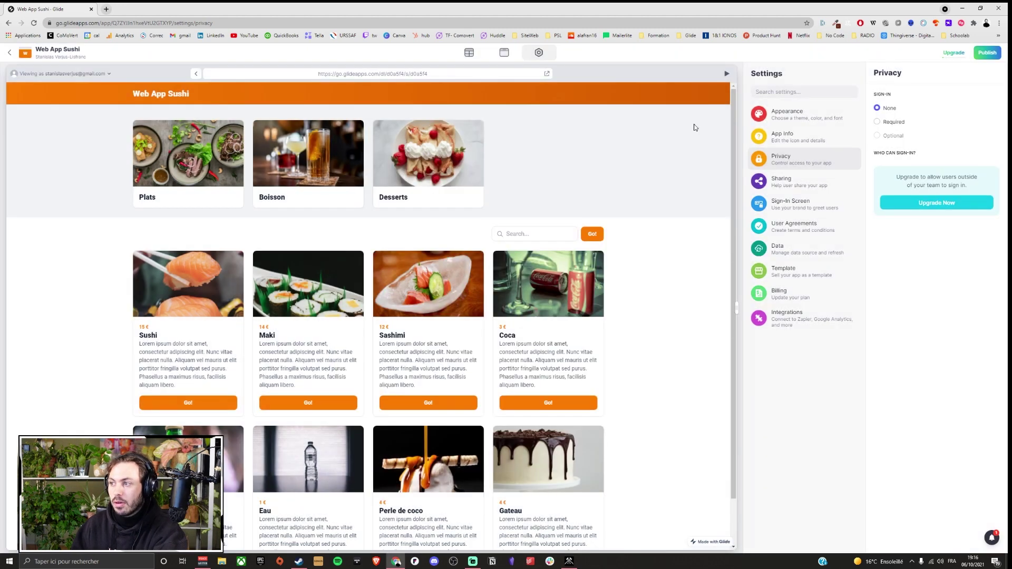
click(504, 53)
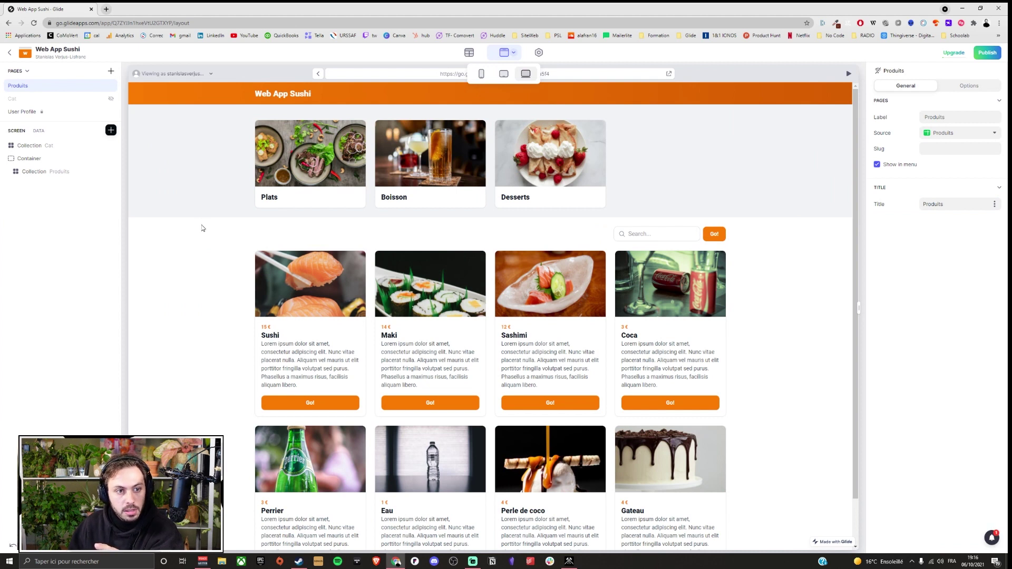
Try a Show Notification title bar action on the Cat collection and delete it.
click(41, 147)
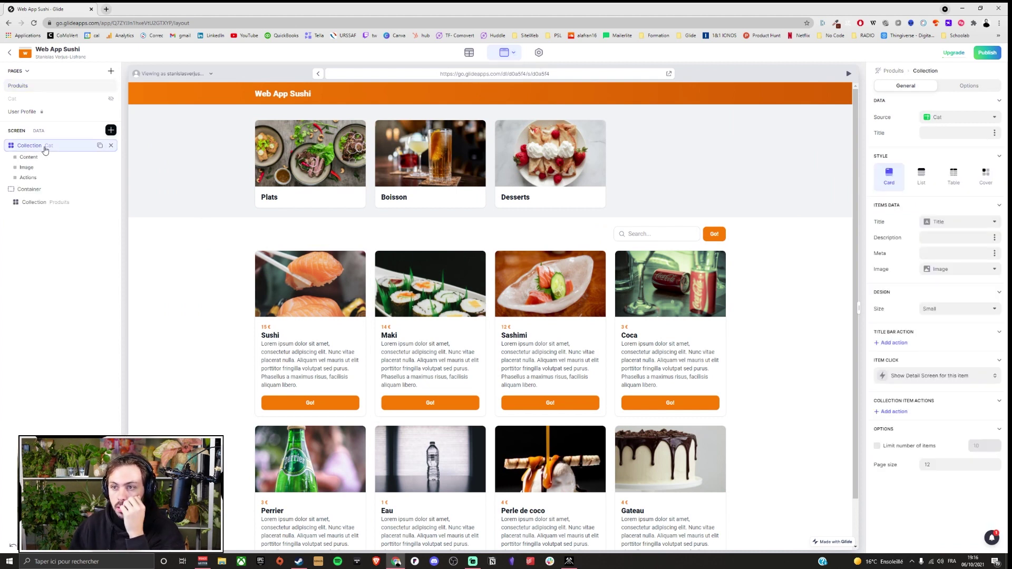
scroll(946, 316, down, 1)
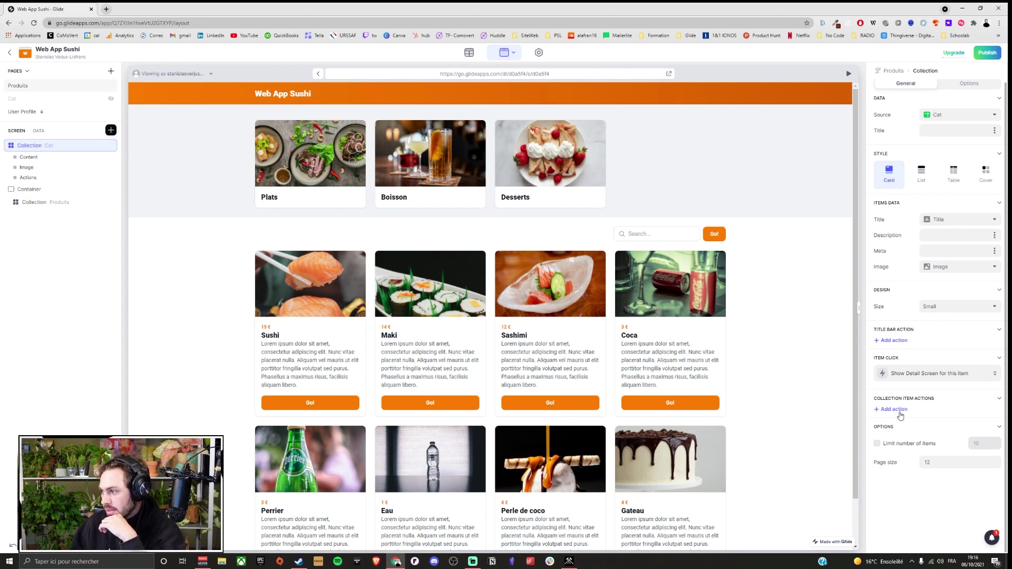
click(903, 342)
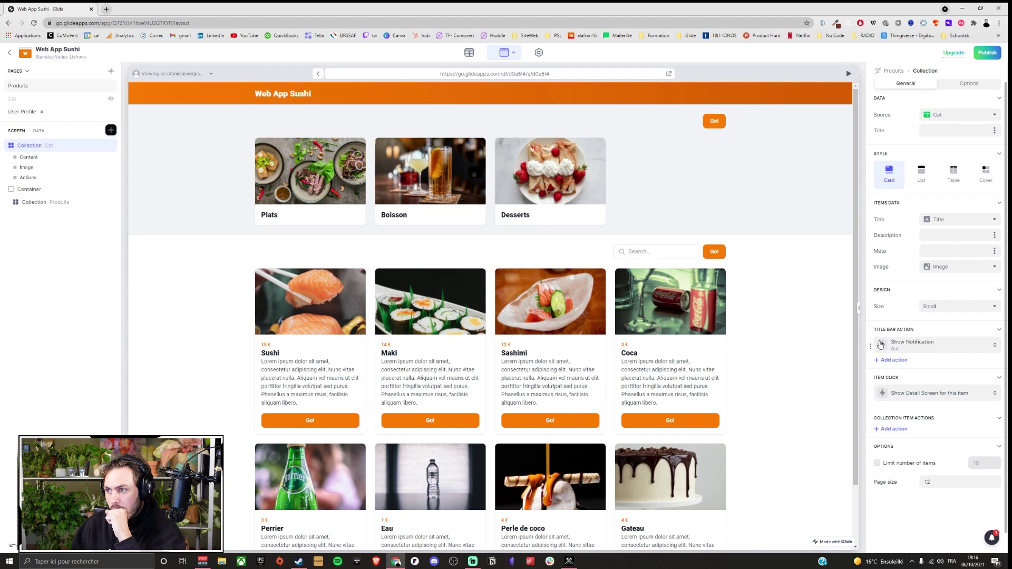
click(909, 345)
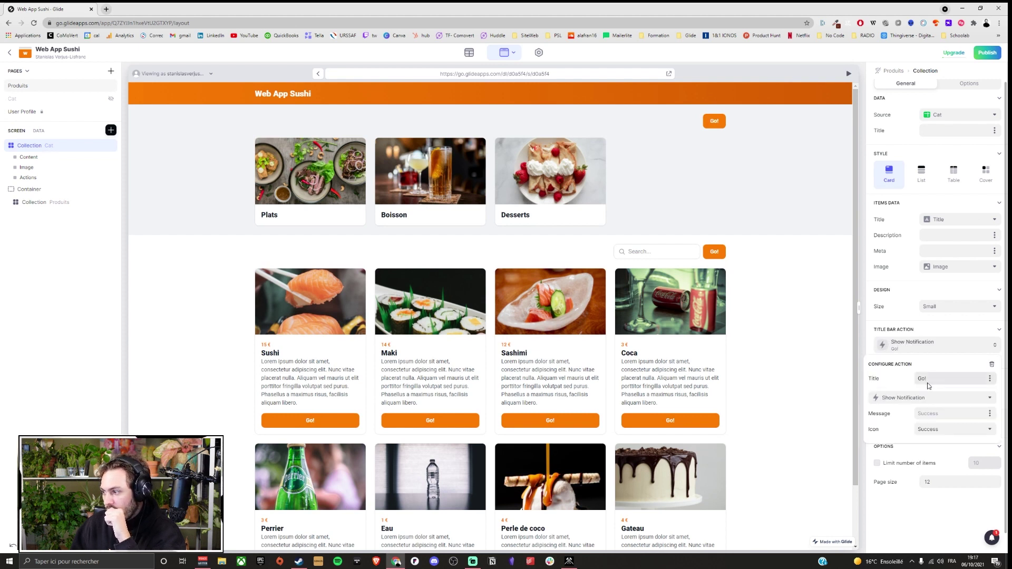
click(922, 399)
click(922, 399)
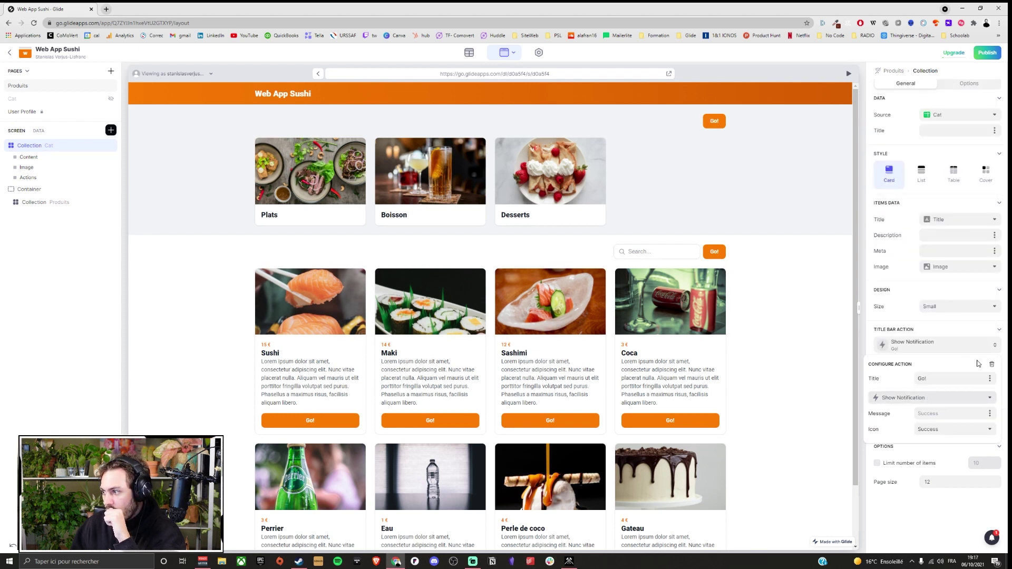
click(993, 371)
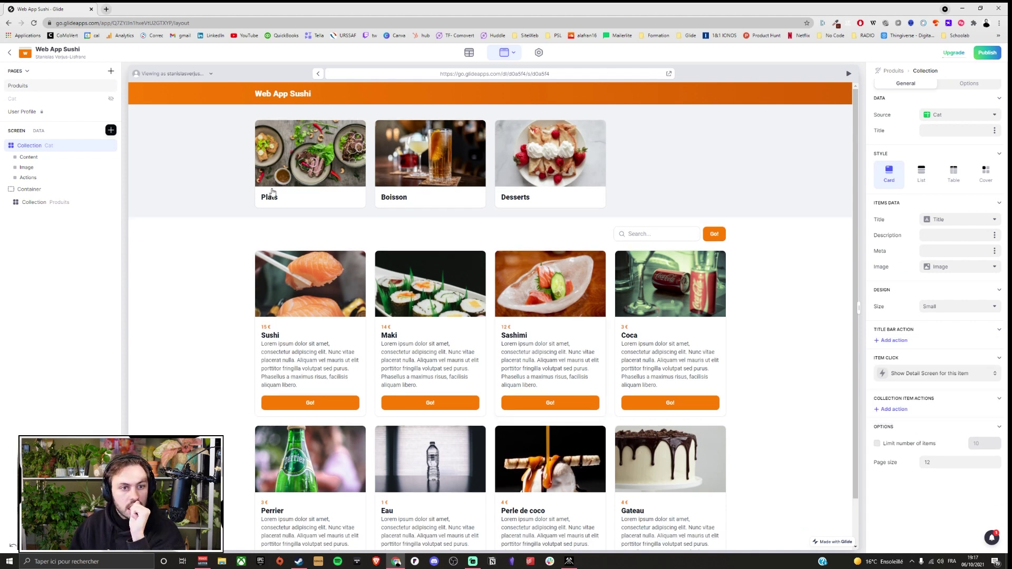
click(110, 130)
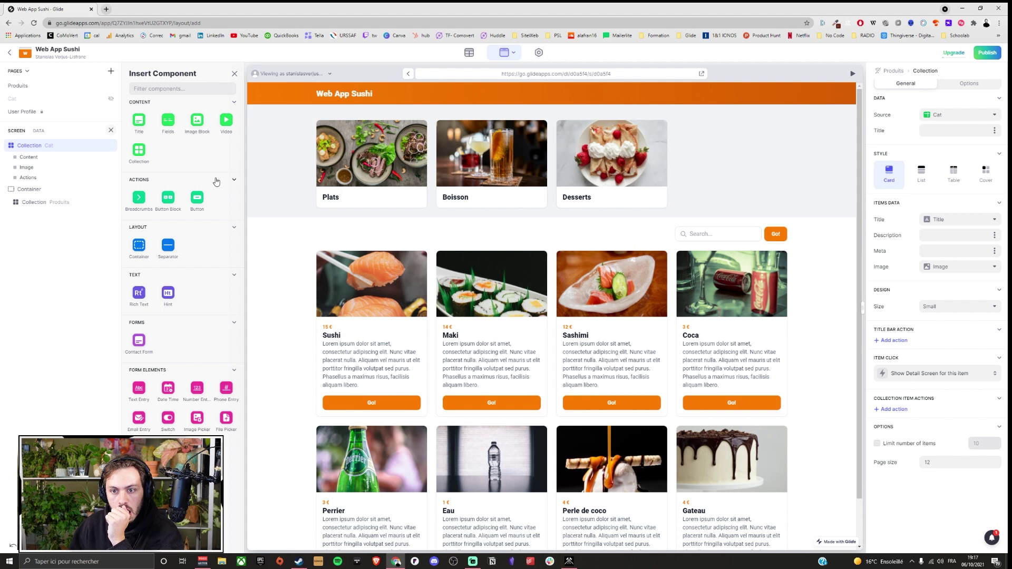
click(110, 130)
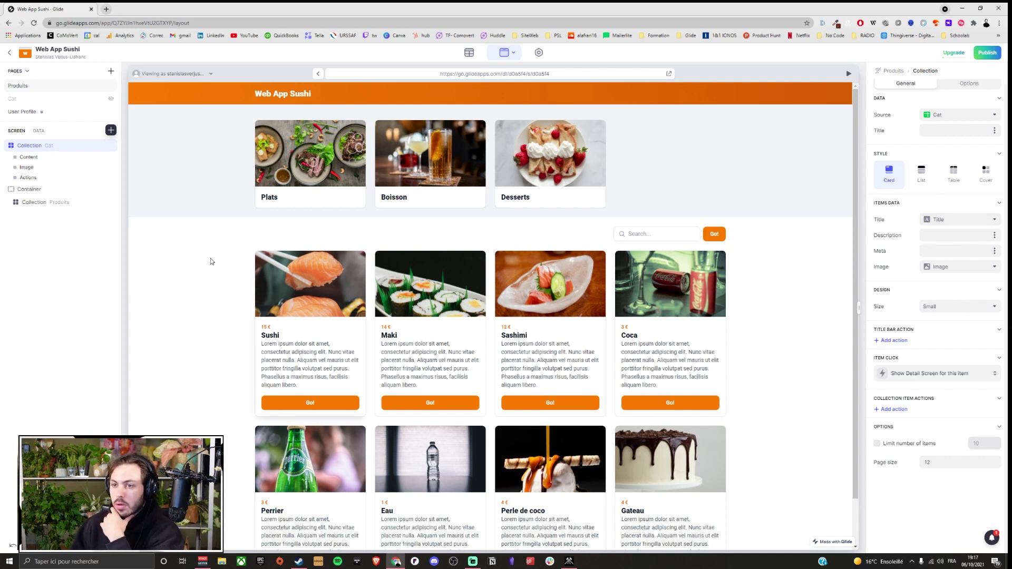
Duplicate the Produits collection twice below the Container, giving the first copy the List style and the second the Cover style.
click(99, 202)
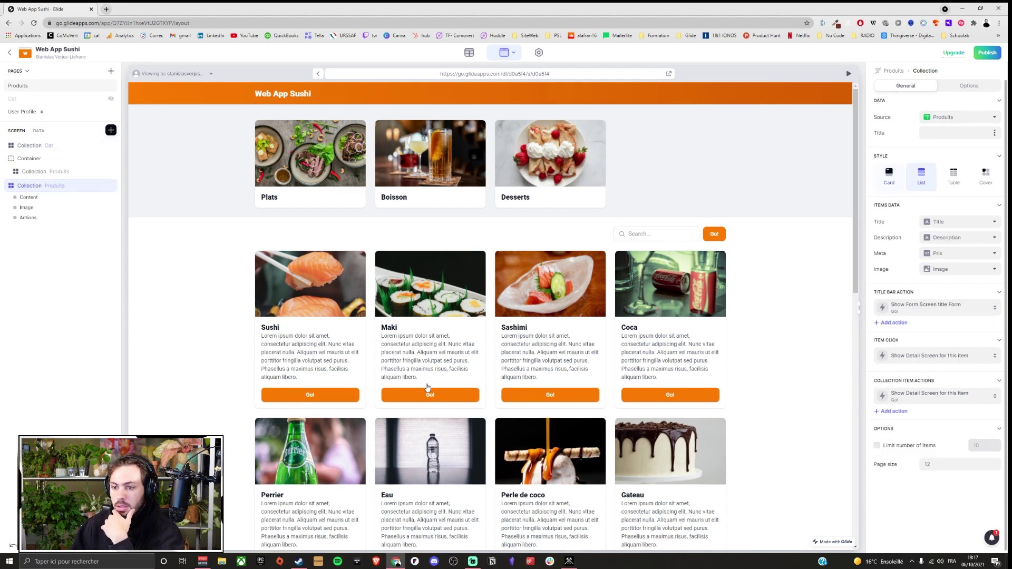
scroll(358, 432, down, 10)
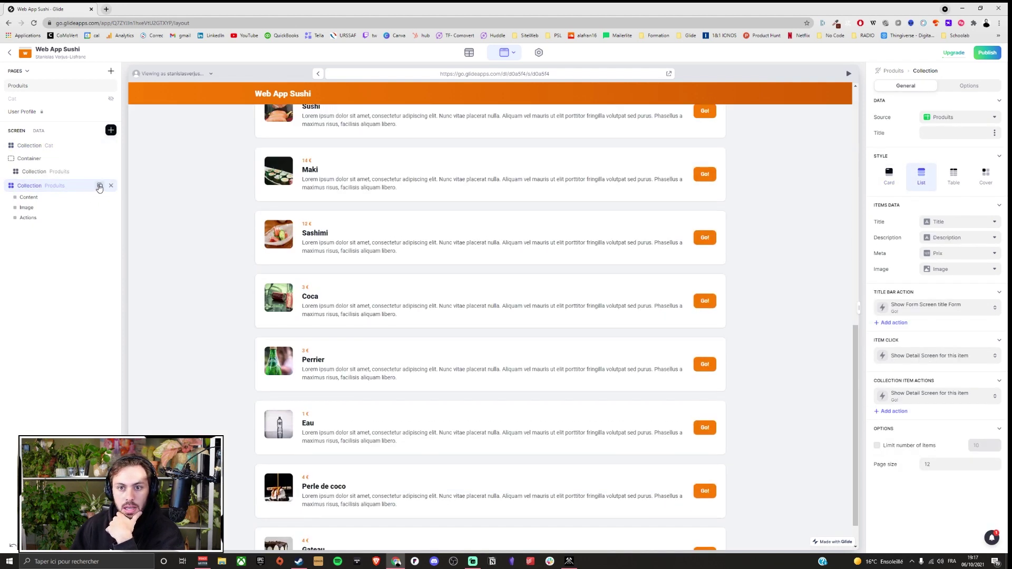
click(99, 186)
click(985, 176)
scroll(368, 364, down, 4)
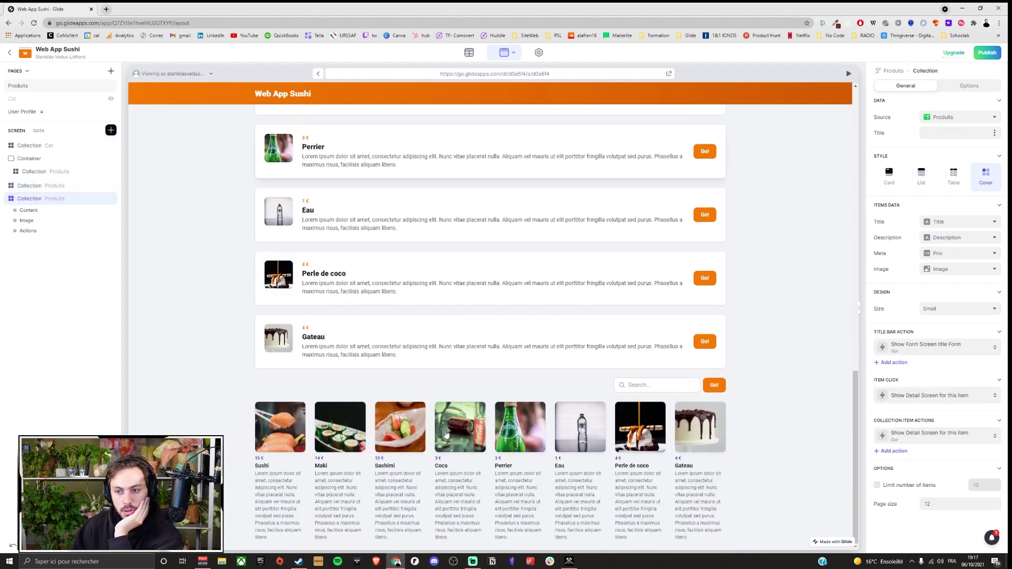
scroll(546, 328, up, 2)
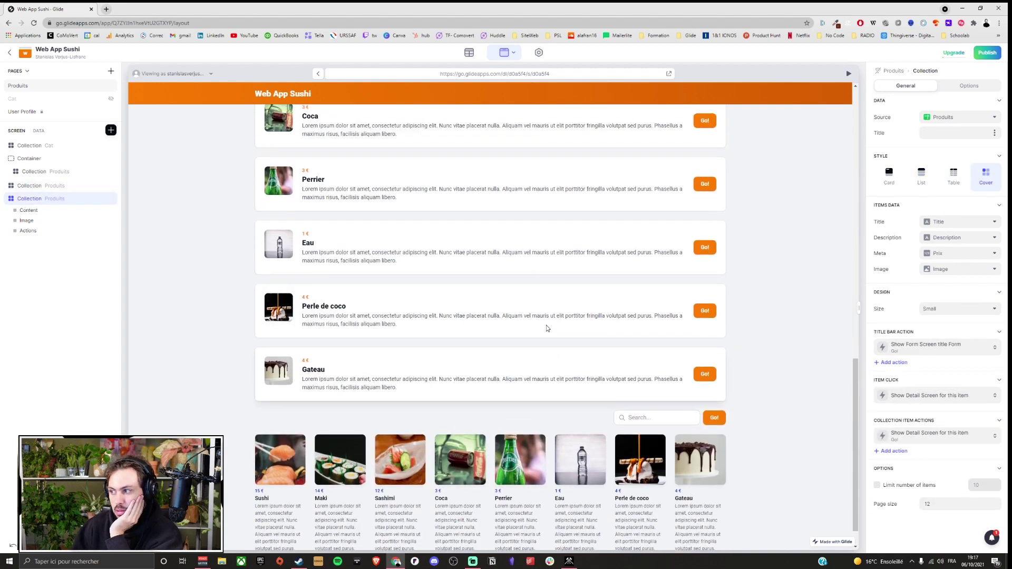
Set the in-app filter of the Produits collection inside the Container to Prix and check the choices it offers.
click(41, 173)
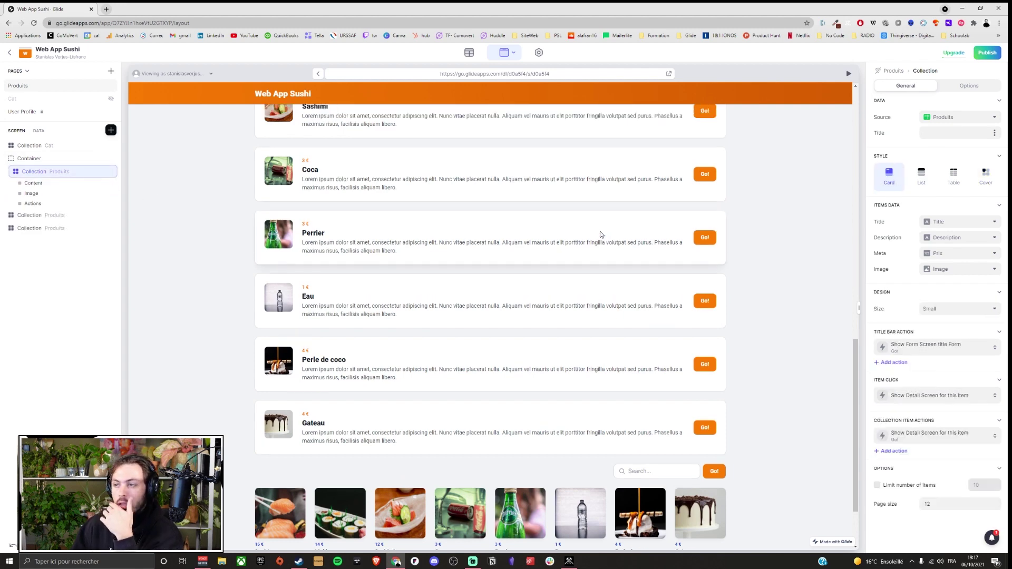
click(962, 87)
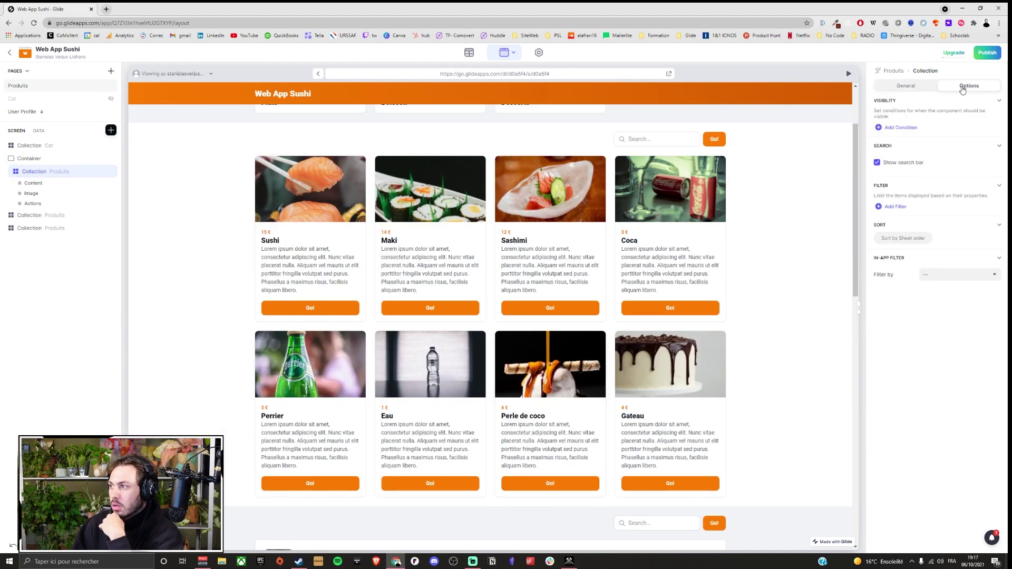
click(939, 275)
click(926, 328)
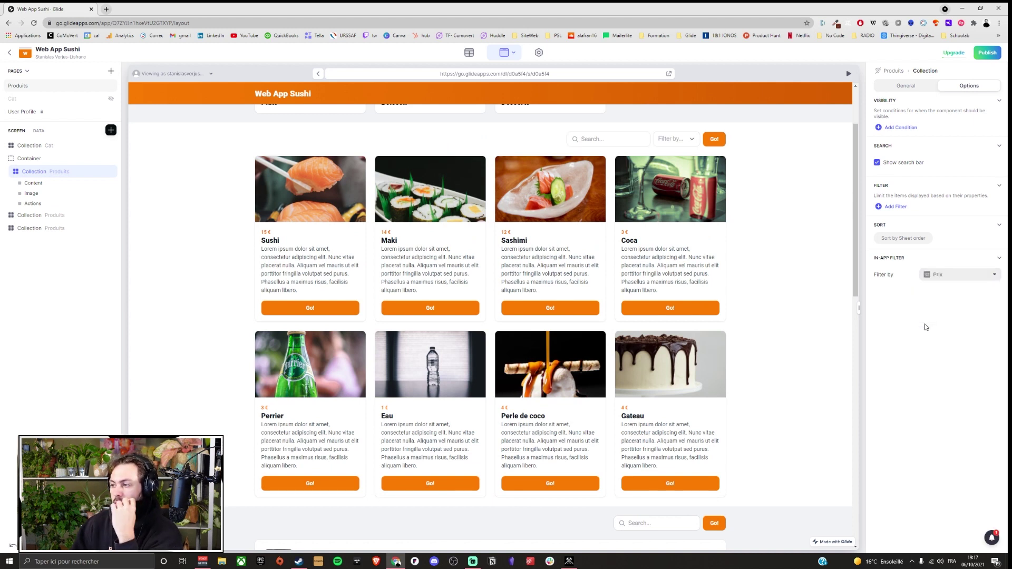
click(681, 136)
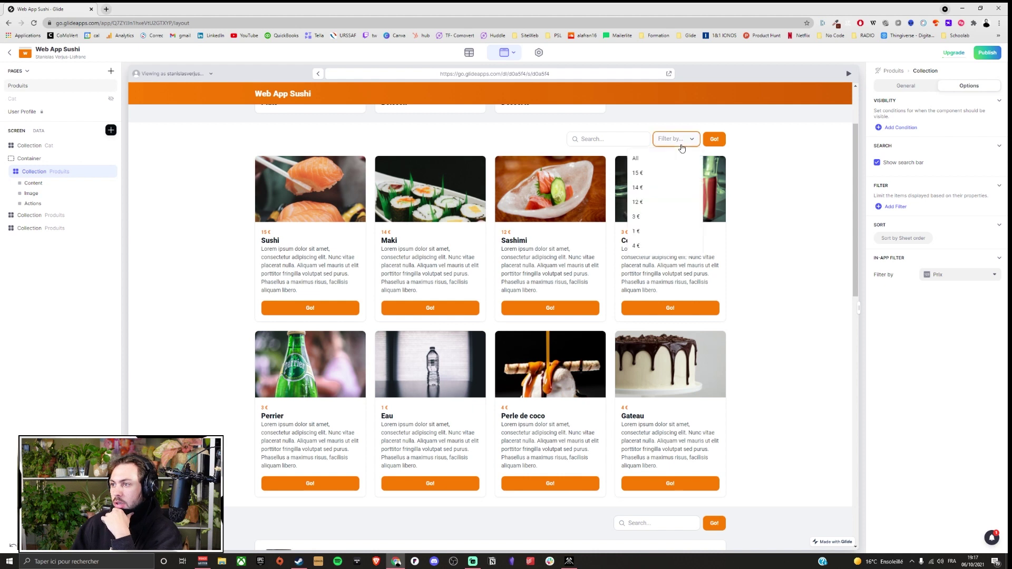
click(816, 215)
Change the collection's in-app filter to Catégorie and check the choices it offers.
click(964, 275)
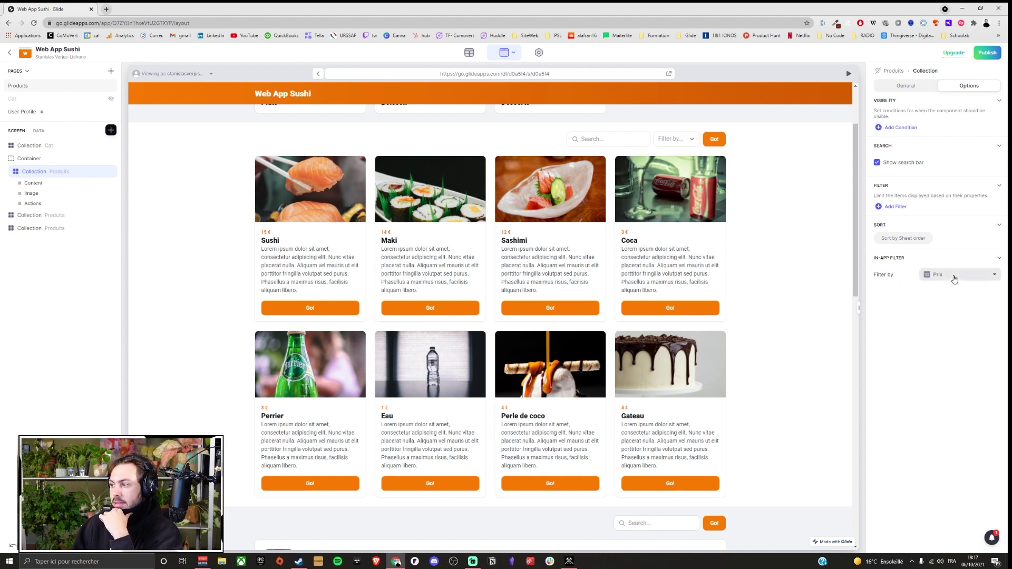
click(928, 366)
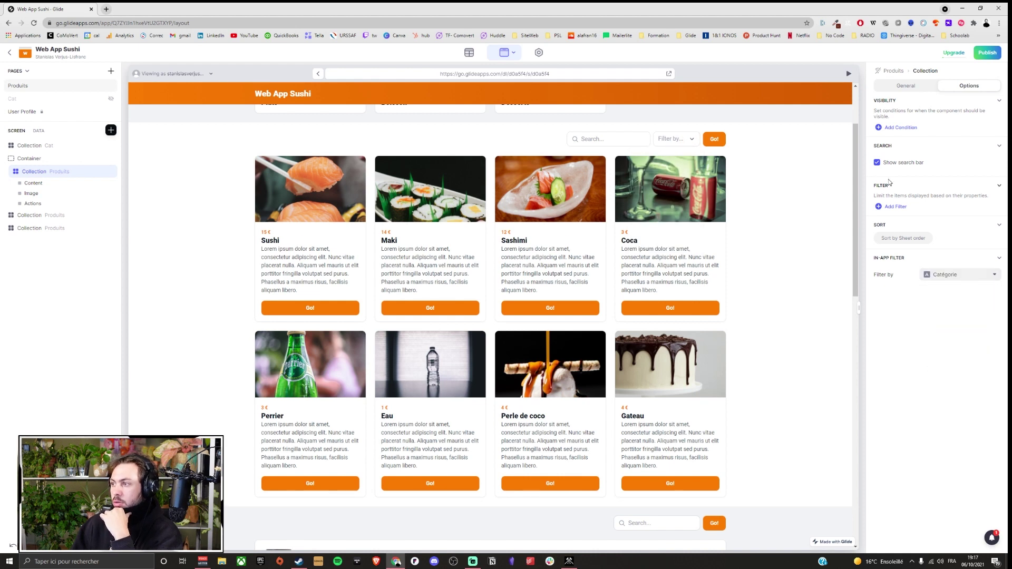
click(928, 225)
click(667, 137)
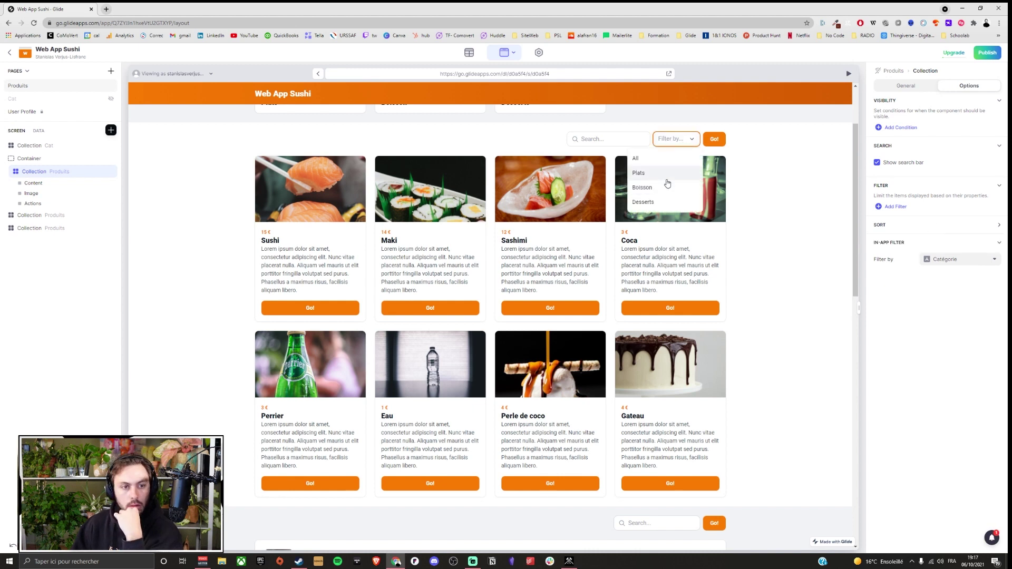
click(780, 171)
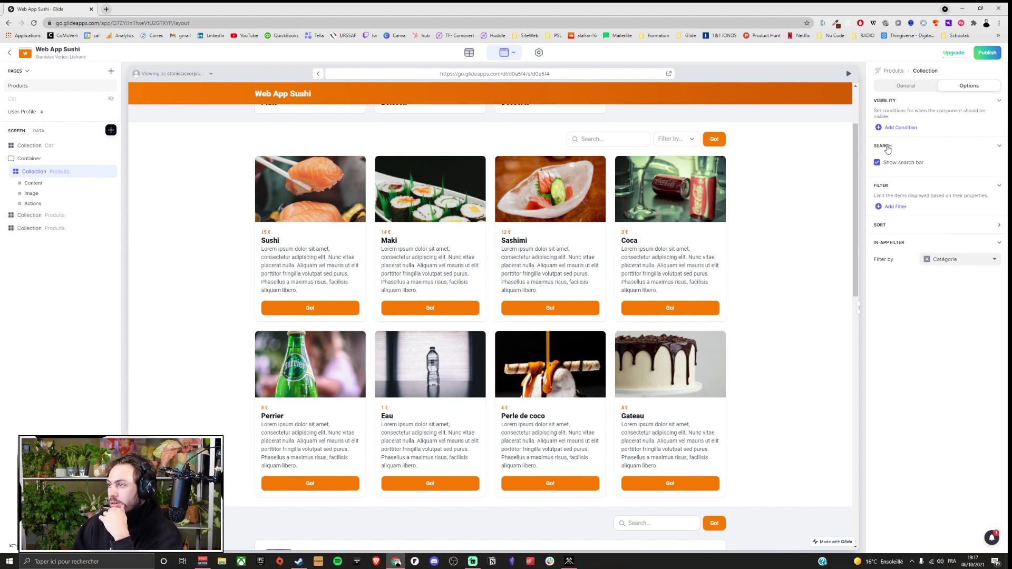
Review the Produits collection's general settings, including its page size, and look over the app's settings.
click(904, 86)
scroll(933, 316, down, 1)
scroll(930, 395, up, 1)
scroll(927, 457, down, 1)
click(936, 463)
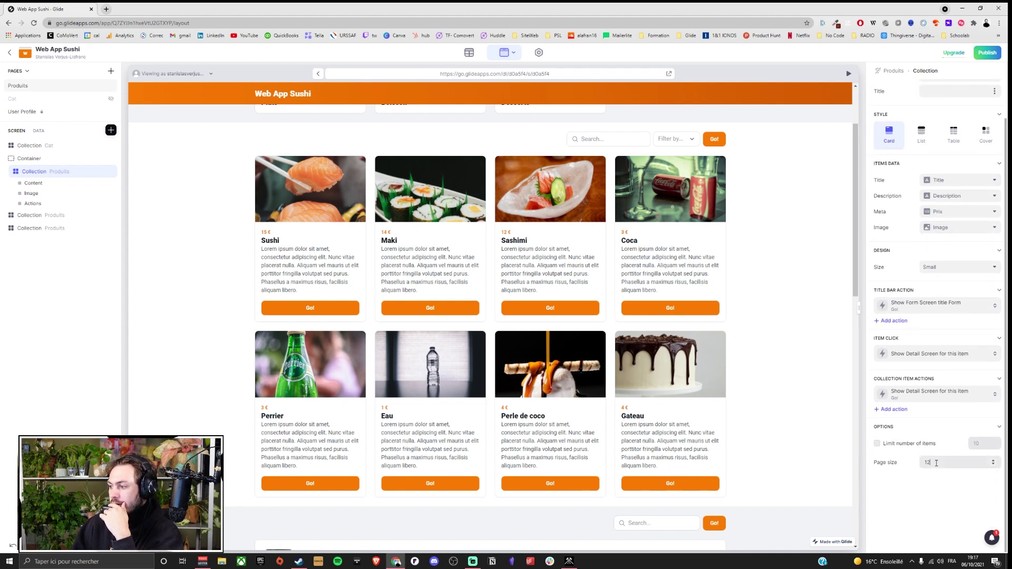
scroll(930, 414, up, 1)
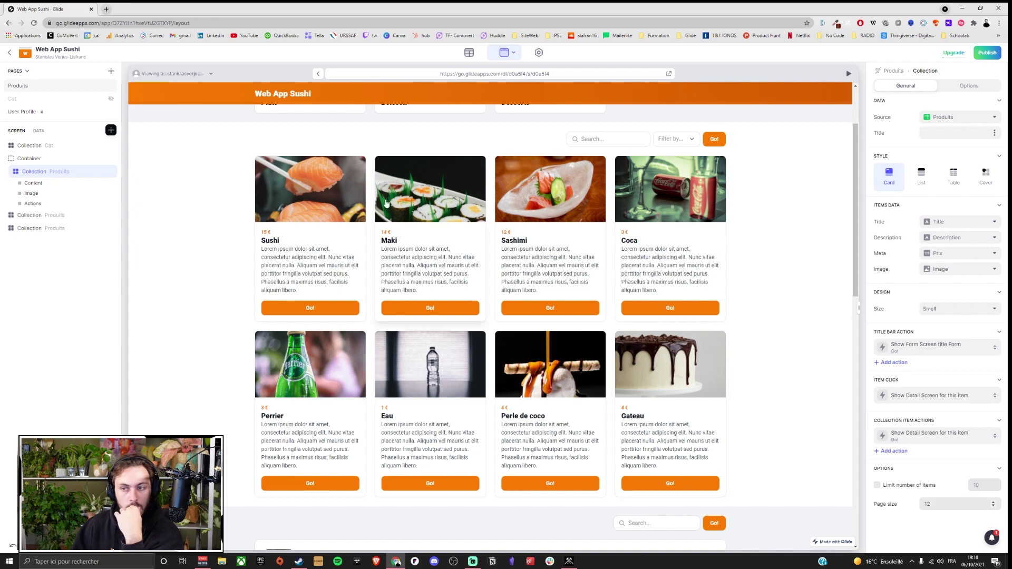
scroll(307, 138, up, 2)
click(540, 54)
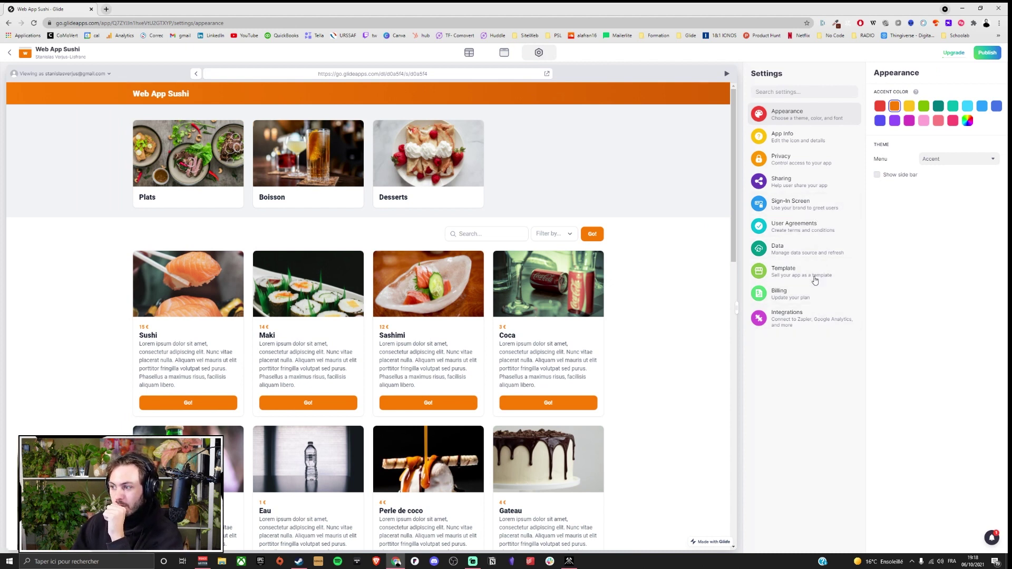
click(503, 58)
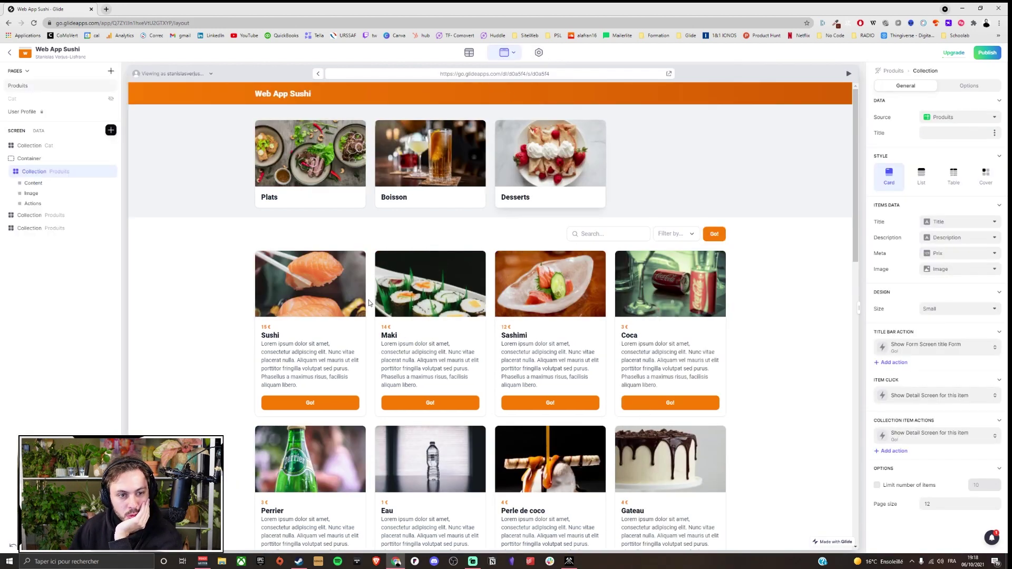
Try a filter on the Produits page that keeps only items whose Title is not empty.
click(55, 87)
click(958, 86)
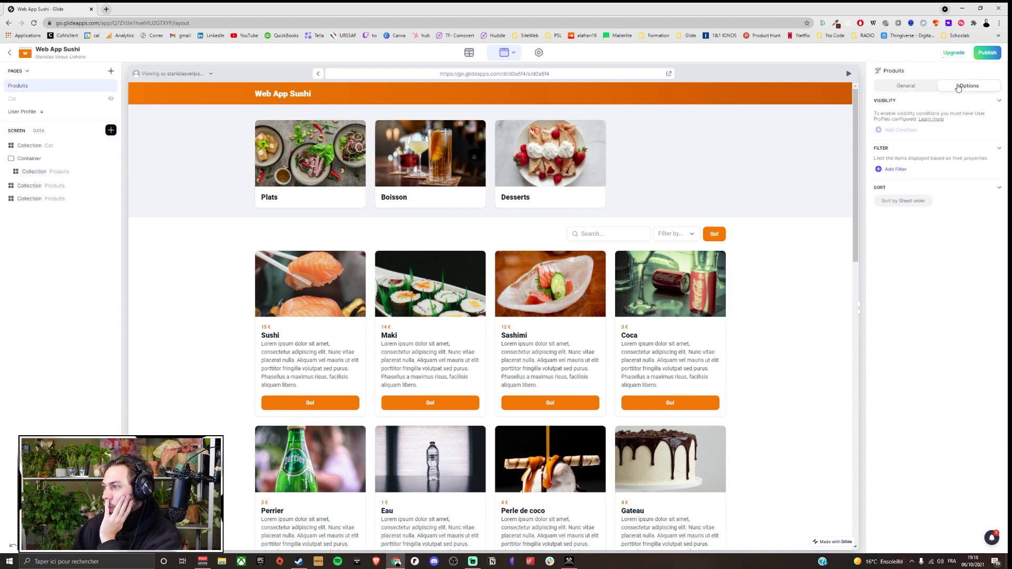
click(894, 169)
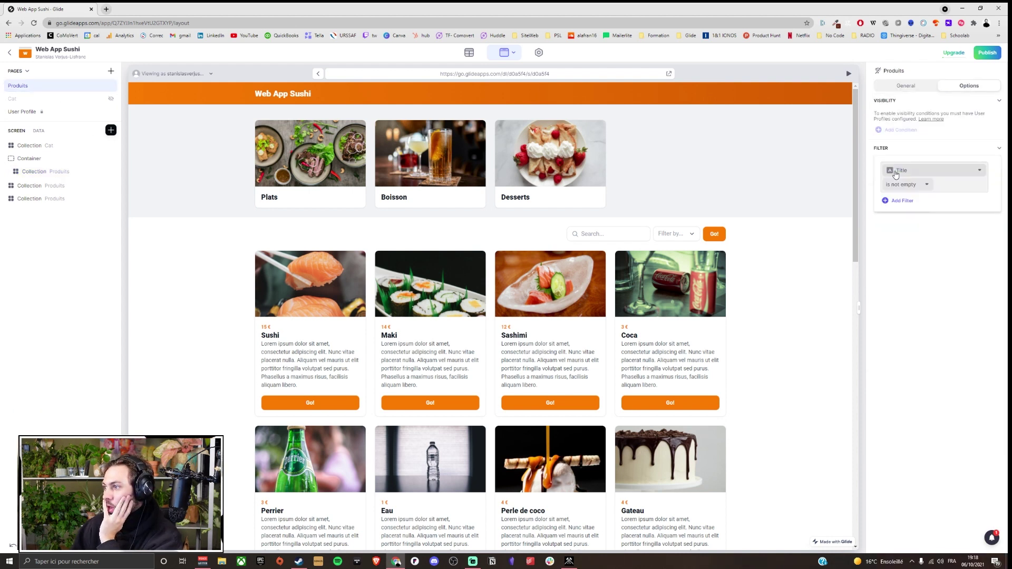
click(979, 152)
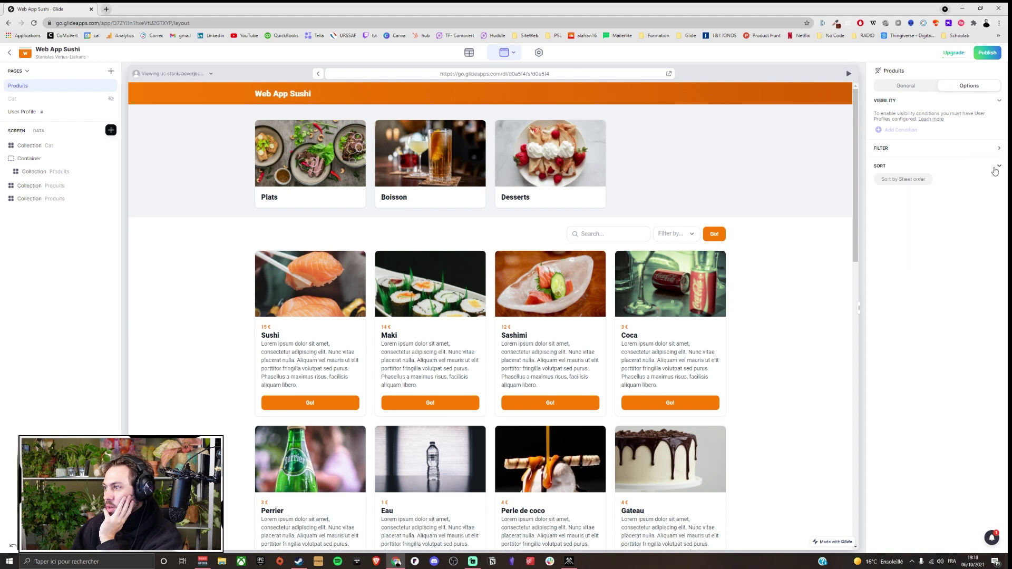
click(926, 152)
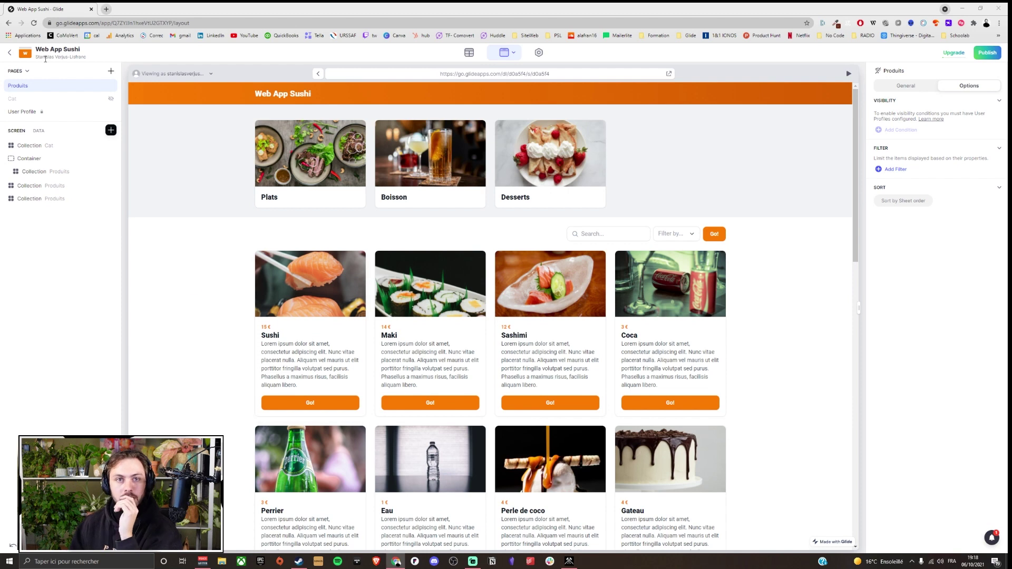
key(alt+Tab)
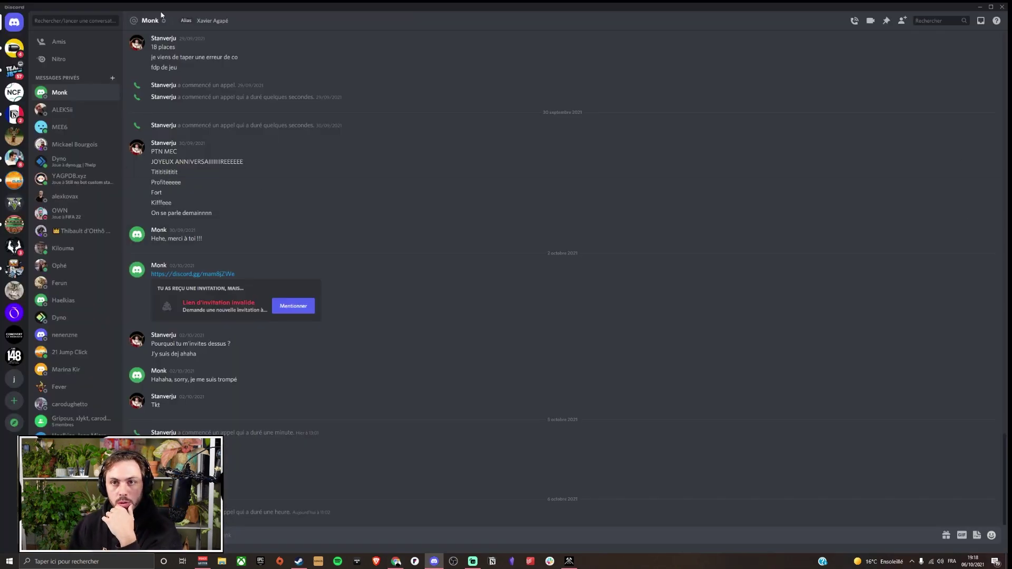
key(alt+Tab)
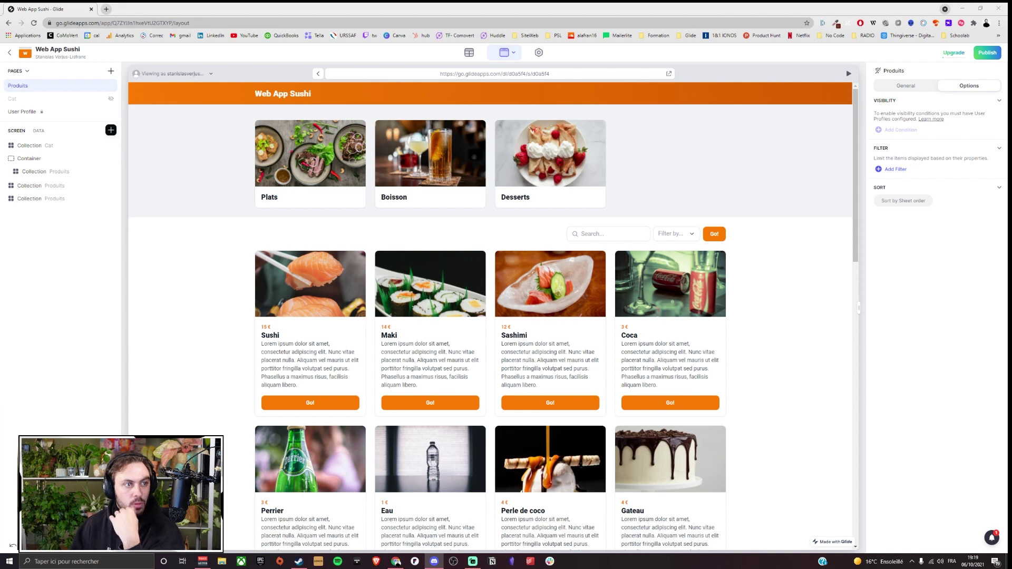
Test the category filter on the product cards in the preview, reset it to All, and look over the page's collections.
scroll(390, 312, down, 5)
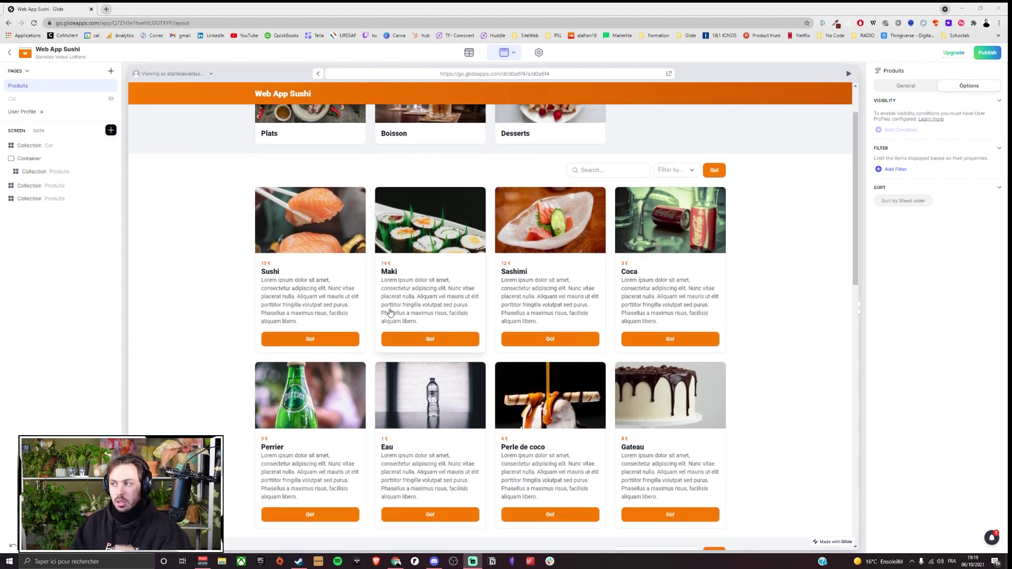
scroll(390, 312, up, 5)
click(662, 232)
click(663, 291)
click(673, 232)
click(660, 255)
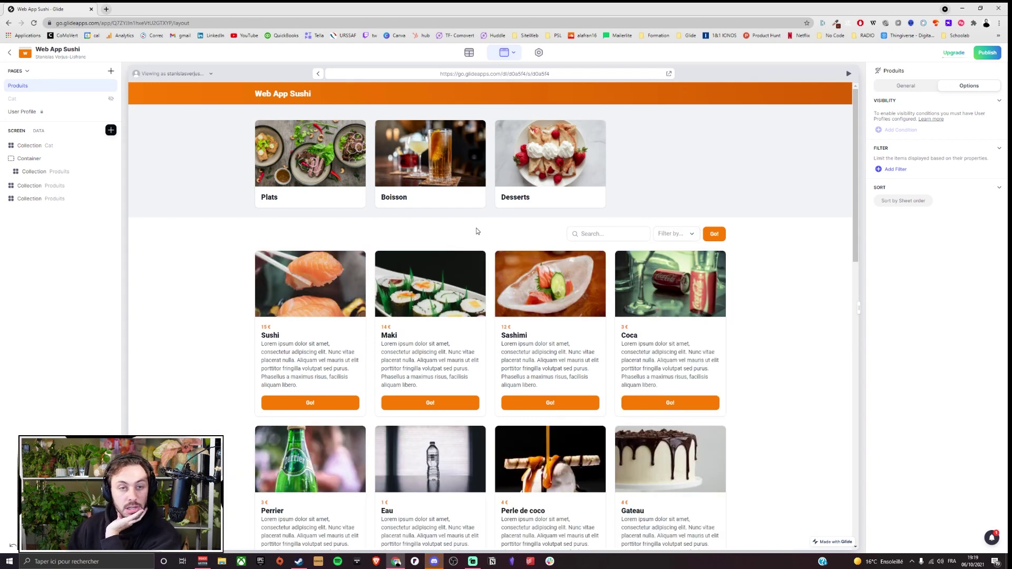
scroll(727, 270, down, 4)
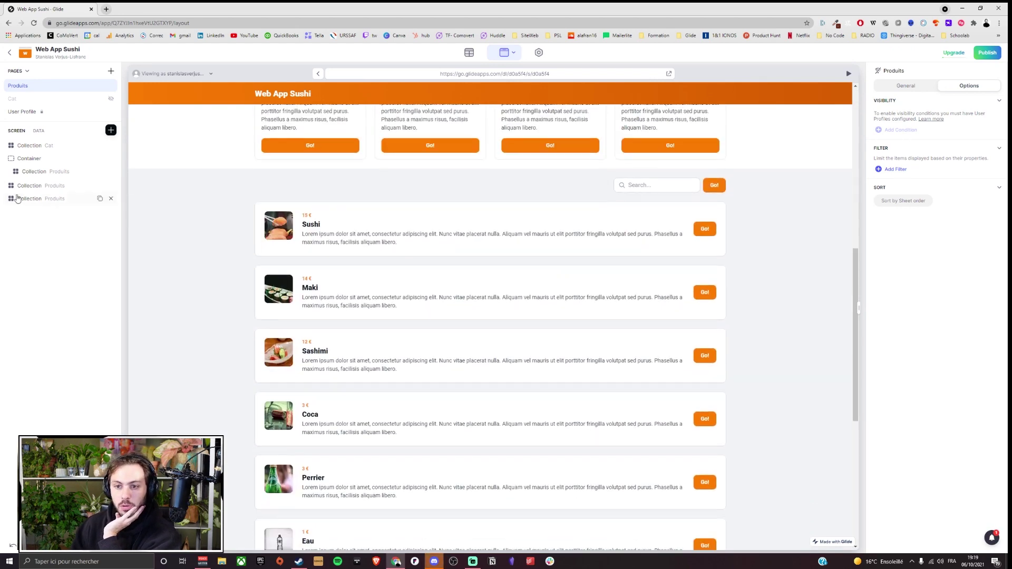
Look over the list-style Produits collection and set the cover-style Produits collection's size to Medium.
click(32, 187)
scroll(336, 305, down, 1)
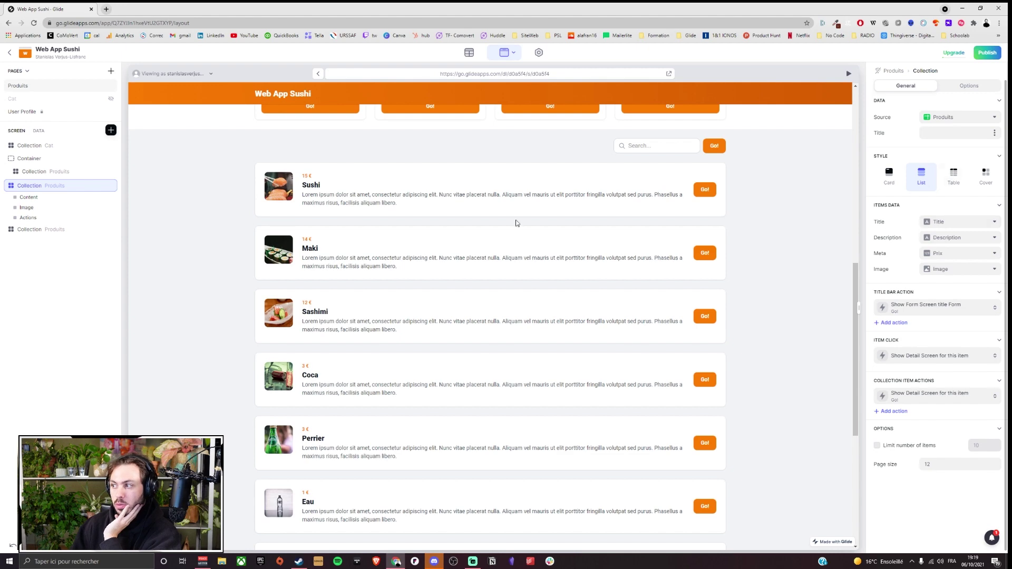
click(38, 229)
scroll(343, 266, down, 6)
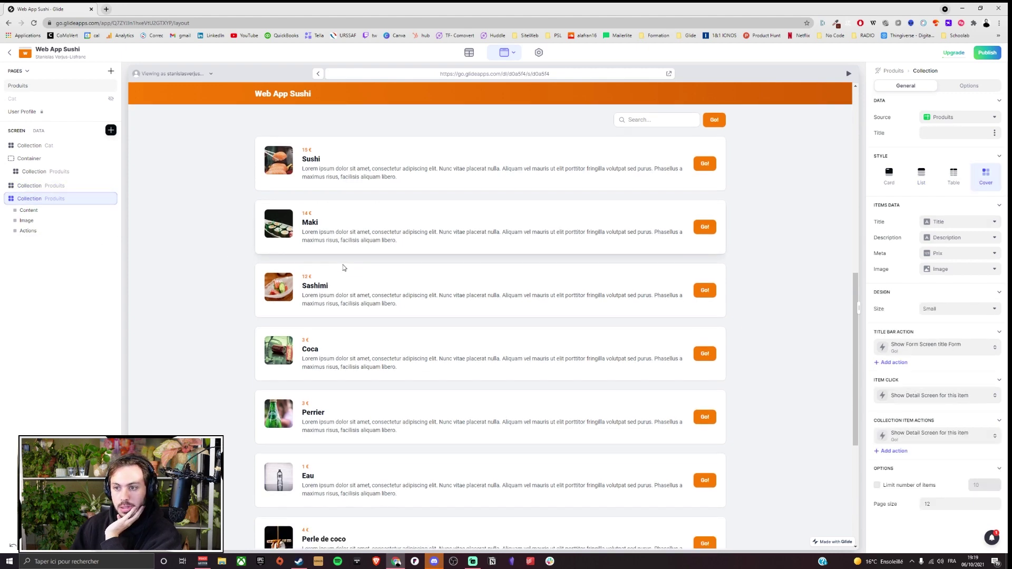
click(968, 309)
click(943, 340)
scroll(632, 492, down, 4)
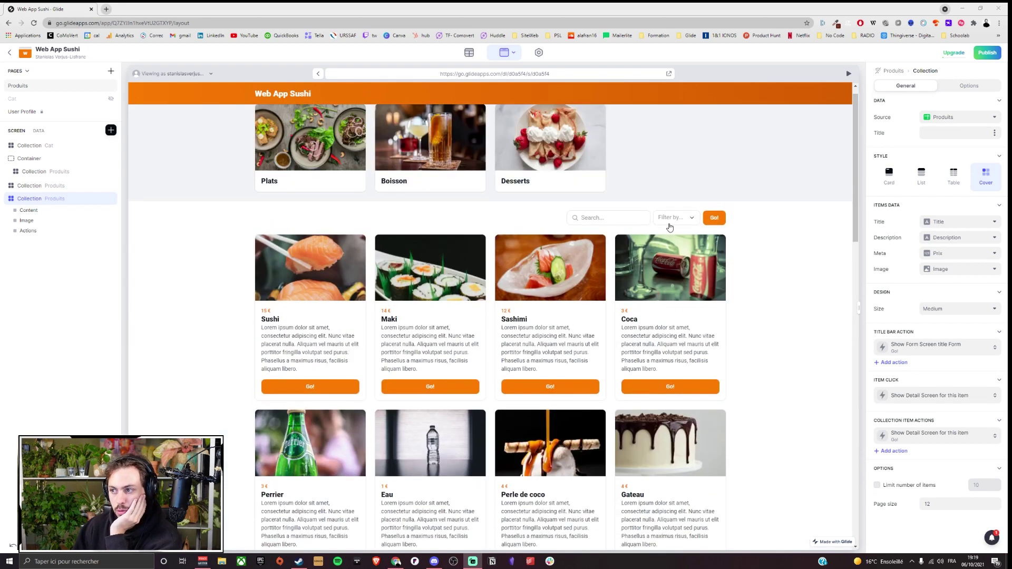
Check the product cards' category filter choices and review the App Info, Privacy and Sharing settings.
click(671, 224)
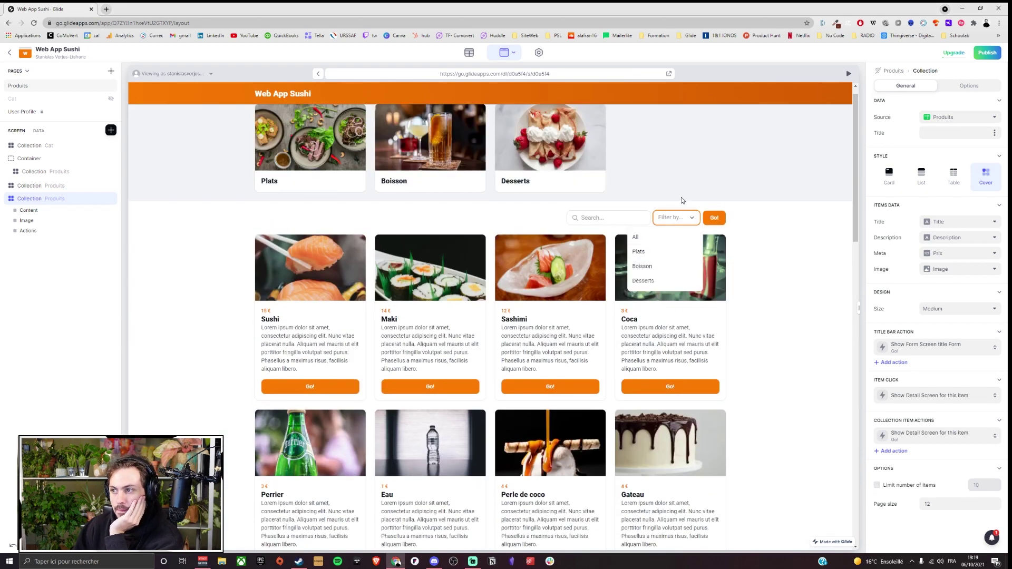
click(538, 52)
click(537, 53)
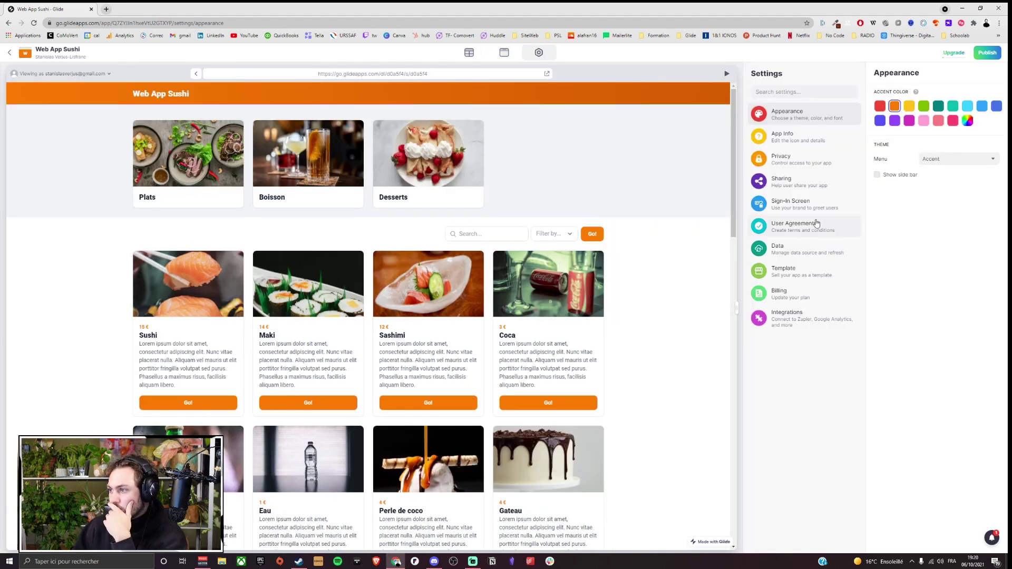
click(813, 139)
click(810, 158)
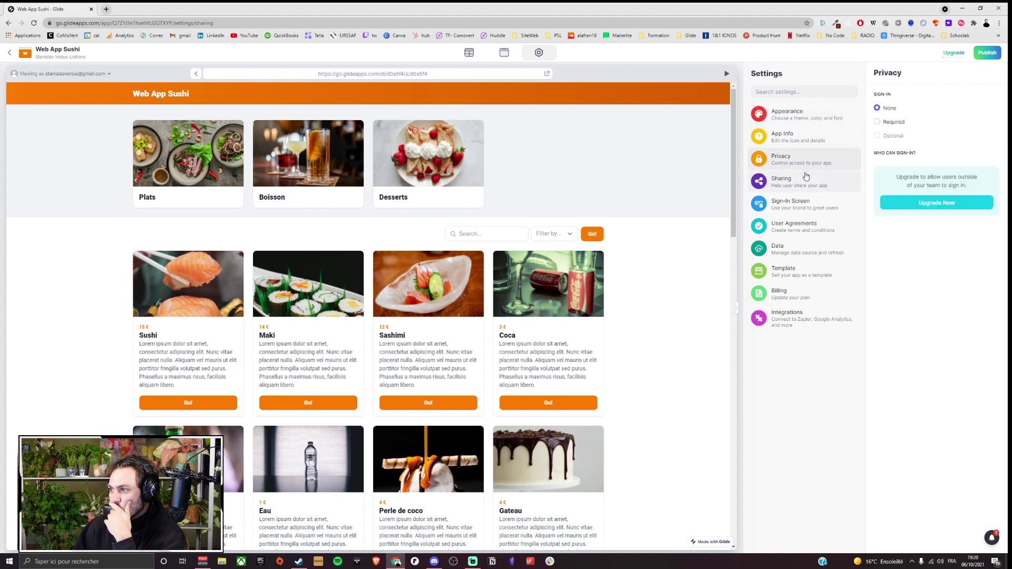
click(806, 181)
Show the side bar in the app's appearance settings and set the menu theme to Highlight.
click(799, 123)
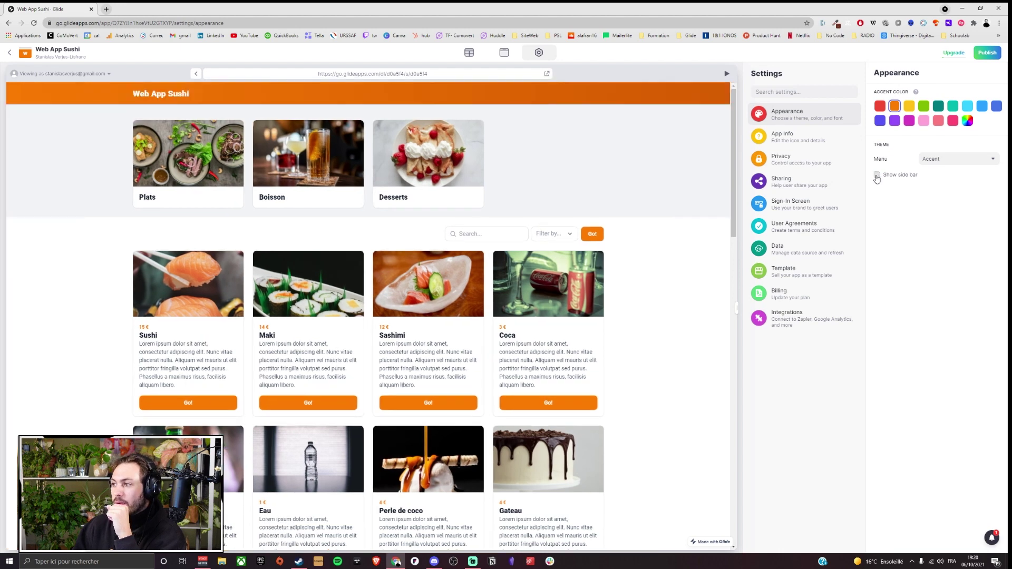
click(877, 176)
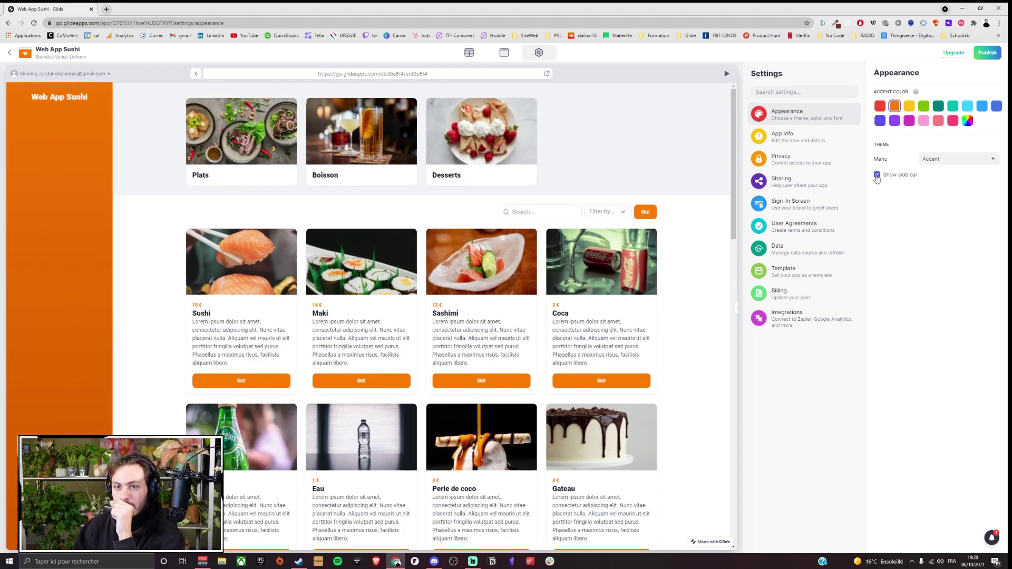
click(930, 160)
click(933, 162)
click(932, 160)
click(923, 185)
click(933, 161)
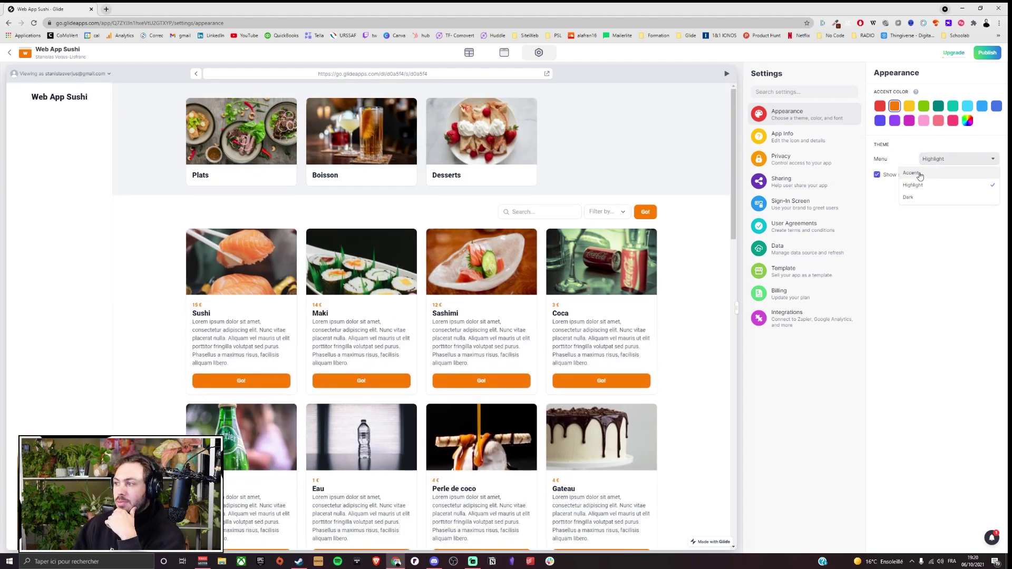
click(916, 188)
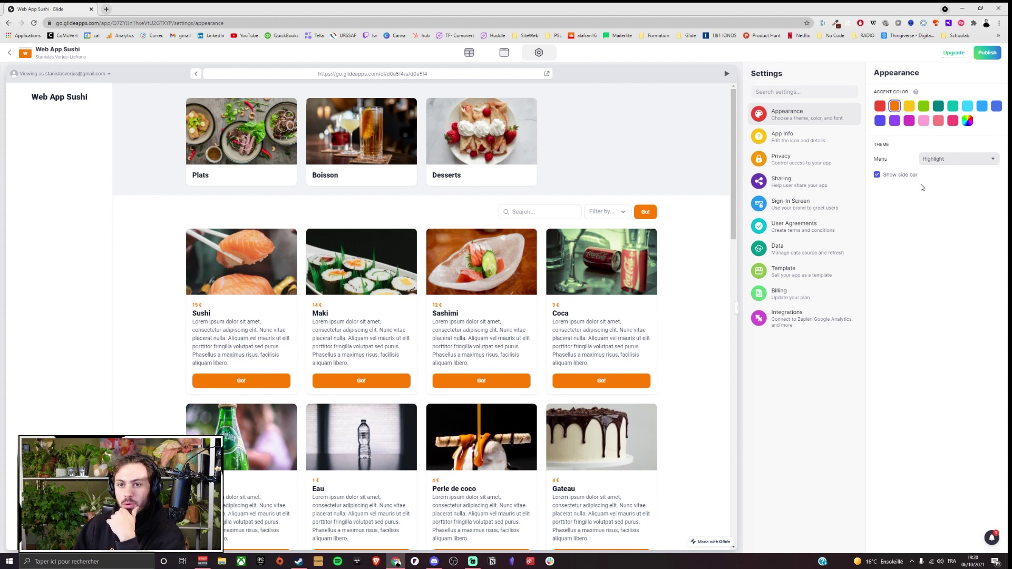
Keep the Highlight menu theme and change the app's accent color to light green.
click(963, 161)
click(928, 186)
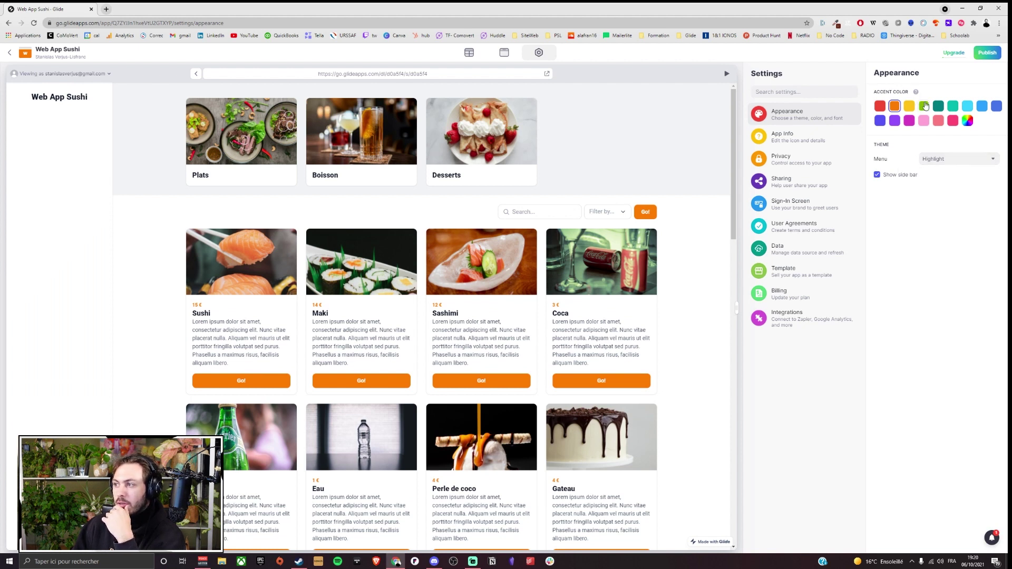
click(924, 106)
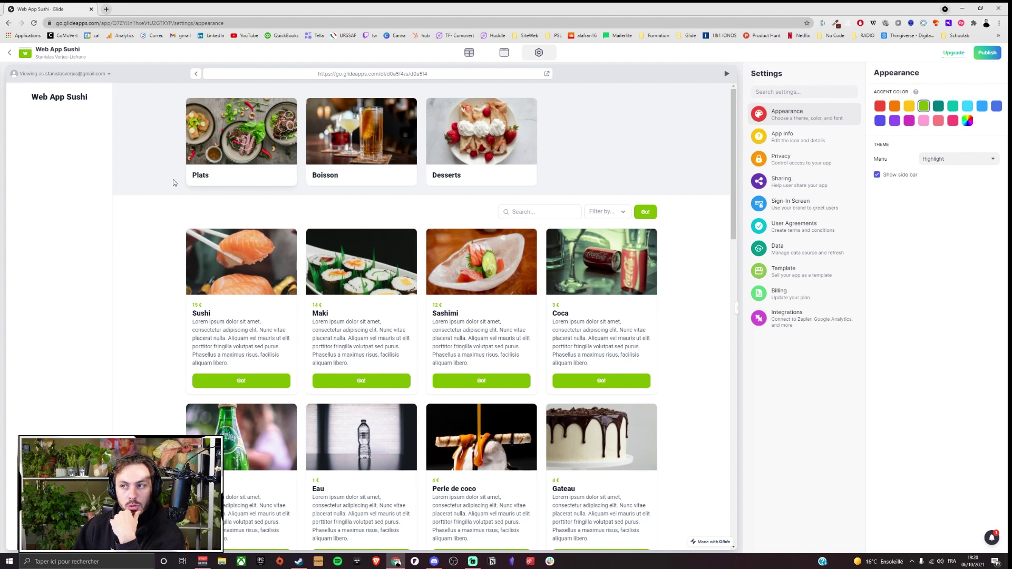
Make the Cat page visible in the app's menu and switch between Cat and Produits in the preview.
click(516, 52)
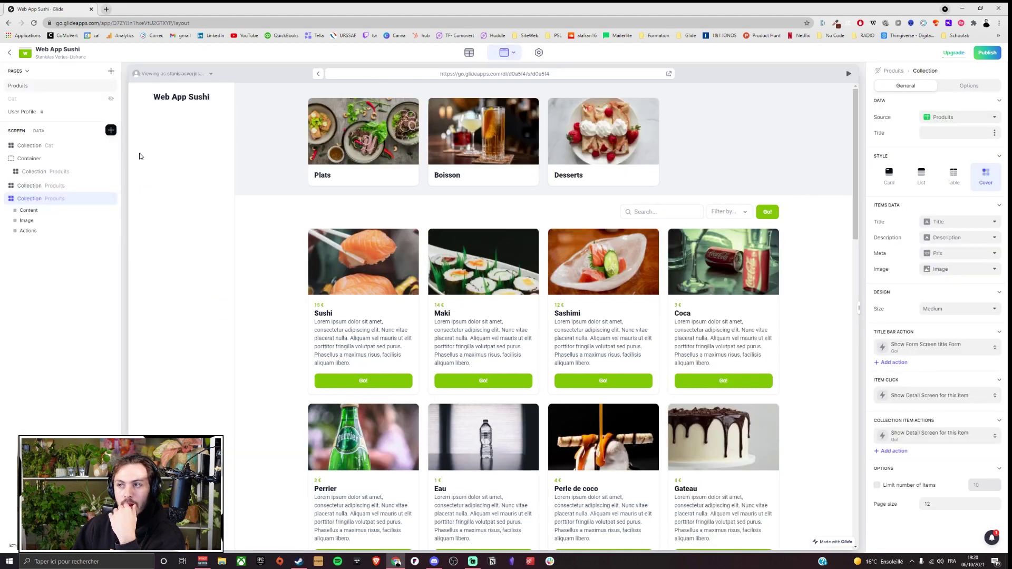
click(110, 98)
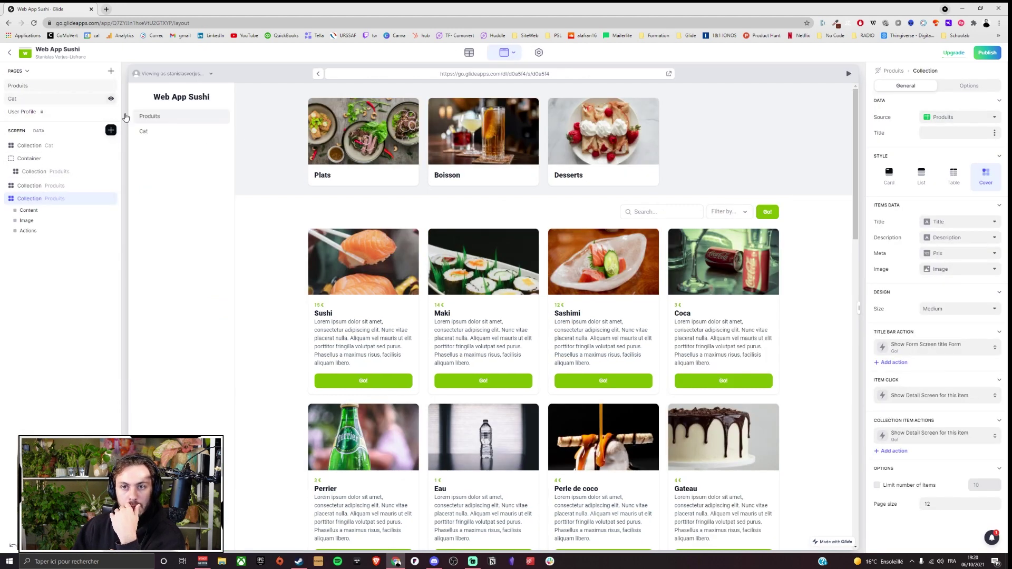
click(148, 133)
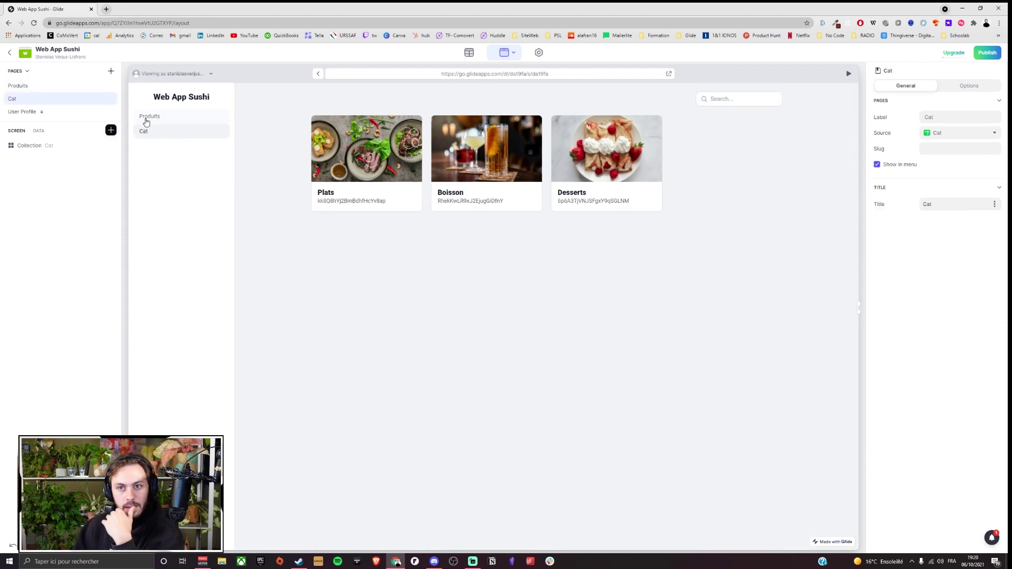
click(146, 121)
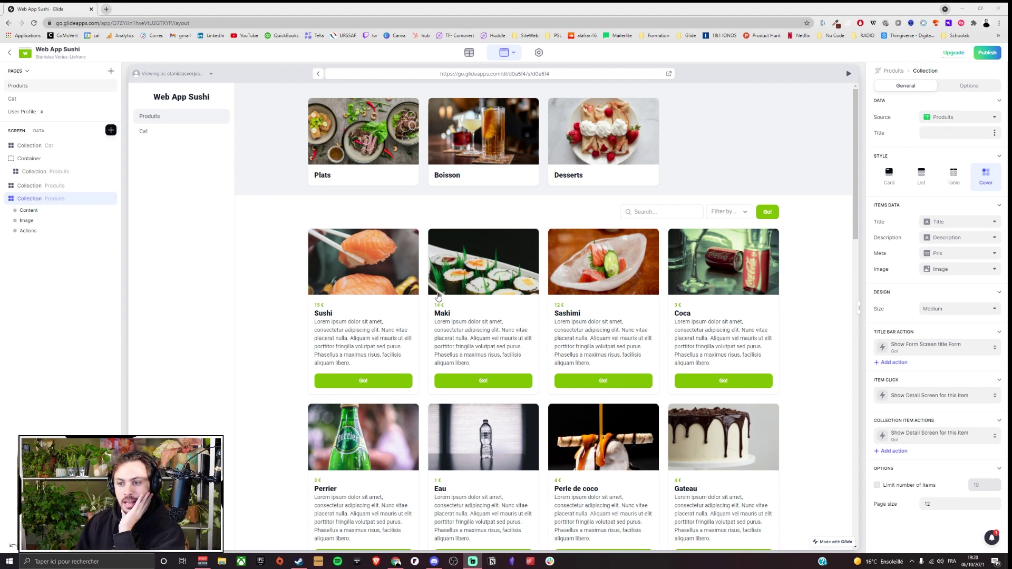
Delete the cover-style and list-style Produits collections below the container on the Produits page.
click(40, 203)
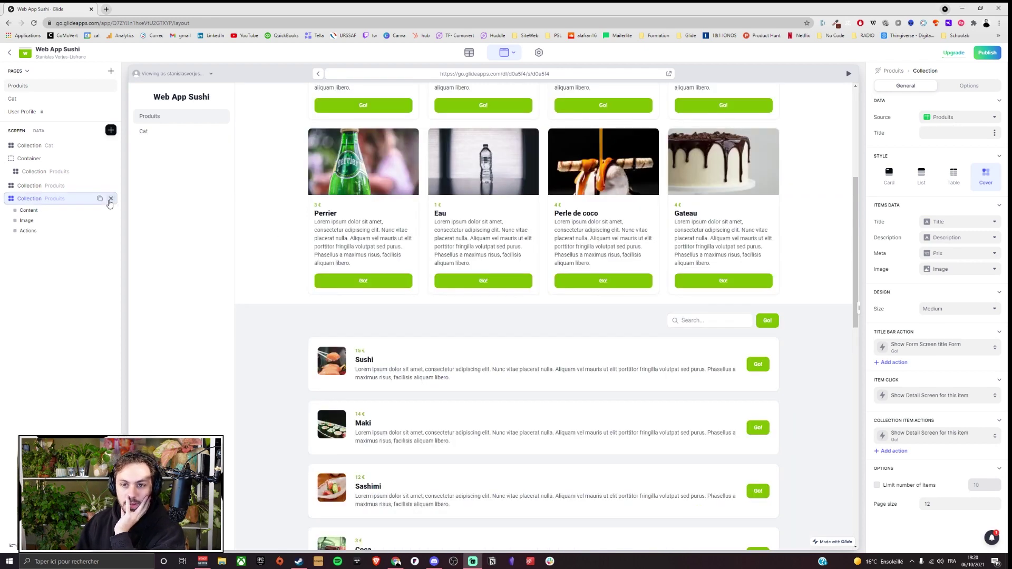
click(110, 198)
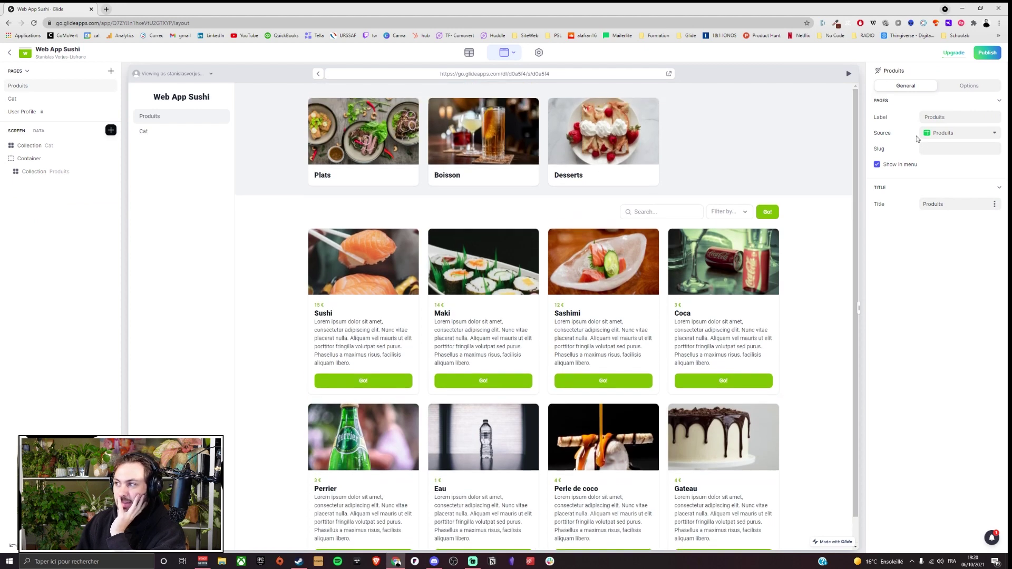
Review the page's upgrade plans, highlight the Pro Page plan, and close the plan overview.
click(957, 55)
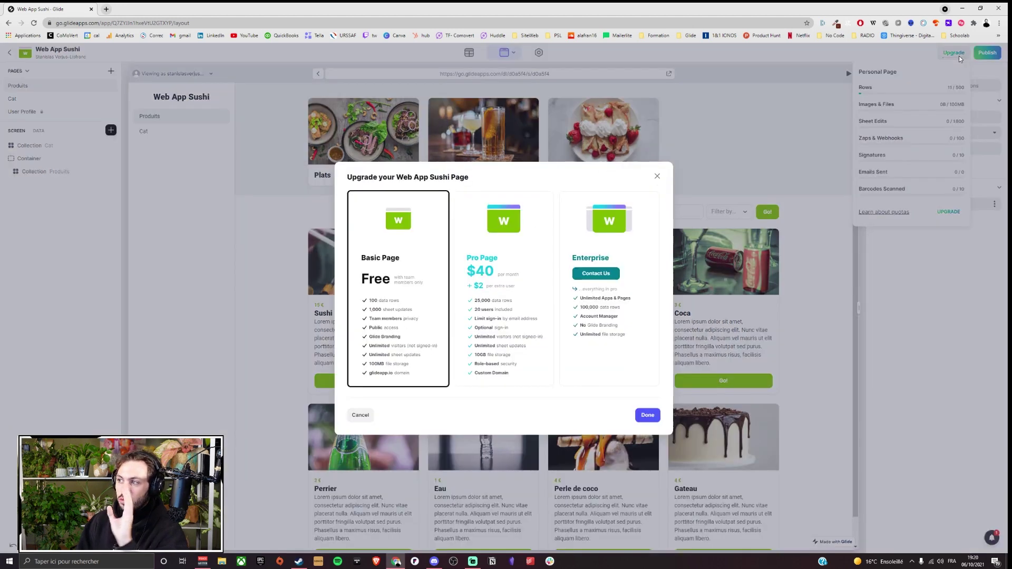
click(497, 207)
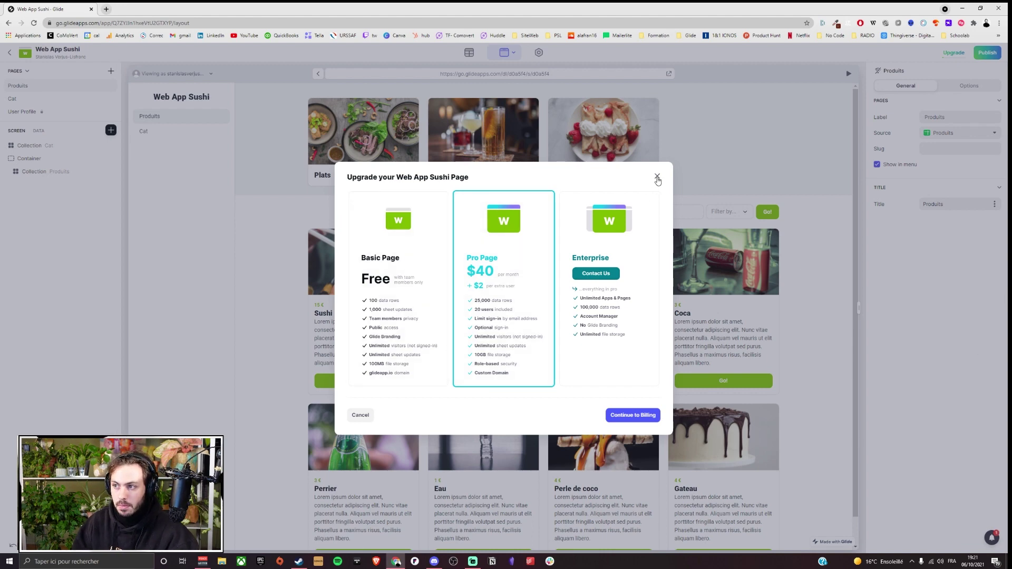
click(657, 176)
Publish the app and enter "twitch" as its glide.page link name.
click(995, 54)
click(538, 369)
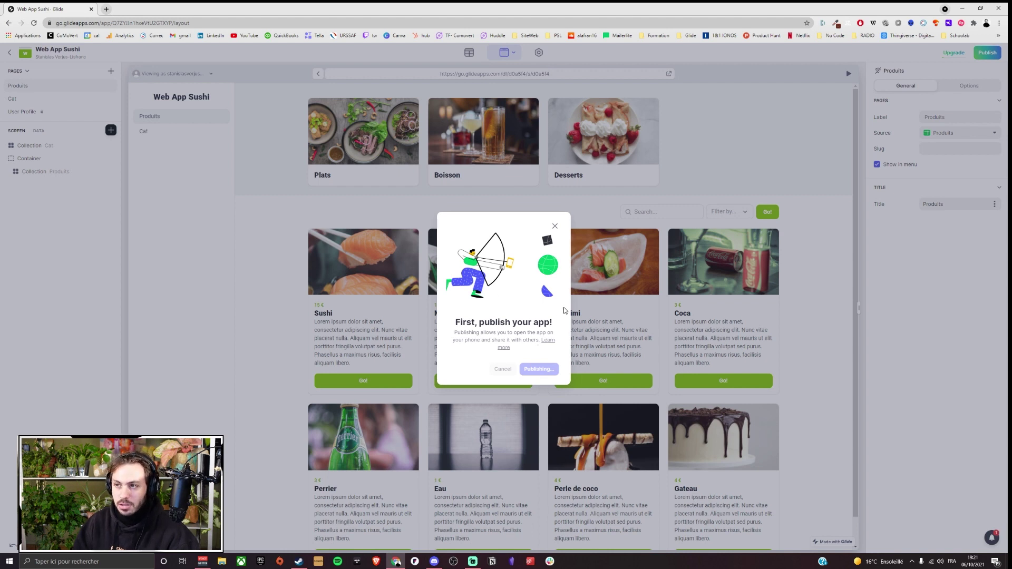
drag(499, 240, 437, 245)
text(twitch)
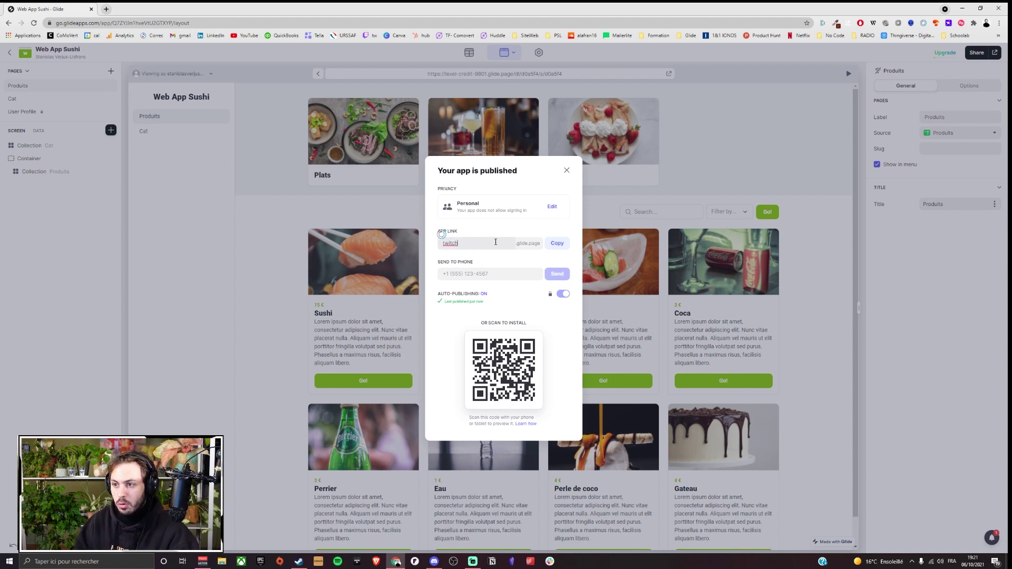
Replace the published app's link name with the owner's first name in lowercase and copy the link.
drag(435, 245, 496, 242)
text(Stan)
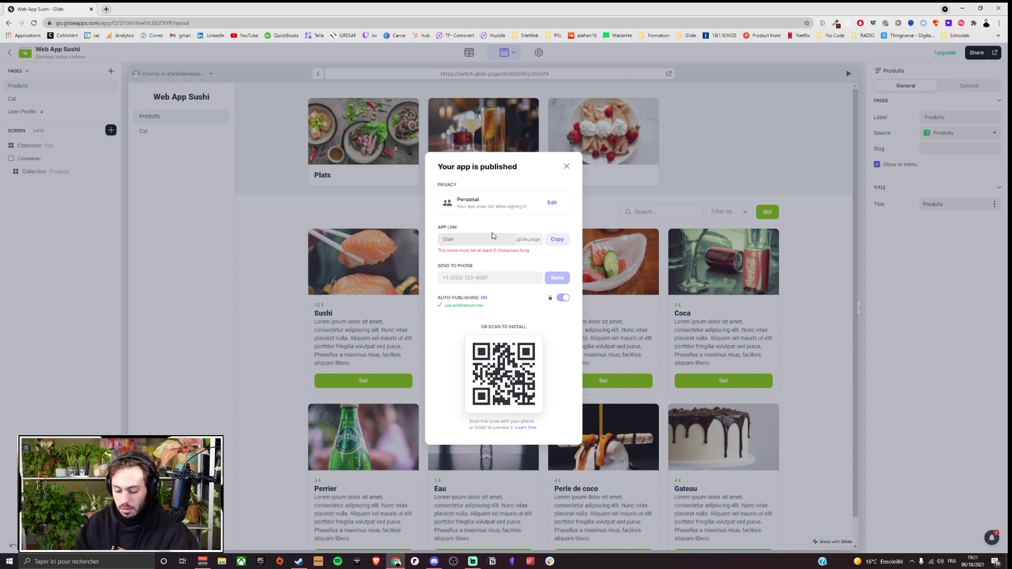
text(islas)
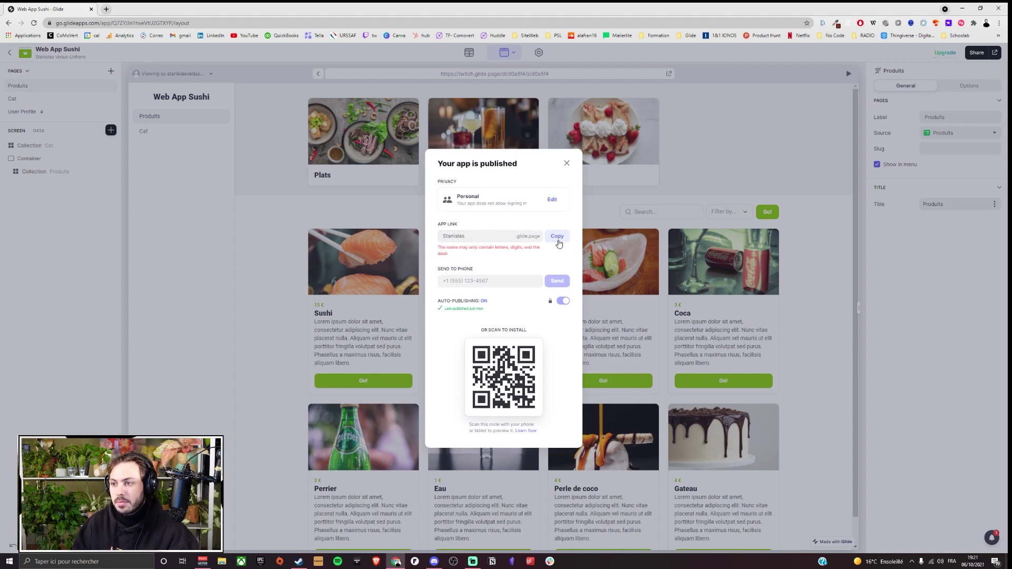
drag(514, 236, 379, 241)
text(stani)
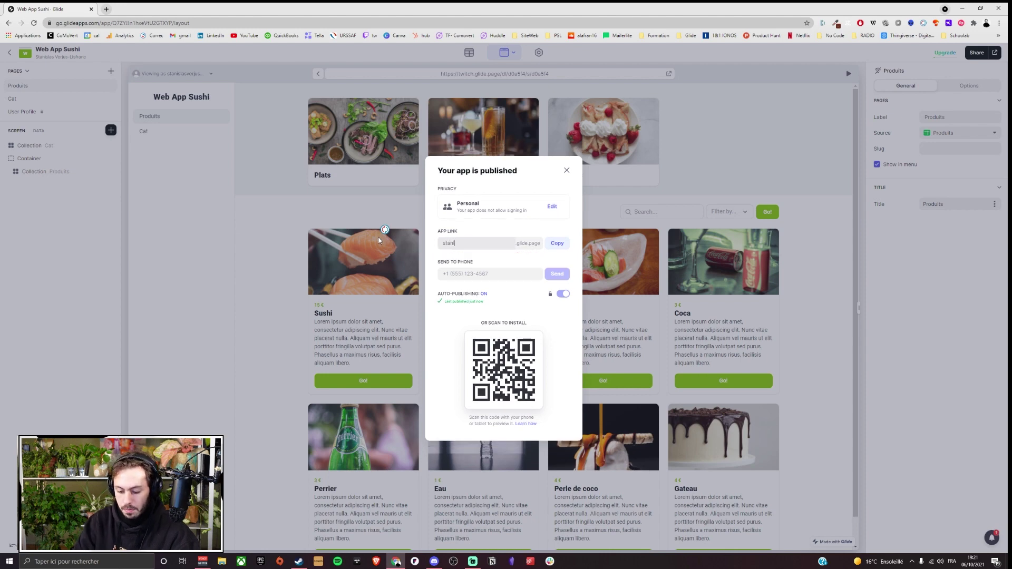
text(slas)
click(560, 244)
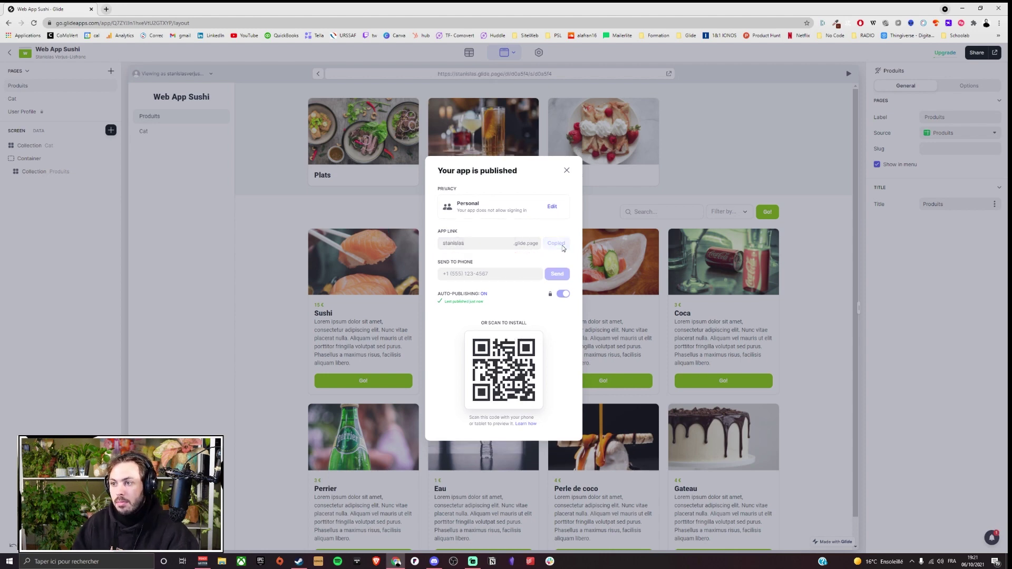
Open the published app from the copied link in a new browser tab and view the Maki product's details.
click(106, 9)
key(ctrl+v)
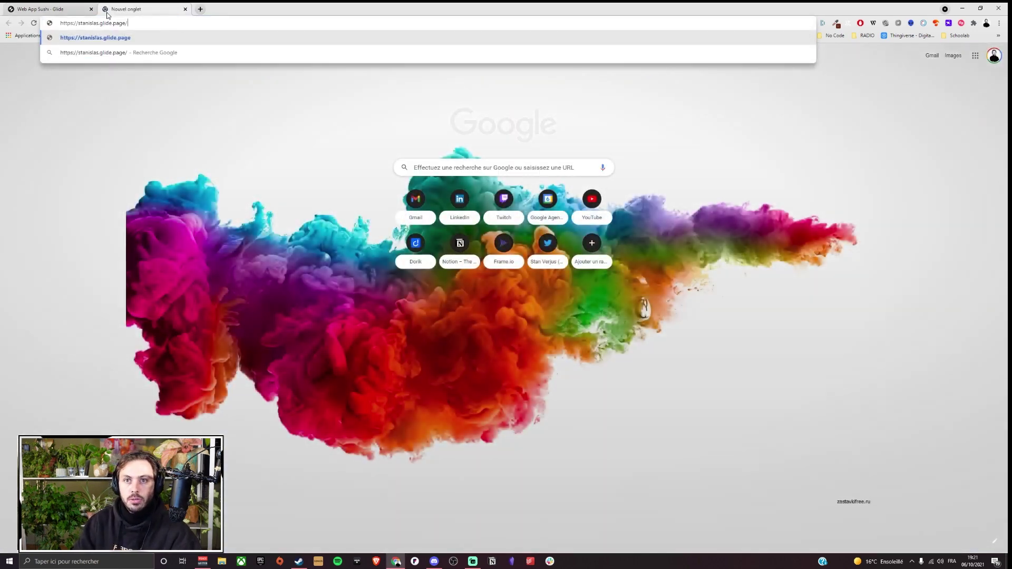
key(Return)
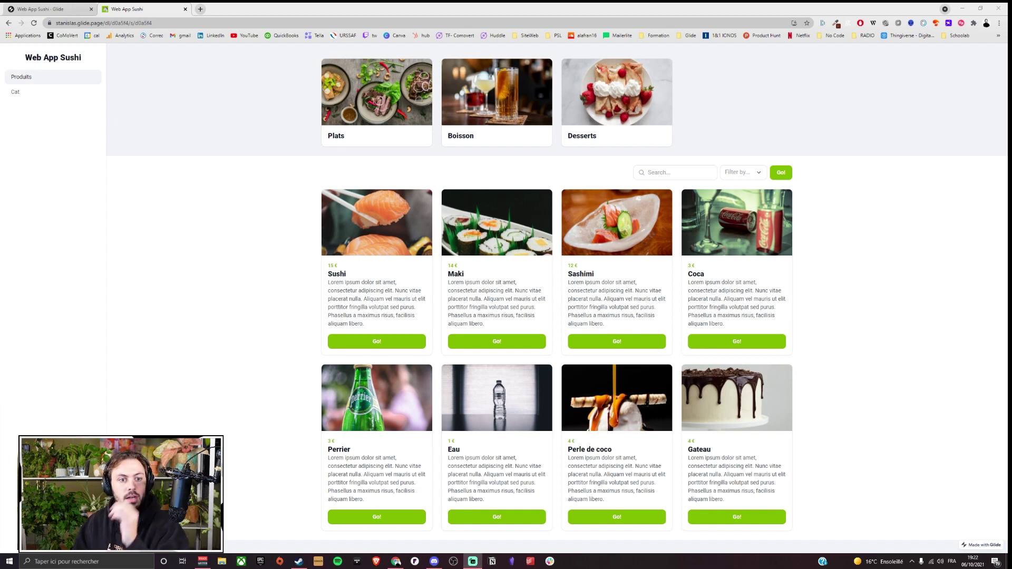
click(506, 336)
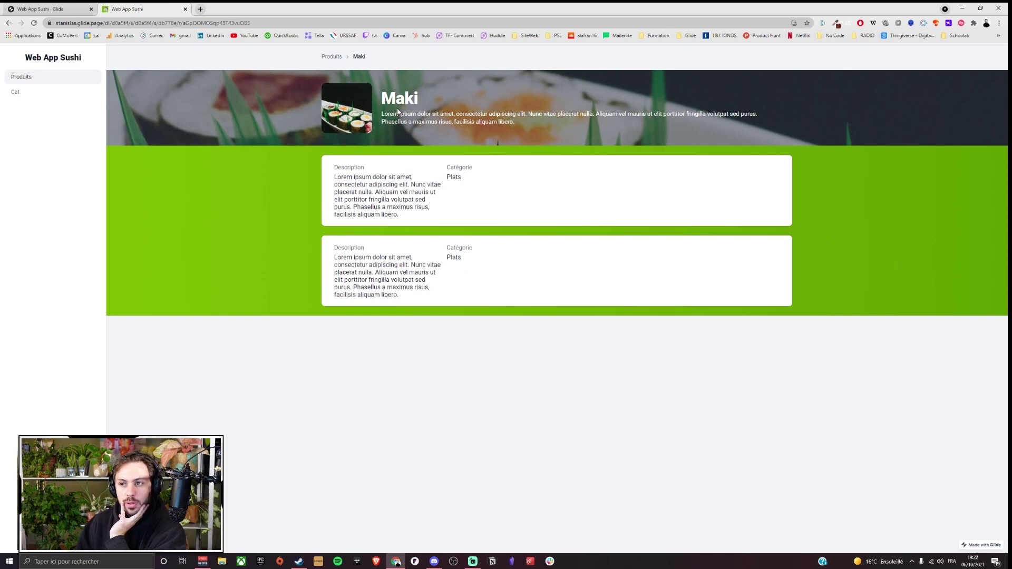
Return to the Glide editor, close the publishing dialog, and review the Basic and Pro Page upgrade plans.
click(42, 9)
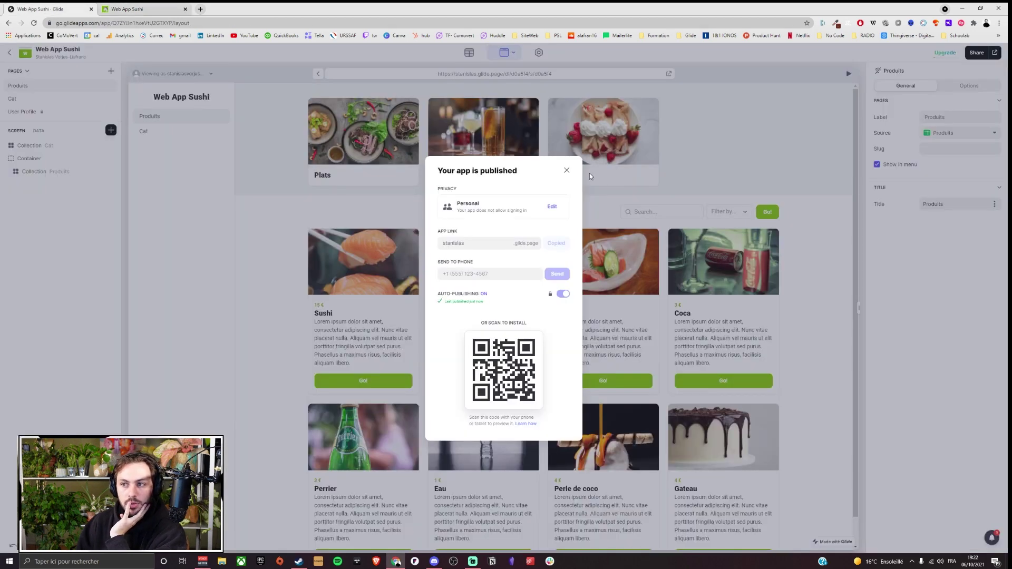
click(566, 171)
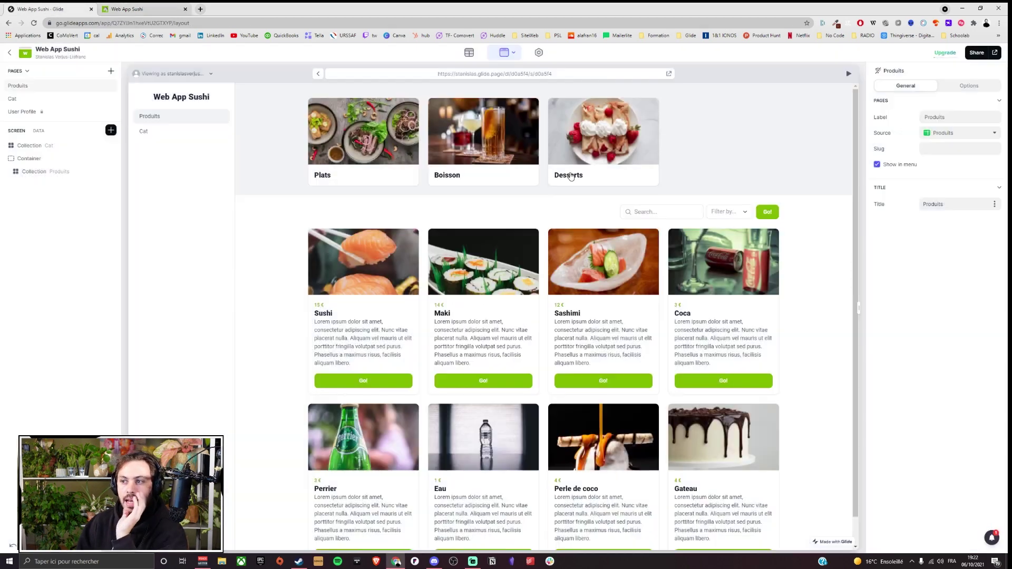
click(946, 53)
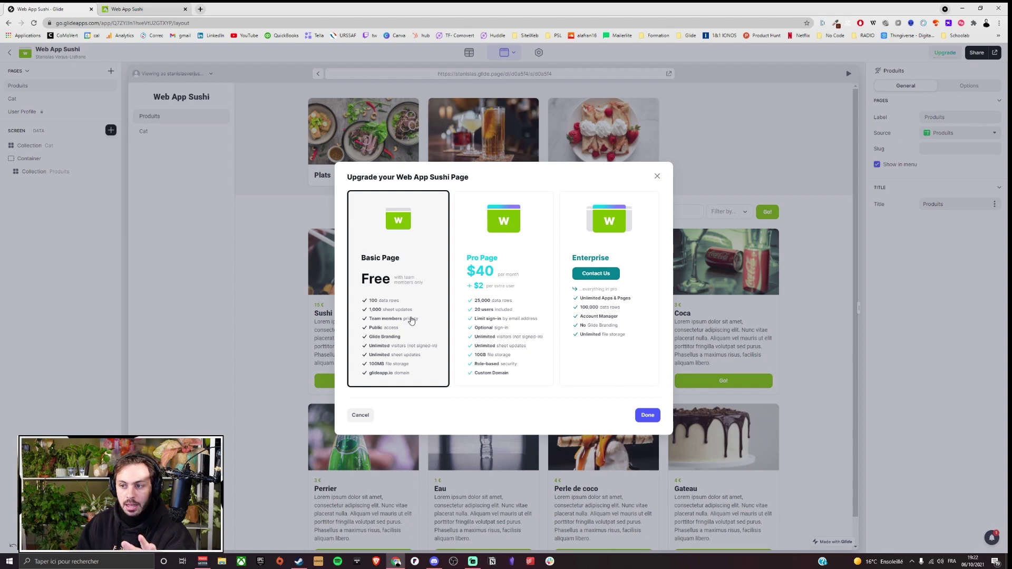
click(490, 309)
Return to the published app and load its root glide.page address without the product path.
click(160, 5)
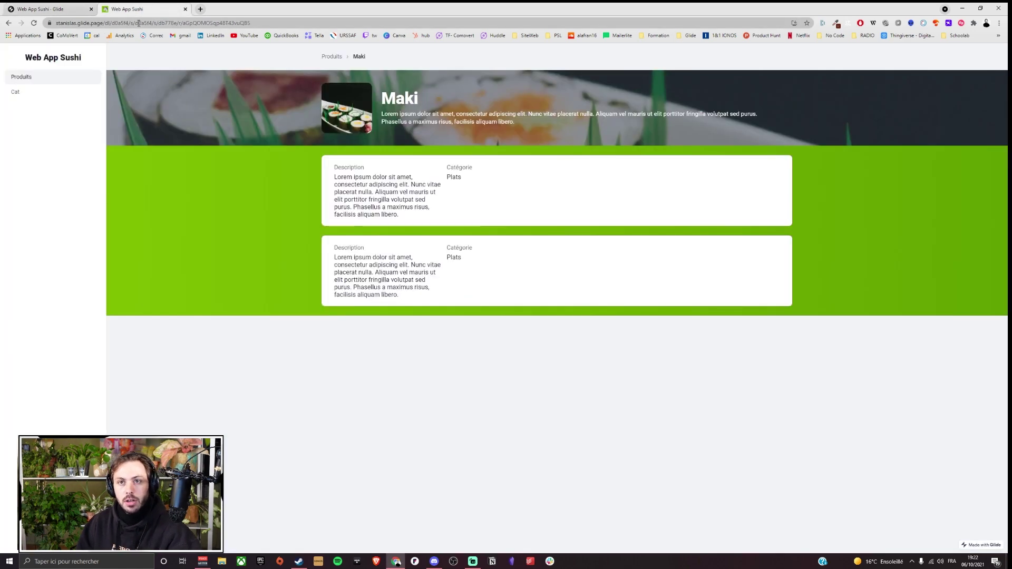
drag(108, 23, 349, 24)
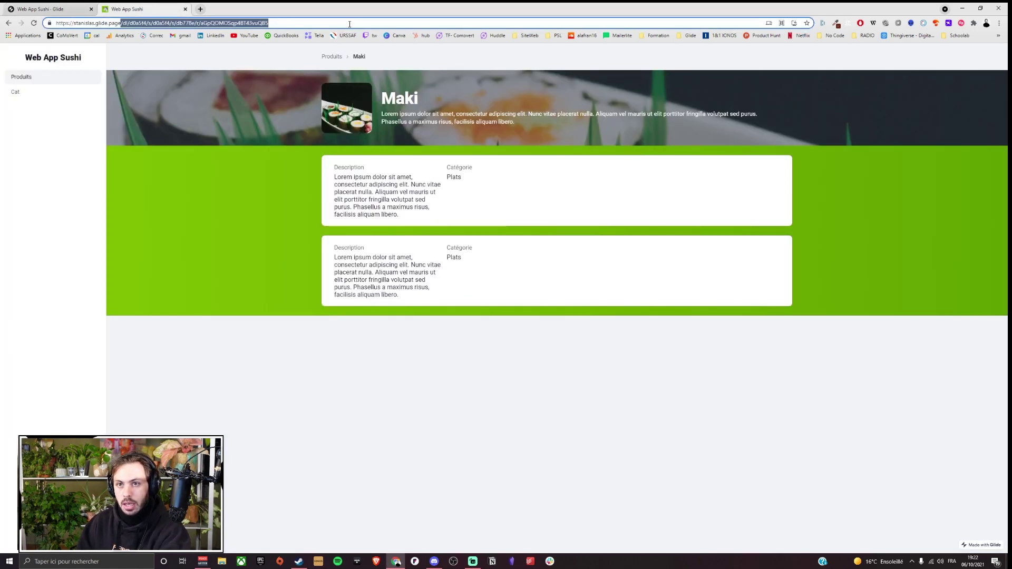
key(BackSpace)
key(Return)
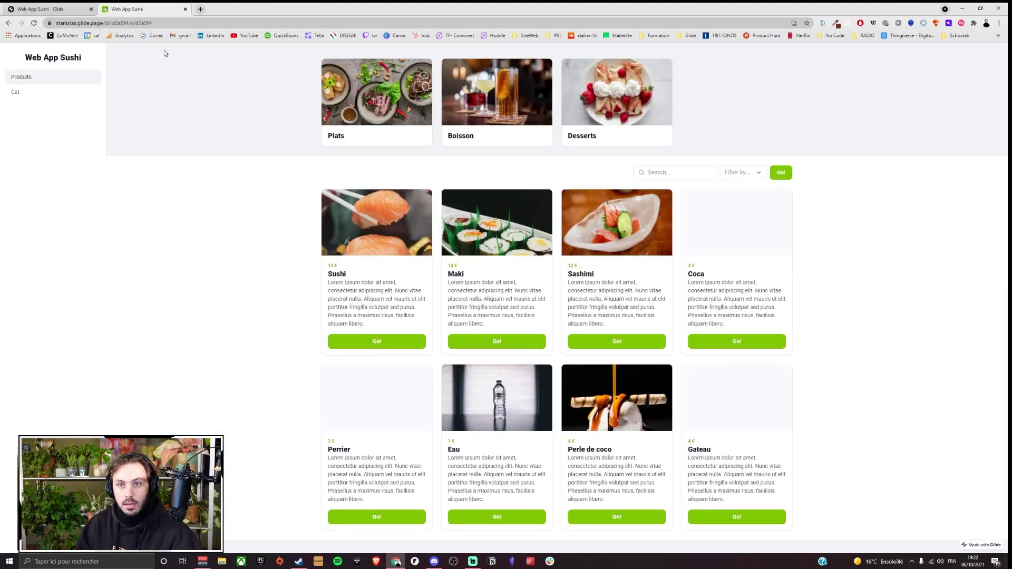
View the Boisson category, the Produits page and the Cat page in the published app, then close its browser tab.
click(502, 111)
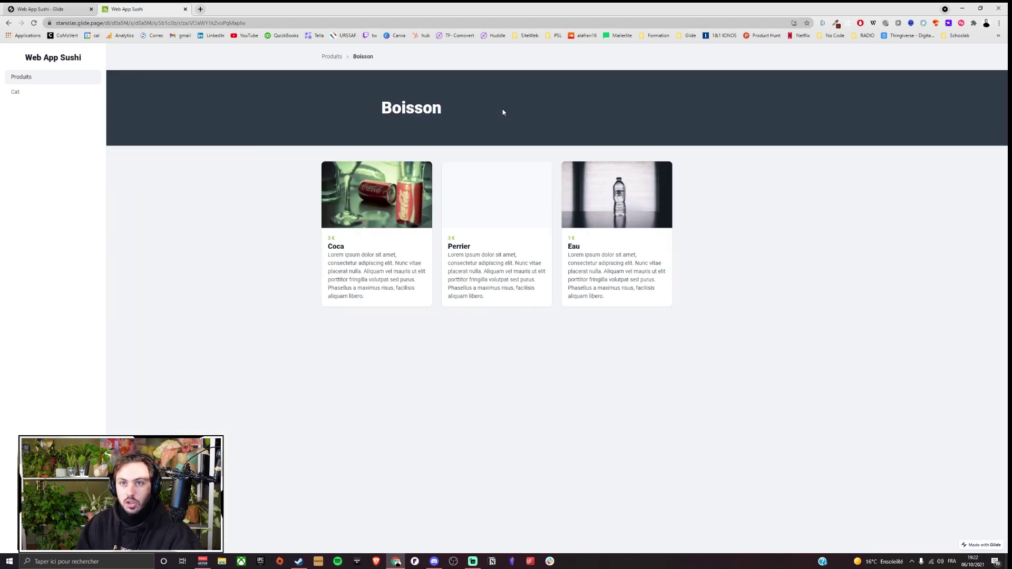
click(292, 23)
click(292, 23)
drag(292, 23, 55, 58)
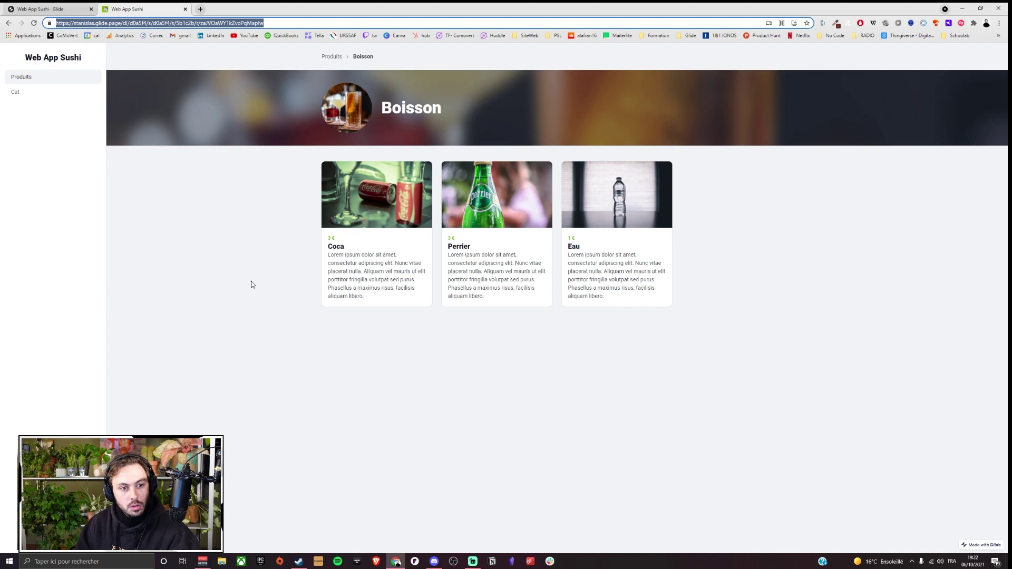
click(330, 57)
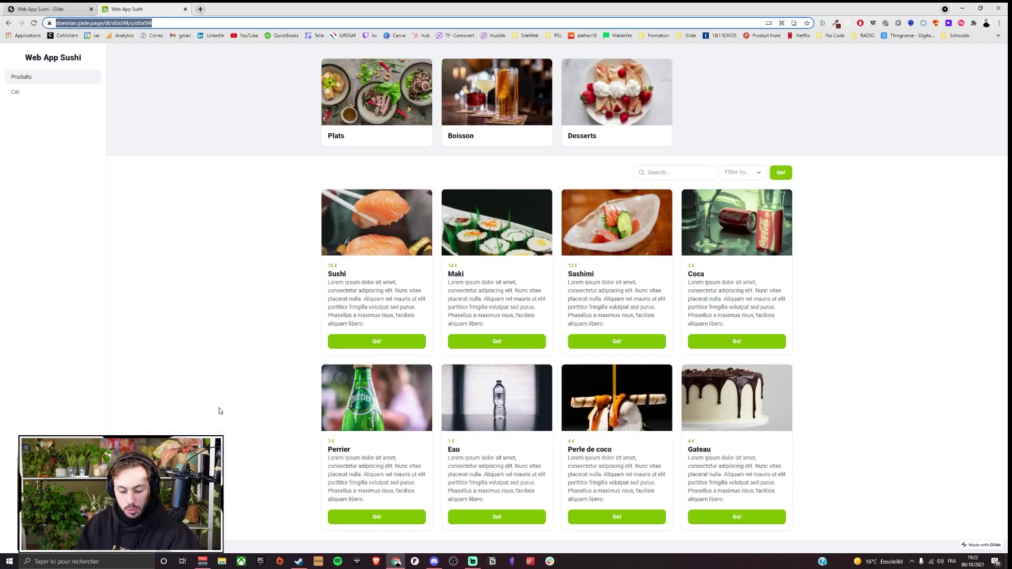
key(alt+Tab)
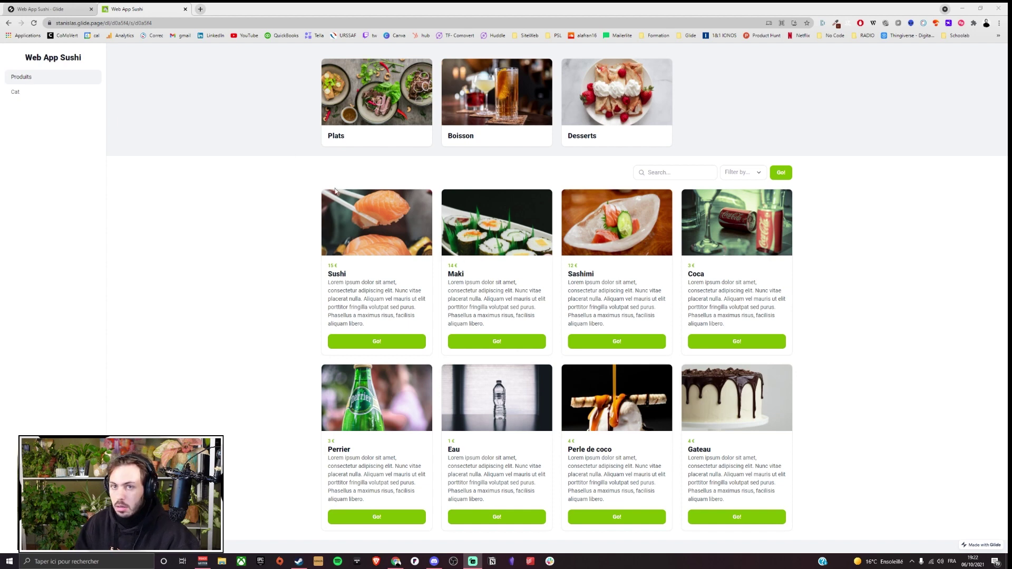
click(39, 92)
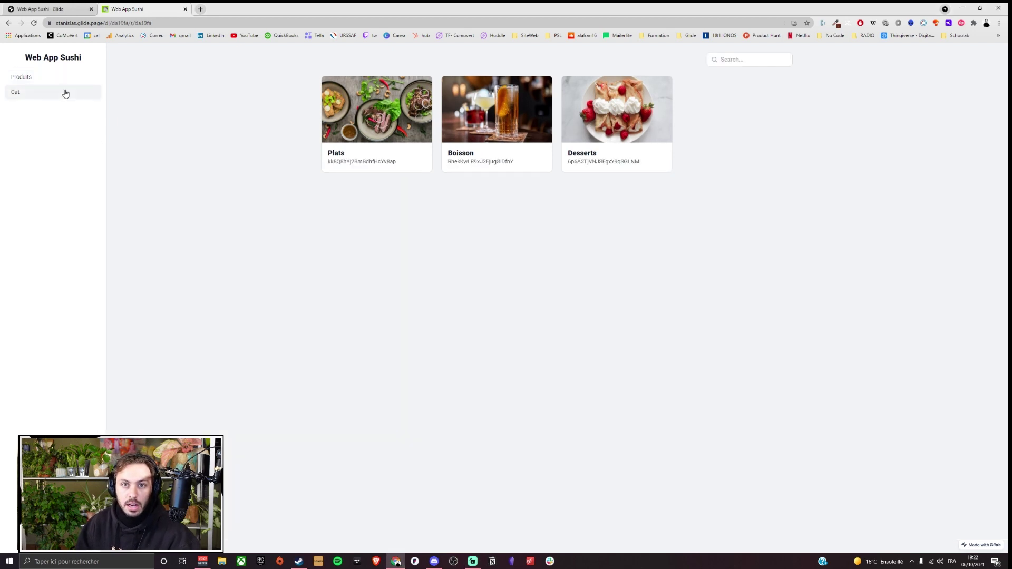
click(185, 9)
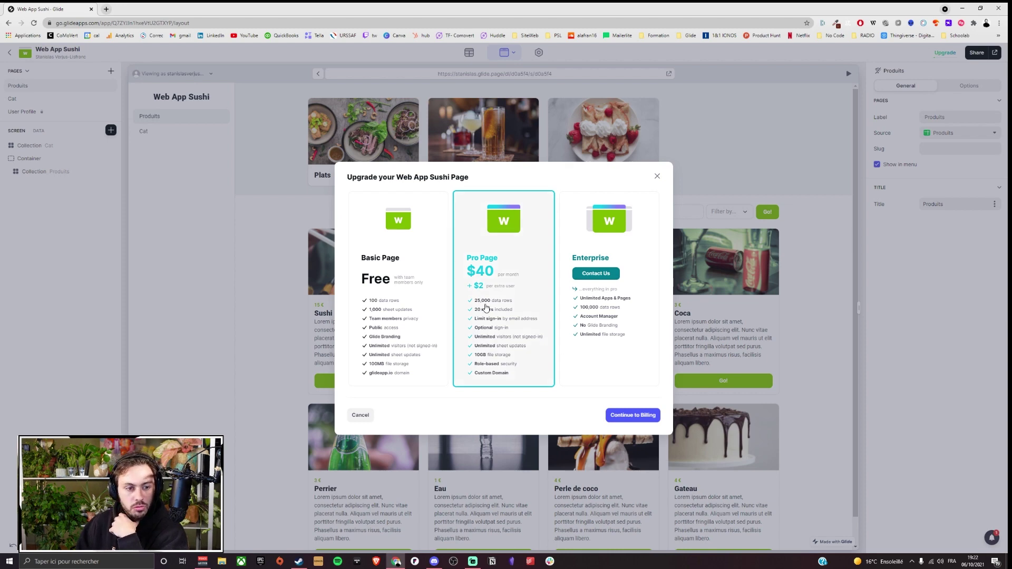
Close the upgrade dialog, turn off the app's side bar in the appearance settings, and hide the Cat page from the menu.
click(658, 177)
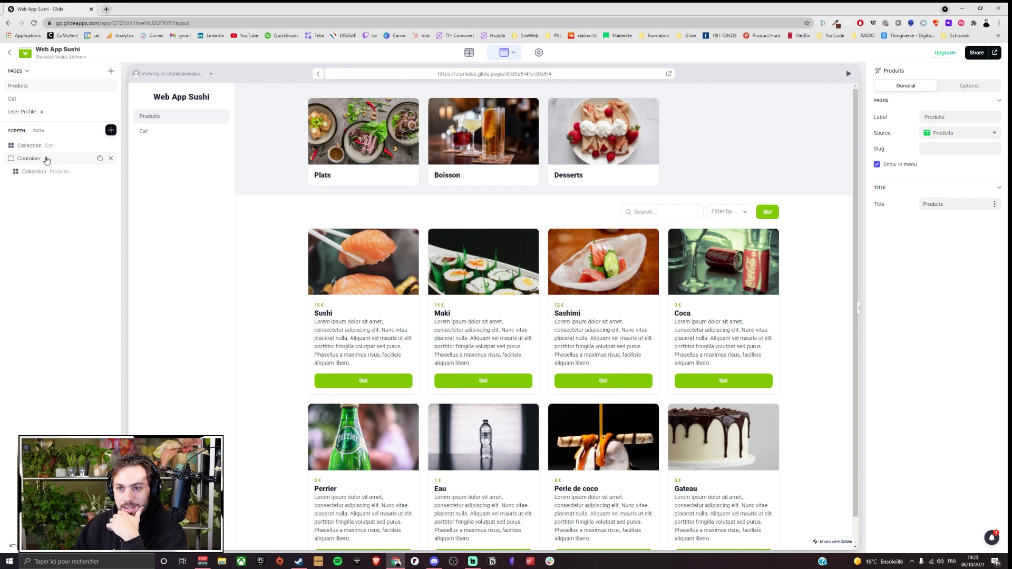
click(539, 53)
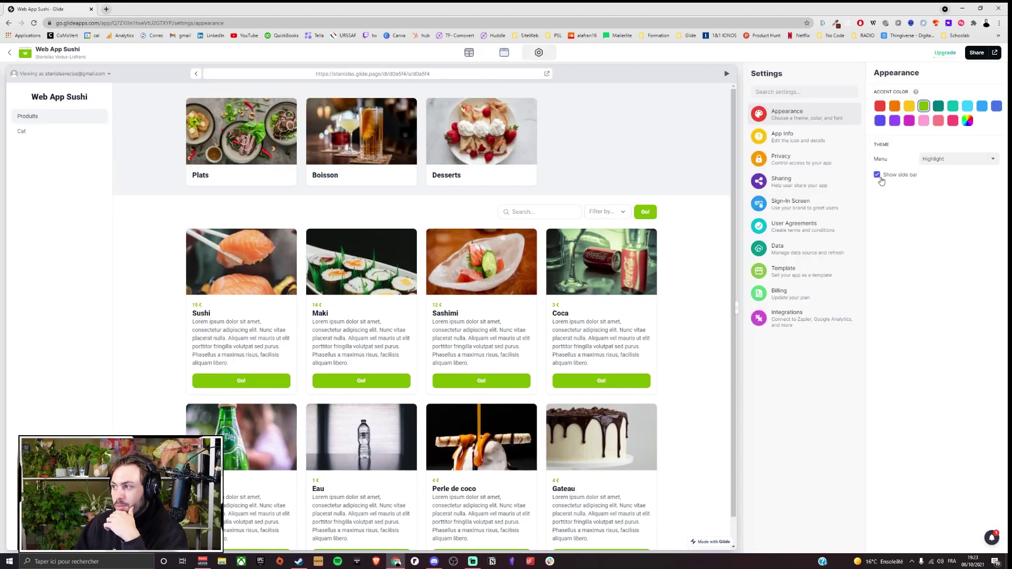
click(878, 176)
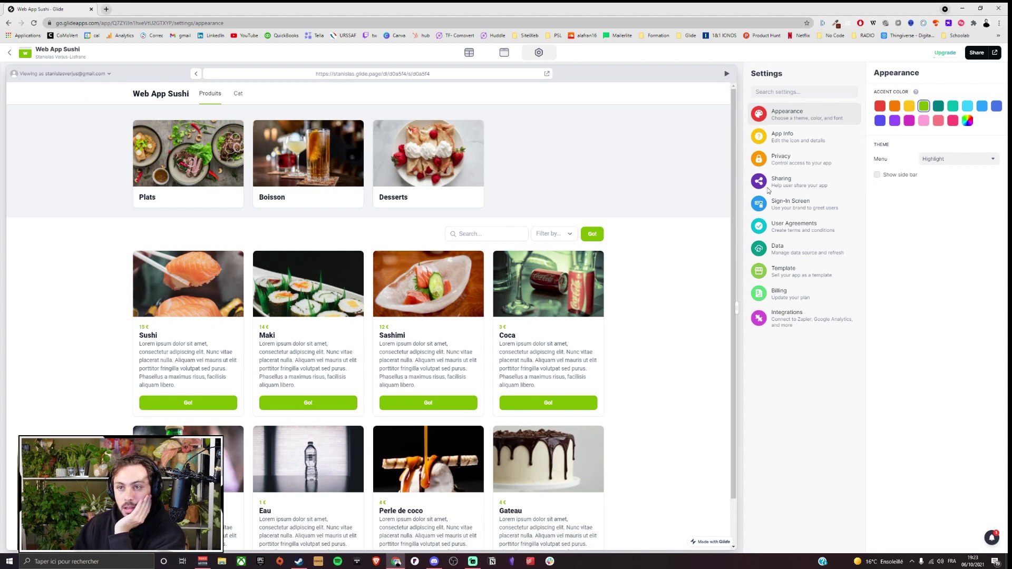
click(503, 55)
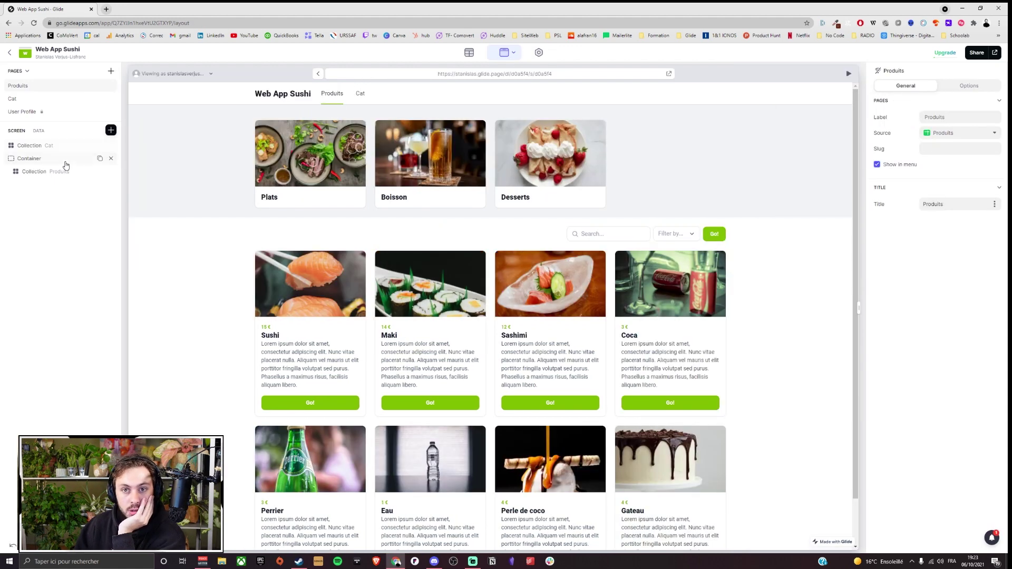
click(111, 98)
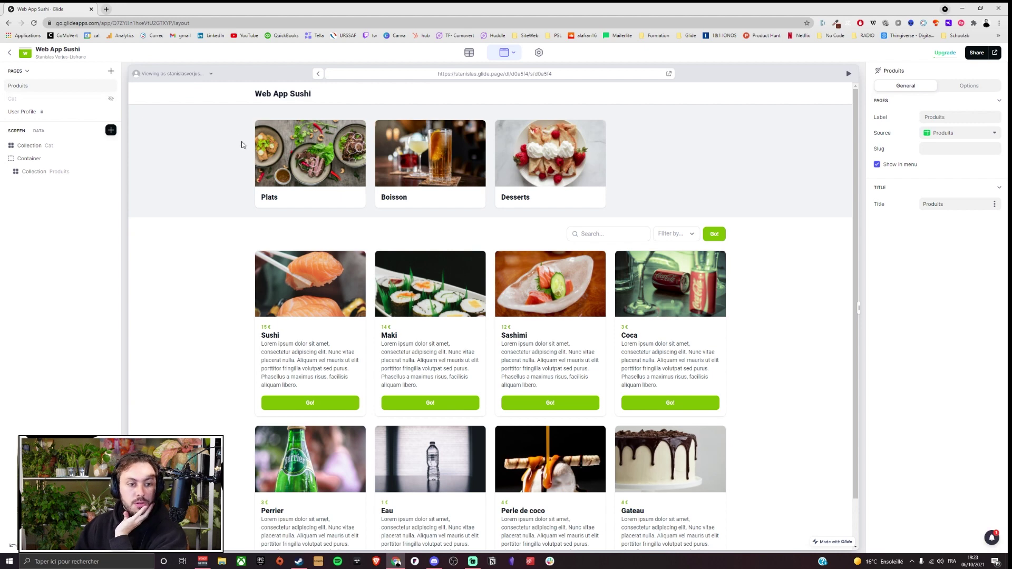
Open the upgrade plans for Web App Sushi and compare the Pro Page plan with the Basic Page plan.
click(945, 52)
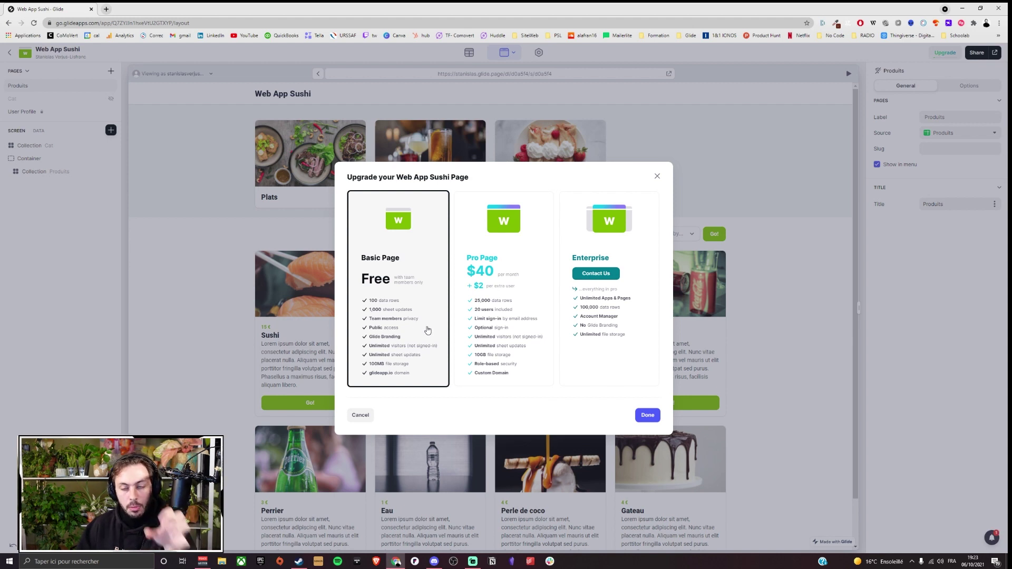
click(503, 330)
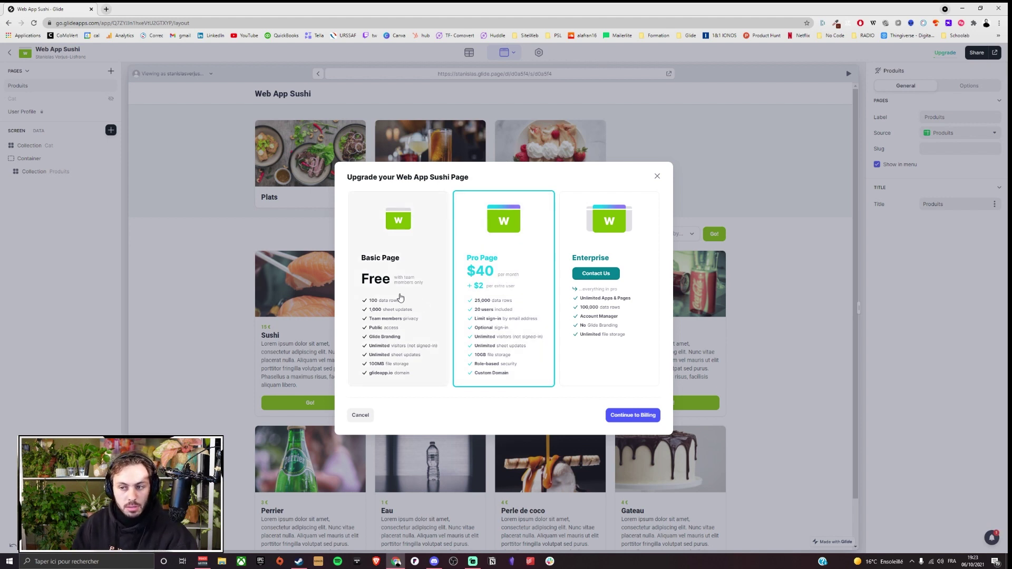
click(400, 274)
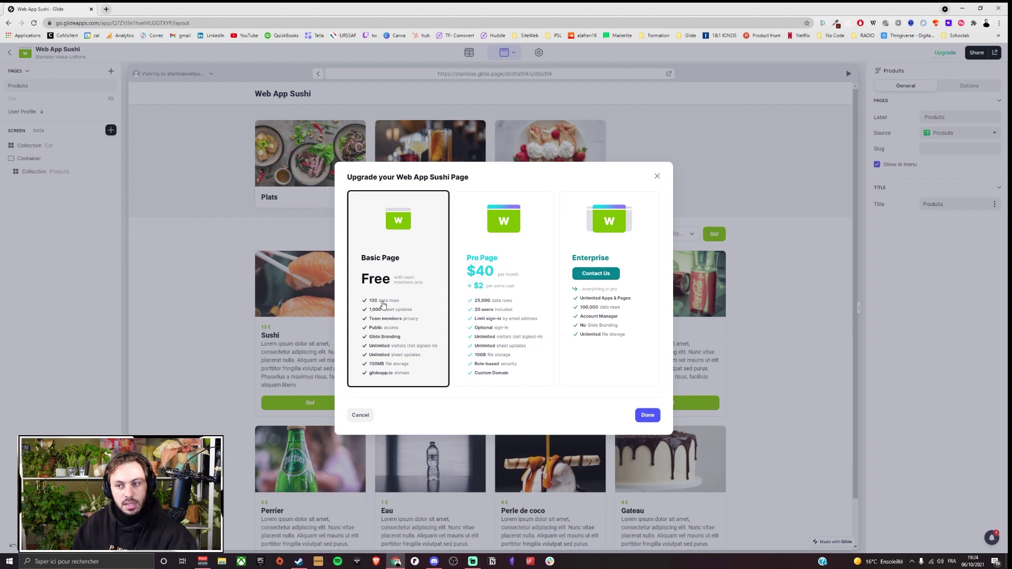
Open the Glide website in a new browser tab, review its monthly app pricing plans, and close the tab.
click(108, 8)
text(glid)
key(Return)
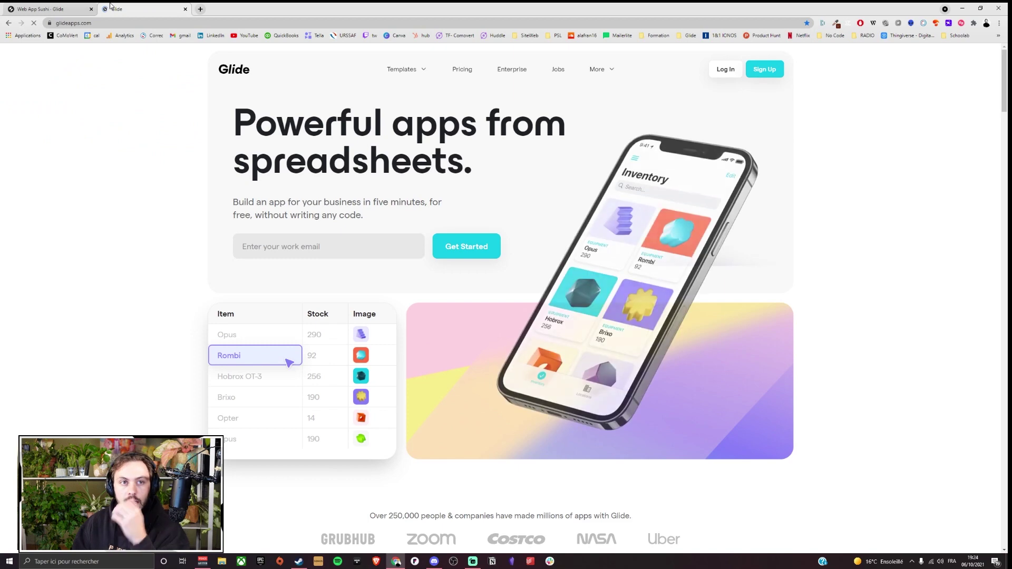
click(463, 69)
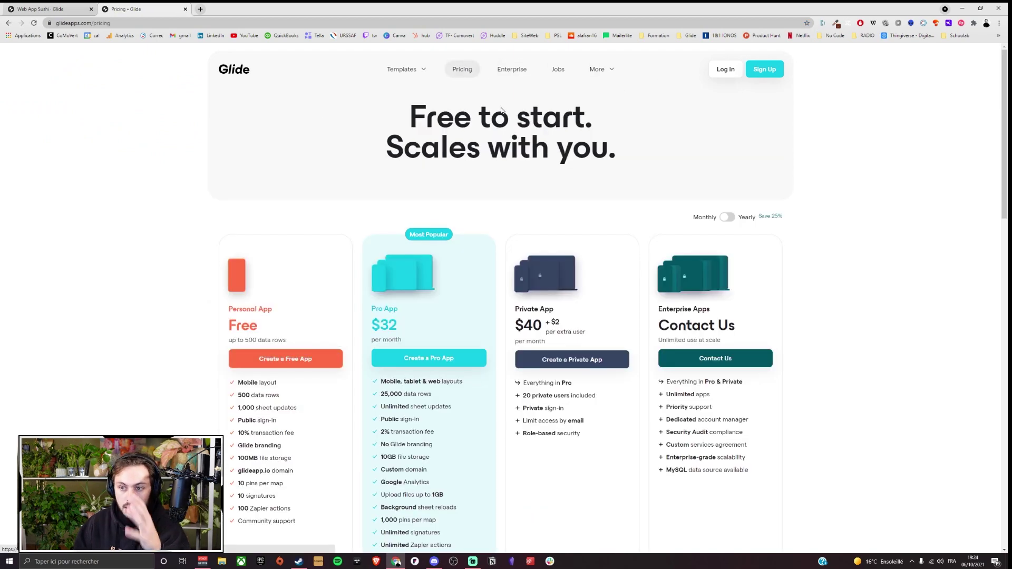
scroll(653, 211, down, 4)
scroll(657, 208, up, 3)
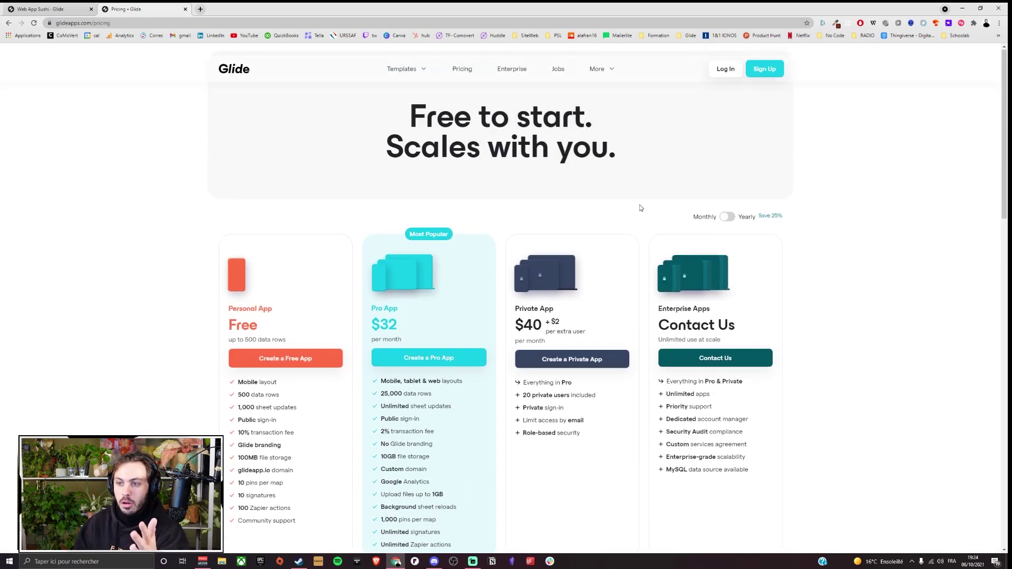
click(185, 9)
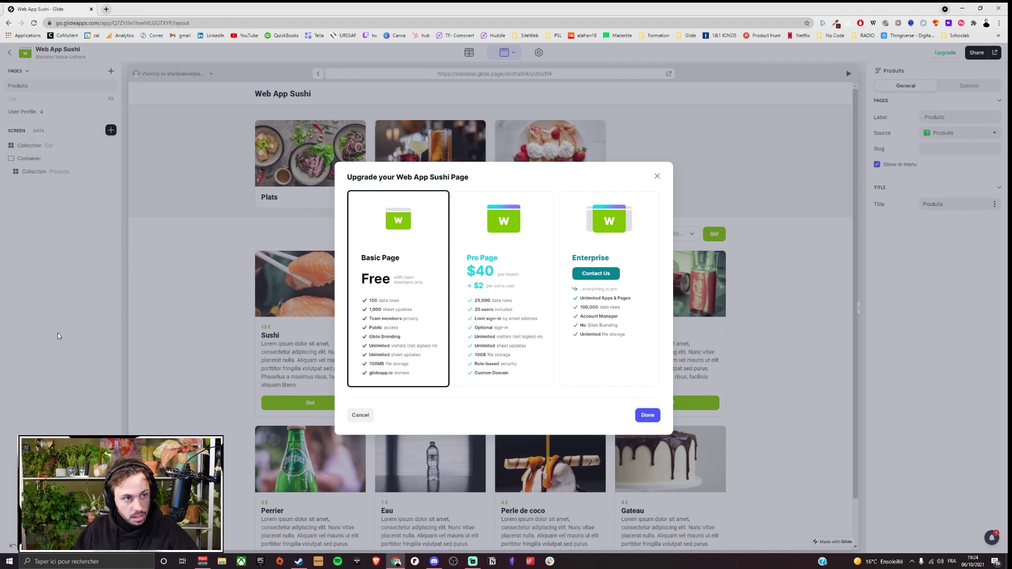
Capture a screenshot of the upgrade plans dialog, save the image, and close the Photos viewer.
click(434, 562)
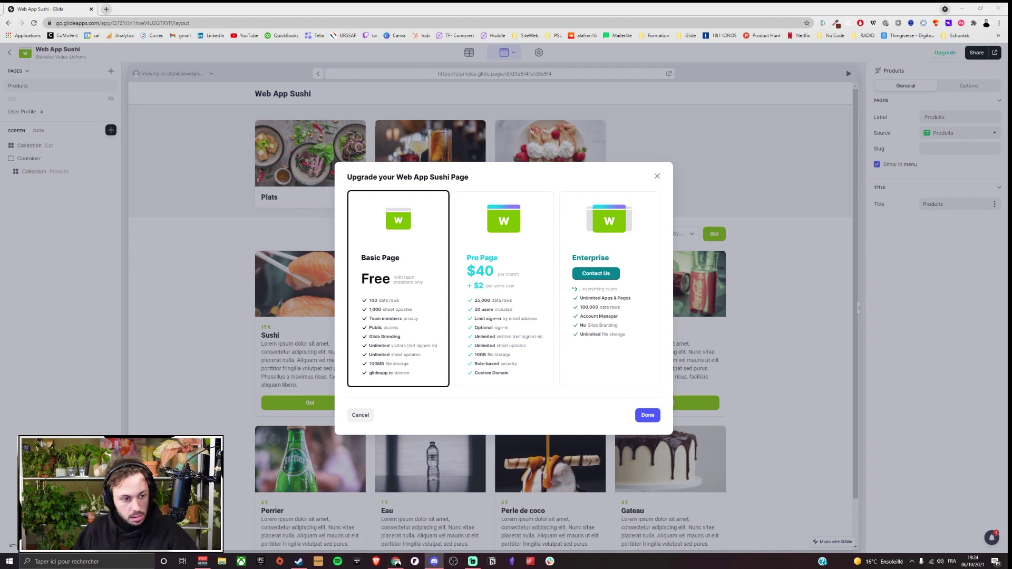
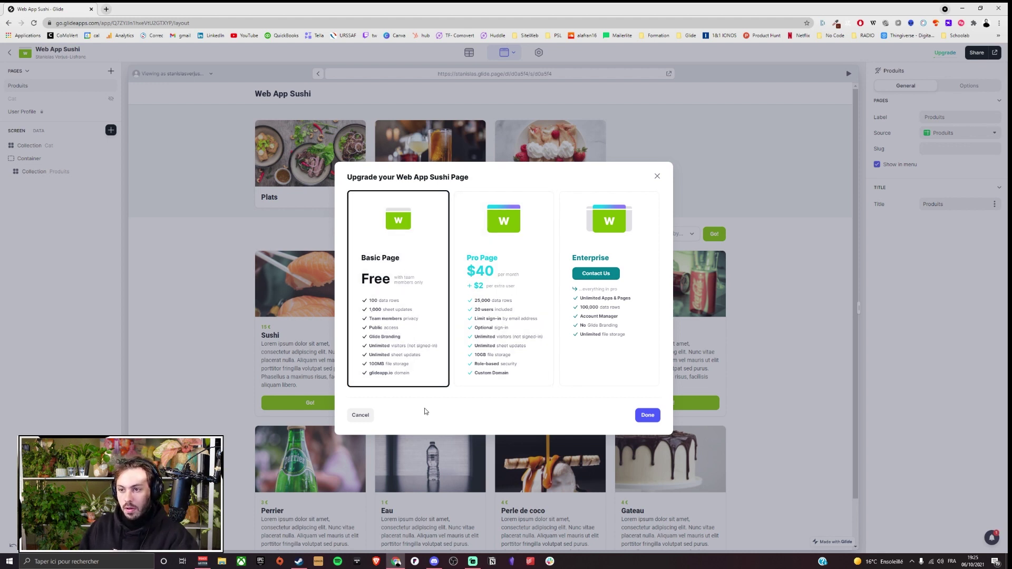
click(911, 561)
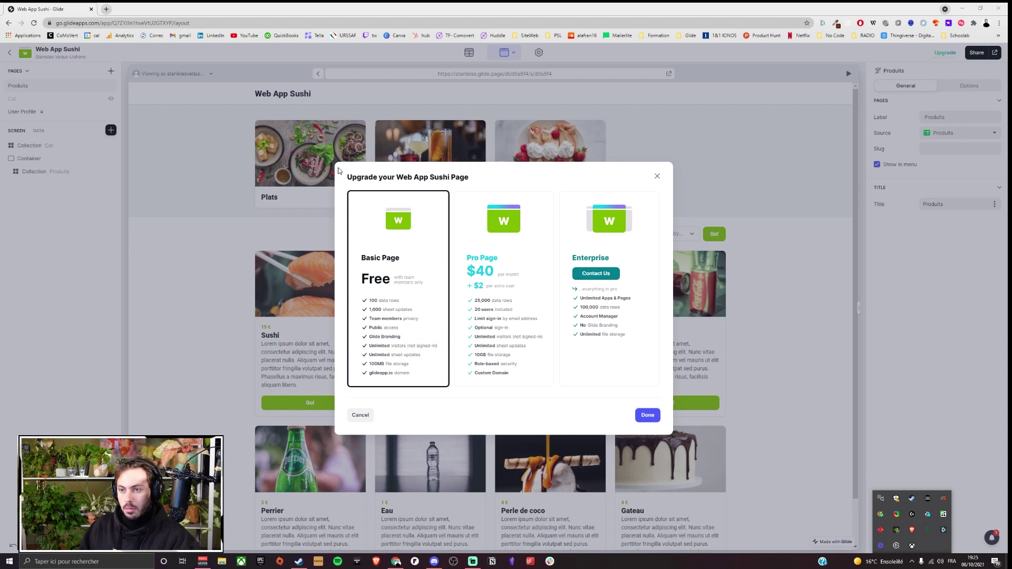
key(Print)
drag(338, 167, 672, 436)
click(940, 468)
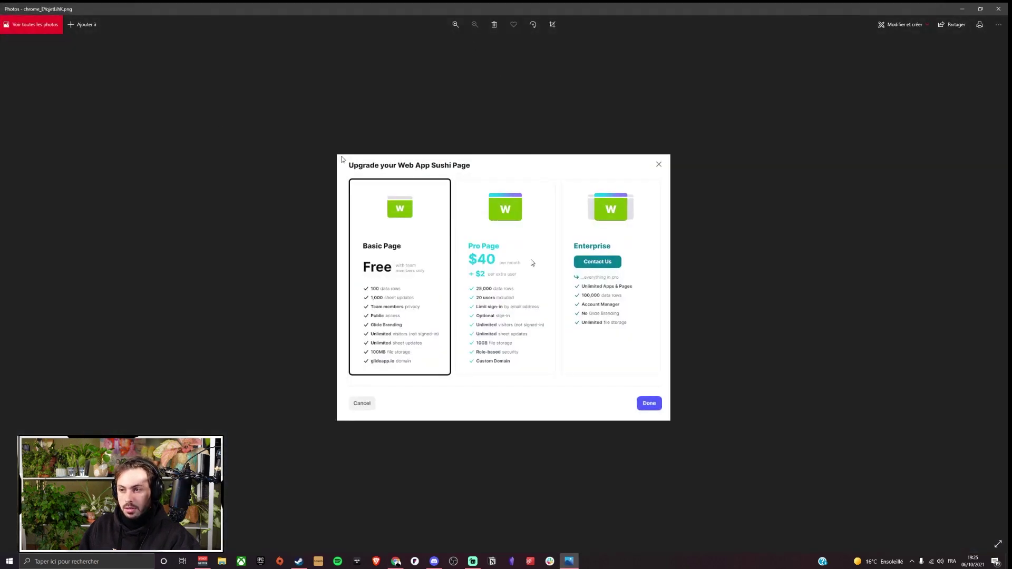
key(ctrl+s)
key(Return)
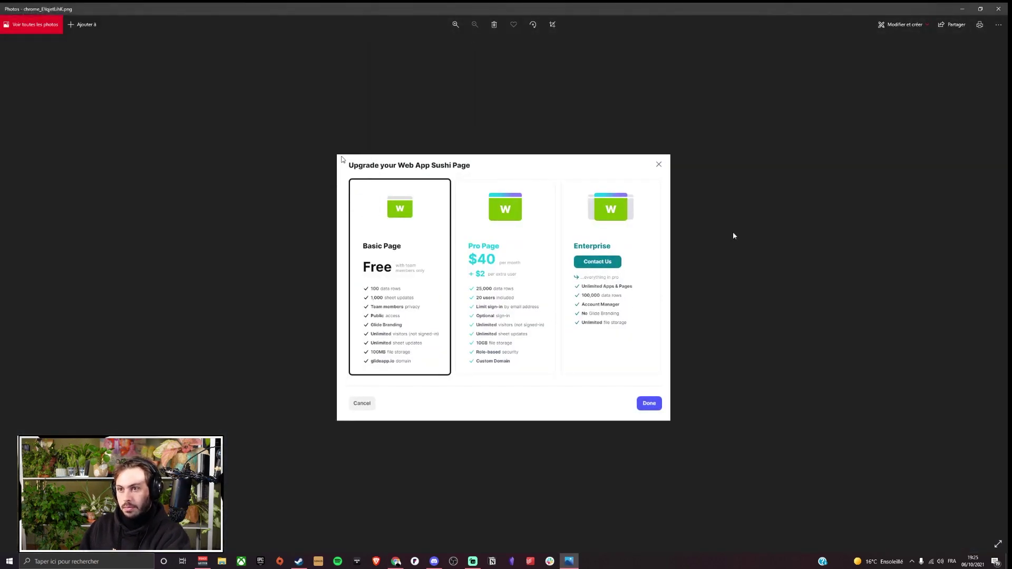
click(999, 8)
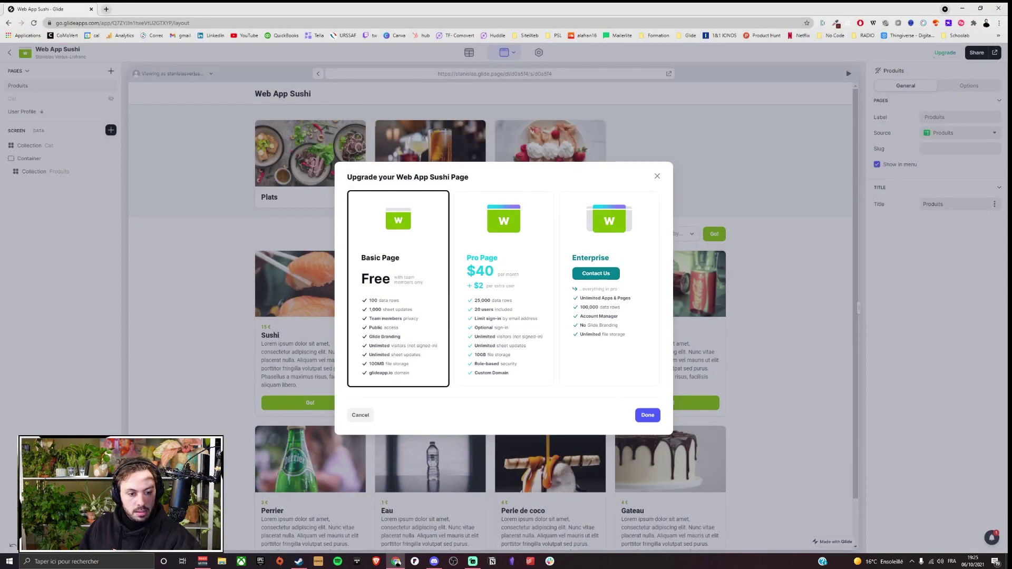
click(550, 561)
double_click(40, 11)
key(alt+Tab)
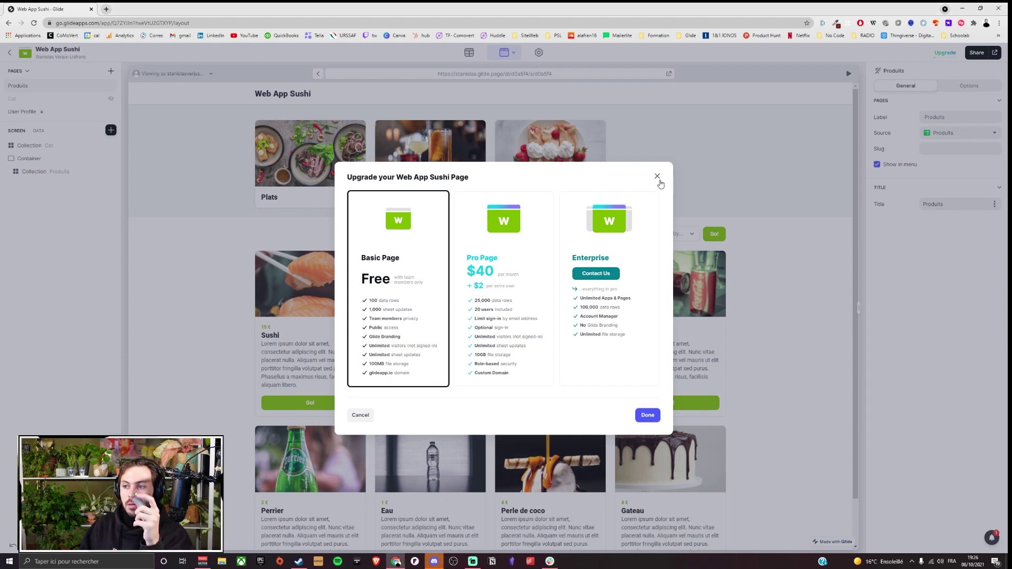
Close the upgrade dialog and examine the column types offered for a new Produits column without adding one.
click(657, 176)
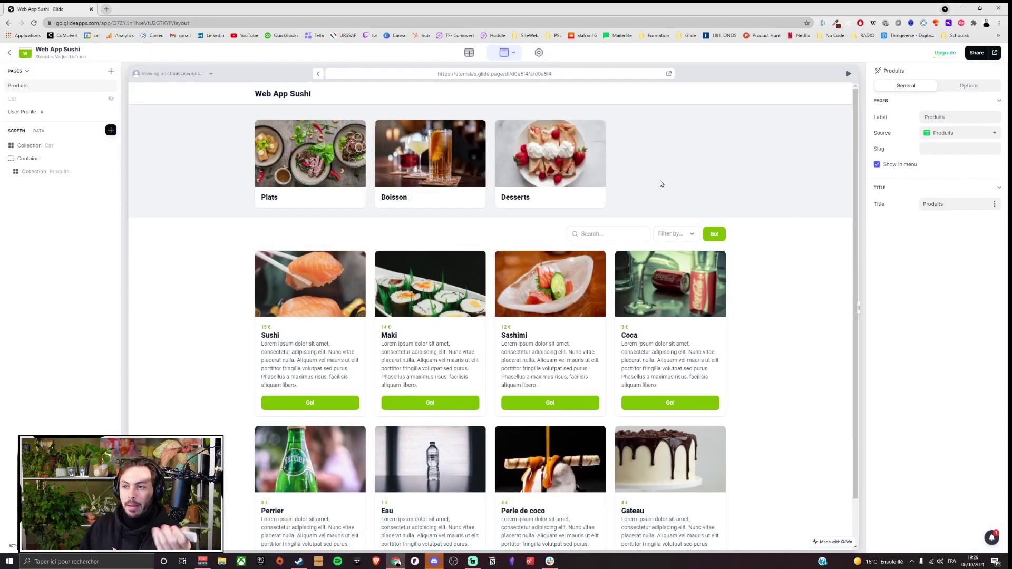
click(467, 54)
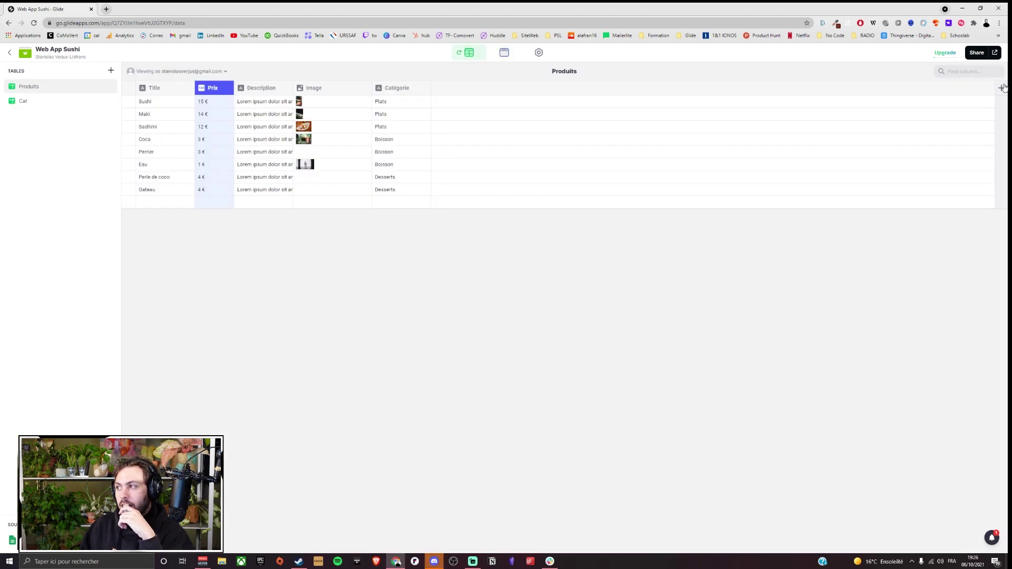
click(1001, 88)
click(594, 126)
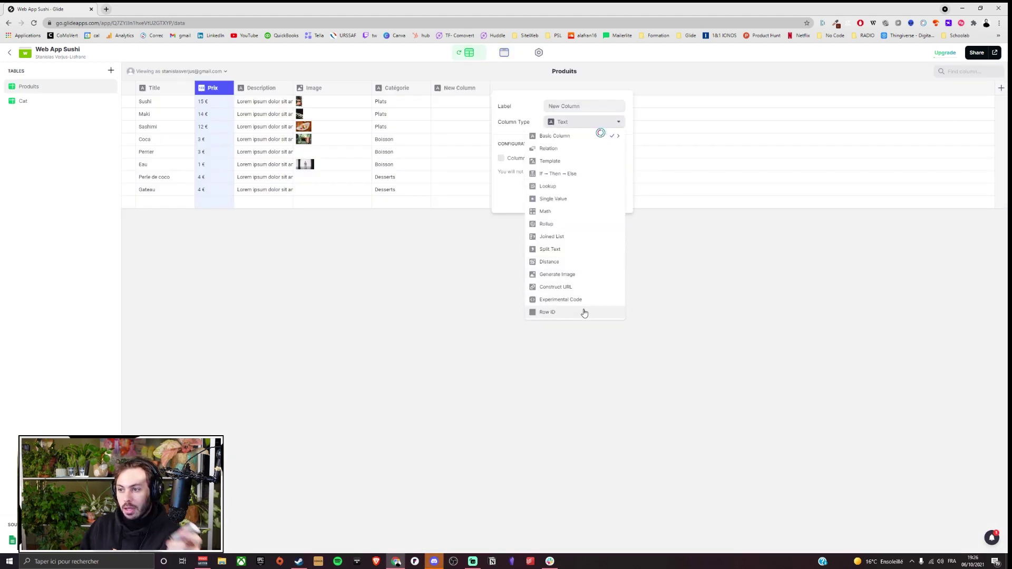
click(661, 312)
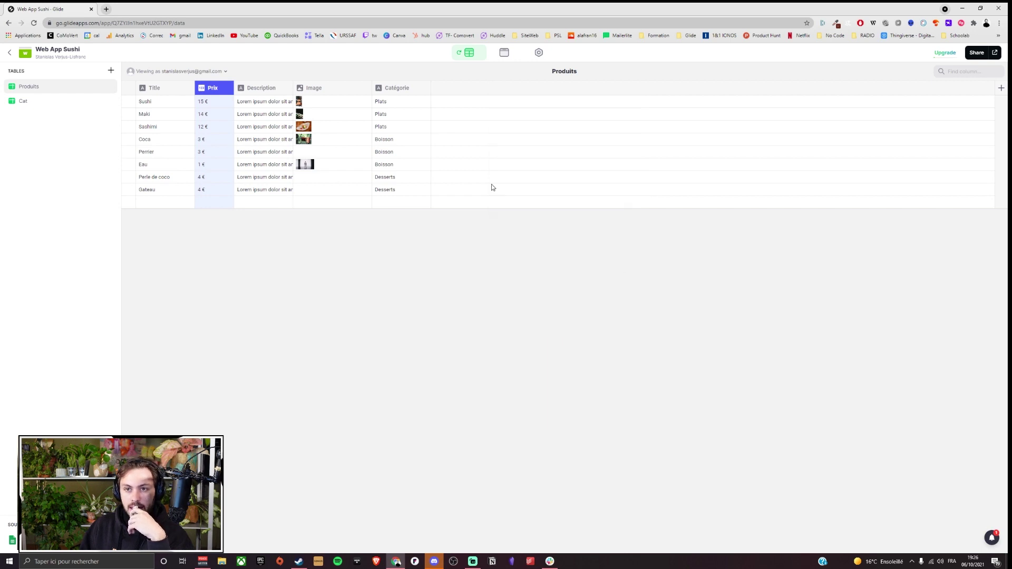
Open the Sushi product's detail screen in the layout editor and add a Button component to it.
click(503, 53)
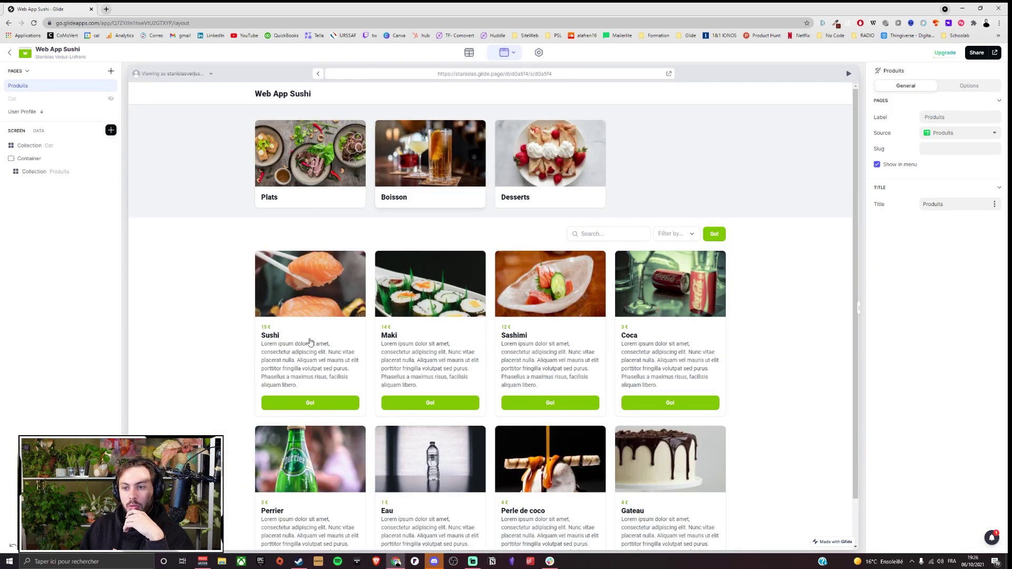
click(294, 409)
click(110, 130)
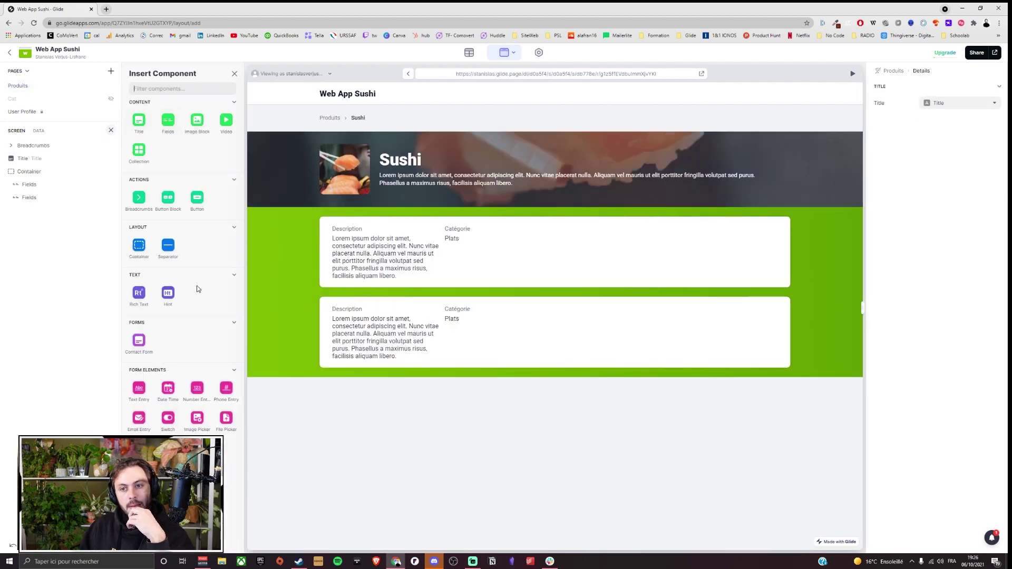
click(196, 198)
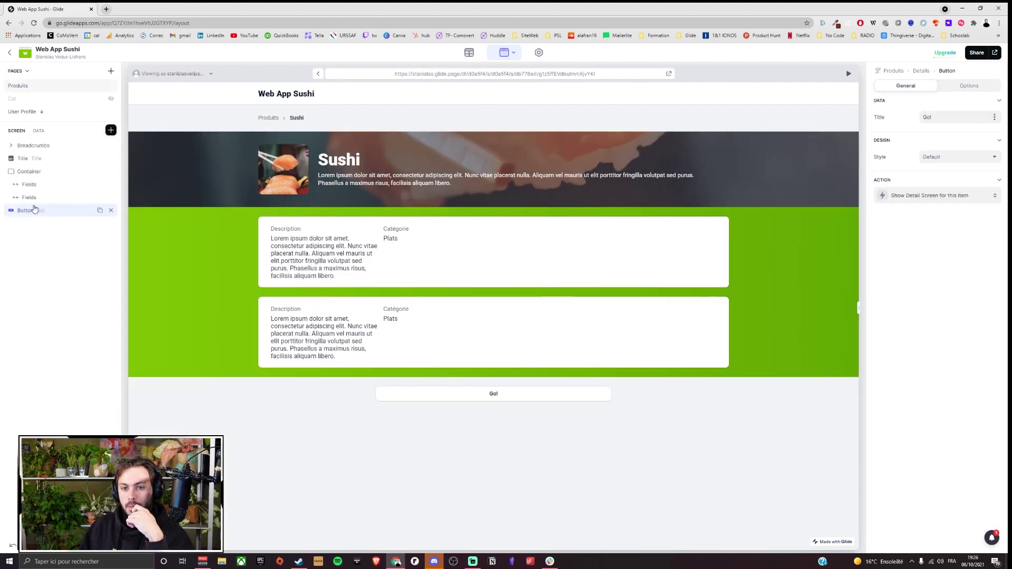
Examine the style options and the list of available actions for the Go! button without changing them.
click(951, 157)
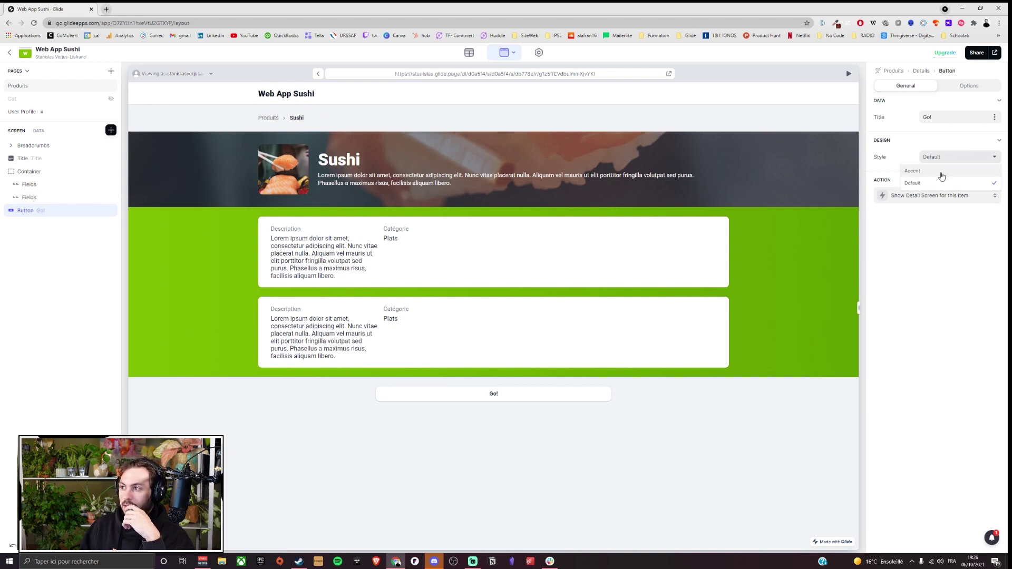
click(928, 183)
click(927, 197)
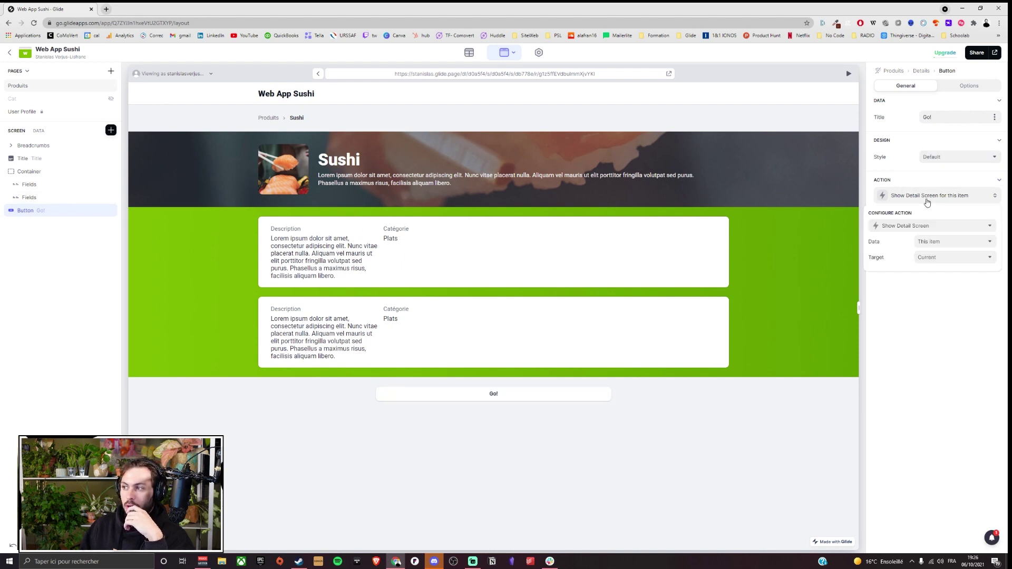
click(902, 227)
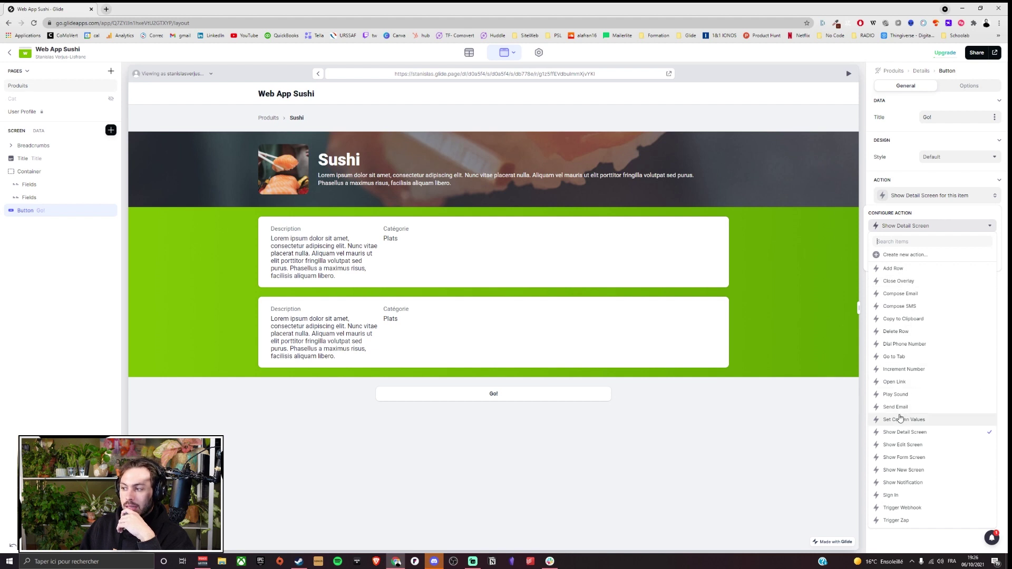
click(828, 470)
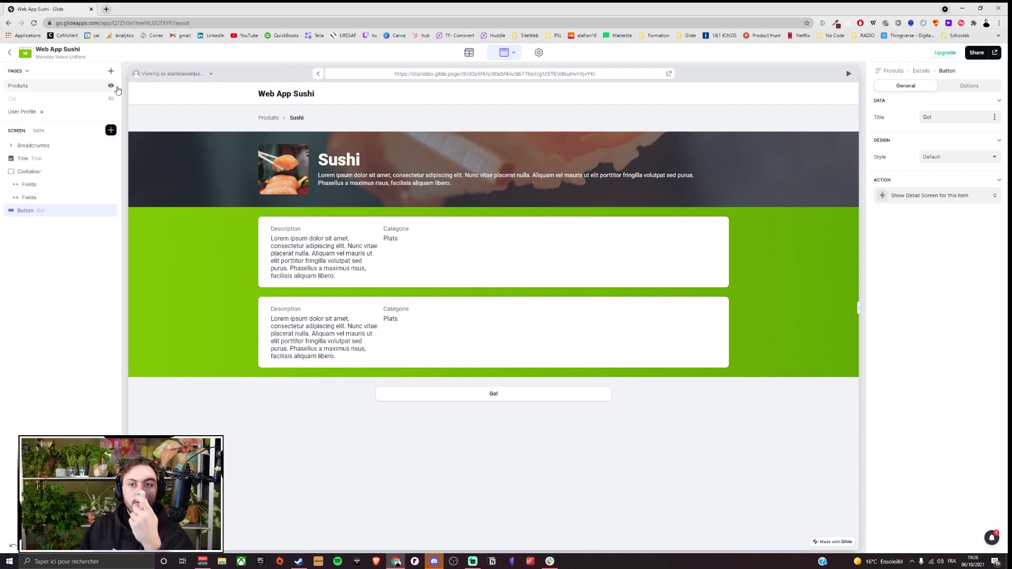
Add a Button Block and a Separator component to the Sushi detail screen.
click(111, 130)
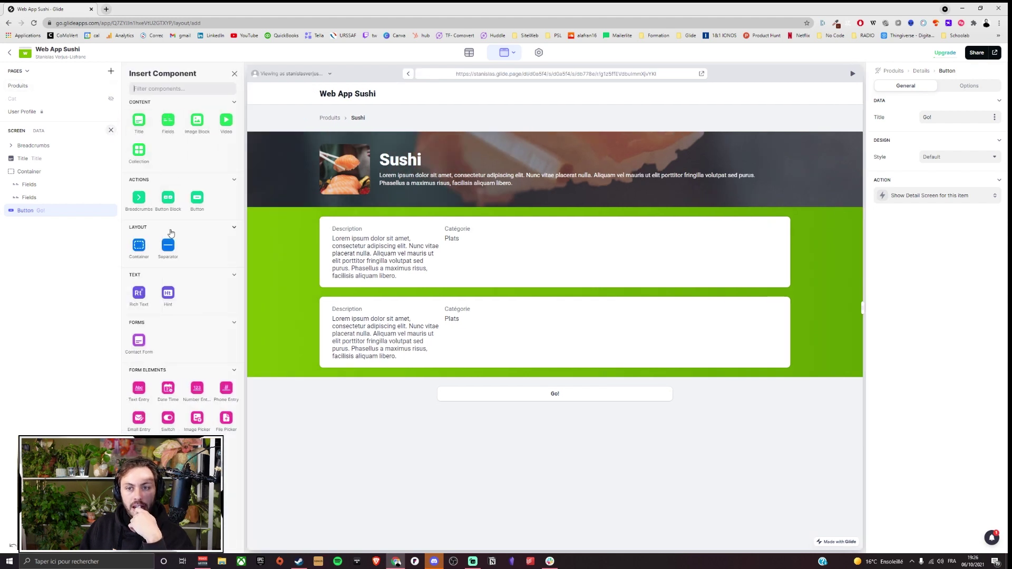
click(172, 200)
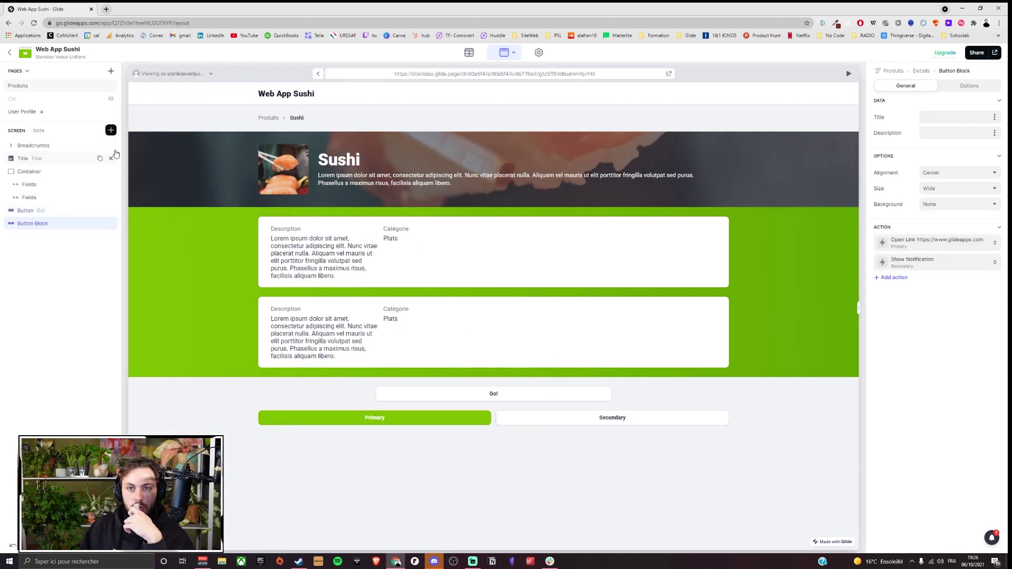
click(111, 131)
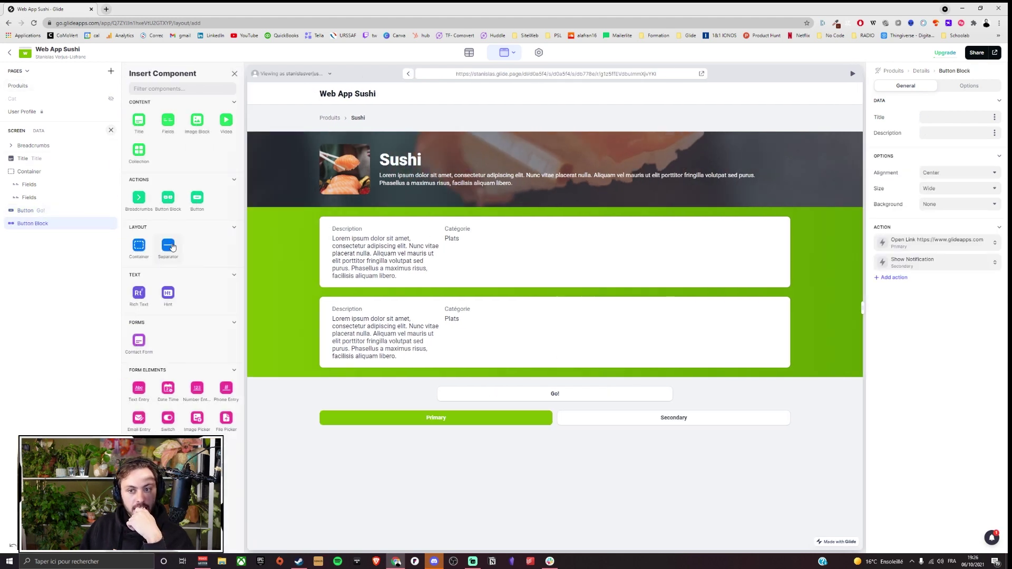
click(168, 246)
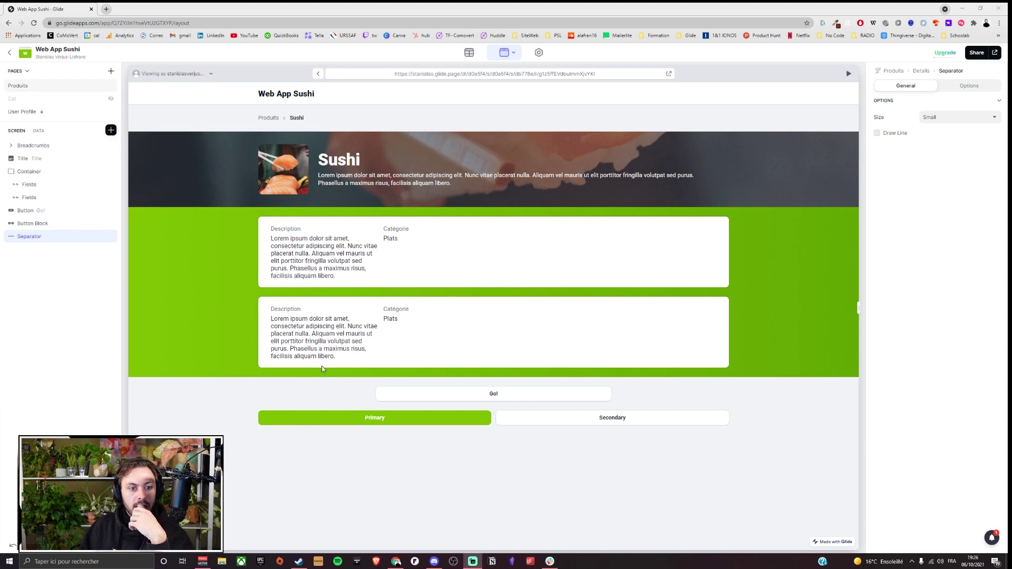
Delete the Separator, Button Block and Button components from the Sushi detail screen.
click(108, 224)
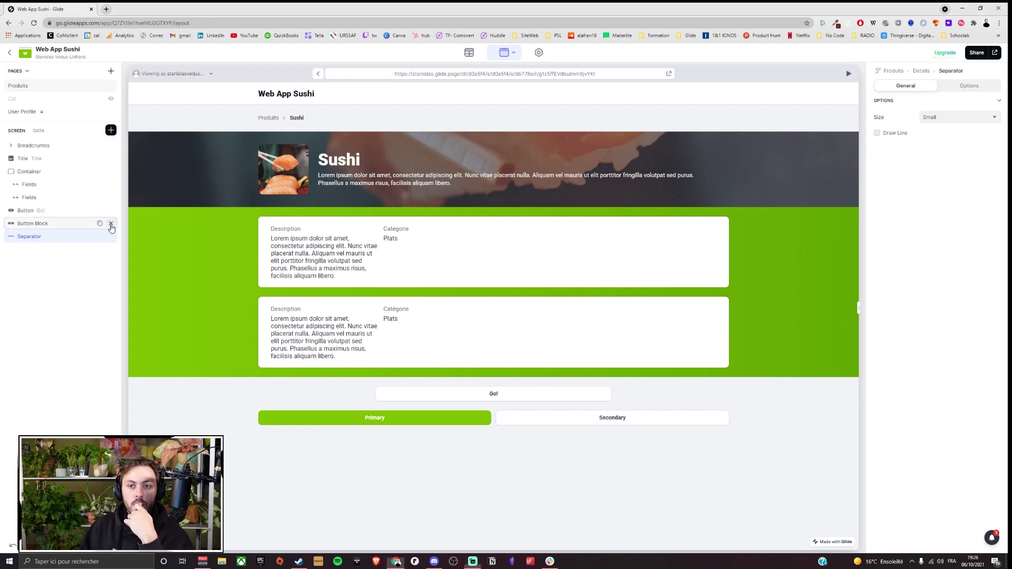
click(110, 224)
click(111, 210)
Try out a Contact Form on the detail screen with its Phone field mapped to Prix, and remove the form again.
click(110, 129)
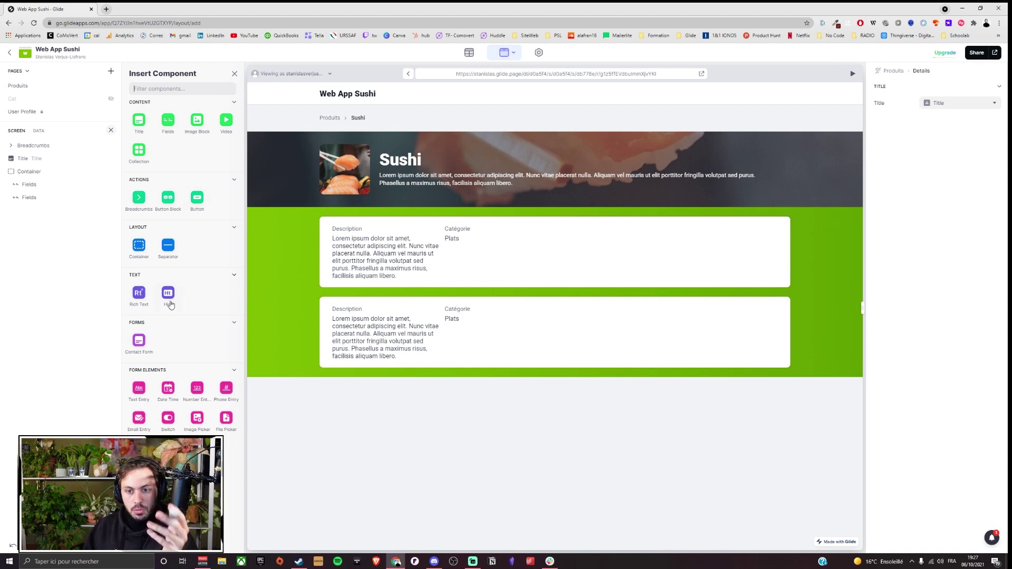
click(140, 339)
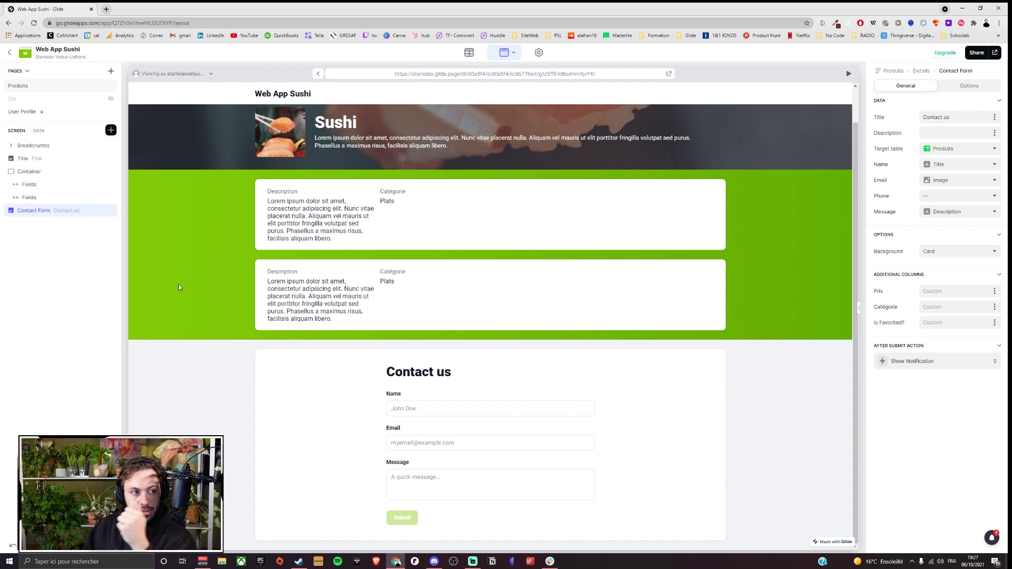
click(952, 197)
click(938, 253)
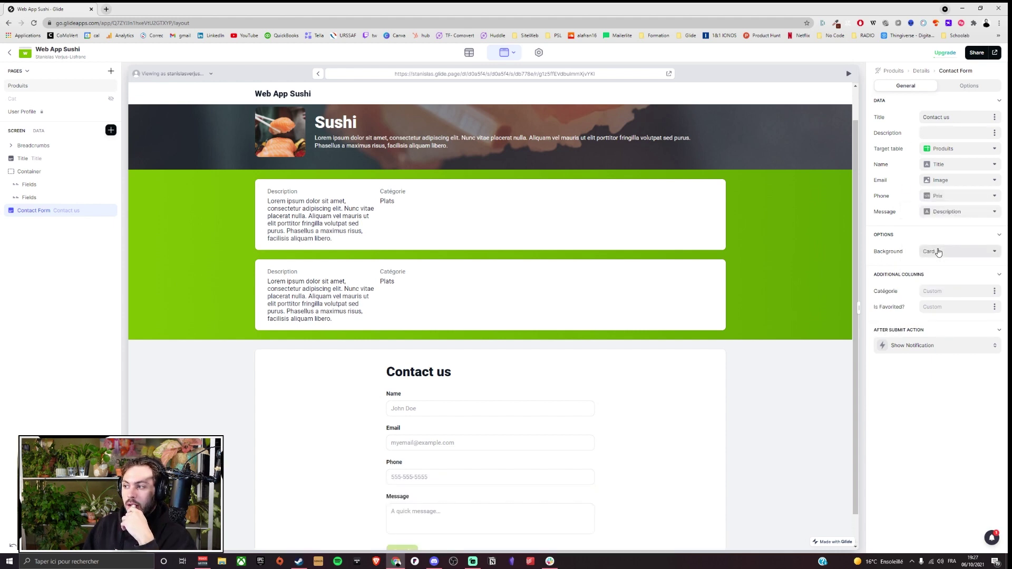
scroll(594, 436, down, 1)
click(396, 477)
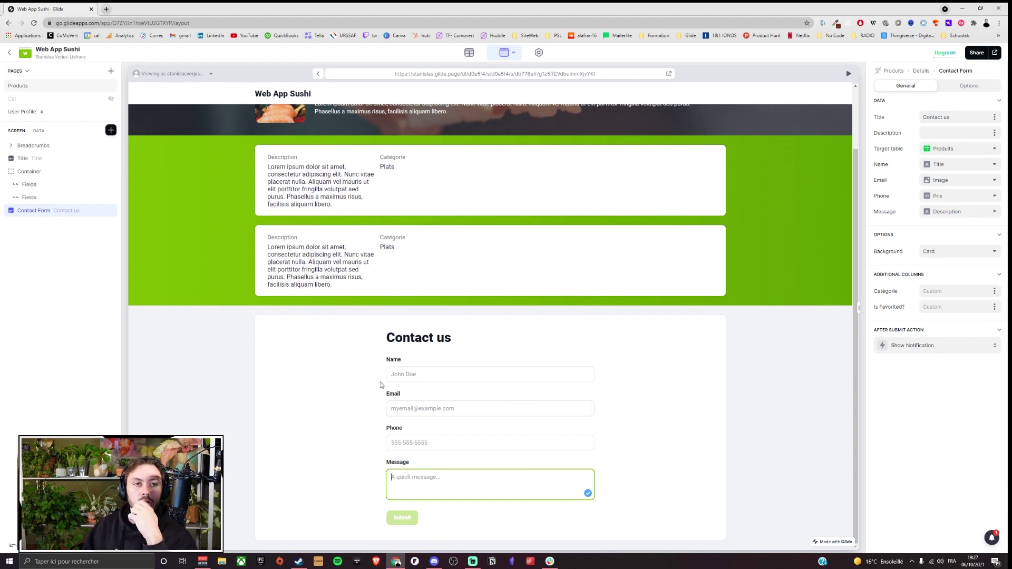
click(111, 211)
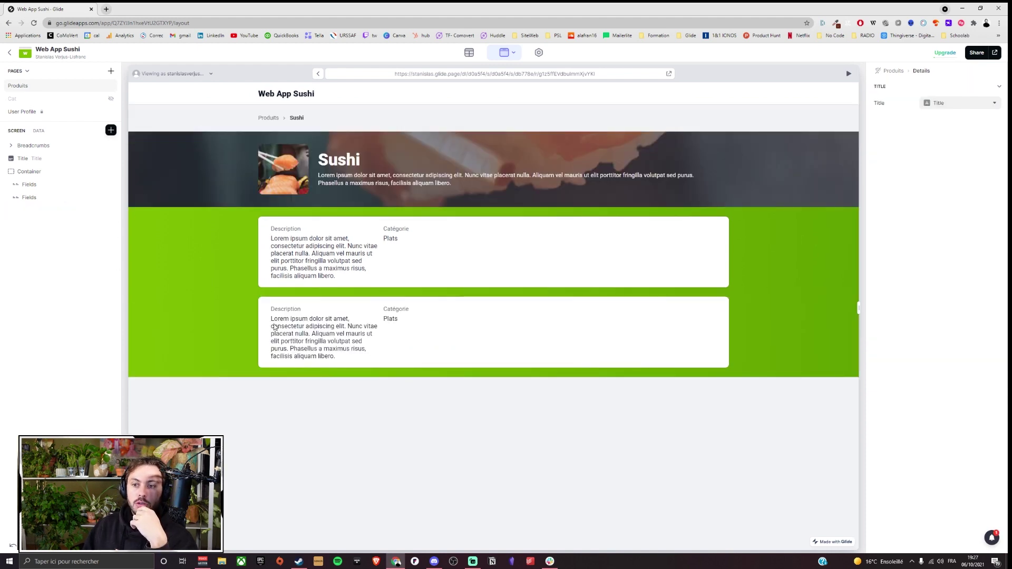
Add a Button with the Show Edit Screen action to the detail screen and preview the edit form it opens.
click(110, 131)
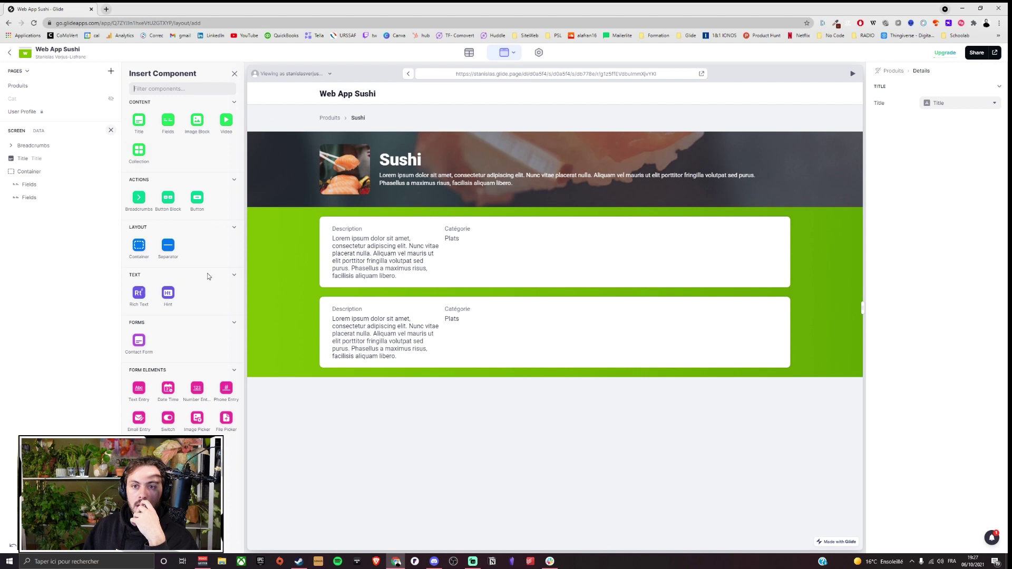
click(194, 210)
click(930, 196)
click(932, 225)
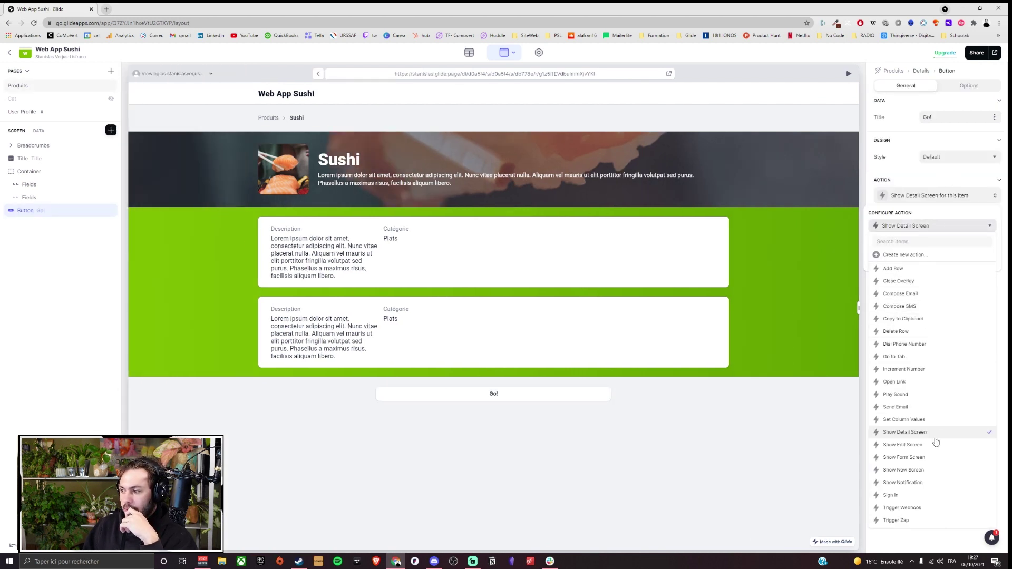
click(903, 445)
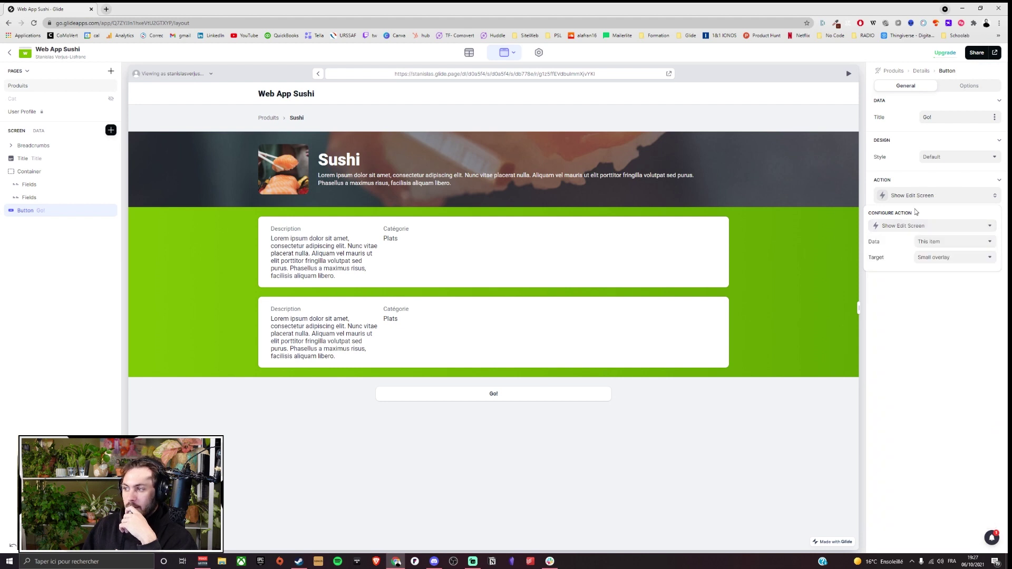
click(541, 395)
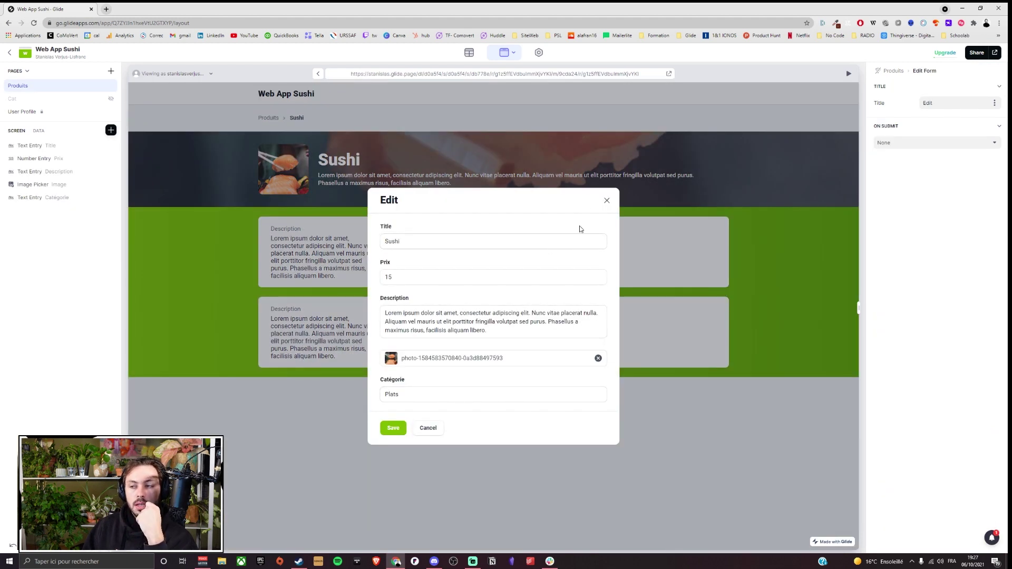
click(606, 200)
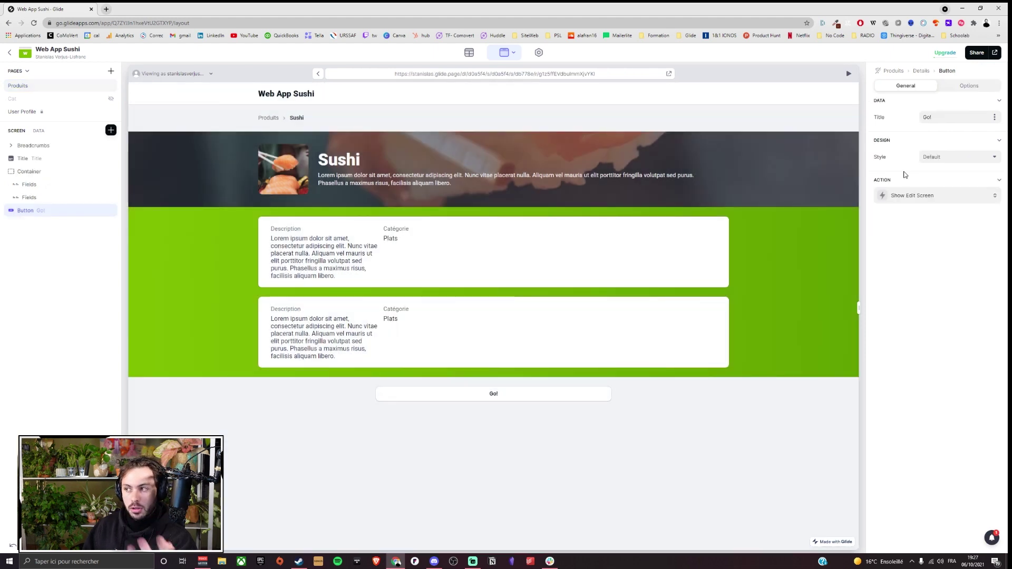
Try the Show Form Screen action on the Go! button and delete the button from the detail screen.
click(931, 200)
click(917, 224)
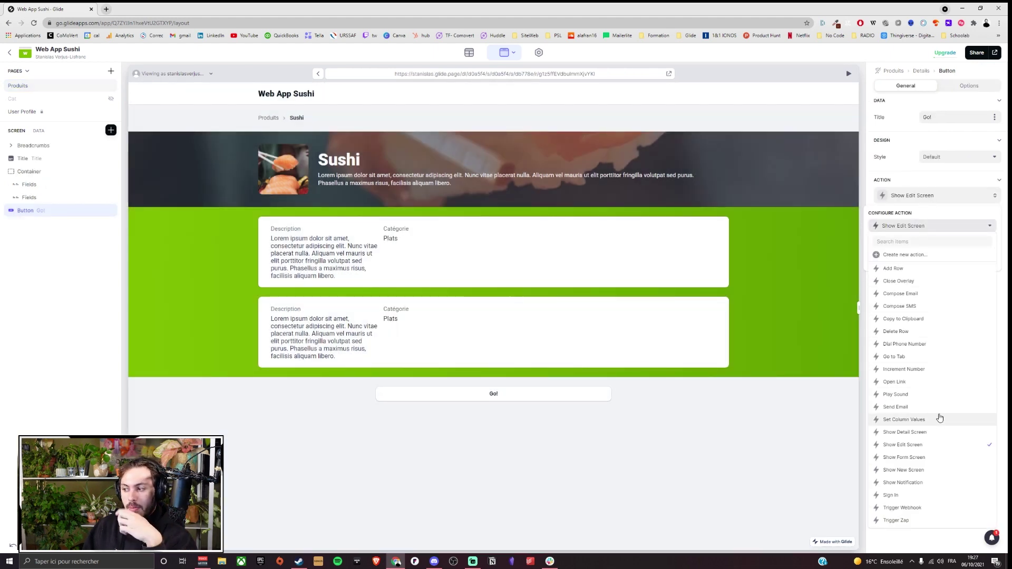
click(933, 459)
click(492, 393)
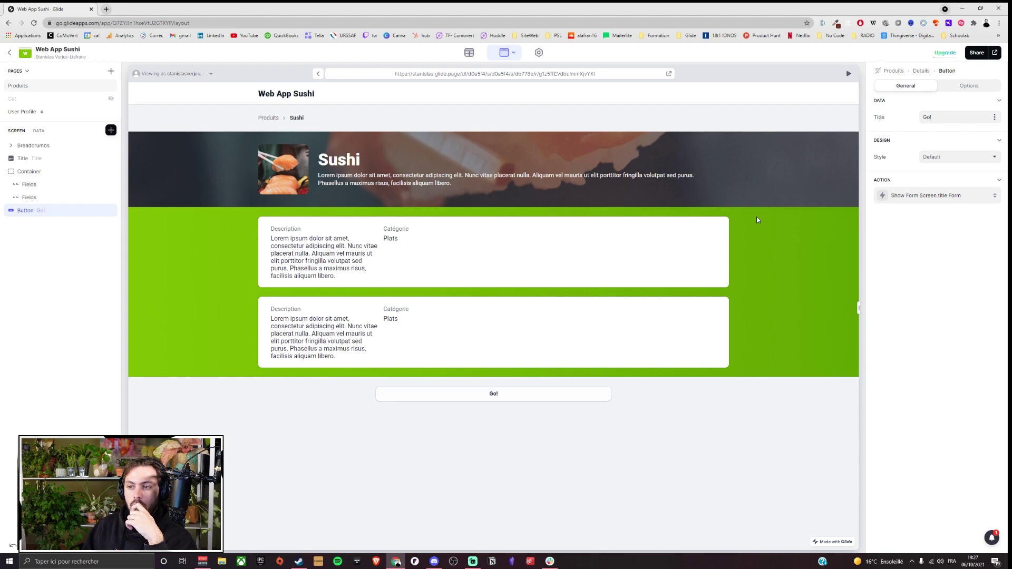
click(512, 395)
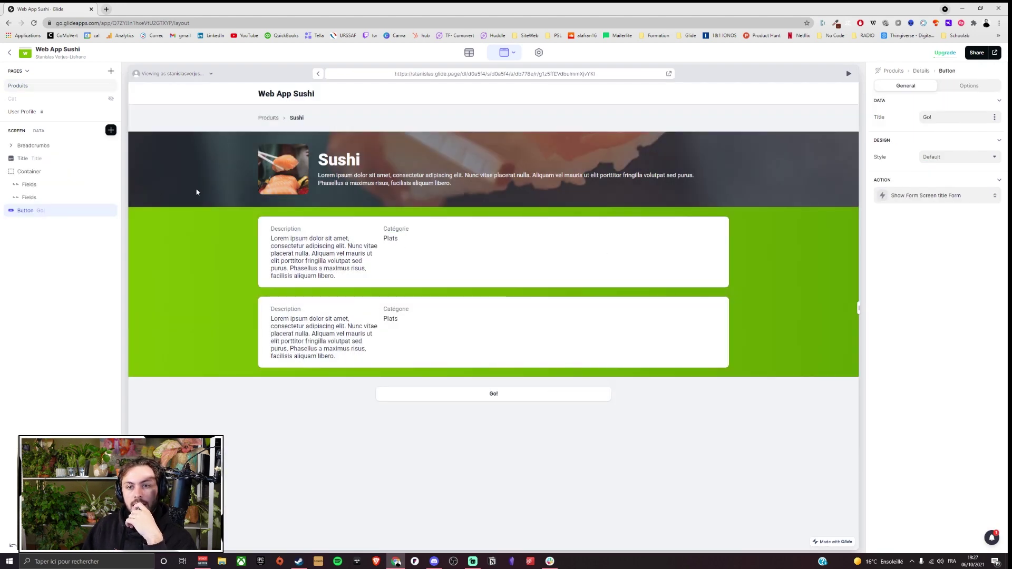
click(607, 244)
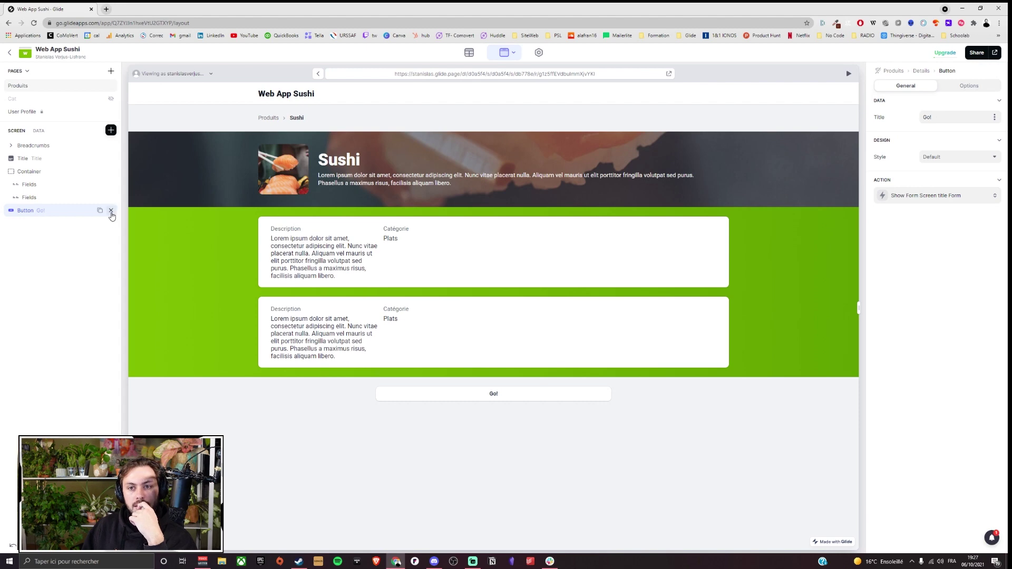
click(111, 211)
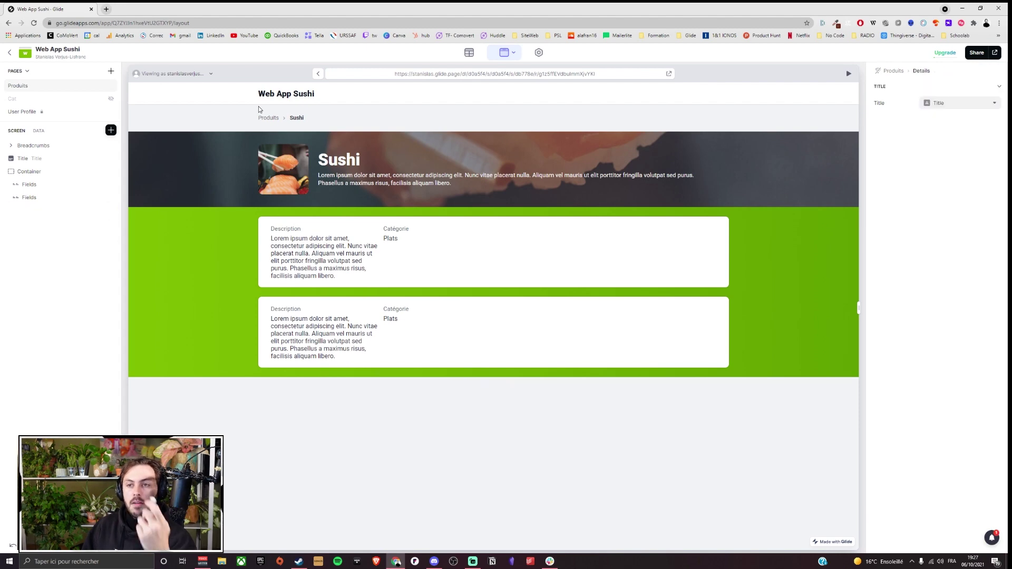
Return to the Produits page and review the app's Data, Sign-In Screen and User Agreements settings.
click(284, 118)
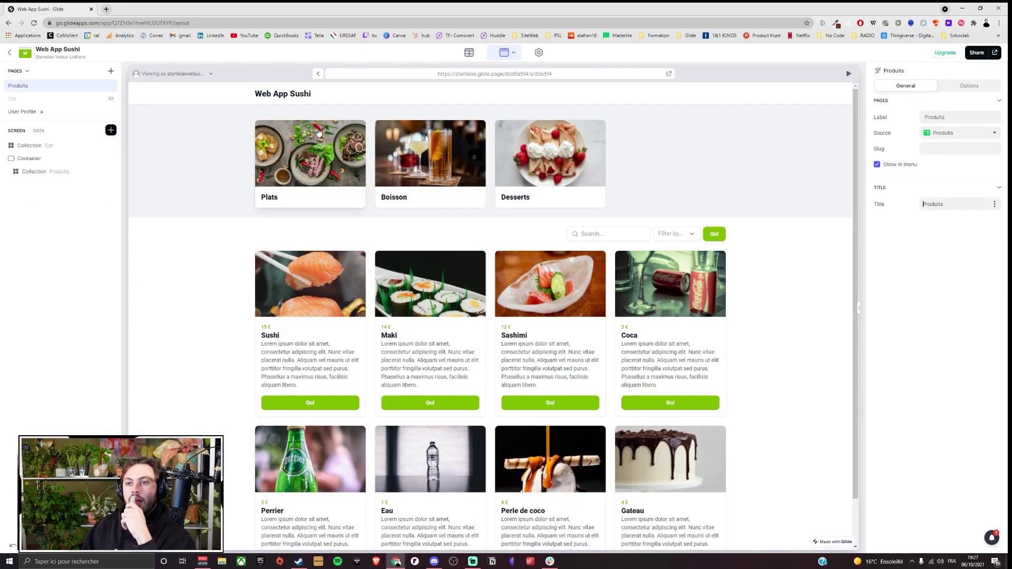
click(539, 52)
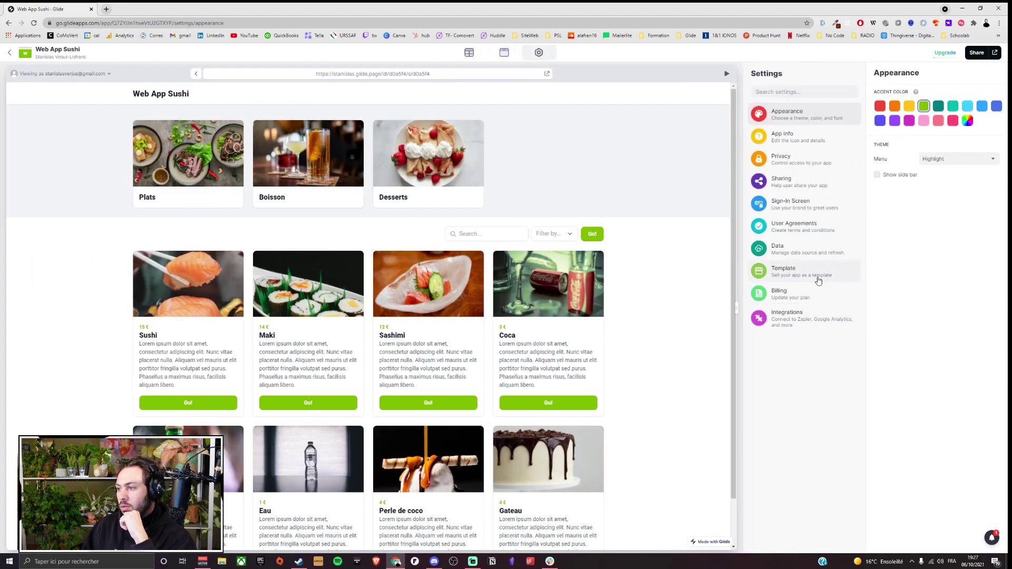
click(818, 272)
click(817, 258)
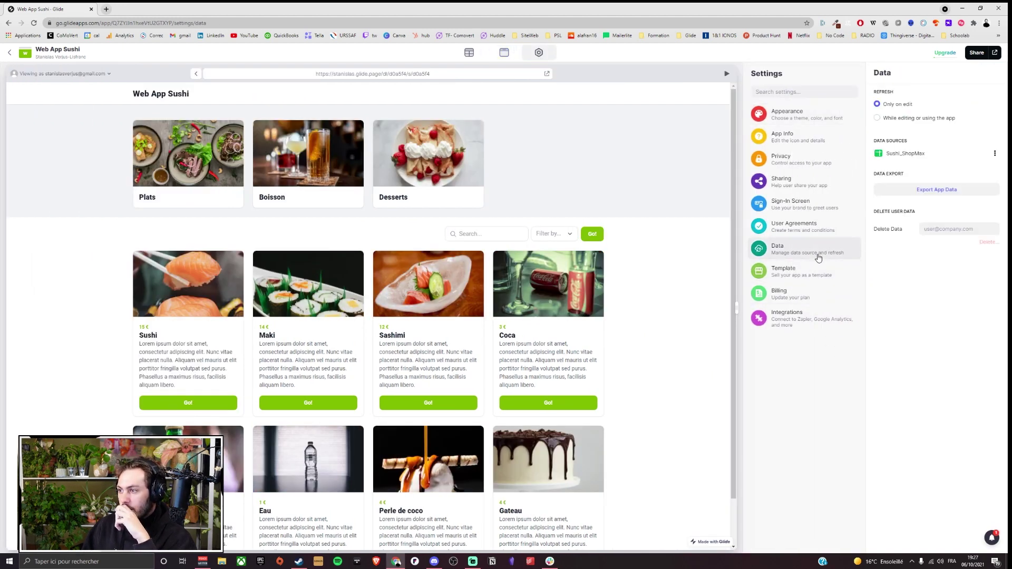
click(830, 229)
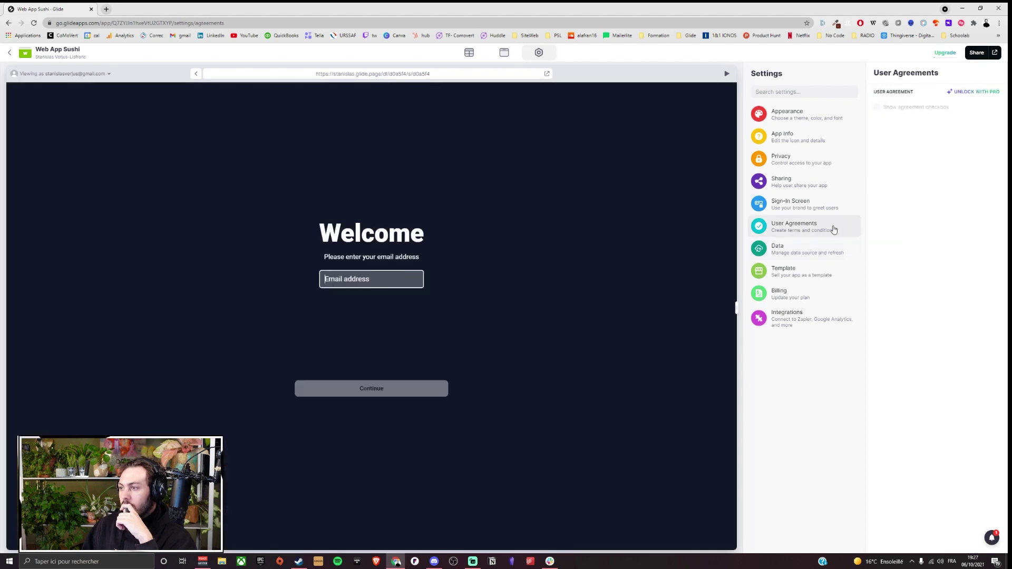
click(822, 207)
click(810, 227)
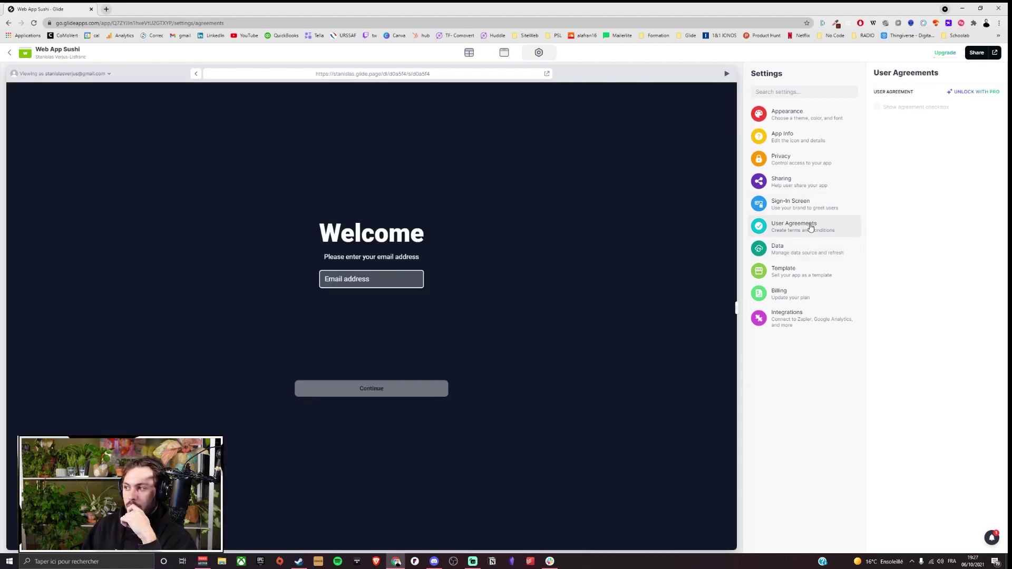
click(790, 182)
Try the Required sign-in option in the Privacy settings and set sign-in back to None.
click(794, 164)
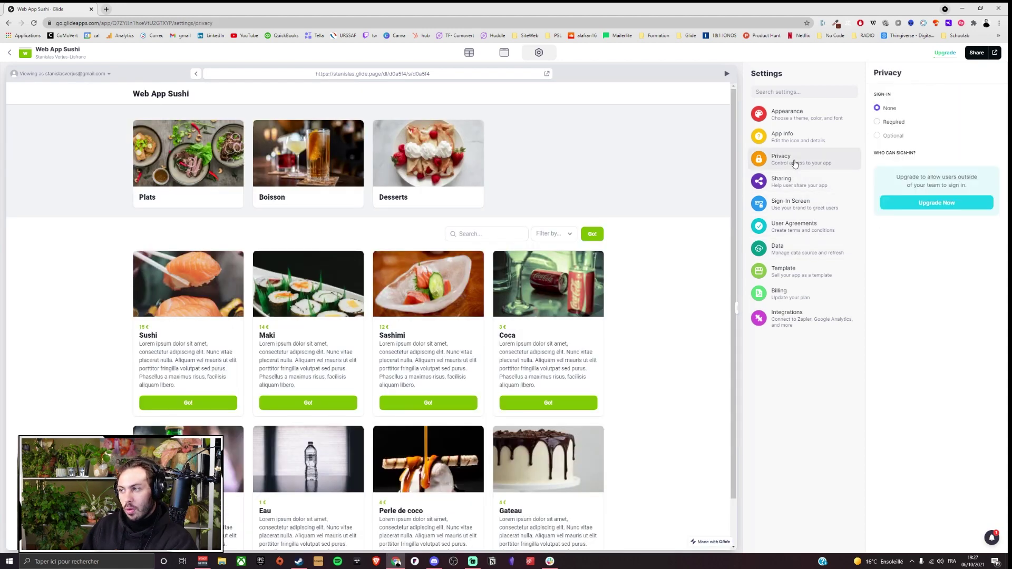
click(877, 122)
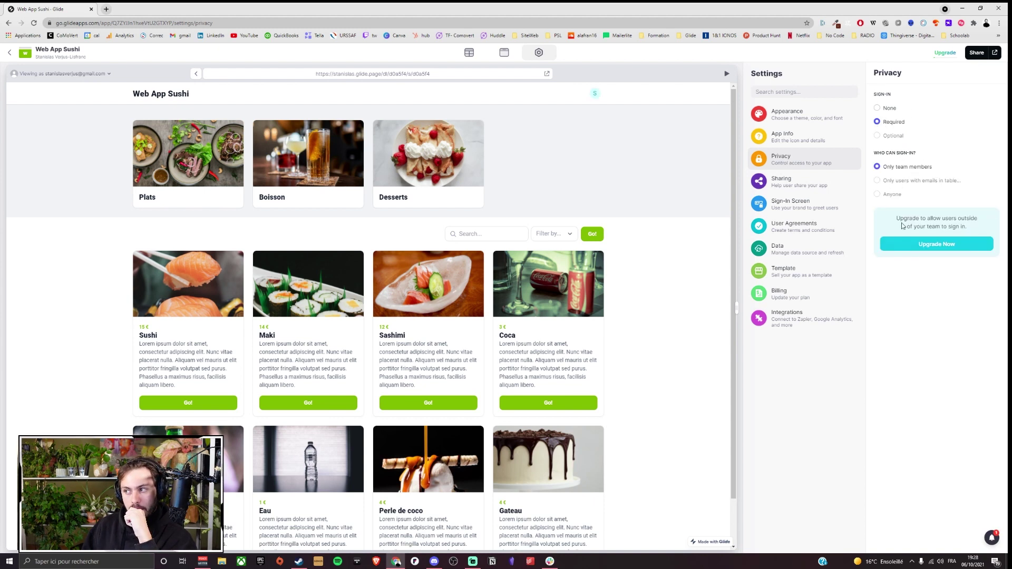
click(884, 113)
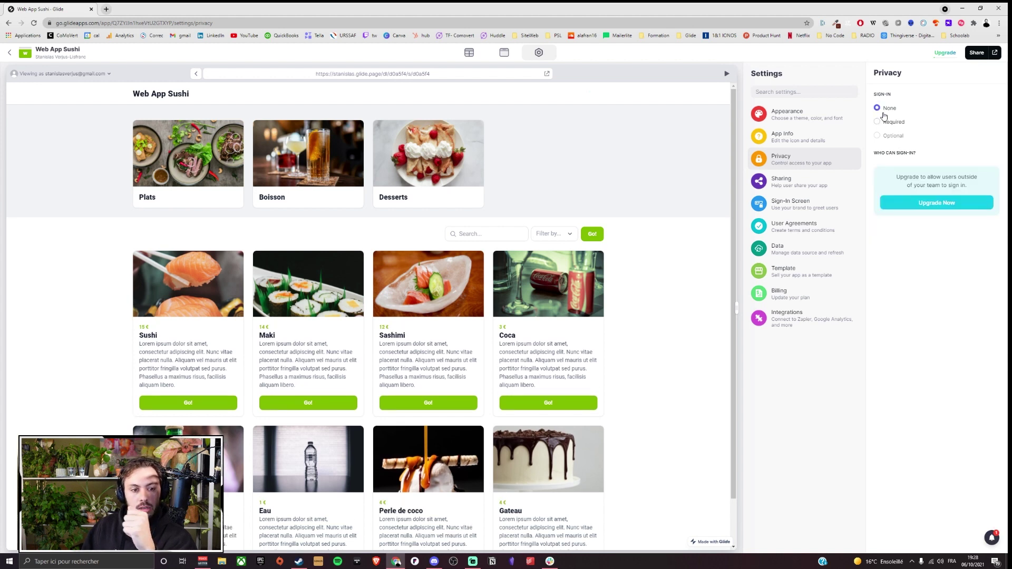
Look over the Appearance settings and upload jul.png as the app's logo in App Info.
click(801, 139)
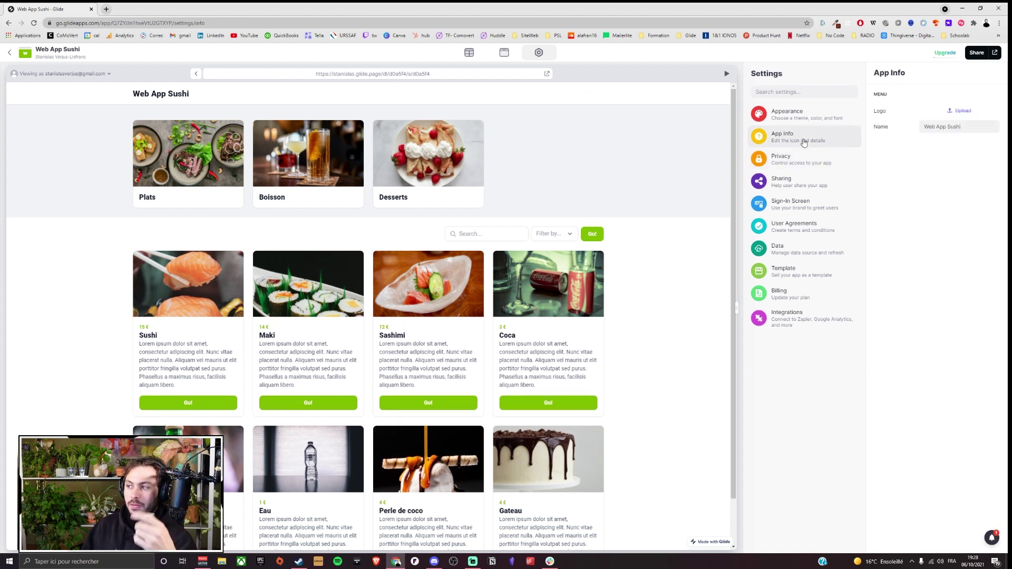
click(817, 112)
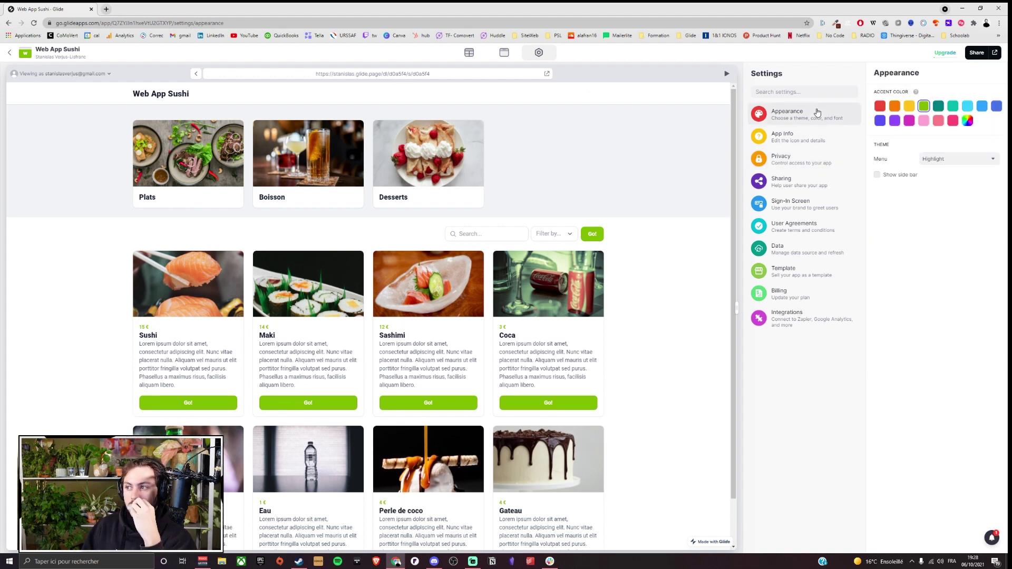
click(802, 134)
click(949, 113)
key(Escape)
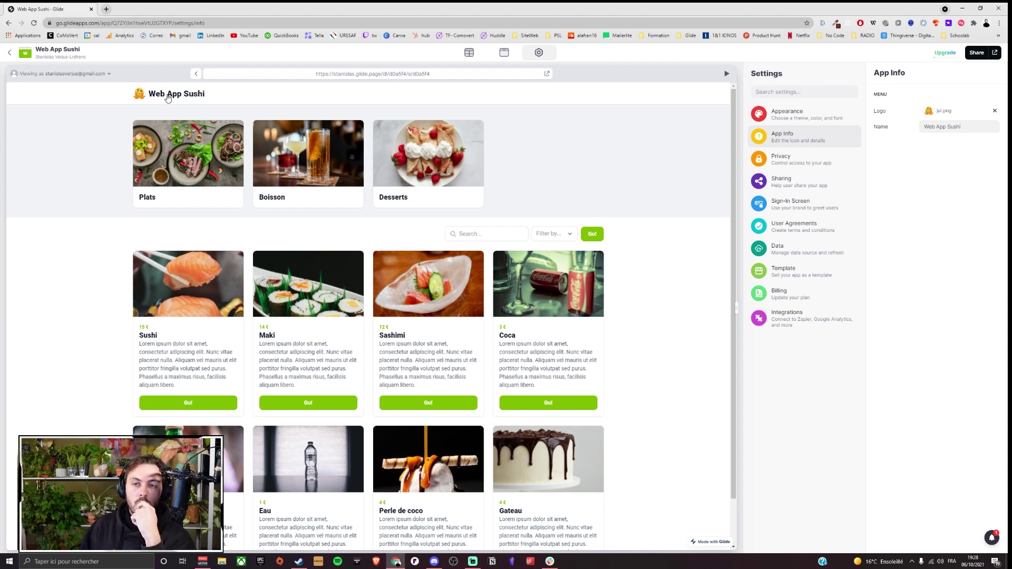
Preview the Maki product page, return to the app's home page, and open the layout editor for the Produits page.
click(287, 330)
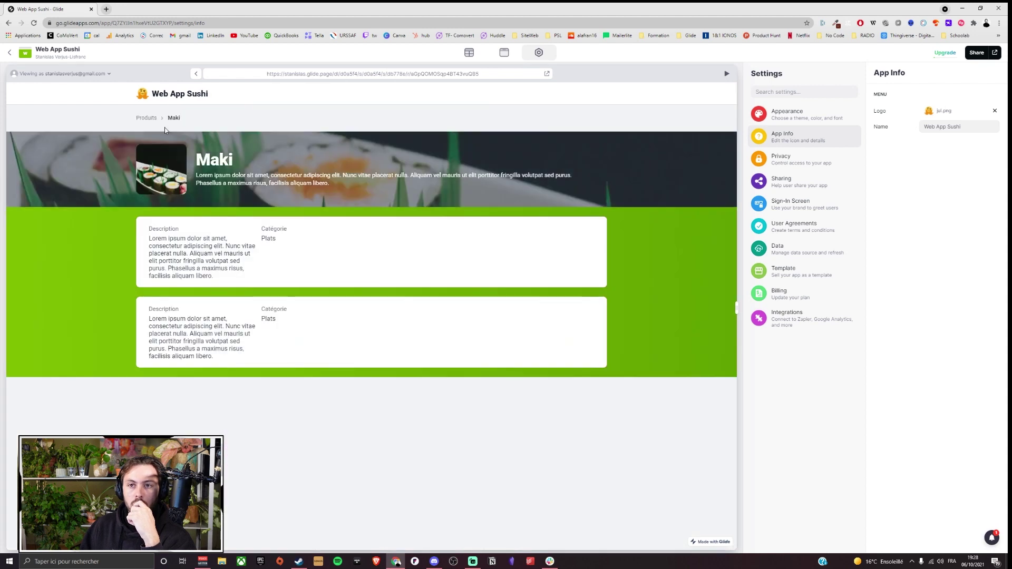
click(165, 97)
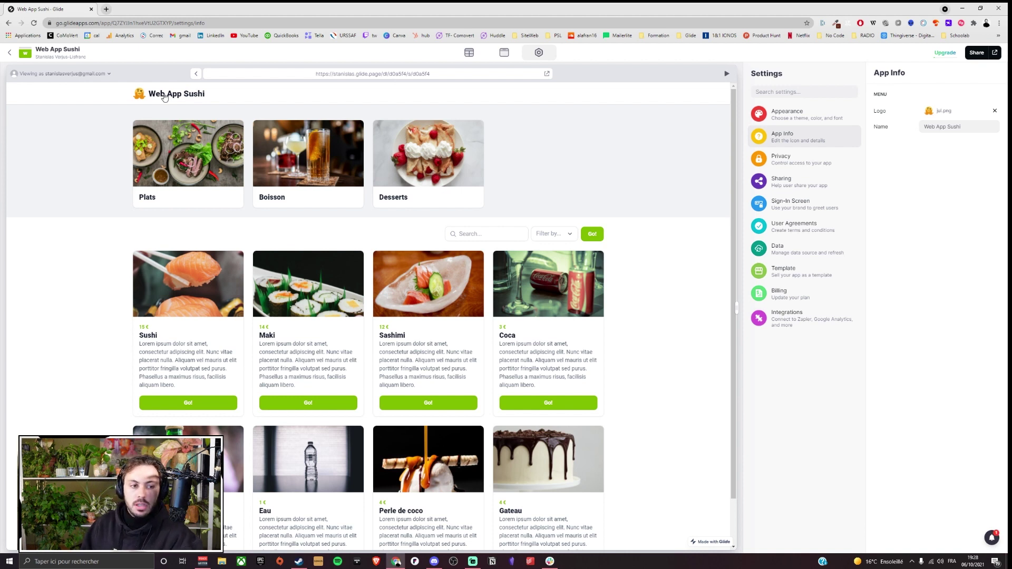
click(504, 54)
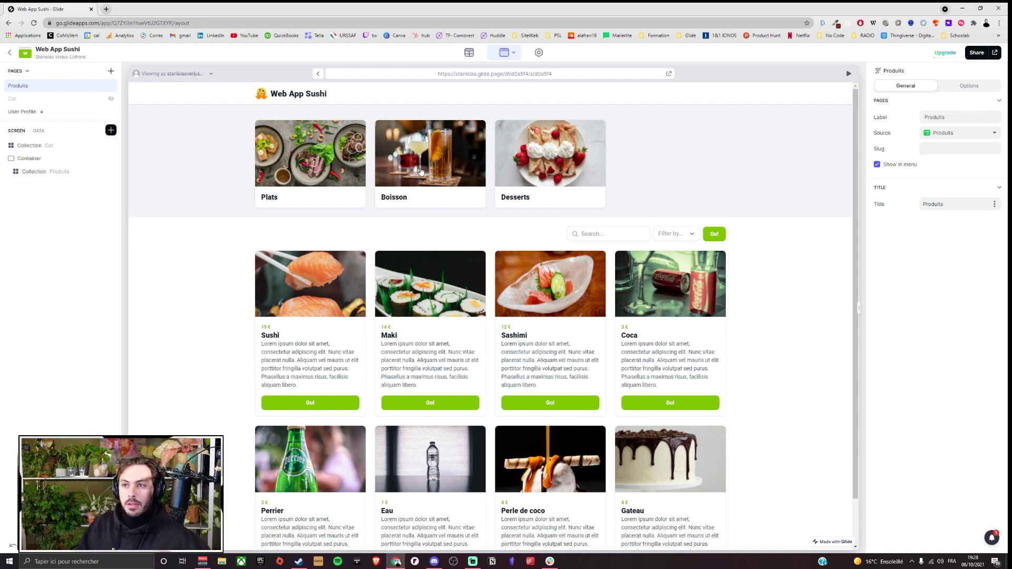
scroll(405, 172, down, 1)
scroll(410, 171, up, 1)
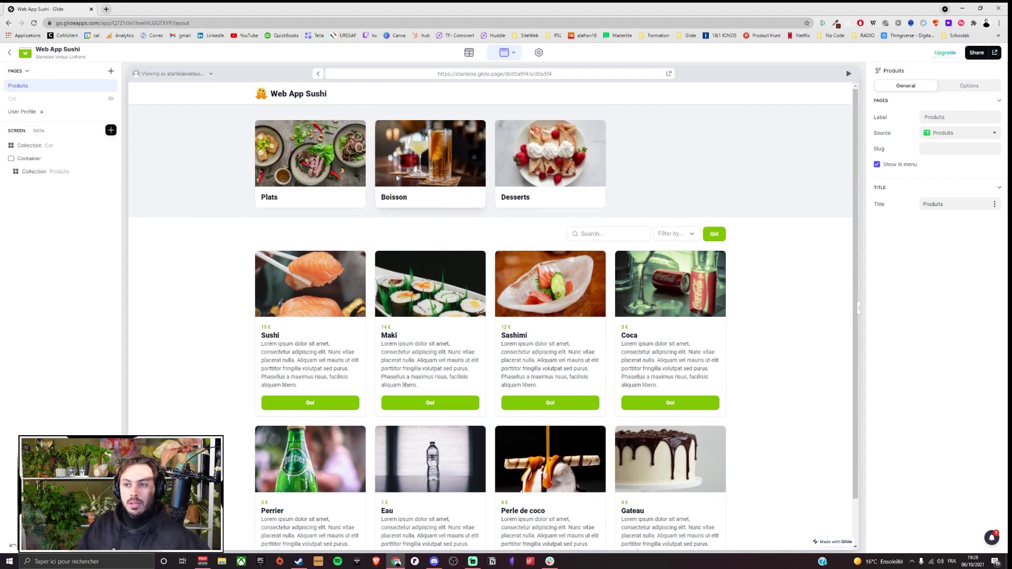
Open the Boisson category, try the Cover style on its product collection, and set it to Card style in Medium size.
click(410, 171)
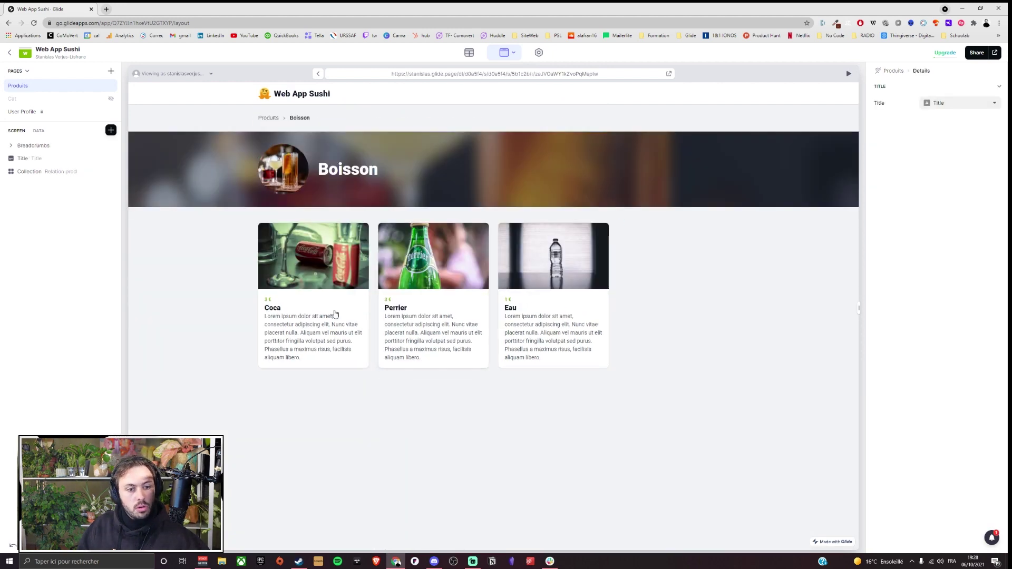
click(48, 172)
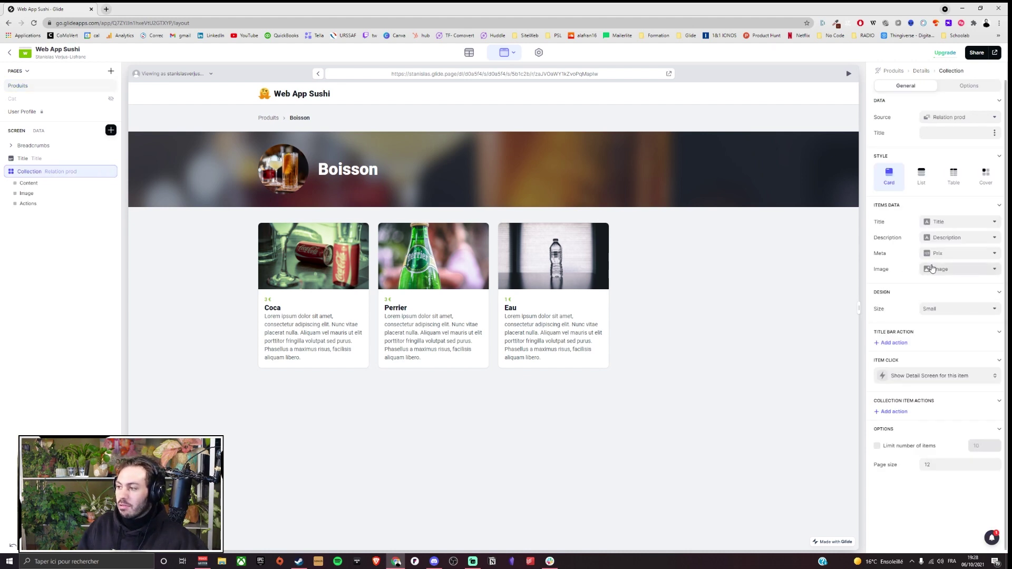
click(986, 172)
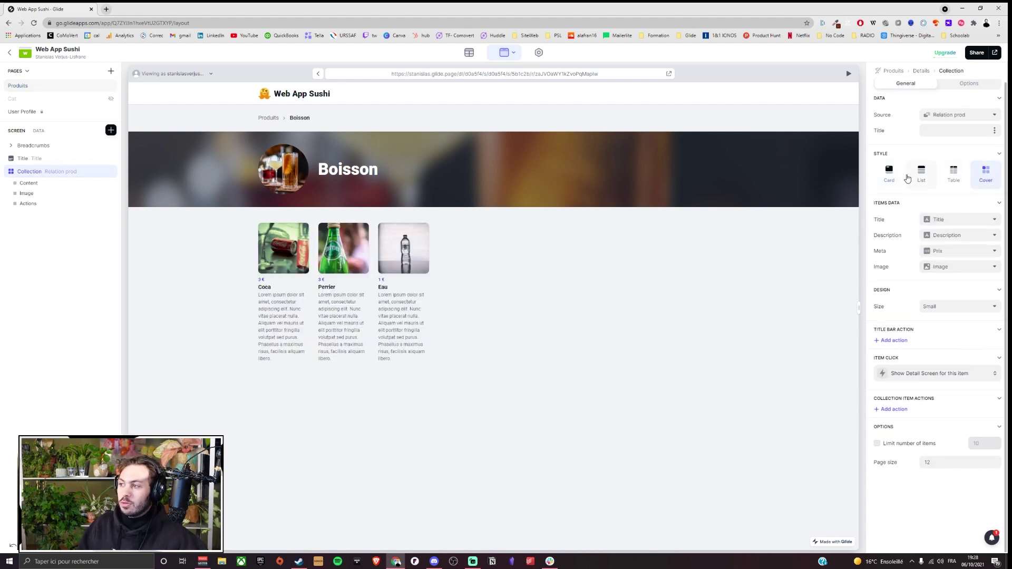
click(889, 182)
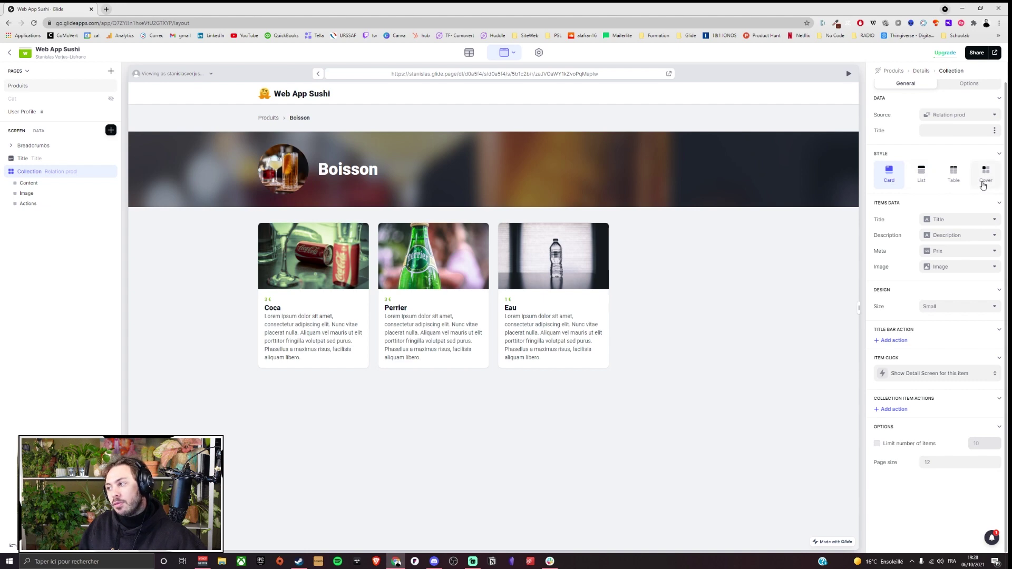
click(949, 307)
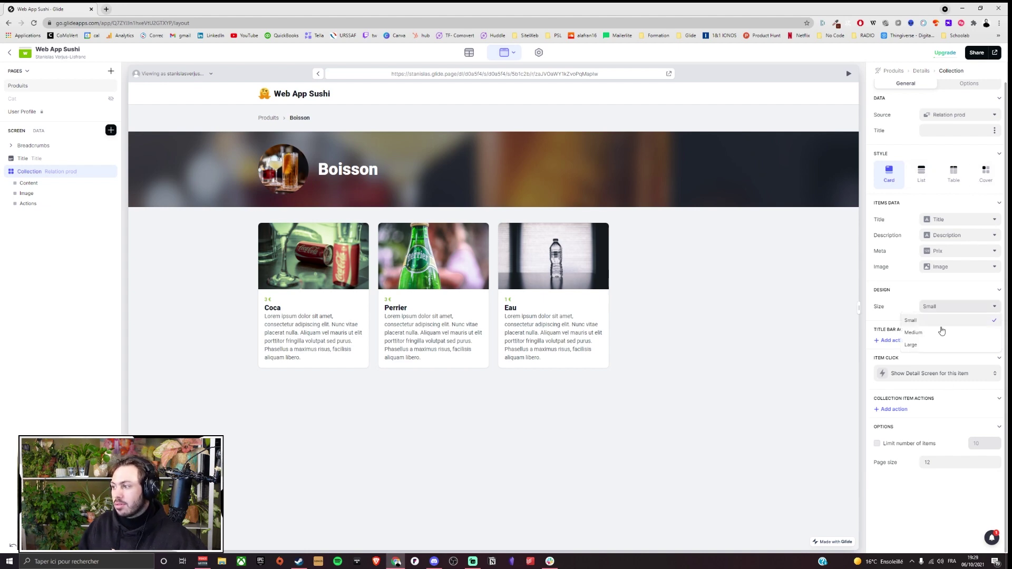
click(939, 334)
Preview the Perrier detail page and check the category filter options above the products on the Produits page.
click(450, 317)
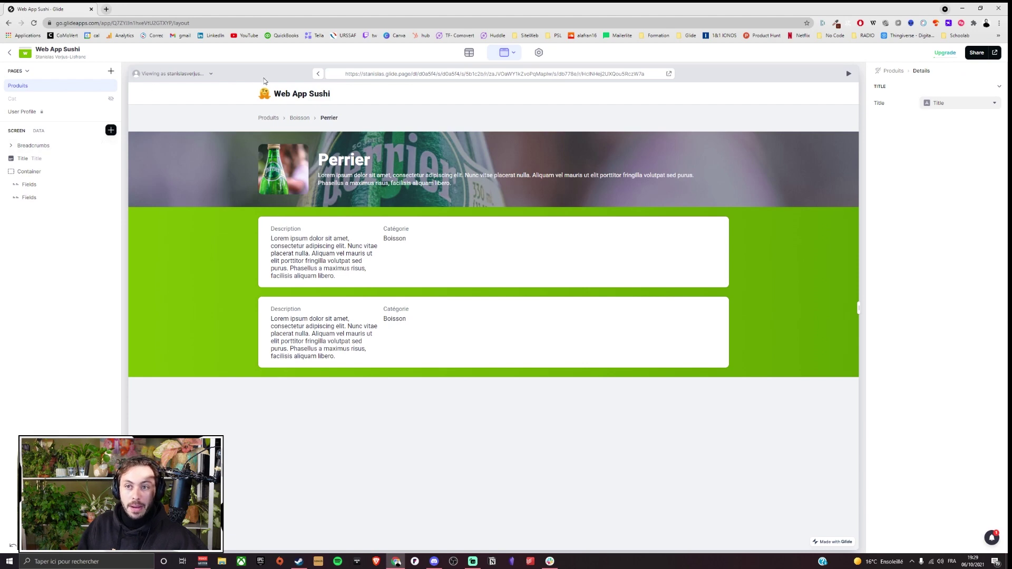
click(268, 117)
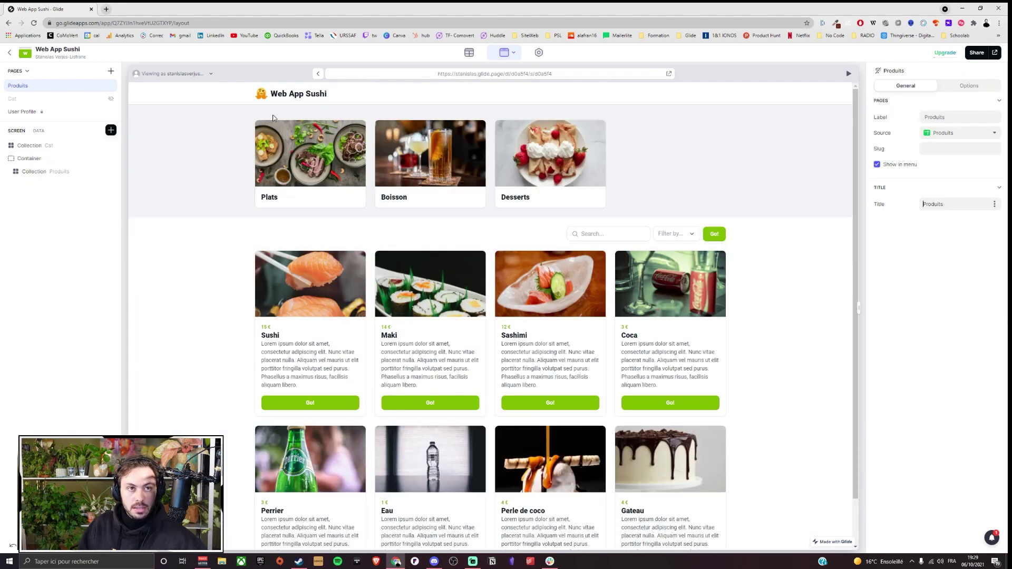
scroll(685, 216, down, 1)
click(679, 196)
click(668, 217)
click(655, 242)
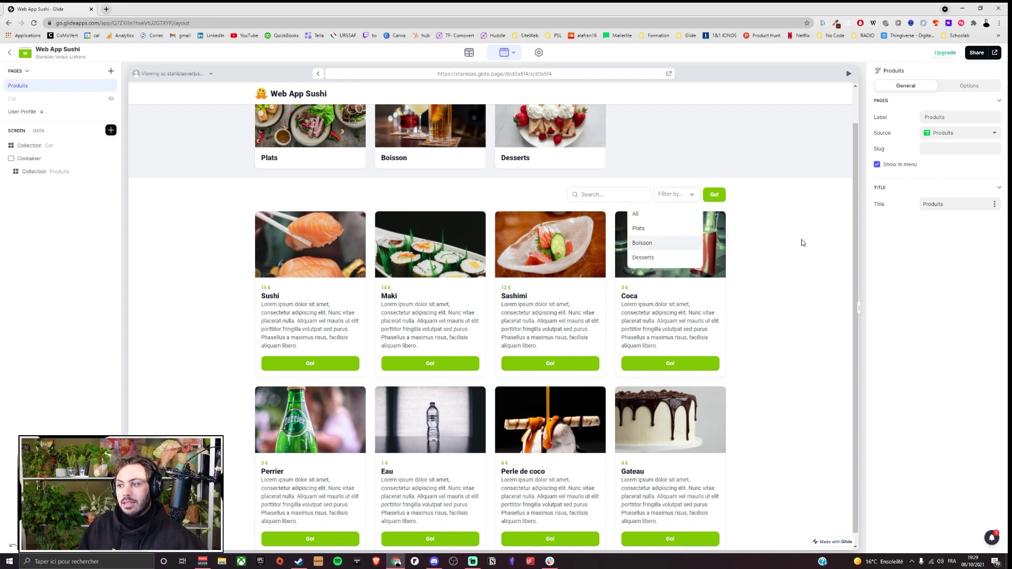
click(677, 240)
click(642, 181)
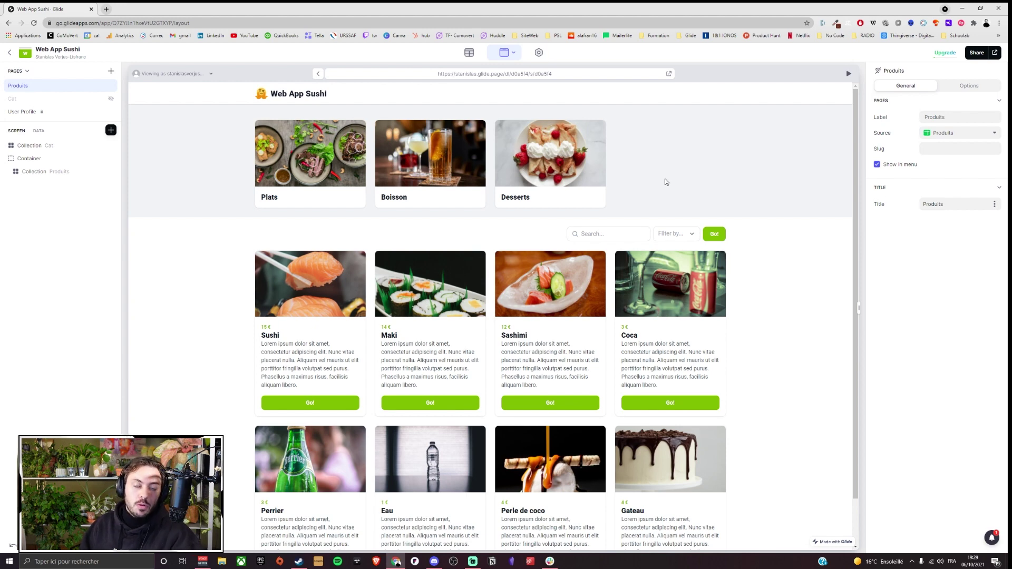
Preview the Maki detail page and the Boisson category page, returning to the Produits page.
scroll(649, 248, down, 1)
scroll(648, 248, up, 1)
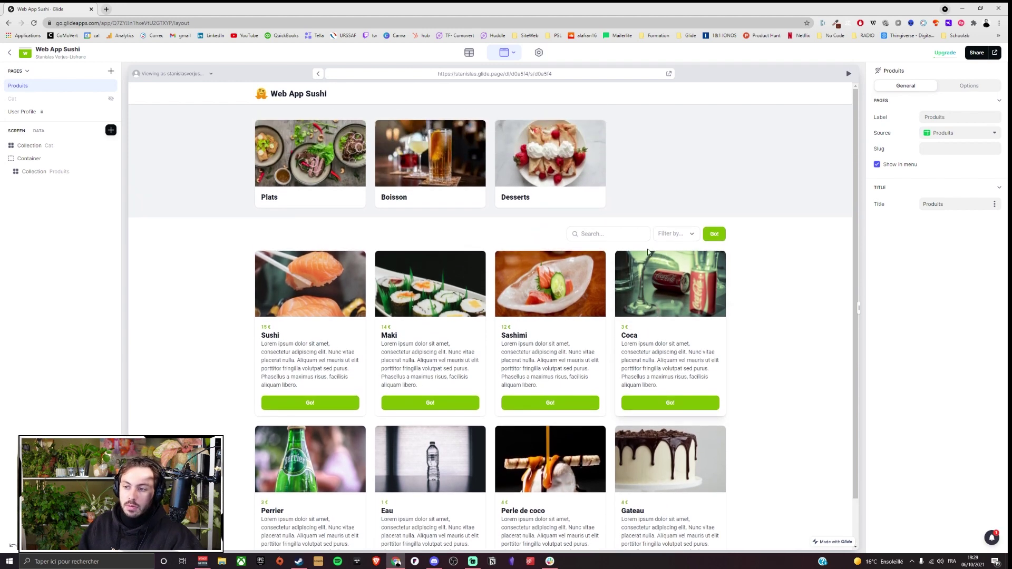
click(455, 329)
click(270, 119)
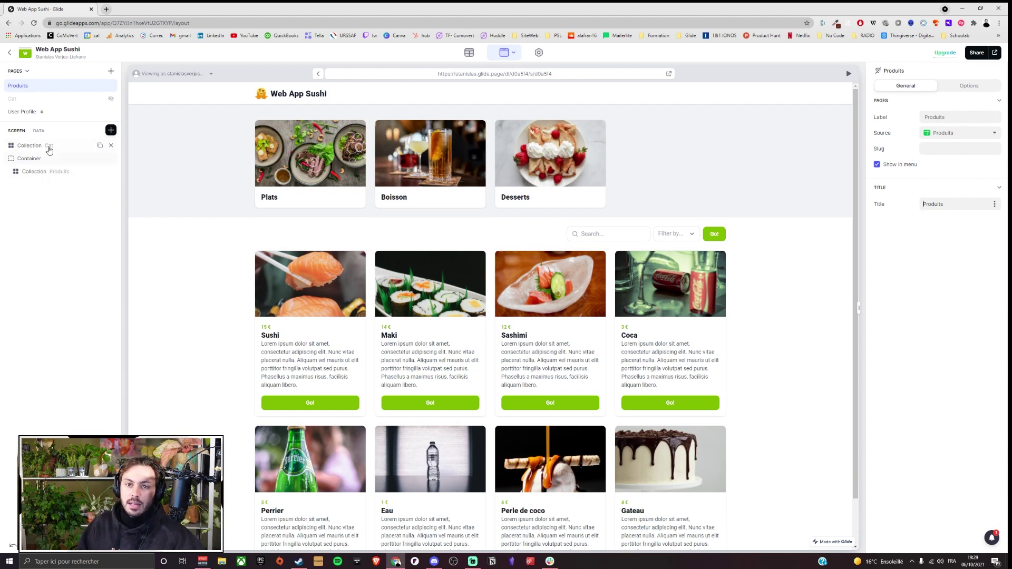
click(379, 169)
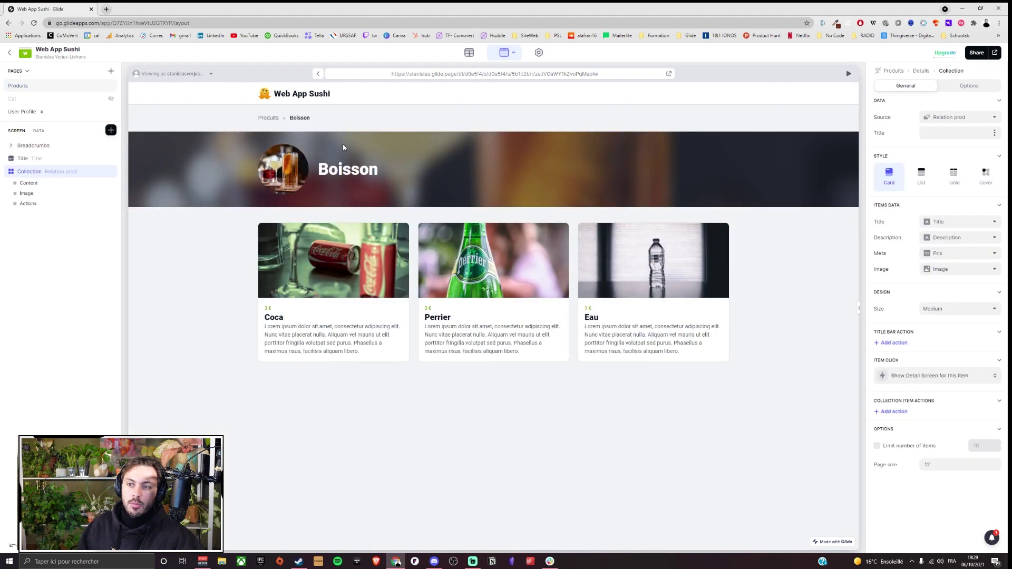
click(269, 118)
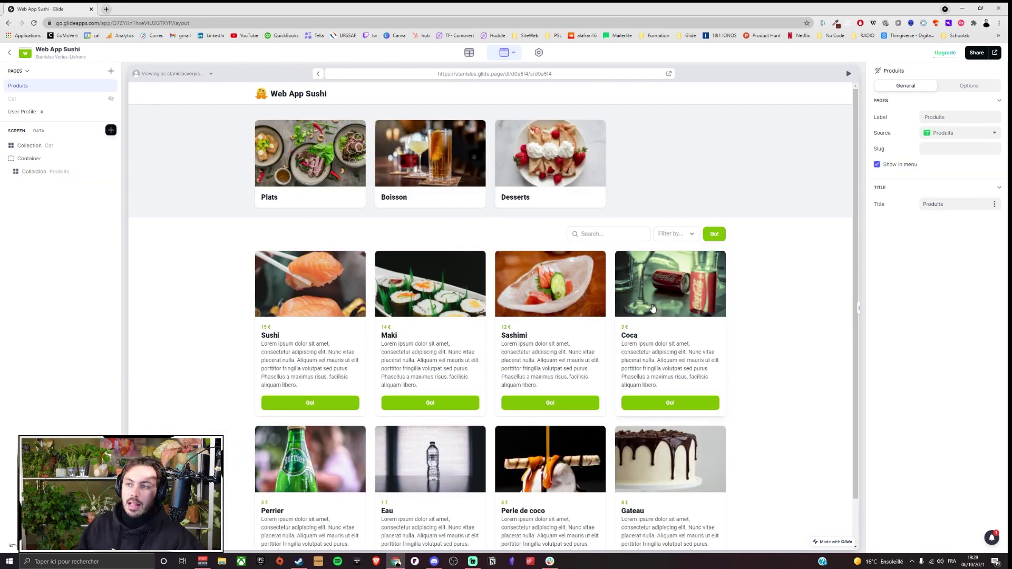
Narrow the app preview to phone width and examine the mobile layout of the Produits page.
drag(855, 308, 557, 316)
scroll(494, 239, down, 2)
scroll(494, 239, up, 2)
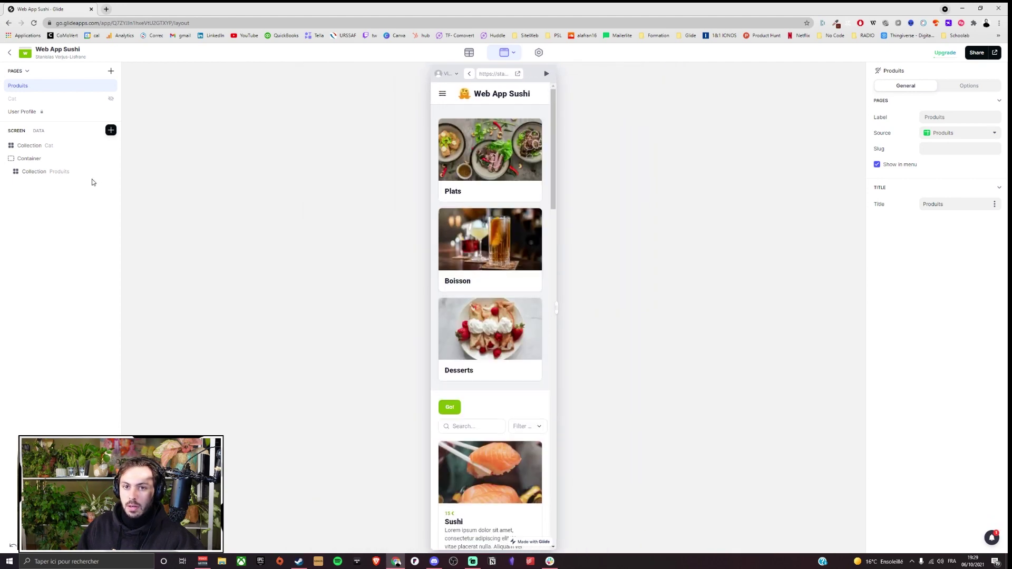
Try the List style on the Cat collection in the mobile preview and restore its Card style.
click(66, 148)
click(951, 310)
click(927, 325)
click(921, 174)
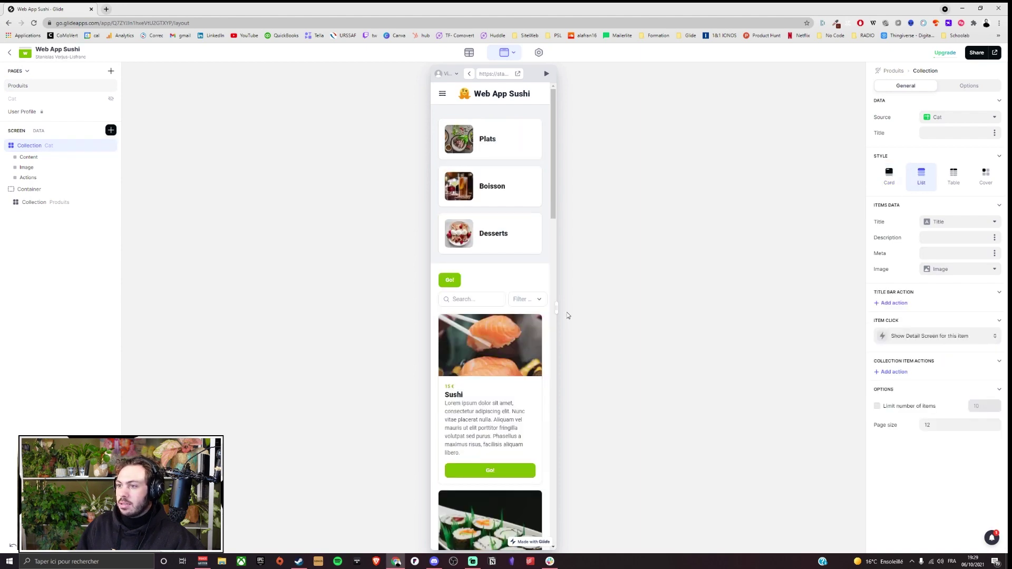
mouse_move(556, 311)
mouse_down()
mouse_move(811, 311)
mouse_move(557, 311)
mouse_up()
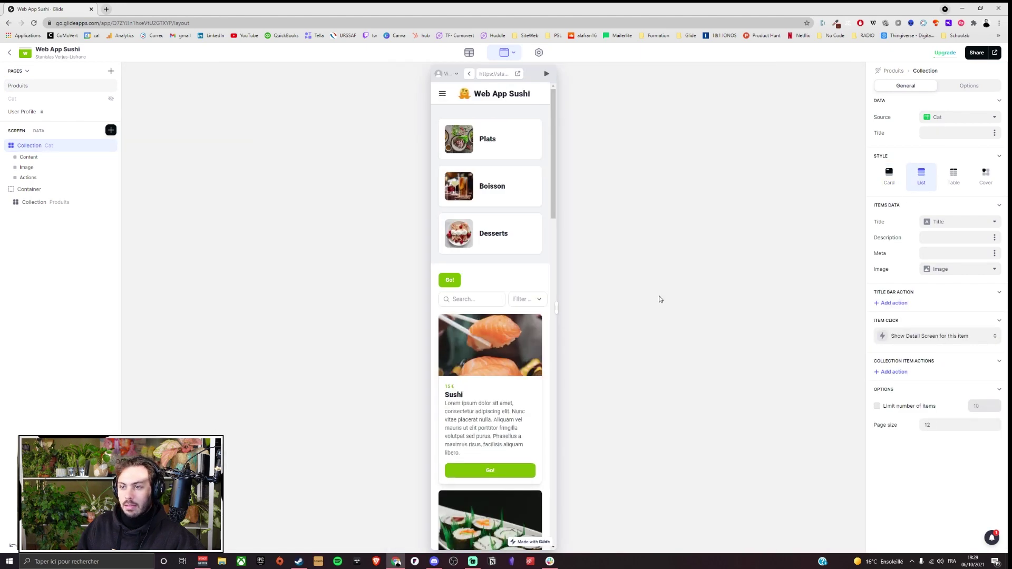
click(958, 222)
click(955, 222)
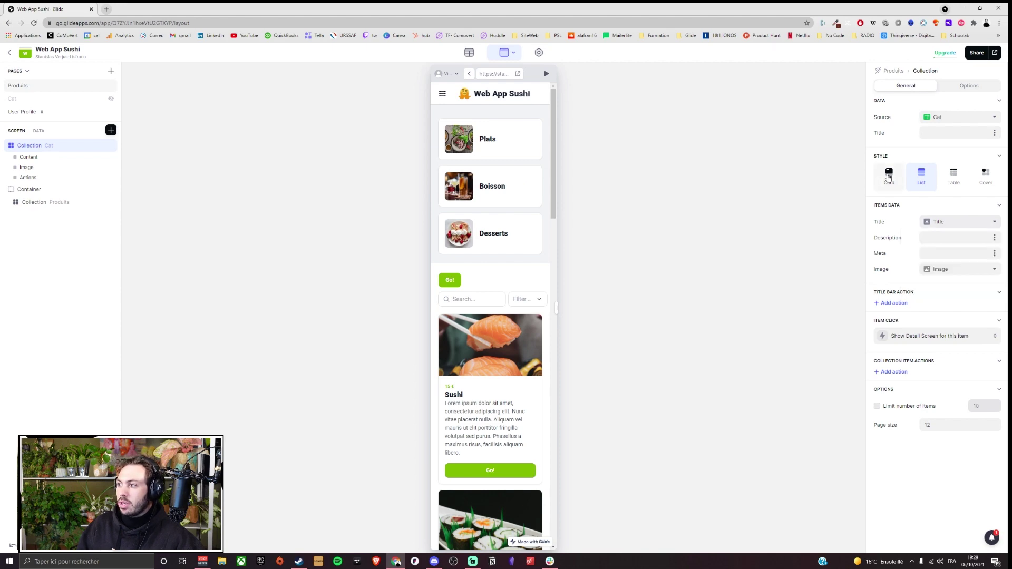
key(ctrl+z)
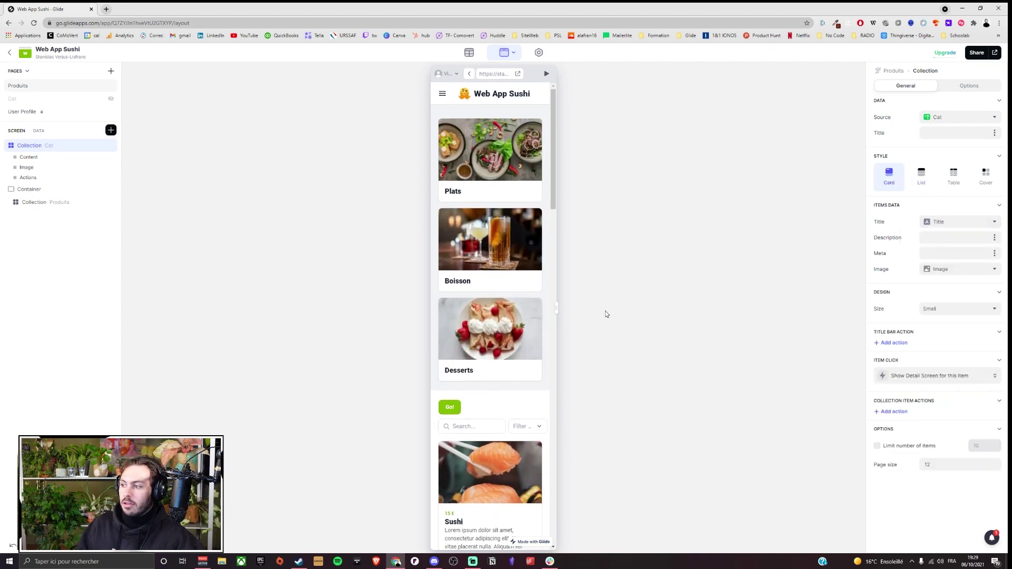
Widen the app preview to desktop width, look over the Produits page, and check the list of users to view as.
drag(555, 310, 852, 257)
scroll(468, 298, down, 1)
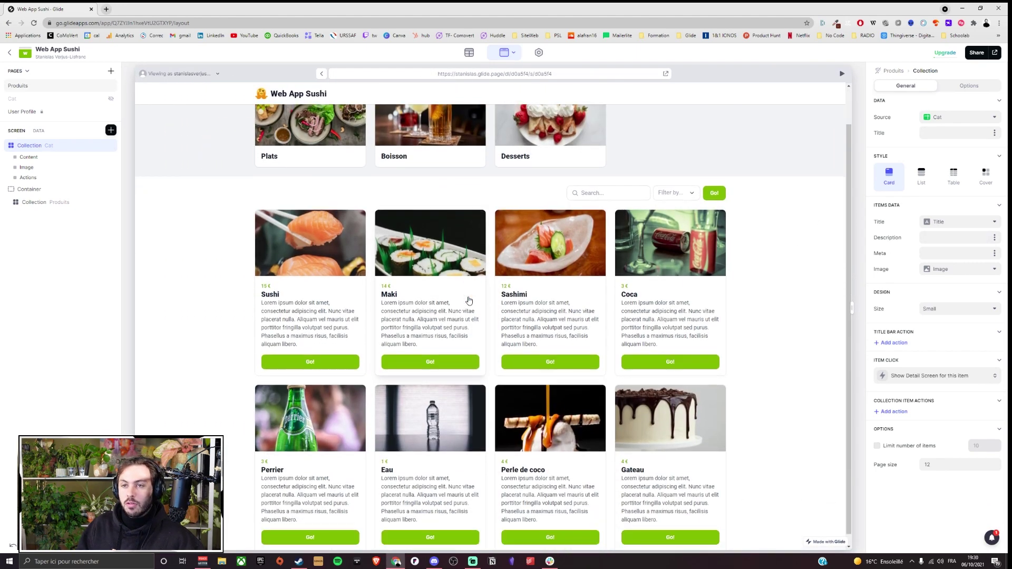
scroll(468, 301, up, 1)
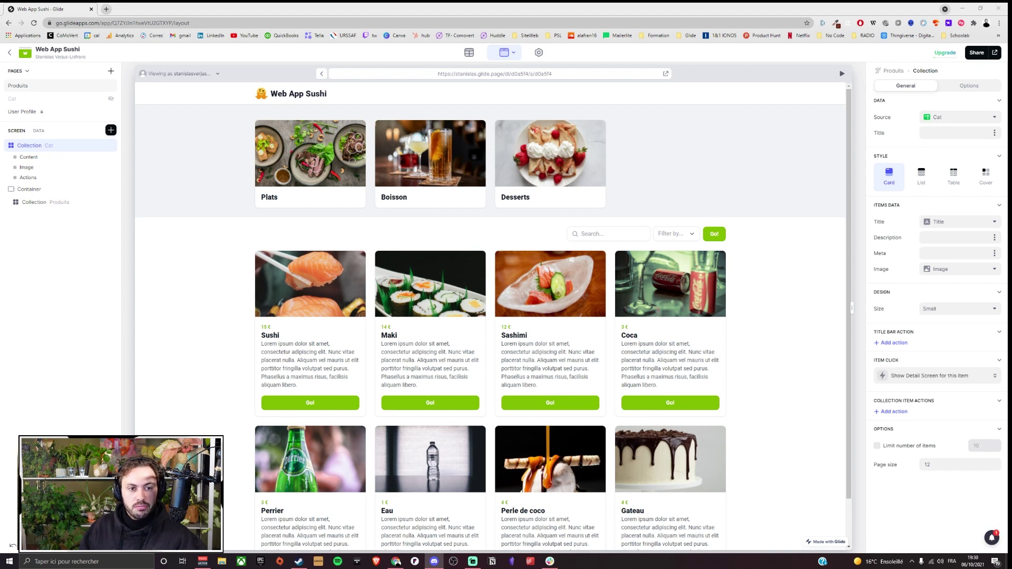
scroll(491, 355, down, 1)
scroll(491, 356, up, 1)
click(205, 77)
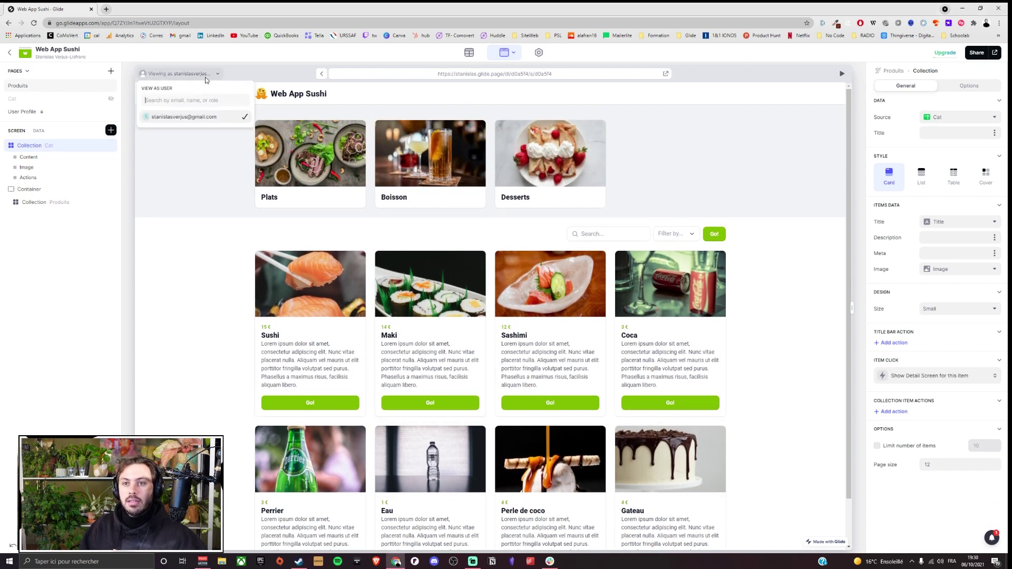
click(204, 77)
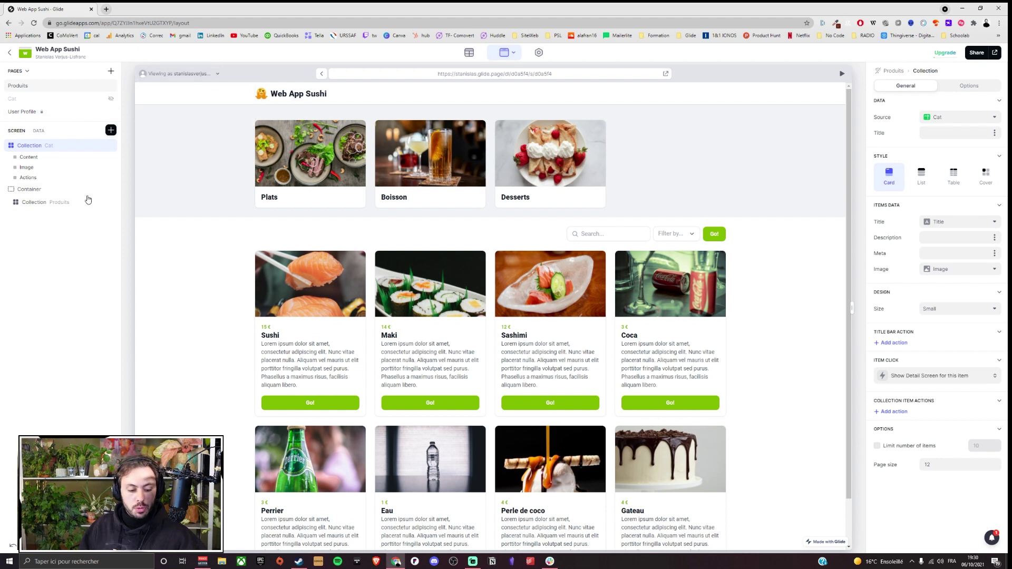
Try the Title column and a custom text as the item description of the Cat collection.
click(51, 160)
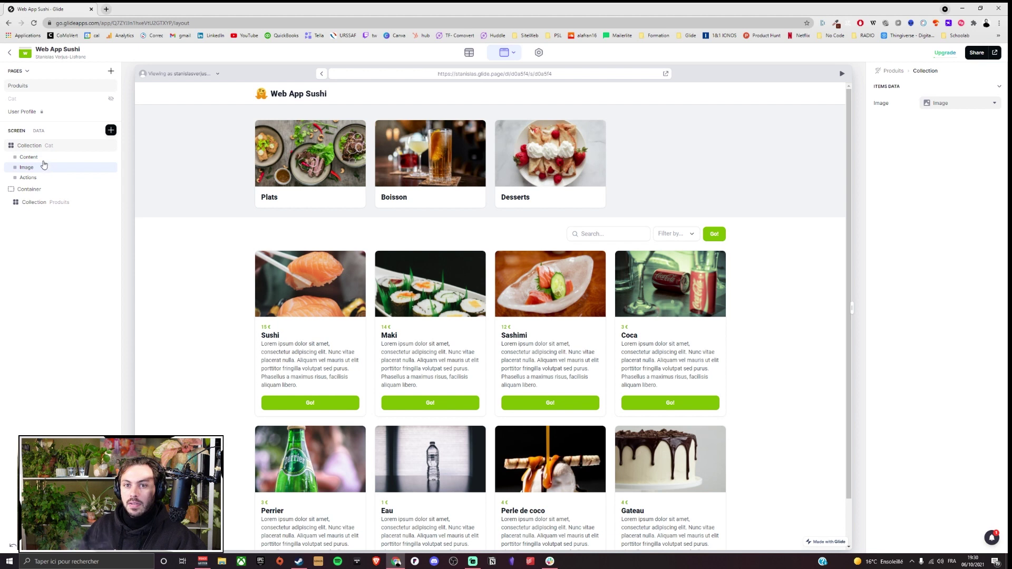
click(956, 119)
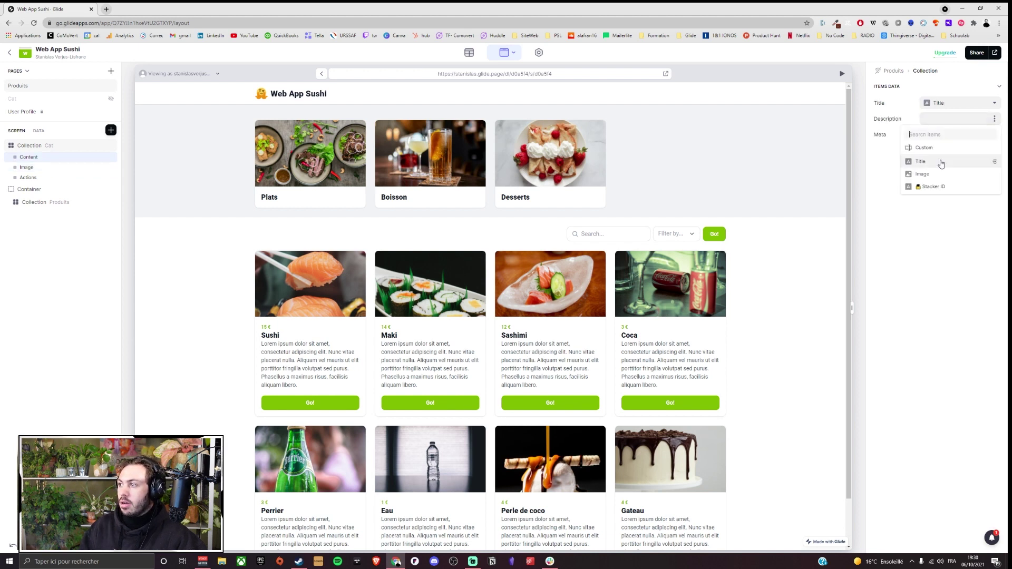
click(940, 163)
click(972, 119)
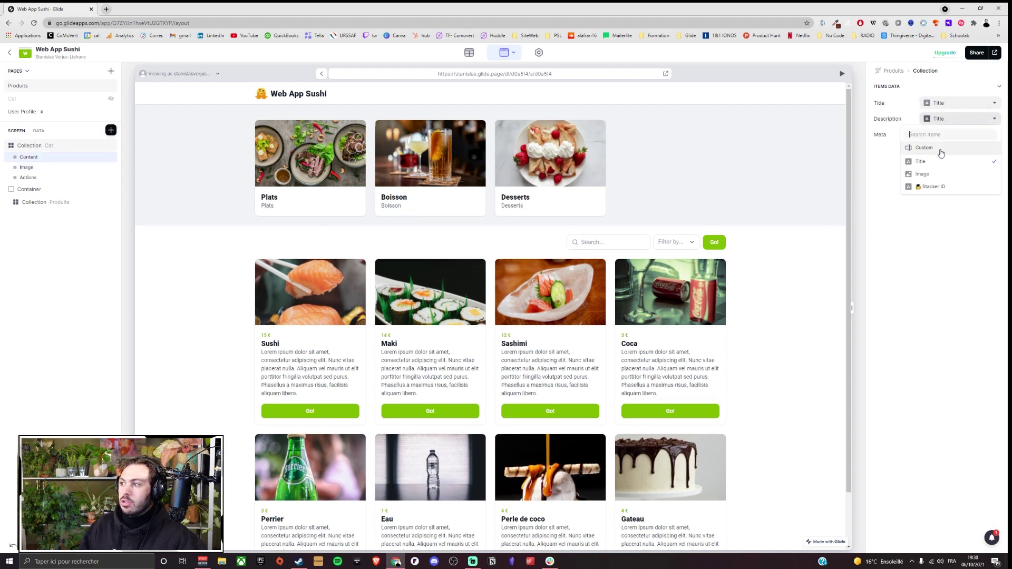
click(941, 153)
click(77, 181)
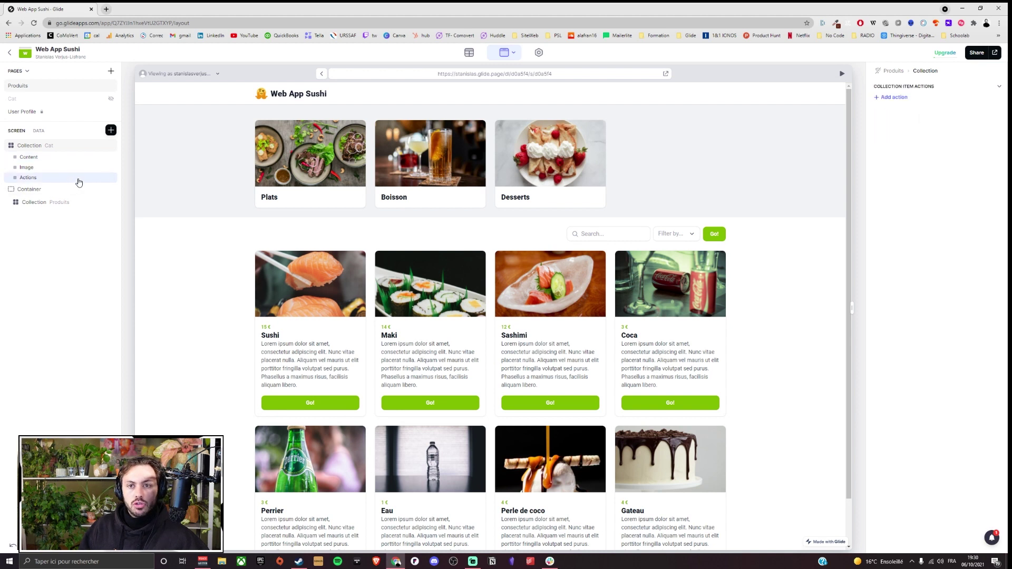
click(68, 158)
click(948, 122)
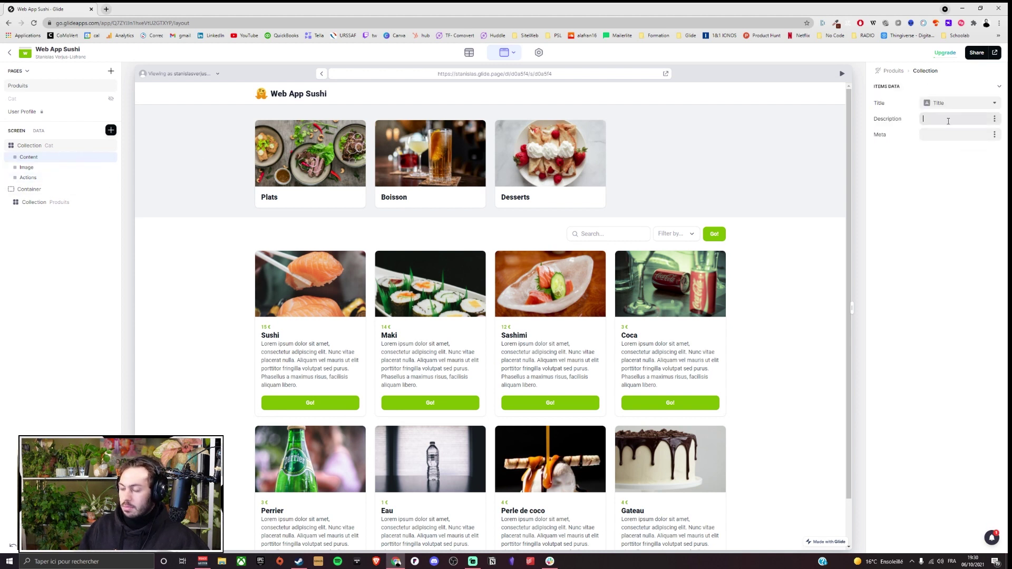
text(t)
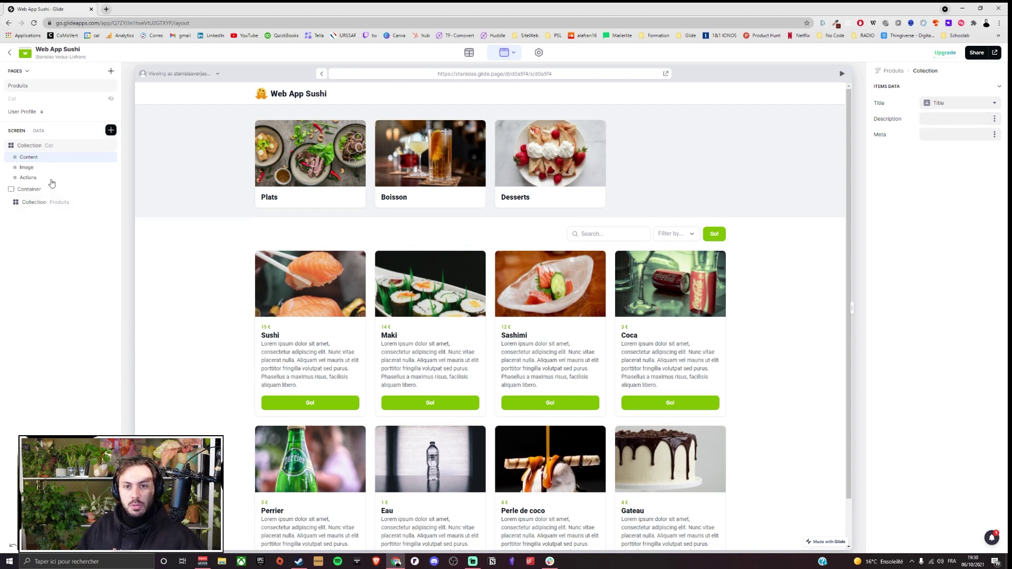
Try adding an item action to the Cat collection, review the available action types, and delete the action.
click(52, 180)
click(890, 98)
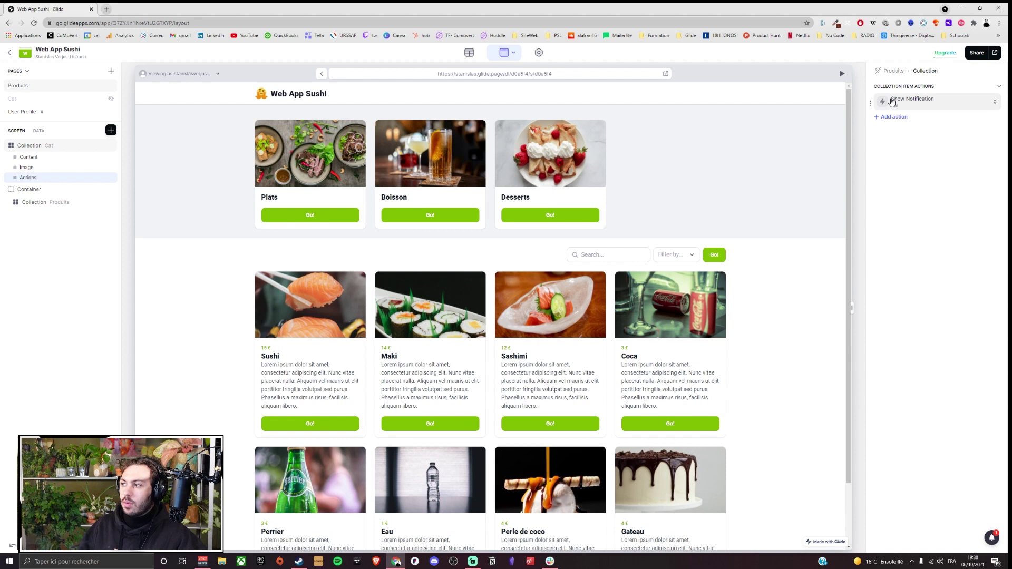
click(916, 102)
click(922, 157)
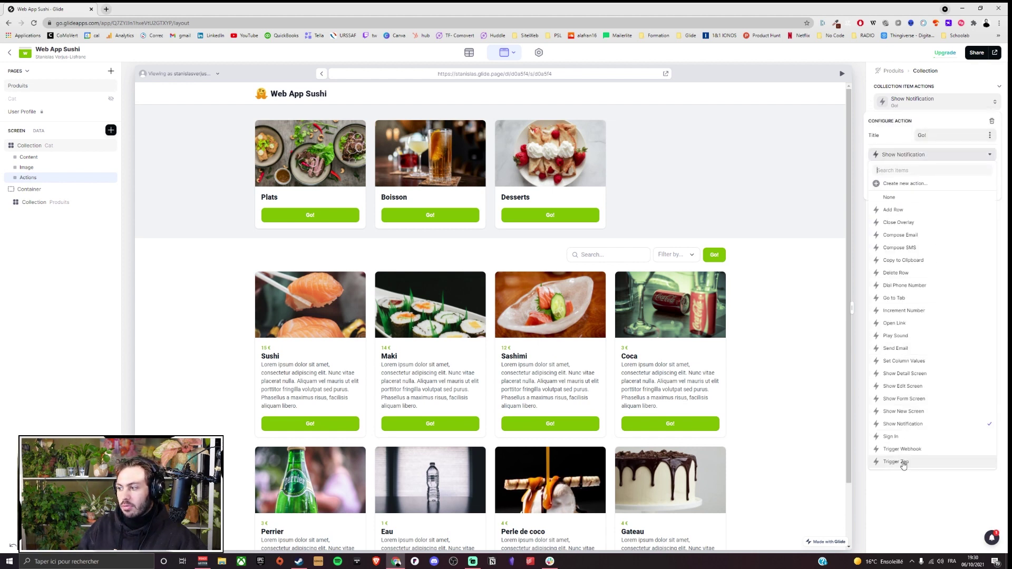
click(993, 122)
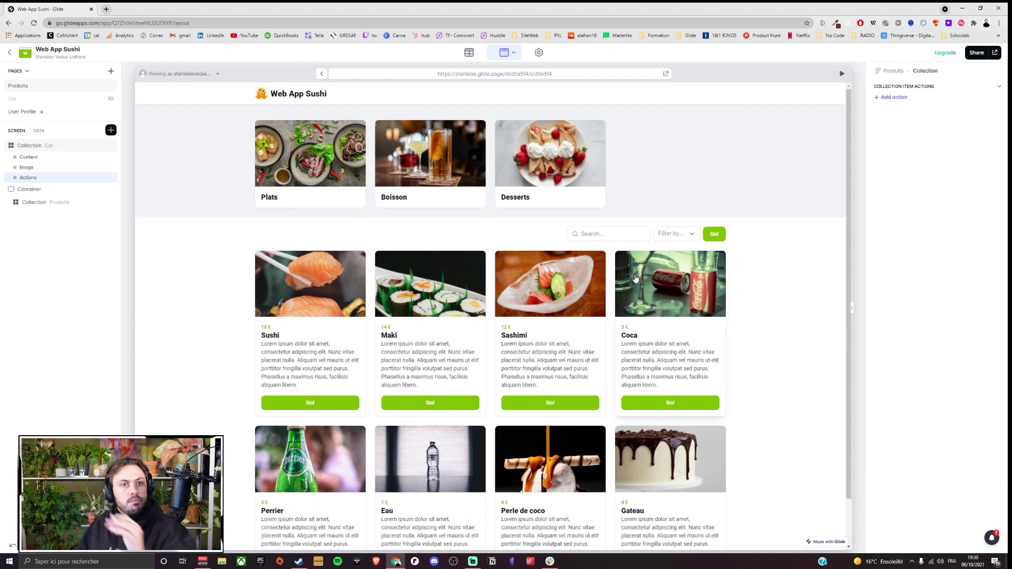
Open the Sushi product's details screen, delete the duplicate Fields component, and select the container that holds the remaining one.
scroll(562, 297, down, 1)
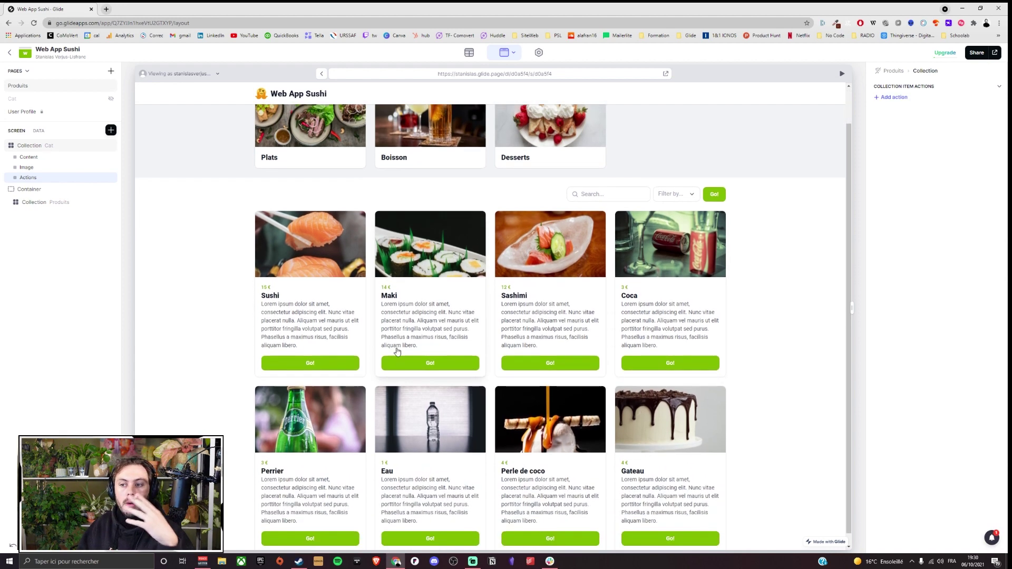
click(294, 258)
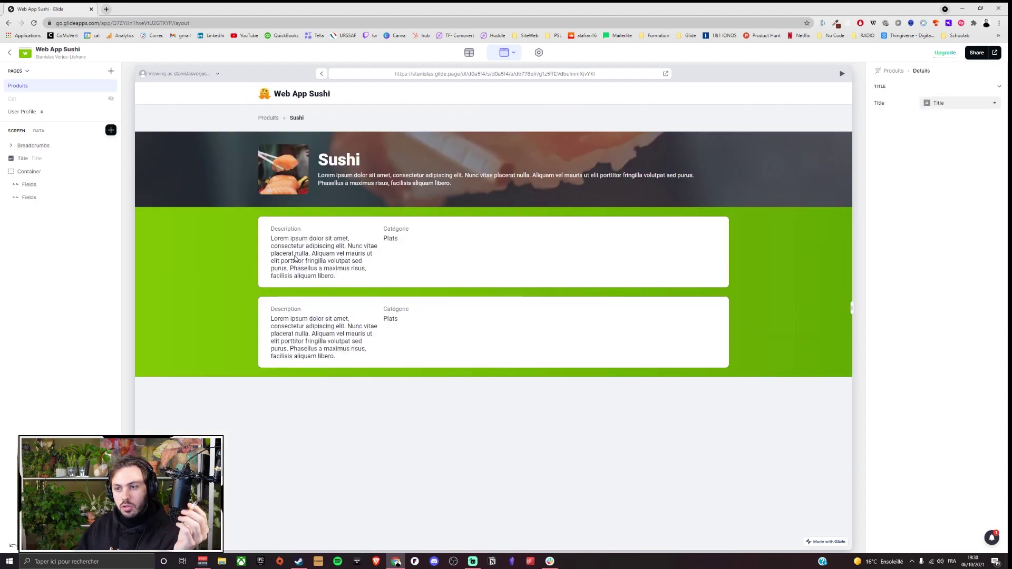
click(111, 197)
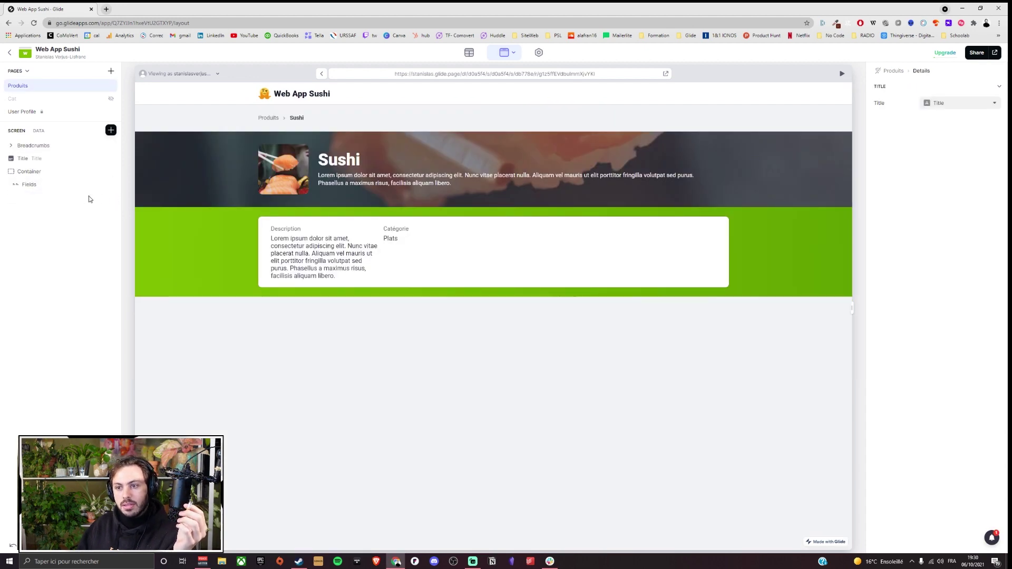
click(47, 174)
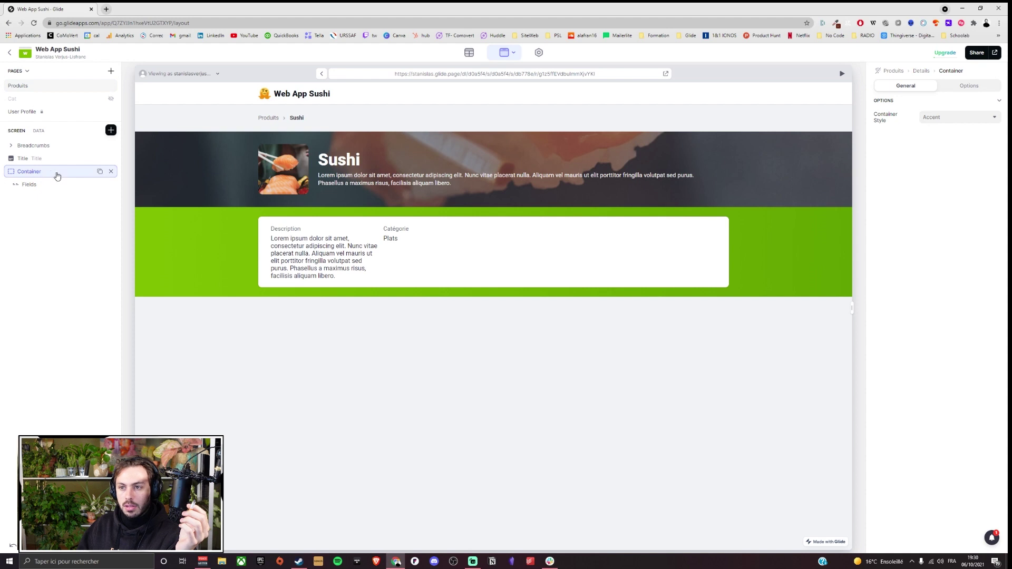
Try several accent colors in the app's appearance settings, keep light pink, and return to the Produits page in the layout editor.
click(538, 51)
click(879, 106)
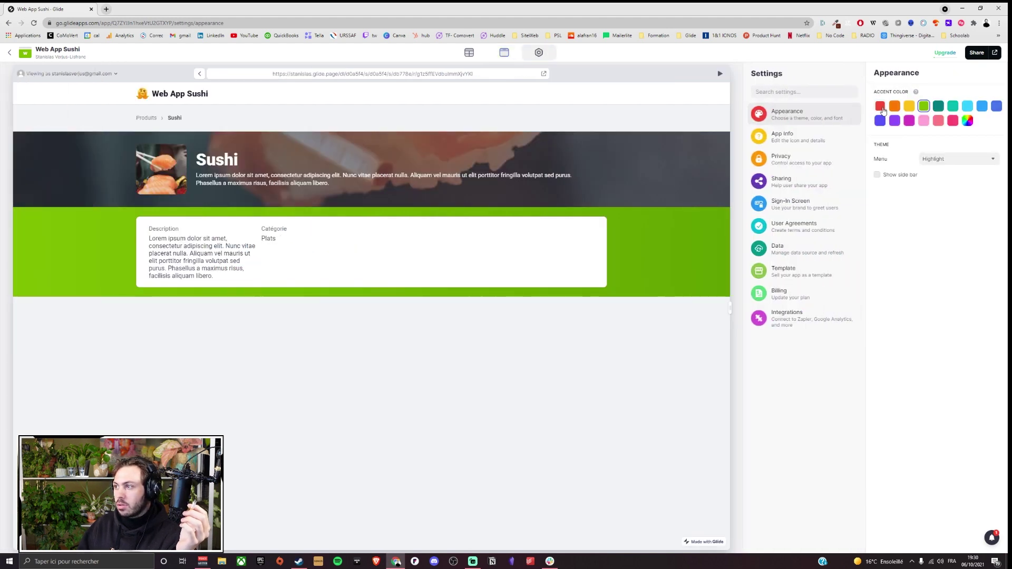
click(997, 106)
click(982, 106)
click(924, 121)
click(909, 120)
click(923, 121)
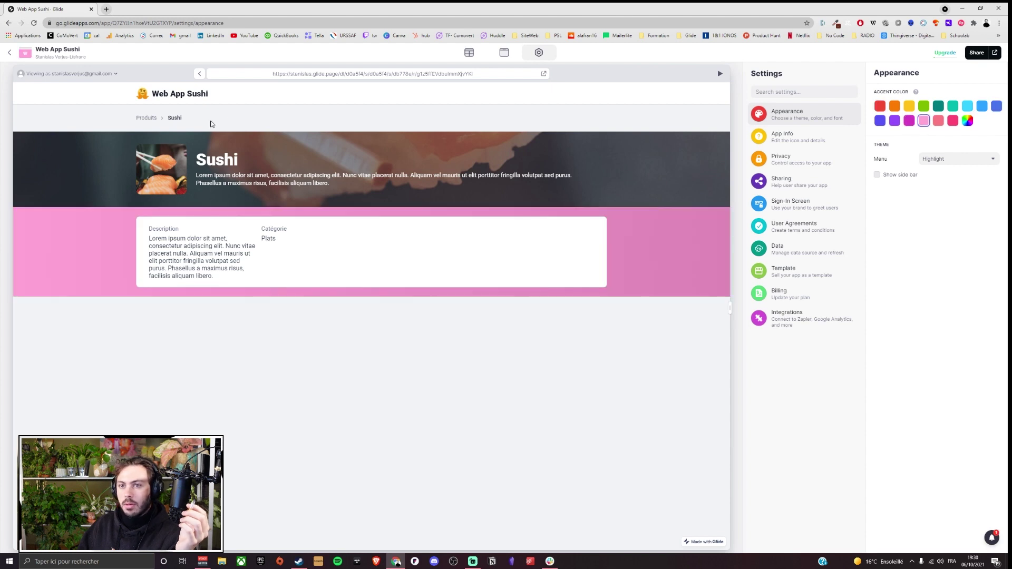
click(499, 53)
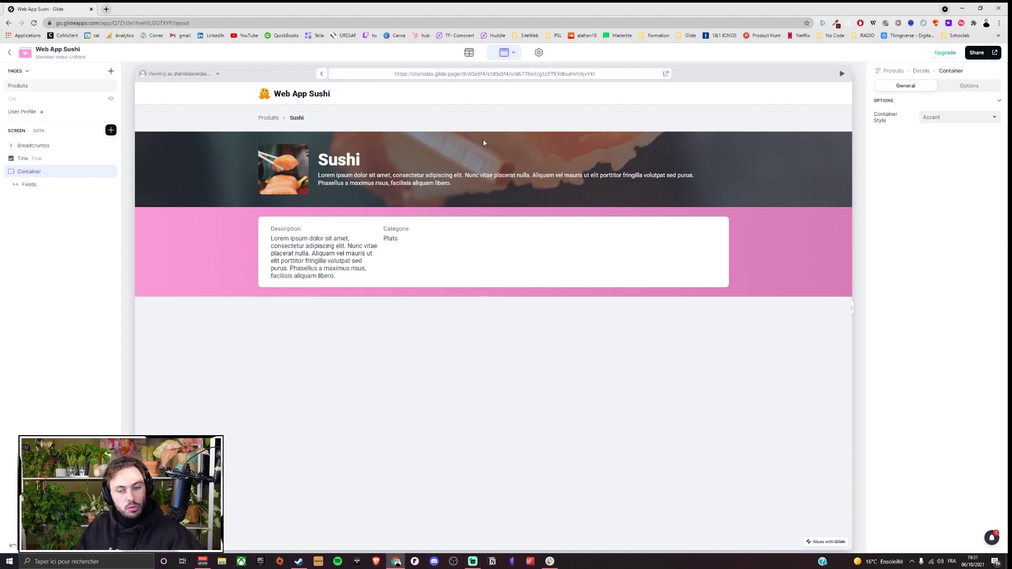
click(269, 117)
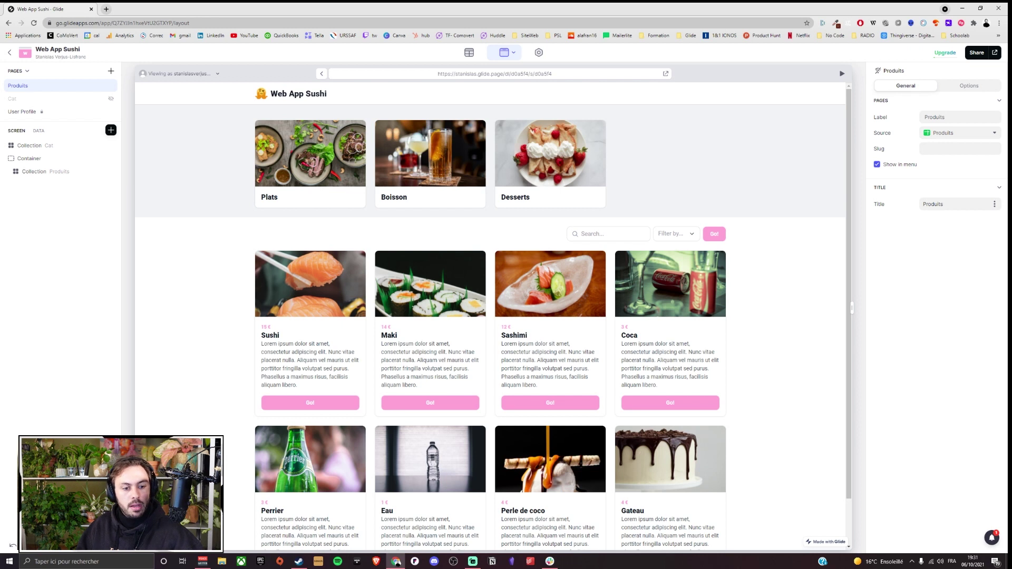